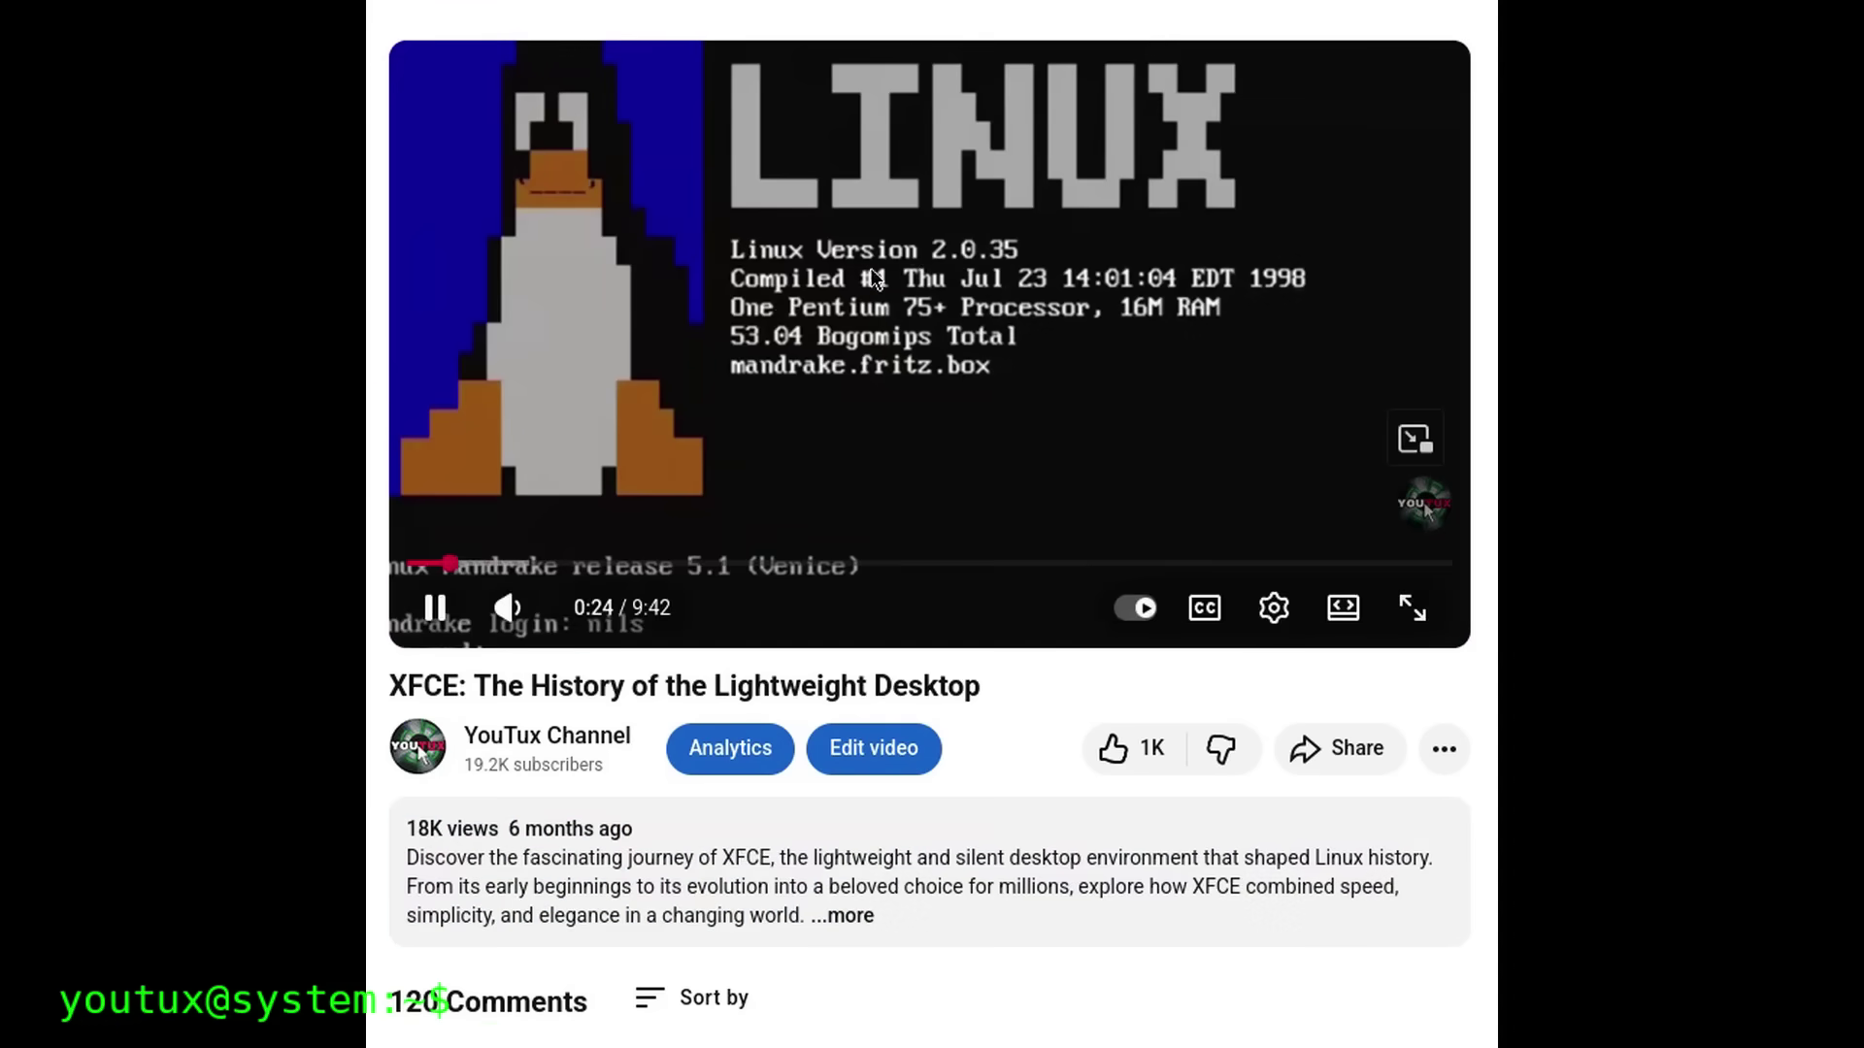
- Seek the XFCE history video from 0:24 past 0:50 and 1:12 to about 1:49
click(498, 563)
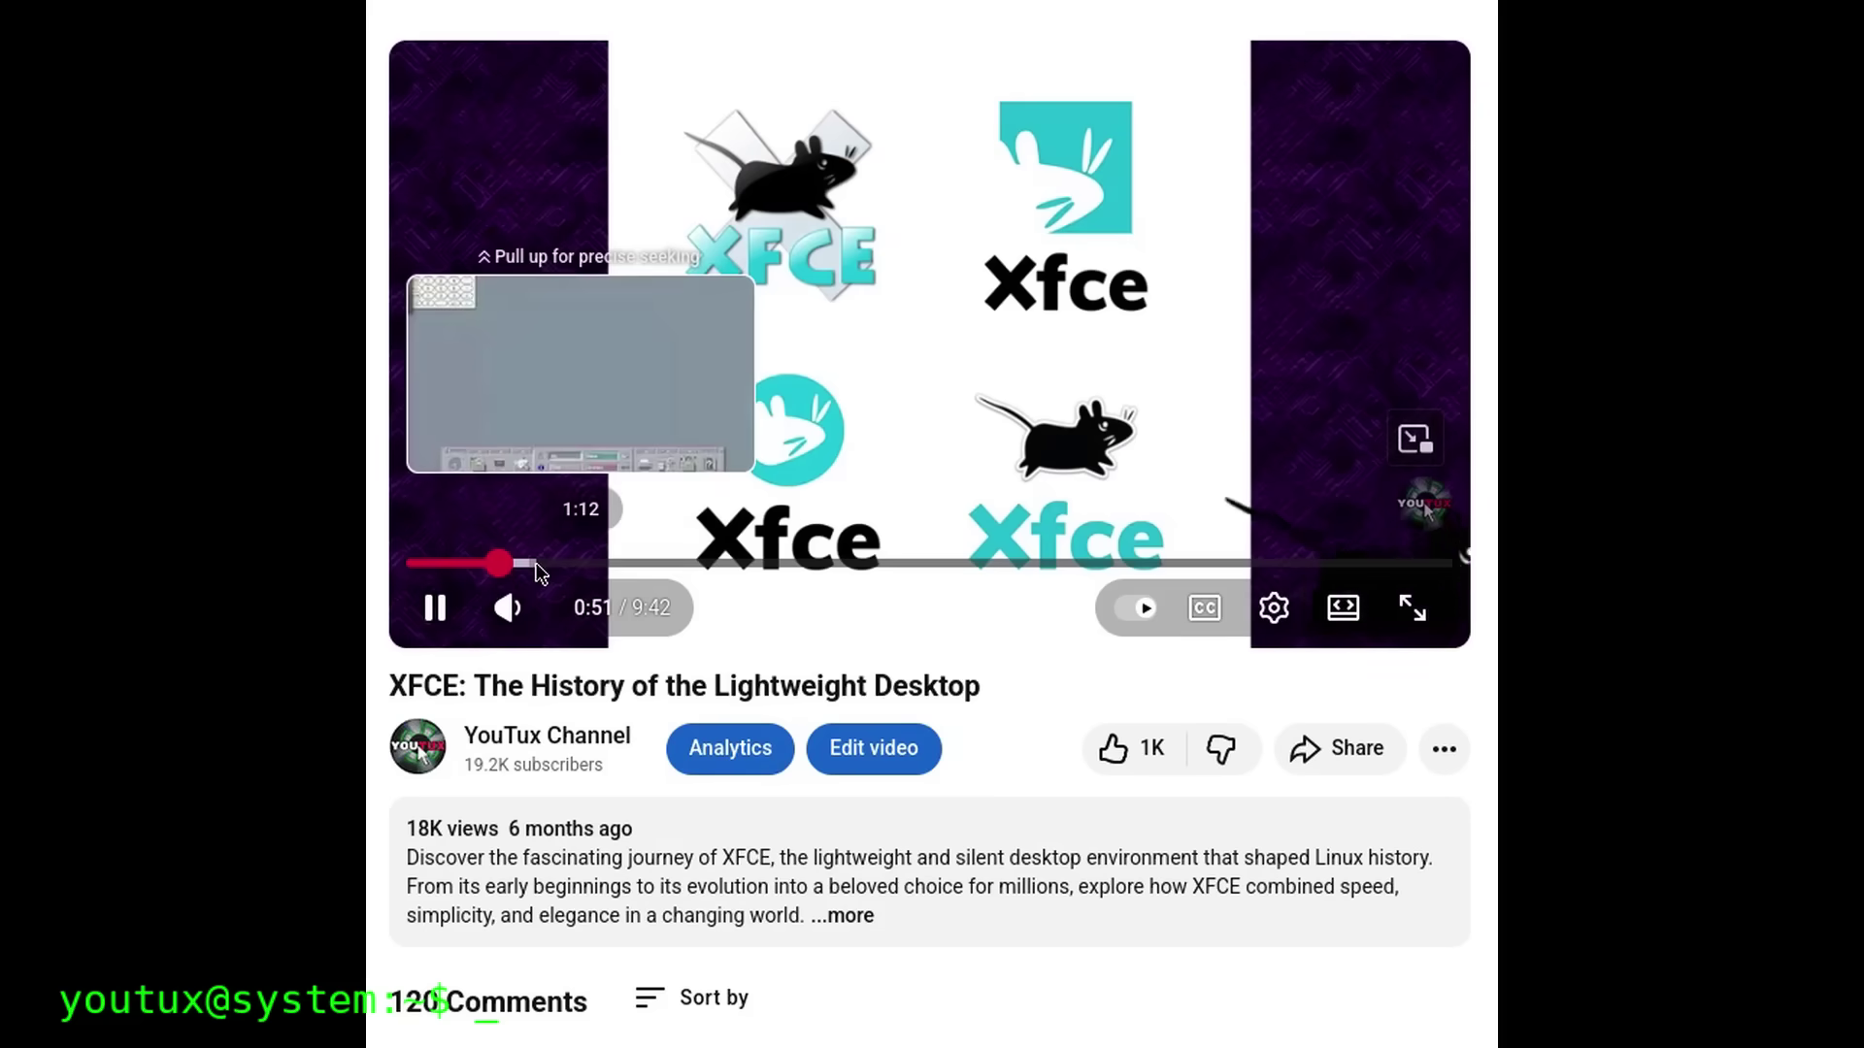
click(536, 563)
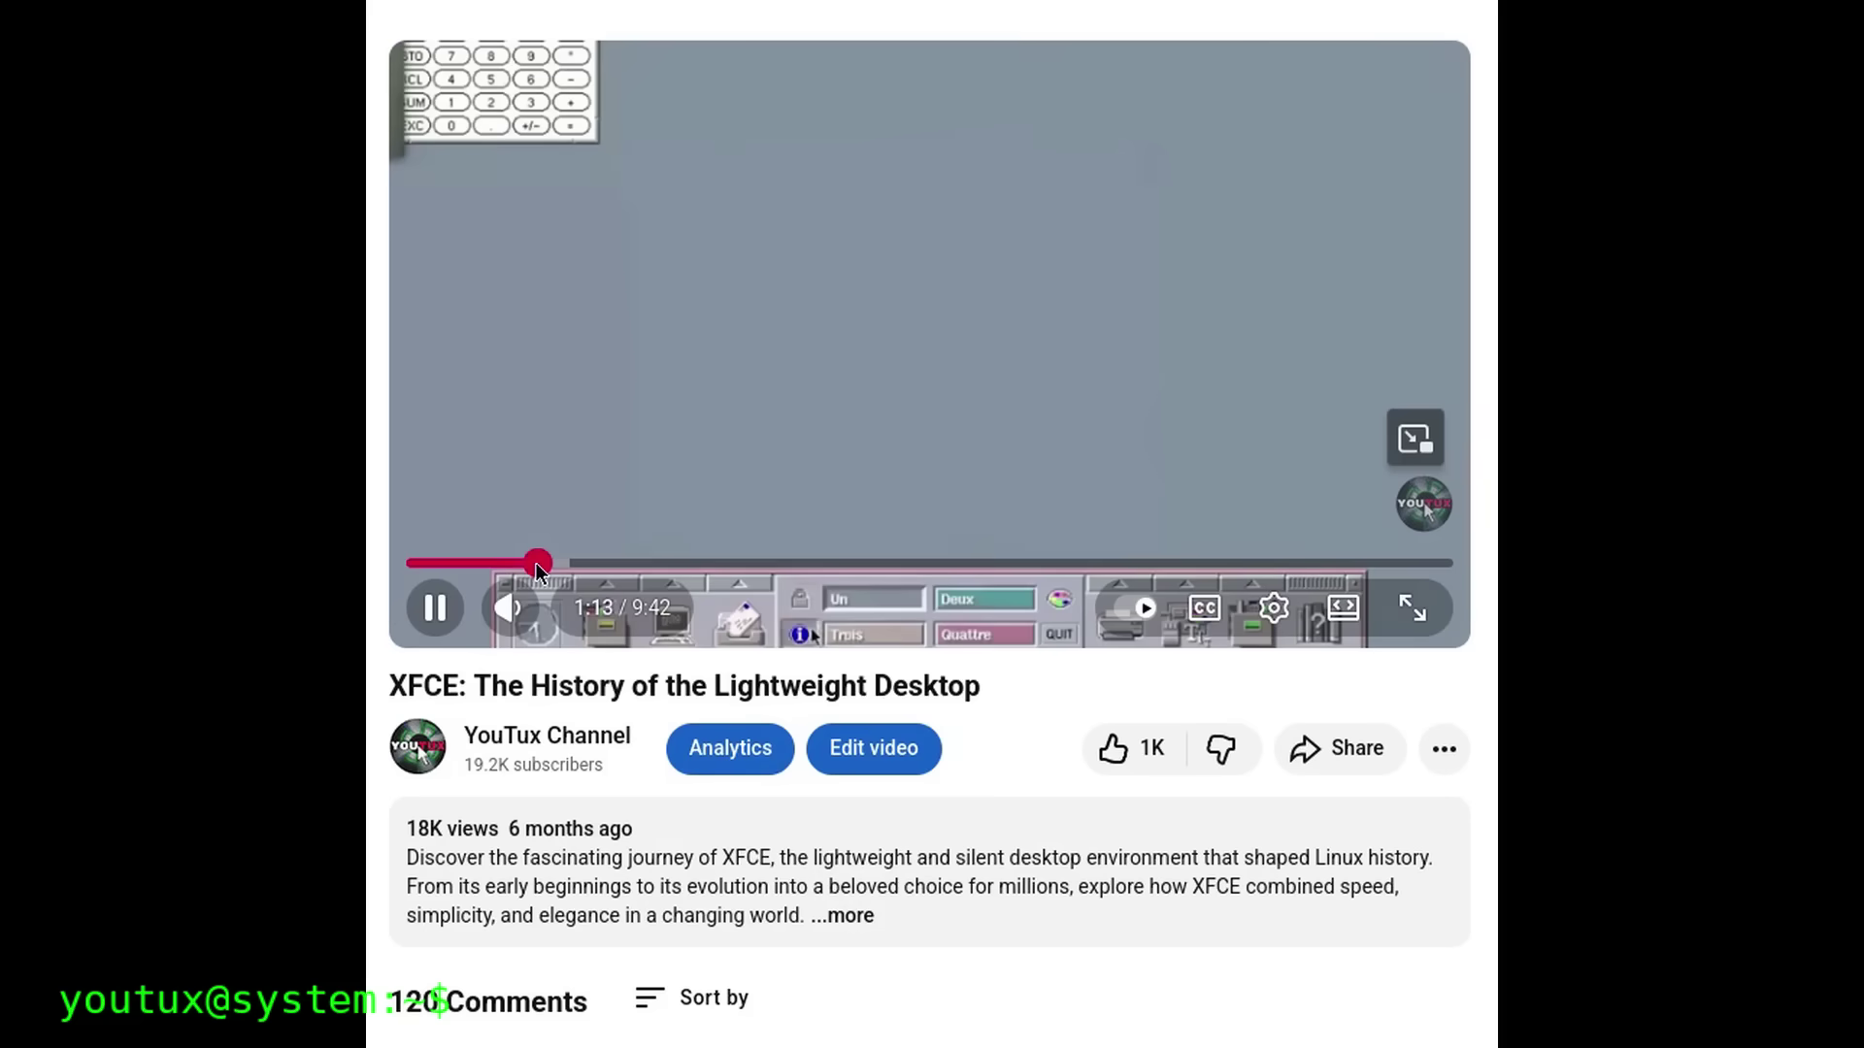
drag(571, 566, 602, 562)
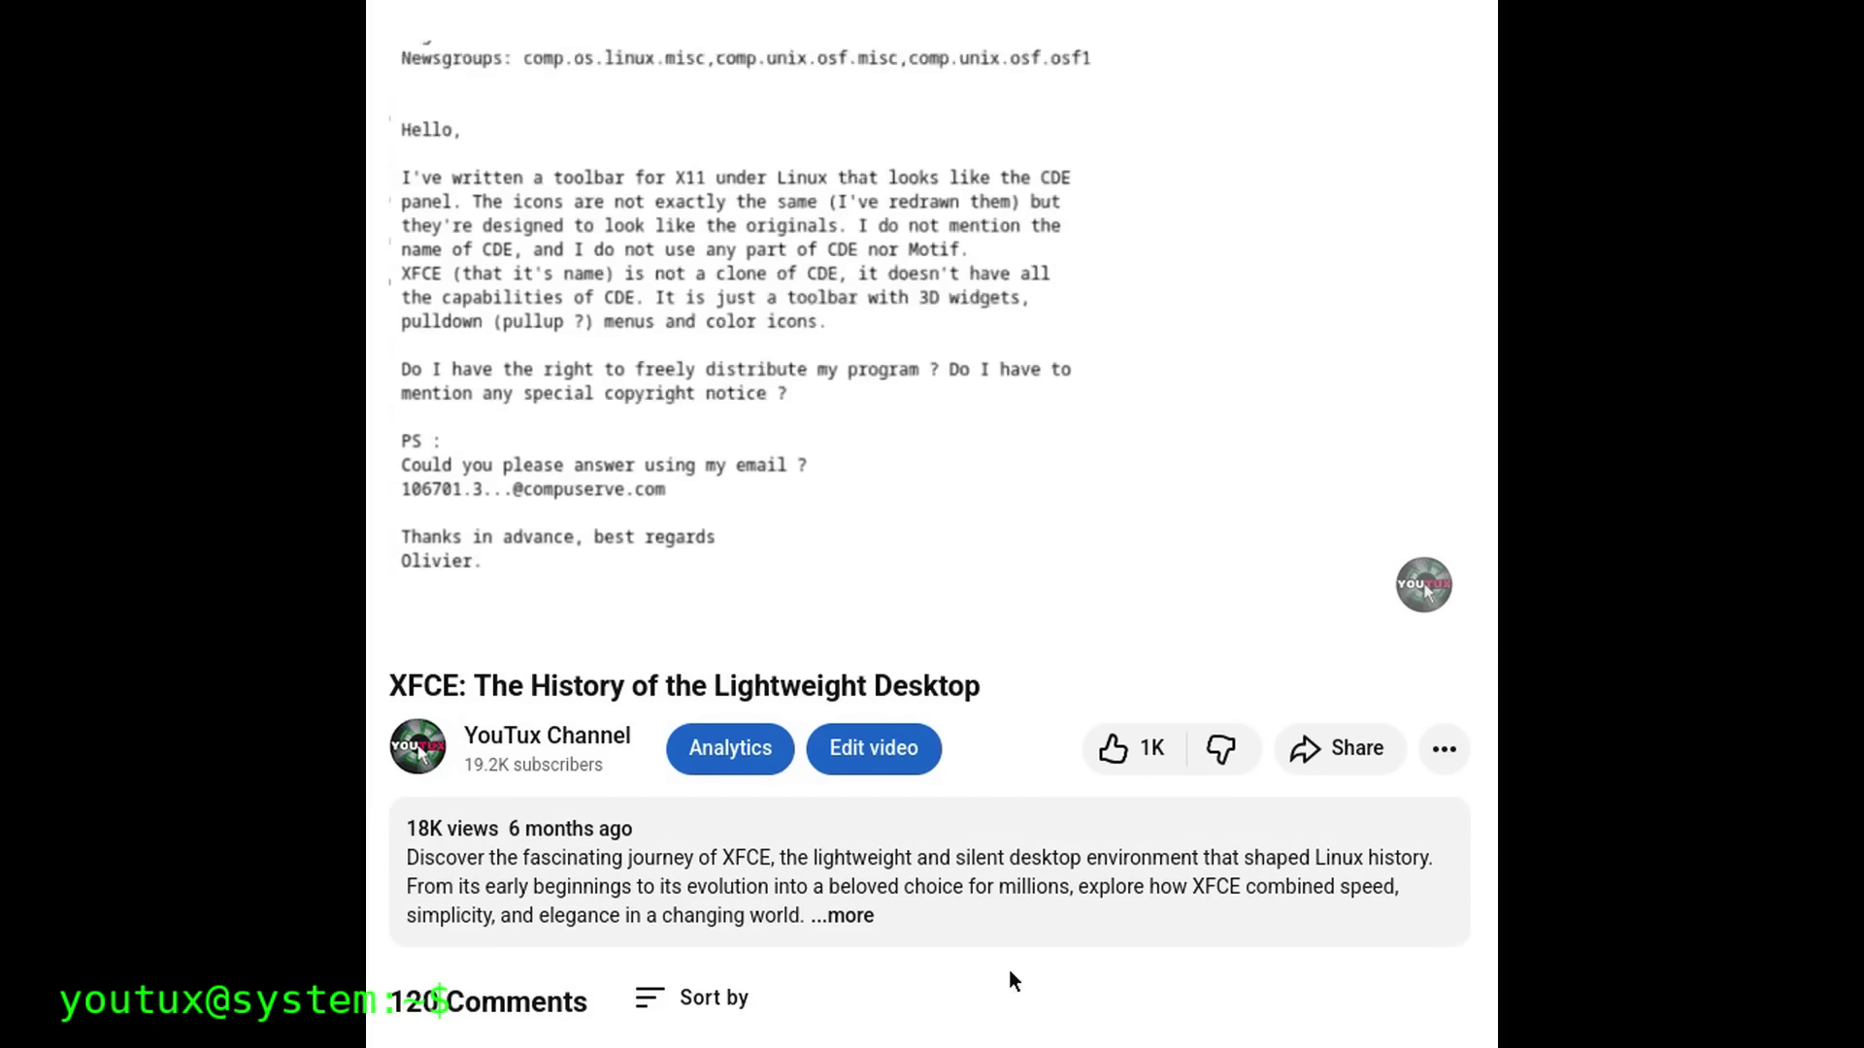
mouse_move(786, 363)
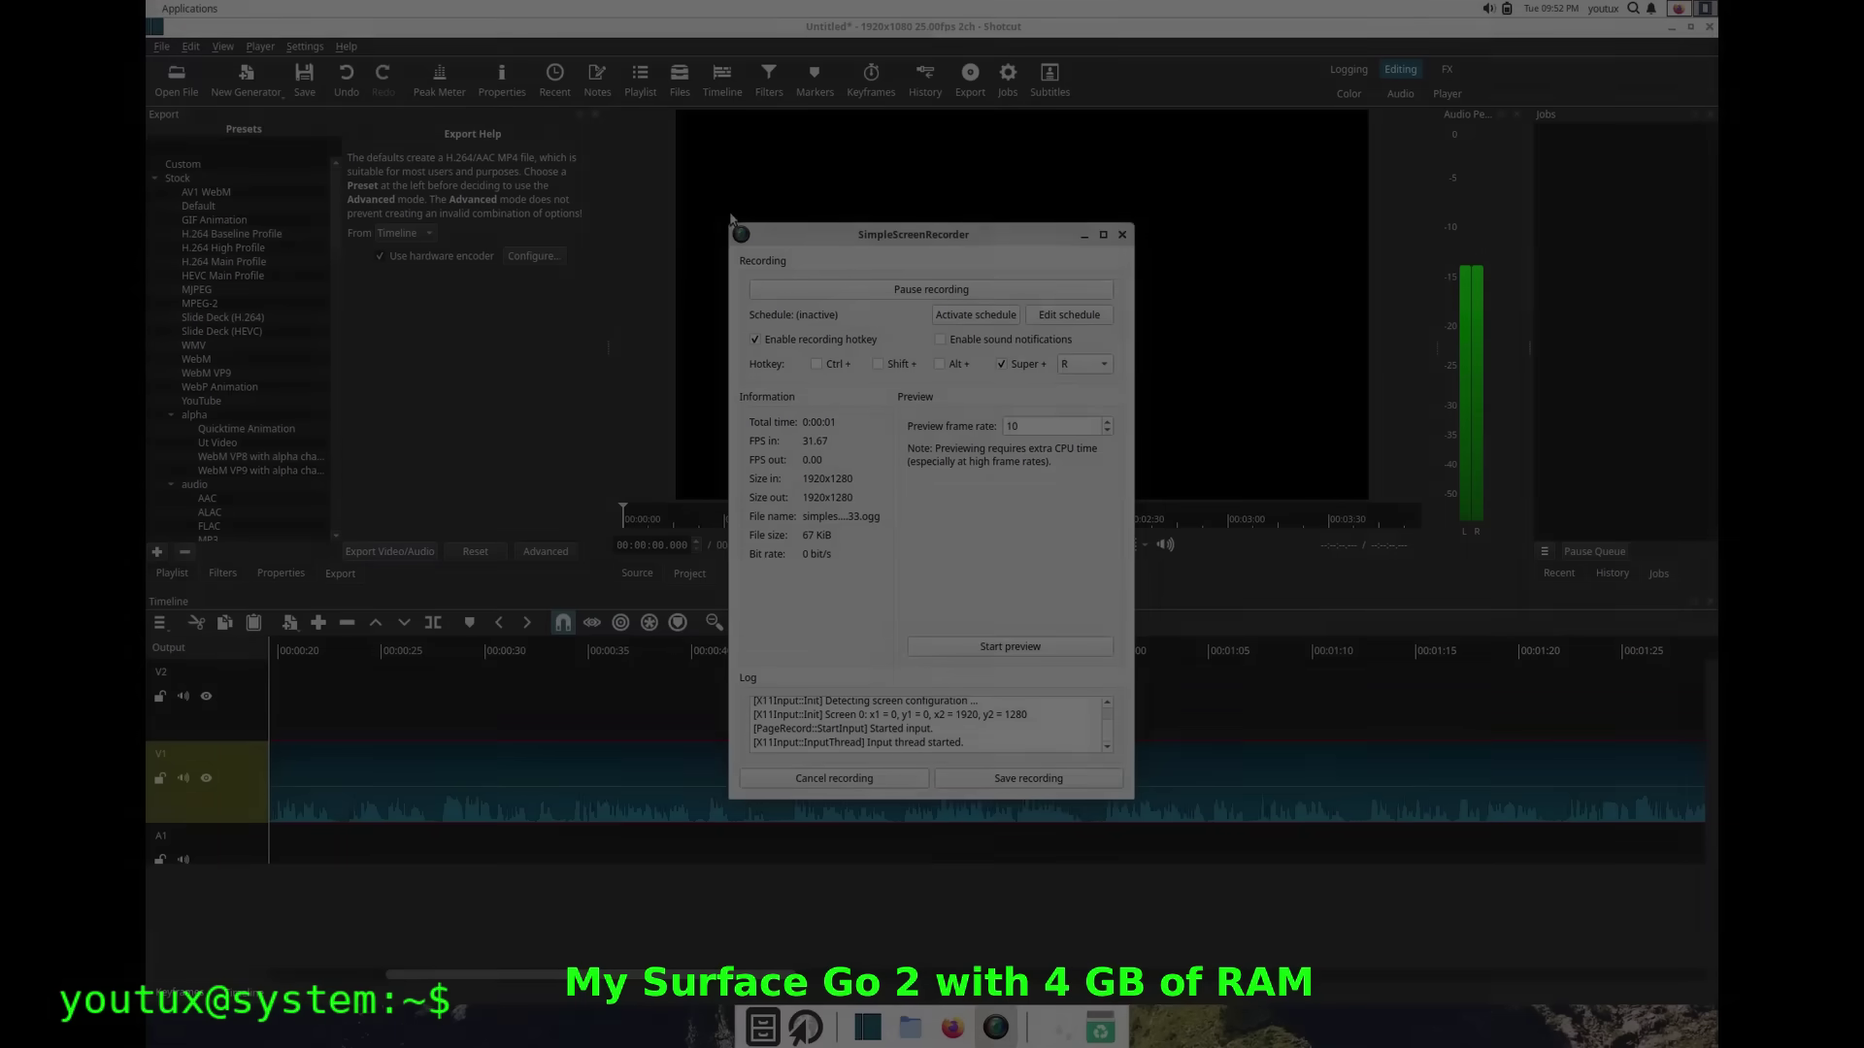
- Drop the MacBook Air trailer MP4 from Thunar onto Shotcut's timeline on track V2
click(950, 1027)
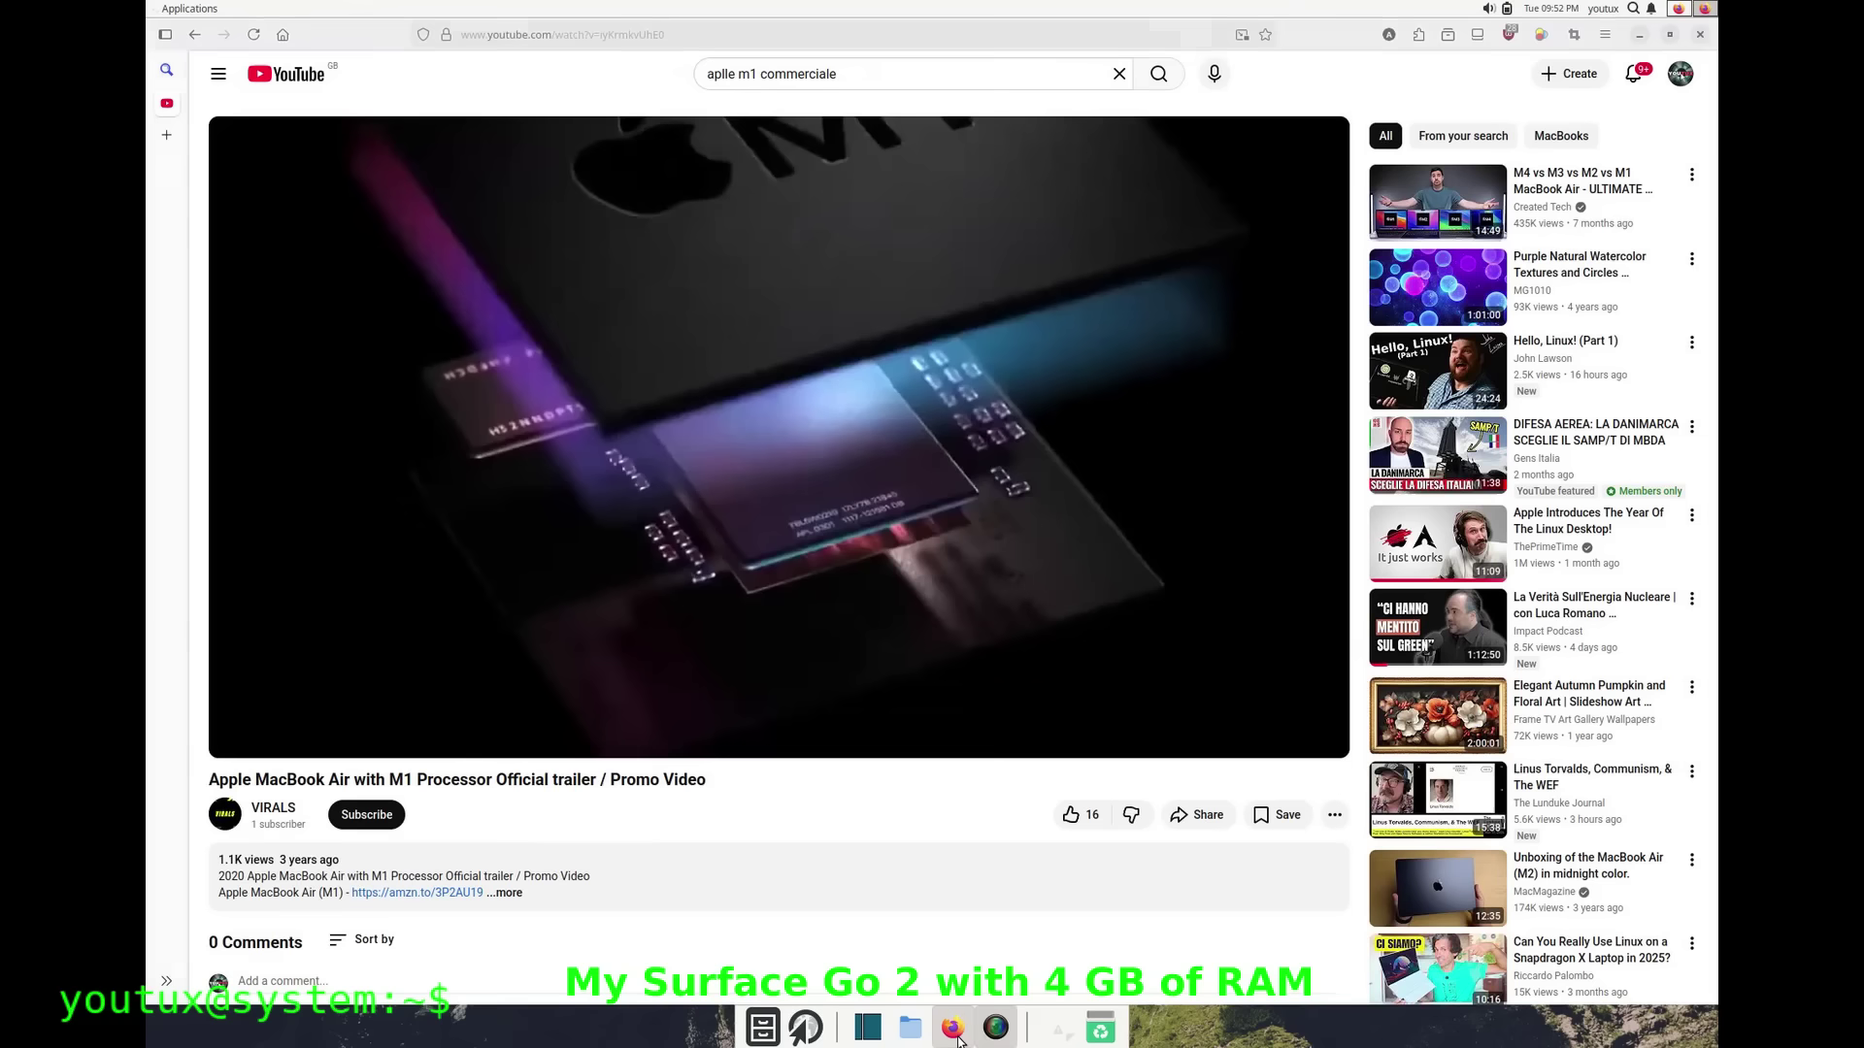
click(869, 1029)
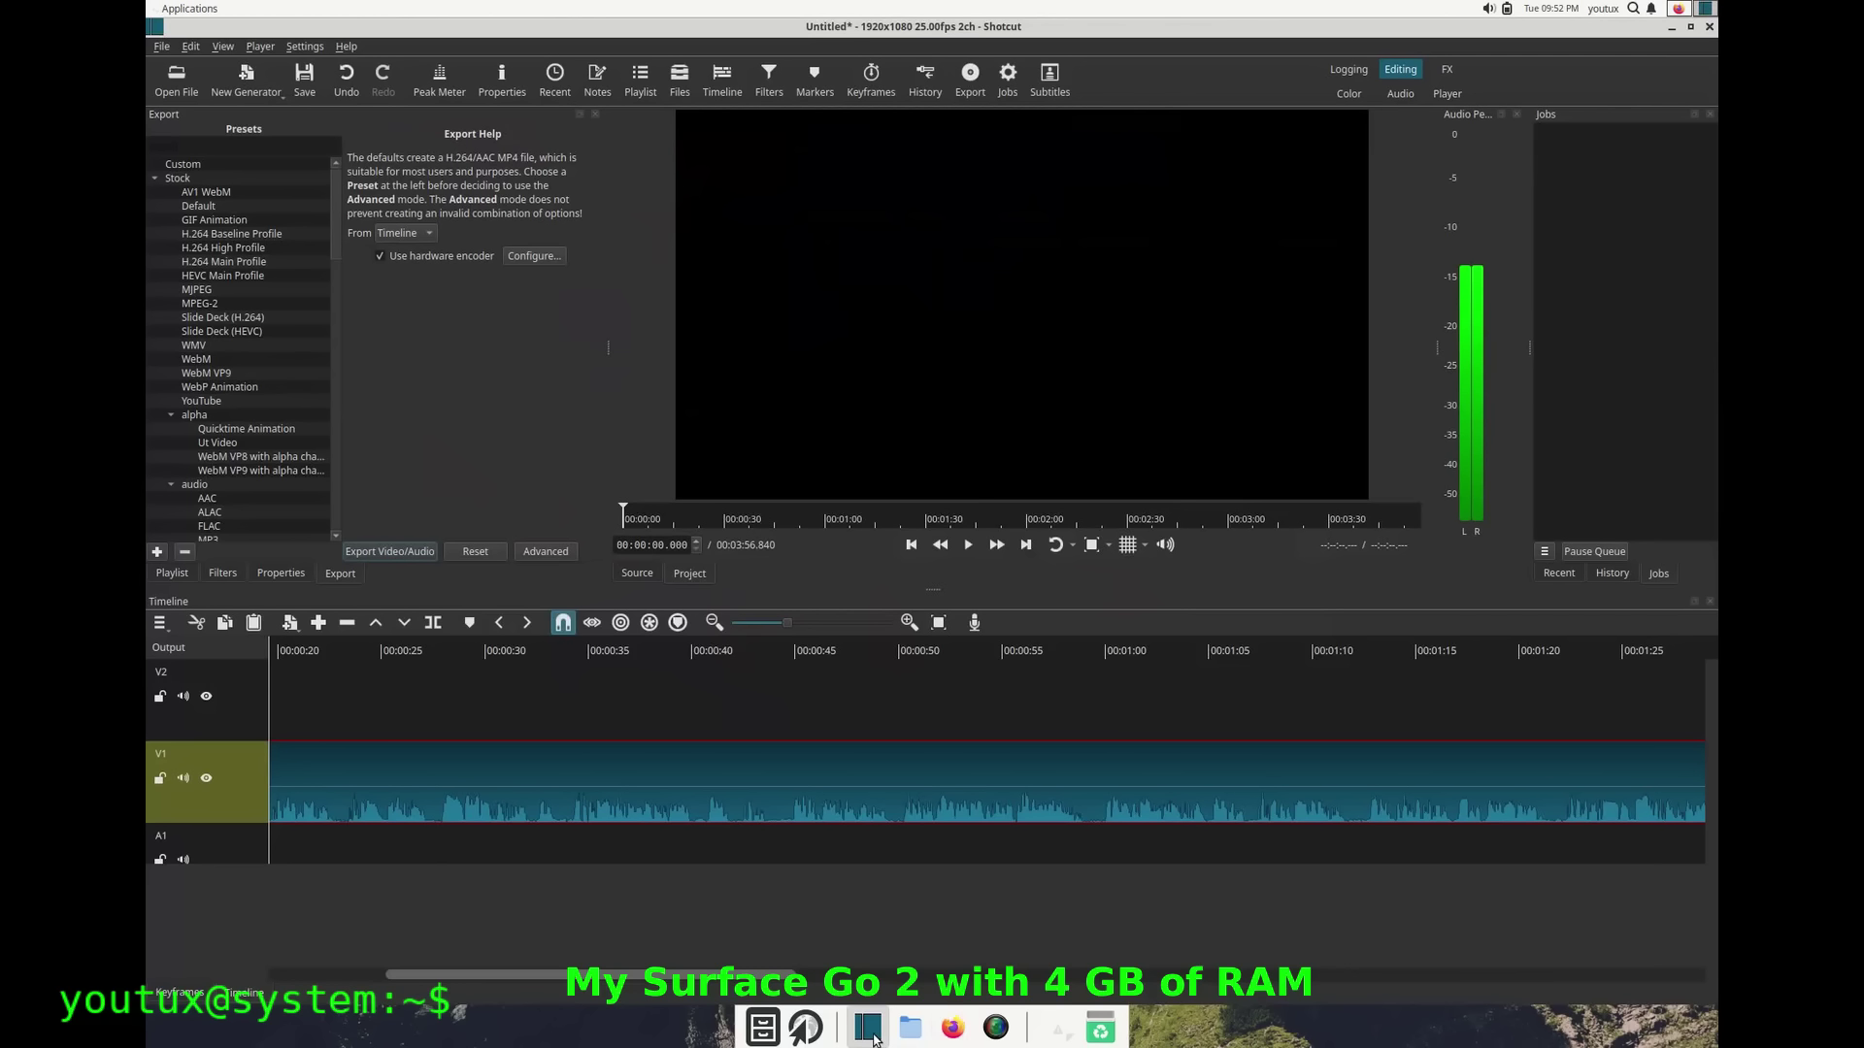
click(911, 1029)
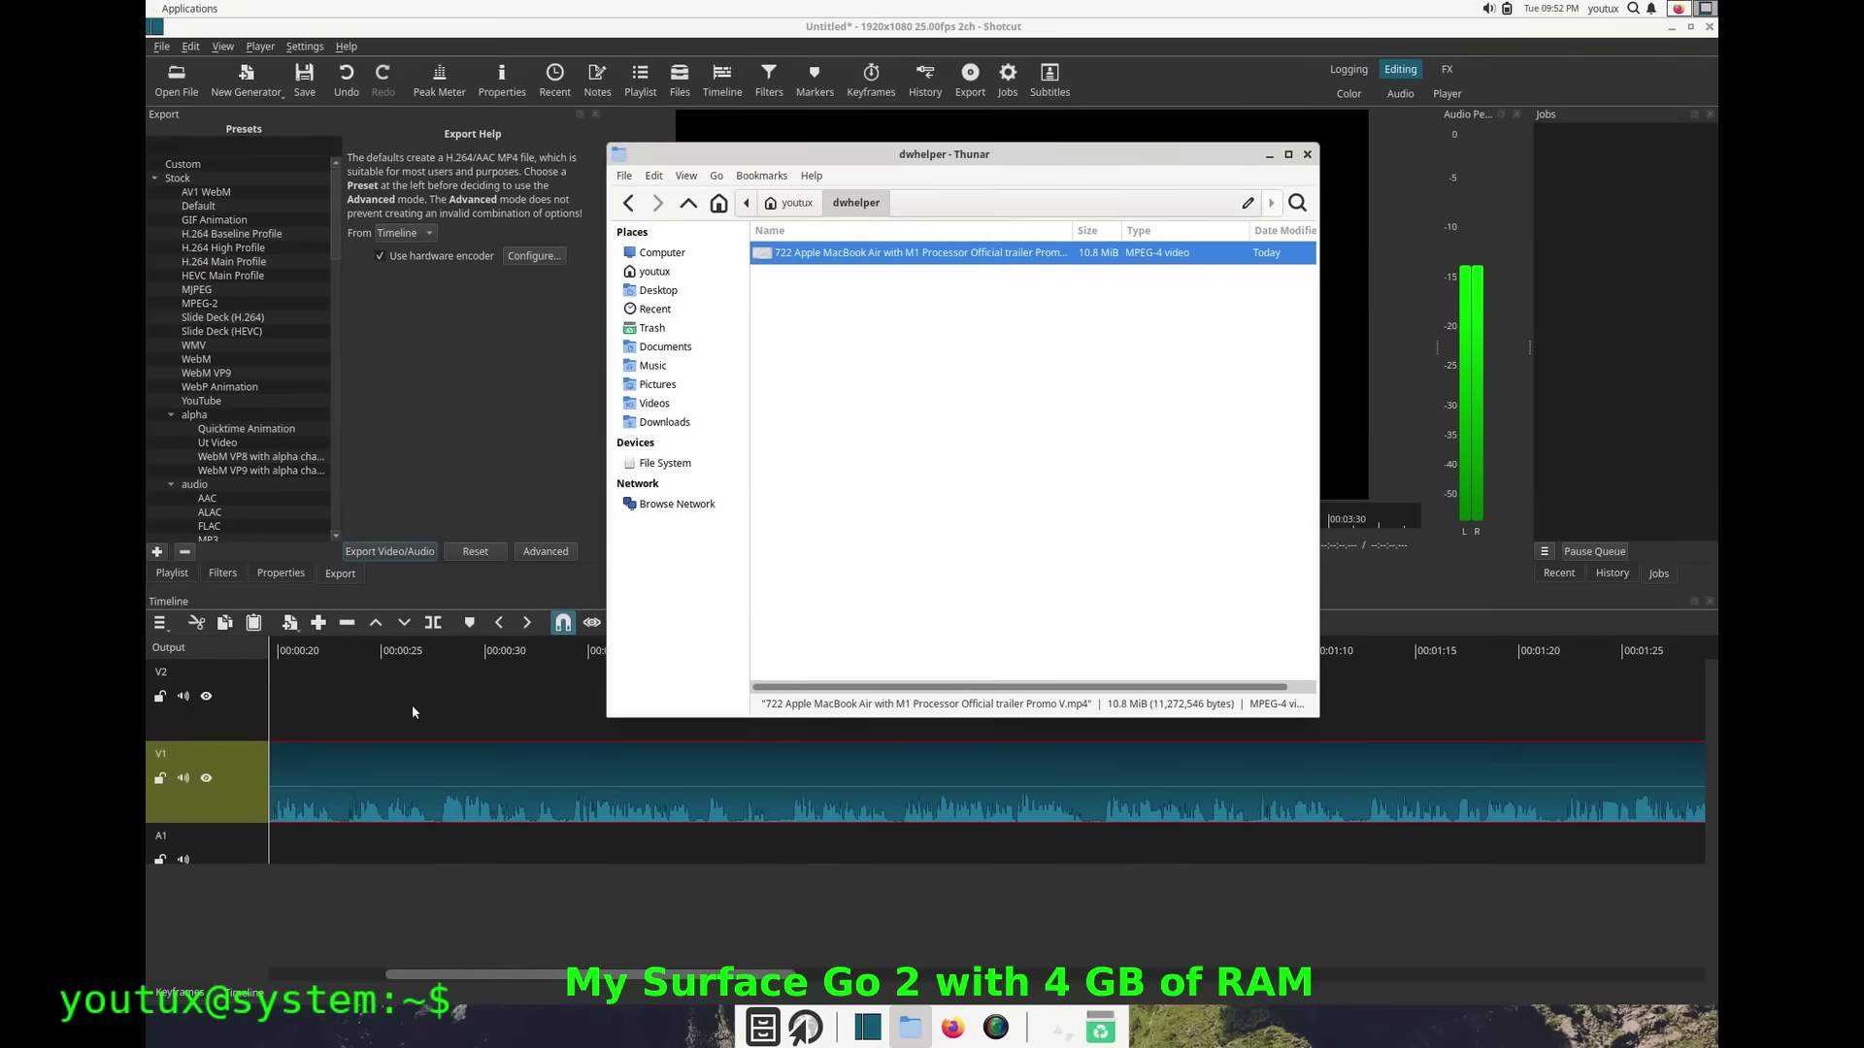
drag(422, 704, 413, 713)
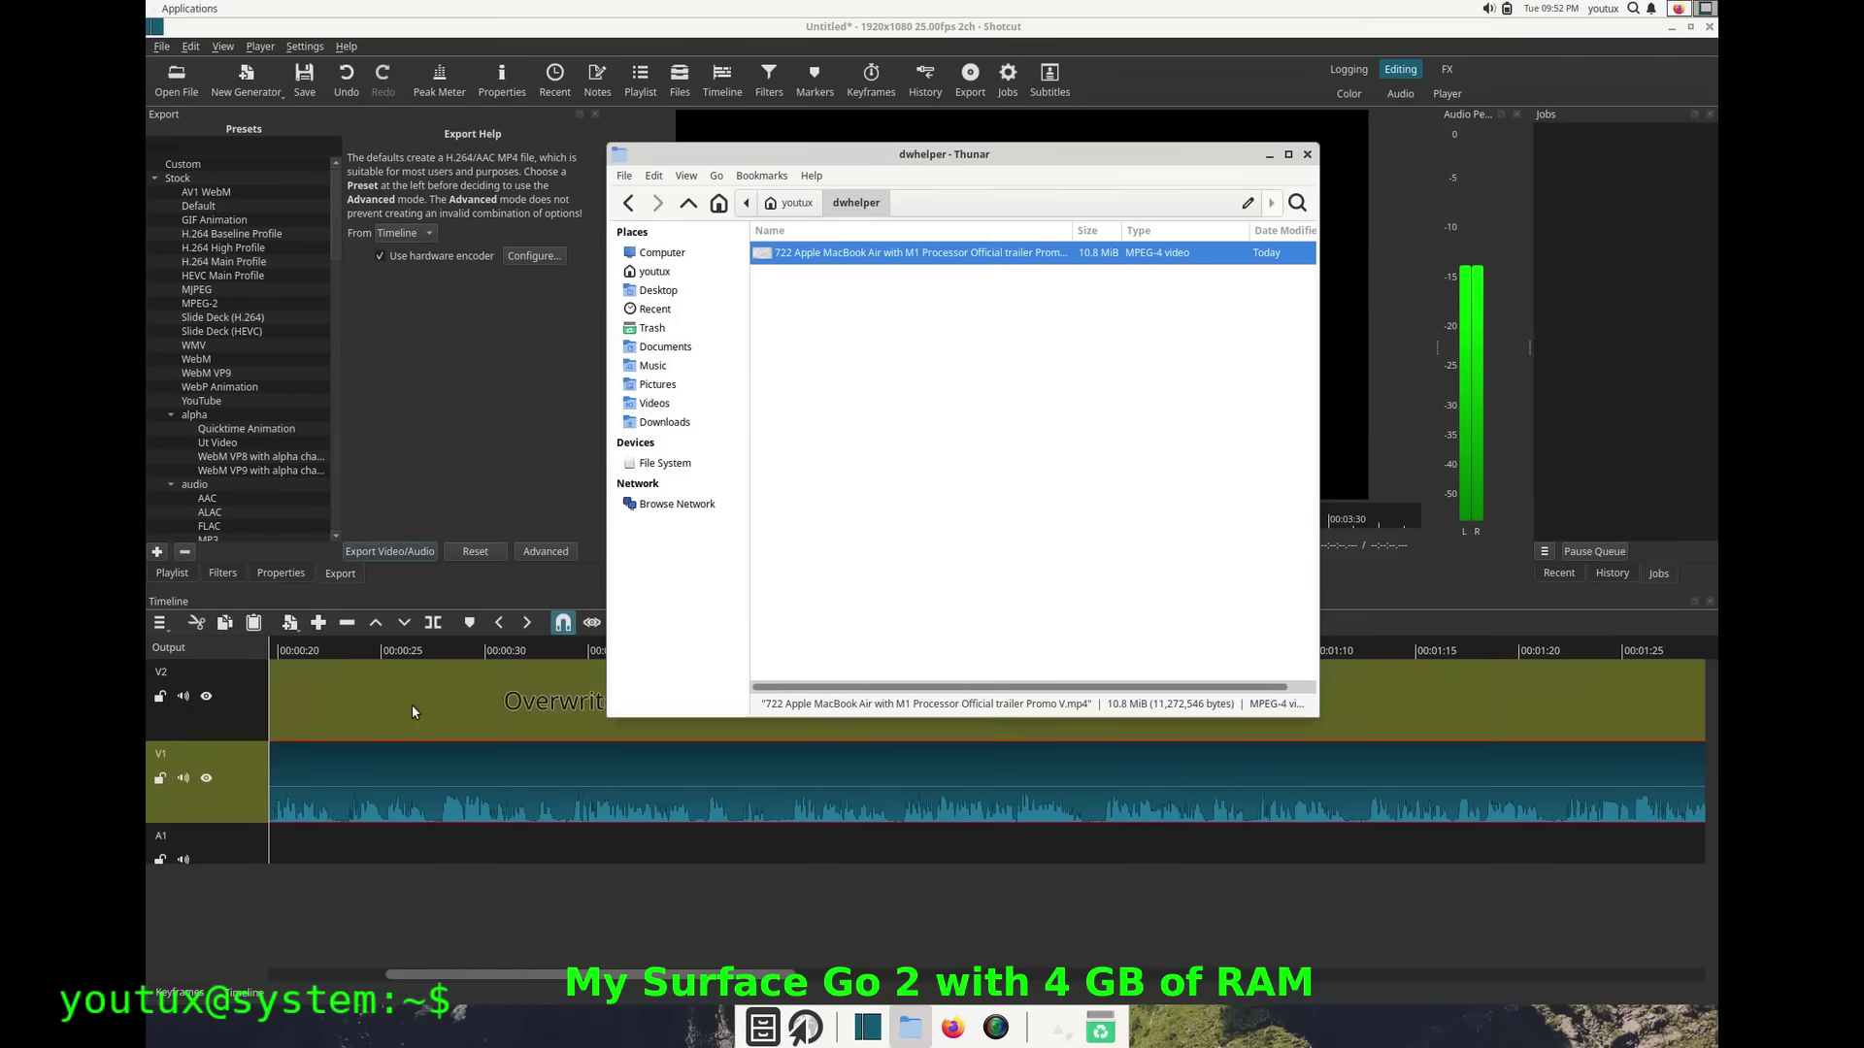
drag(603, 953, 603, 954)
click(603, 954)
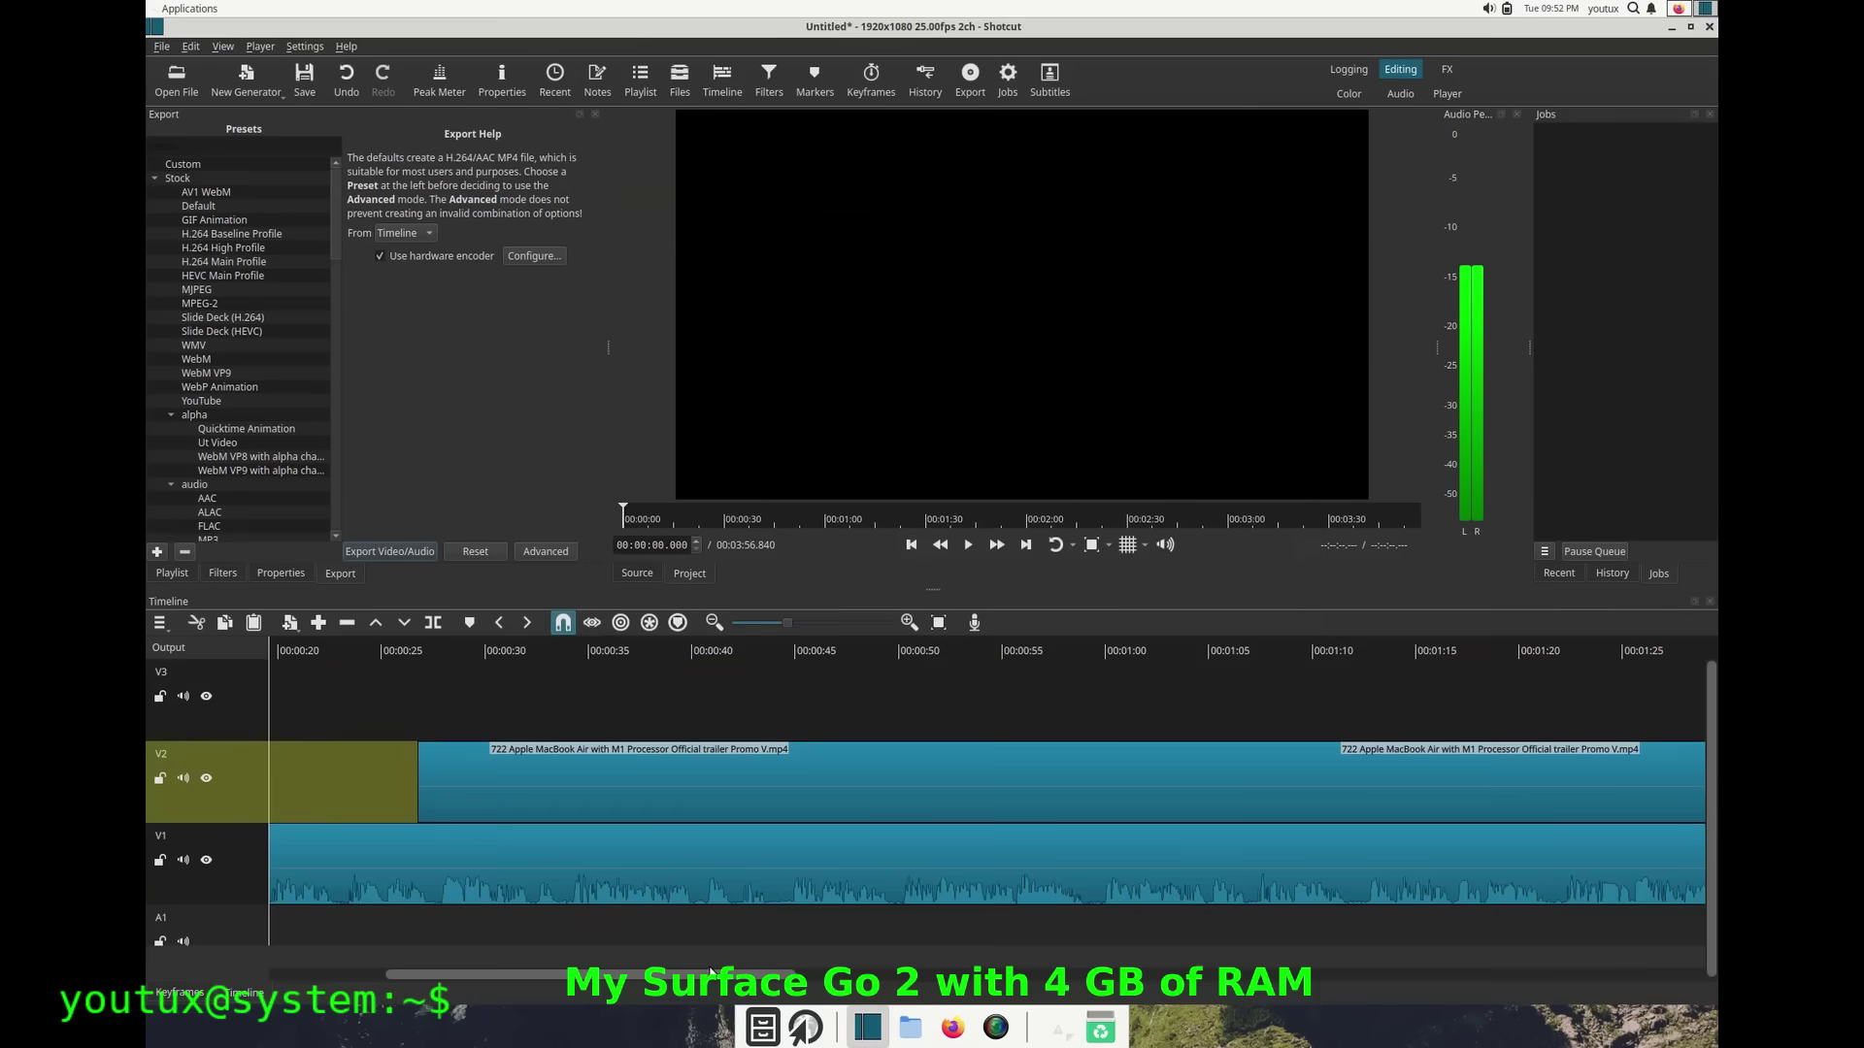
scroll(763, 975, right, 3)
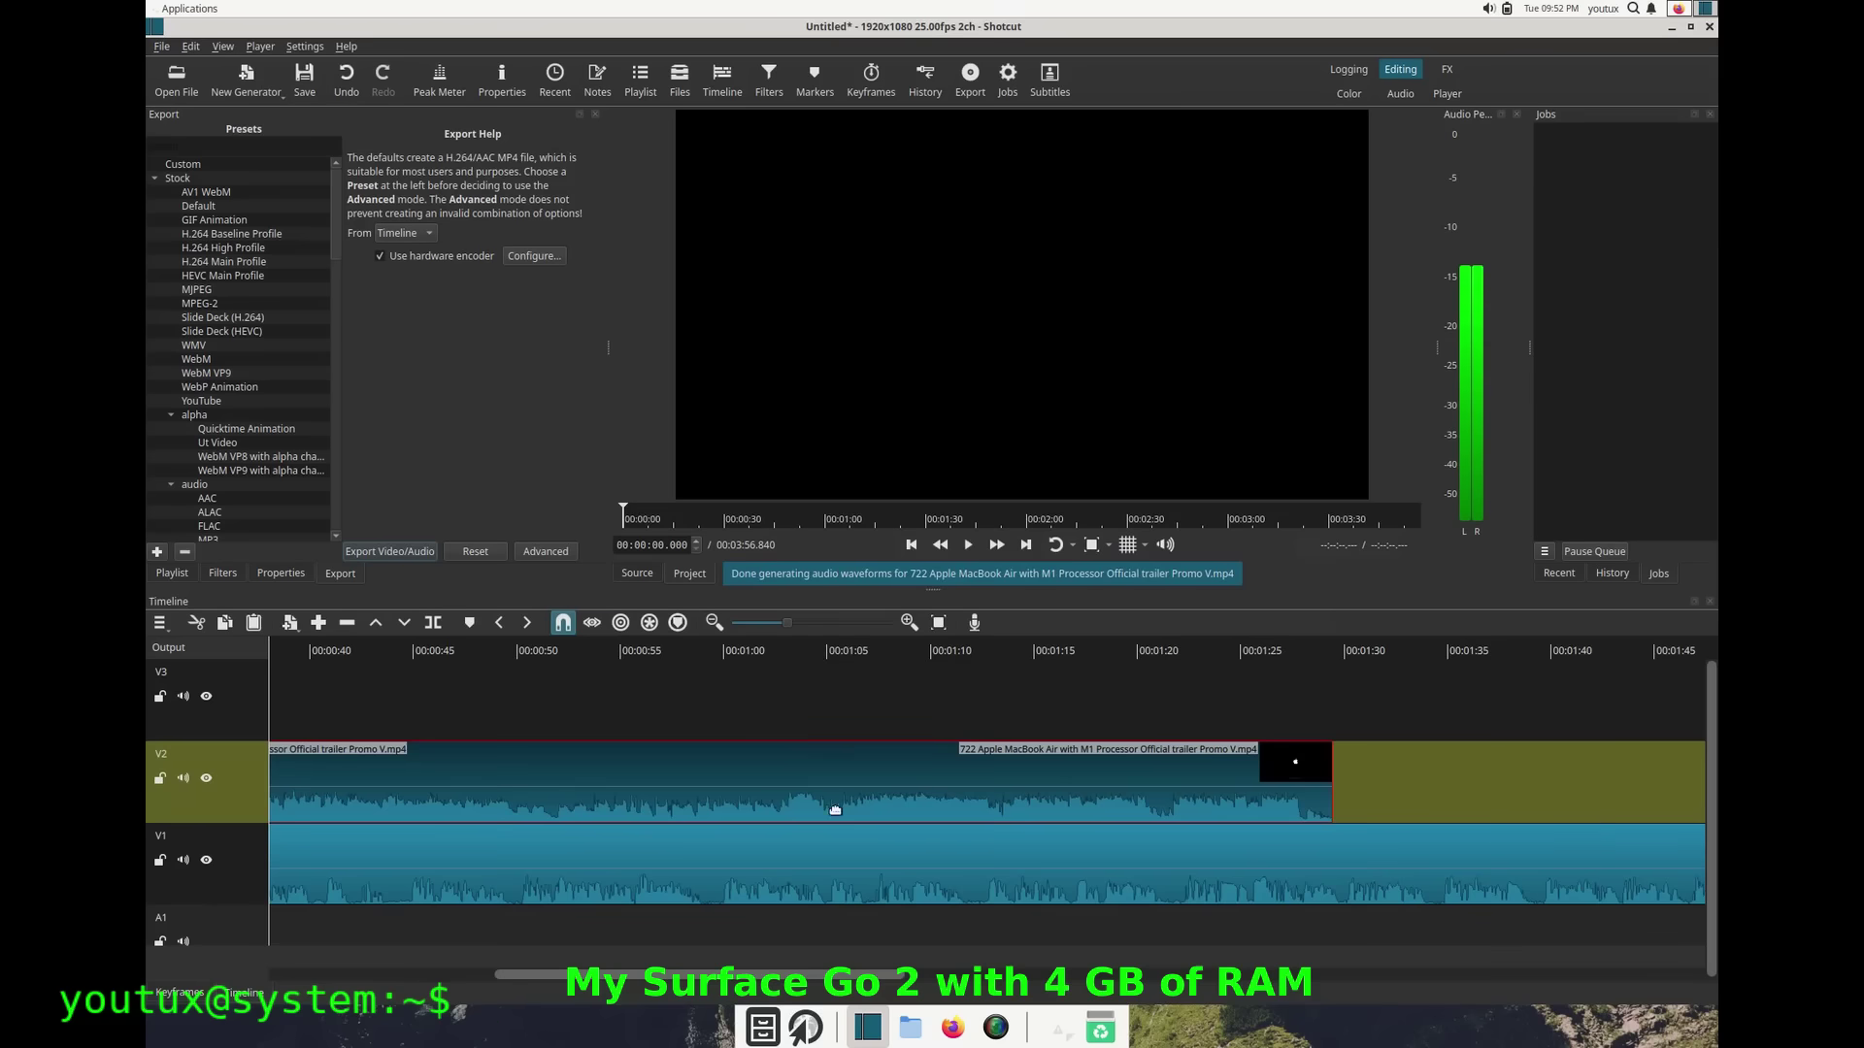
- Move the trailer clip up to V3, then remove it from the timeline
drag(798, 777, 808, 701)
right_click(845, 710)
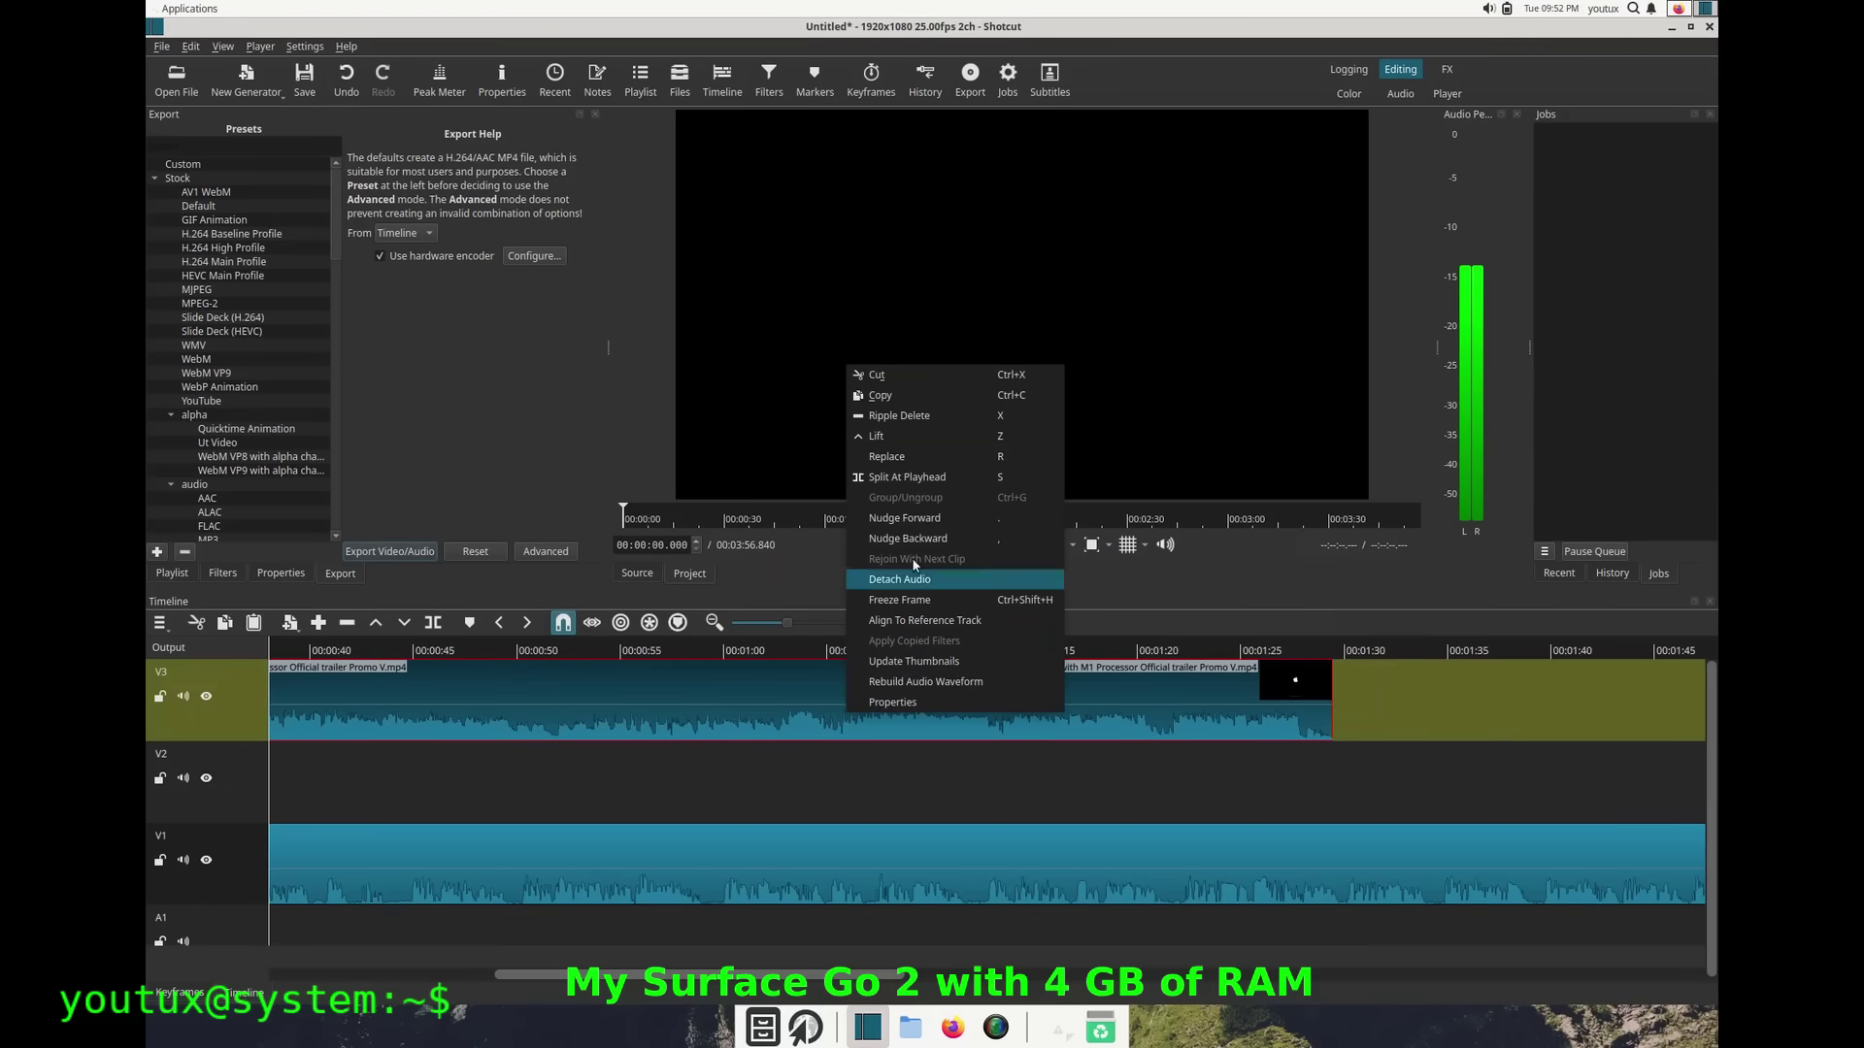
click(909, 377)
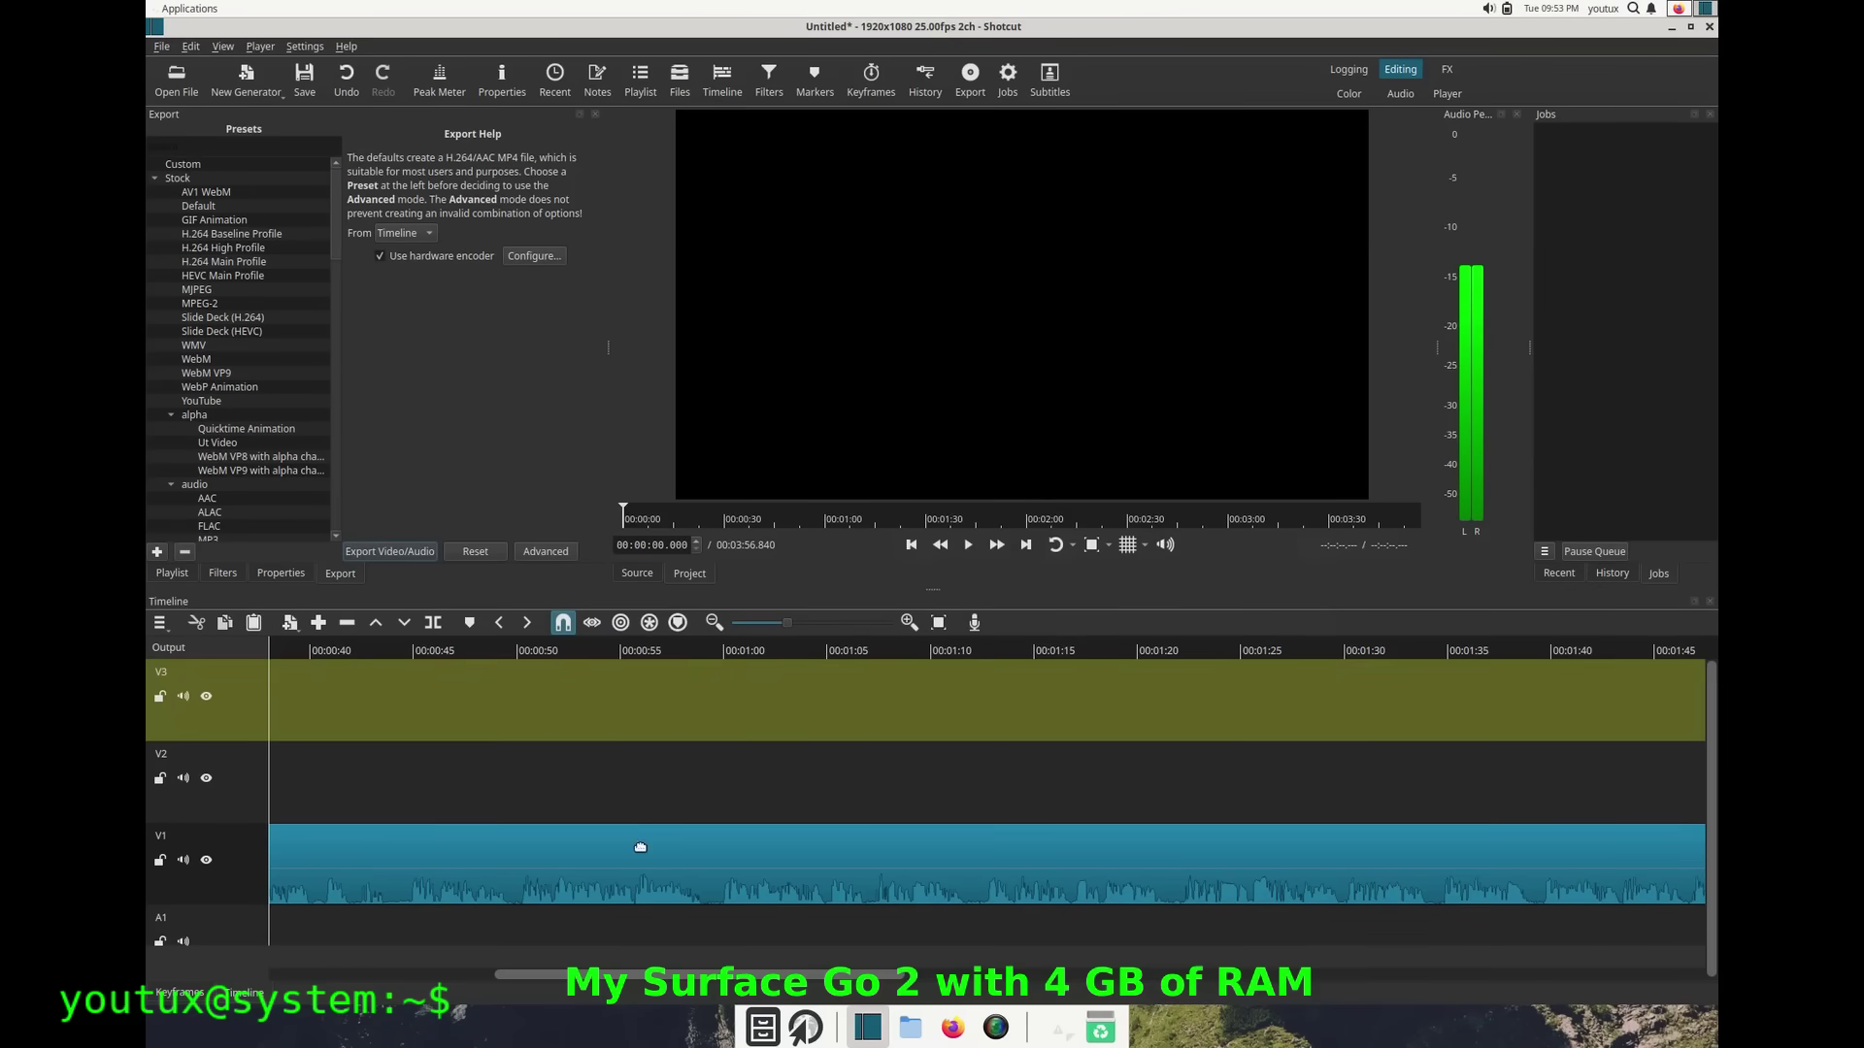
- Re-add the trailer on V3 and shift it about 11 seconds earlier
click(912, 1033)
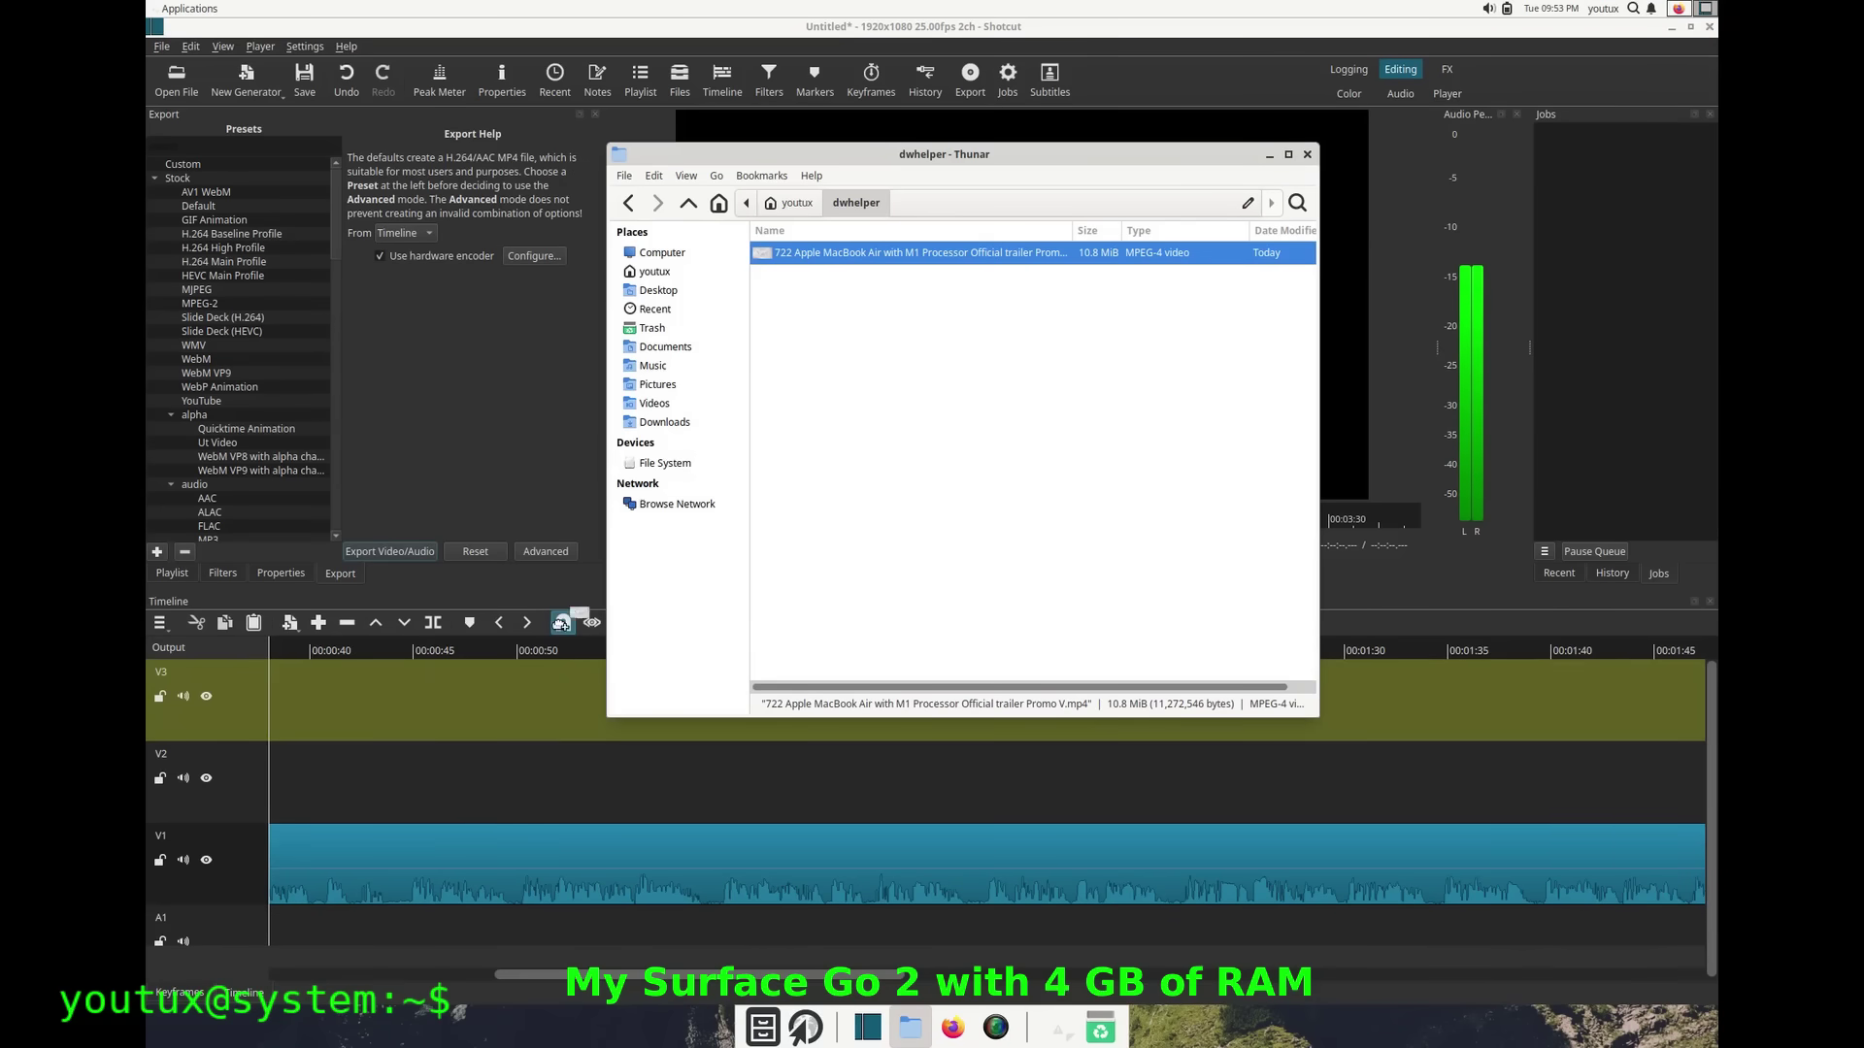
drag(491, 692, 493, 693)
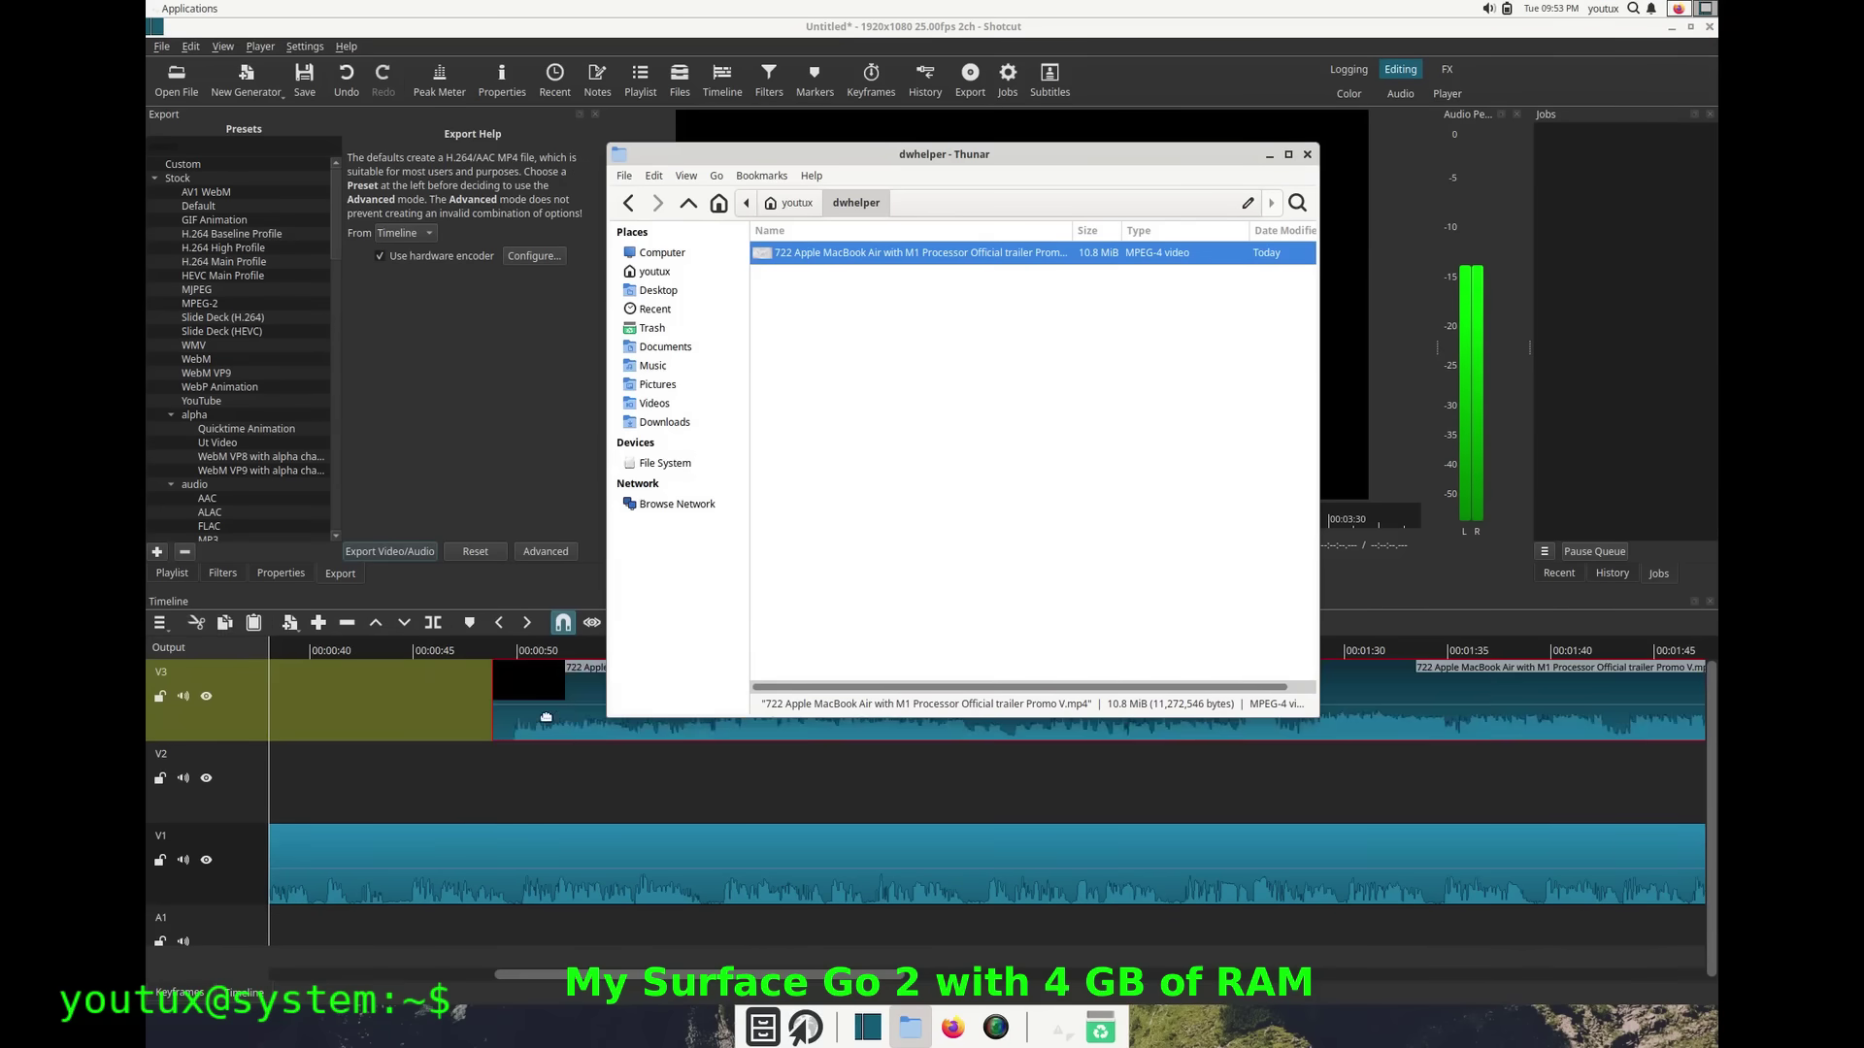
click(496, 725)
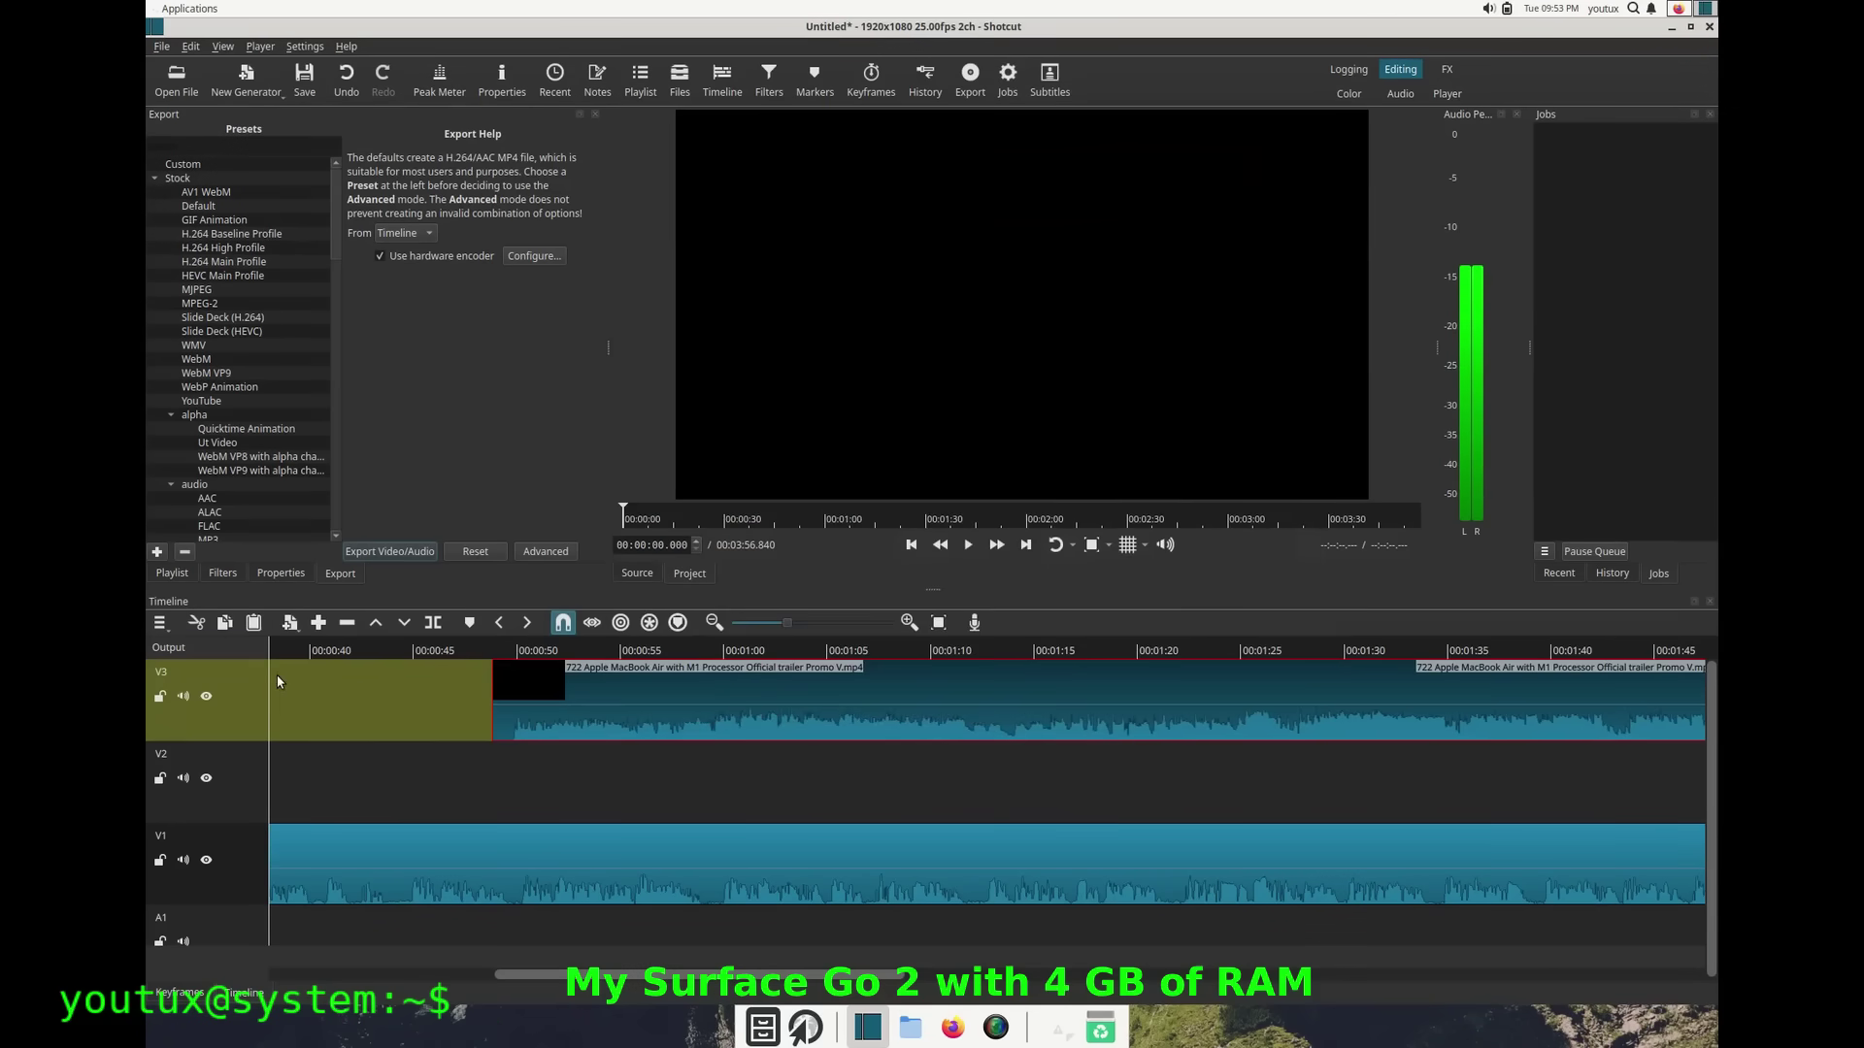
drag(569, 702, 293, 732)
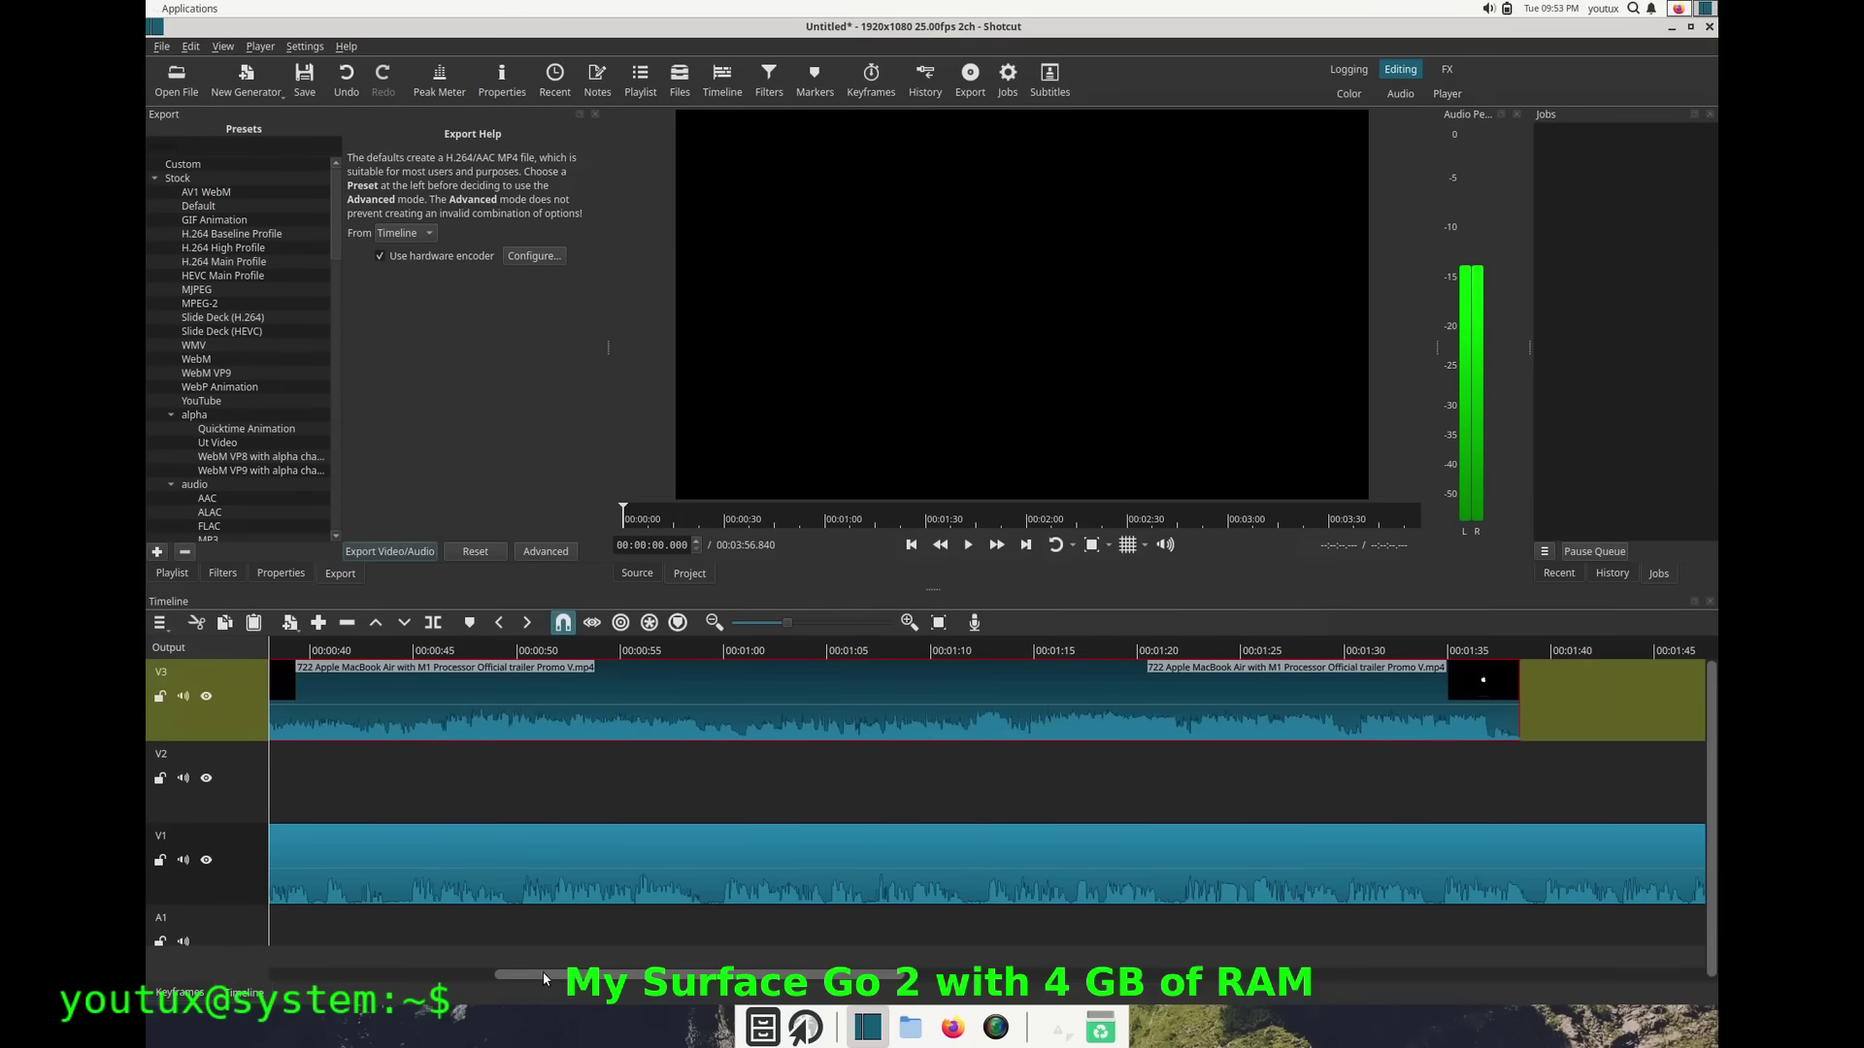
drag(544, 975, 400, 980)
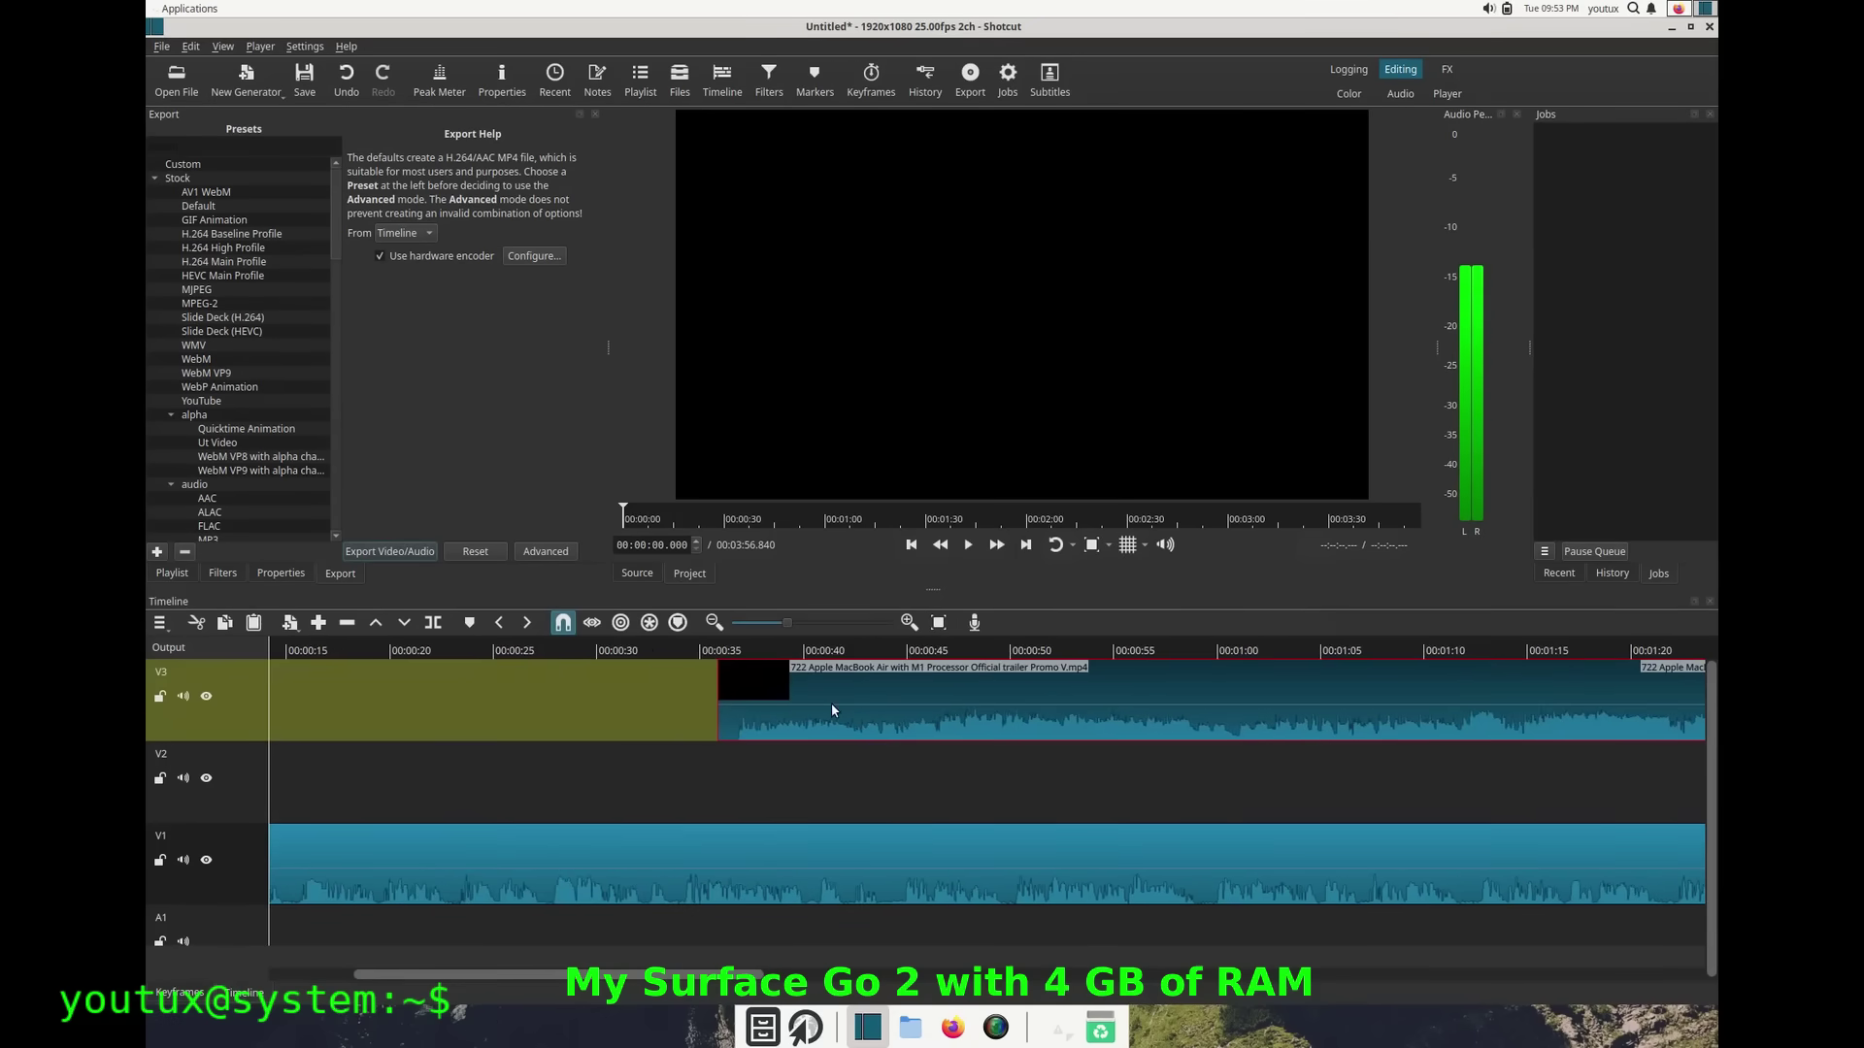
mouse_move(832, 705)
mouse_down()
mouse_move(539, 727)
mouse_move(579, 780)
mouse_up()
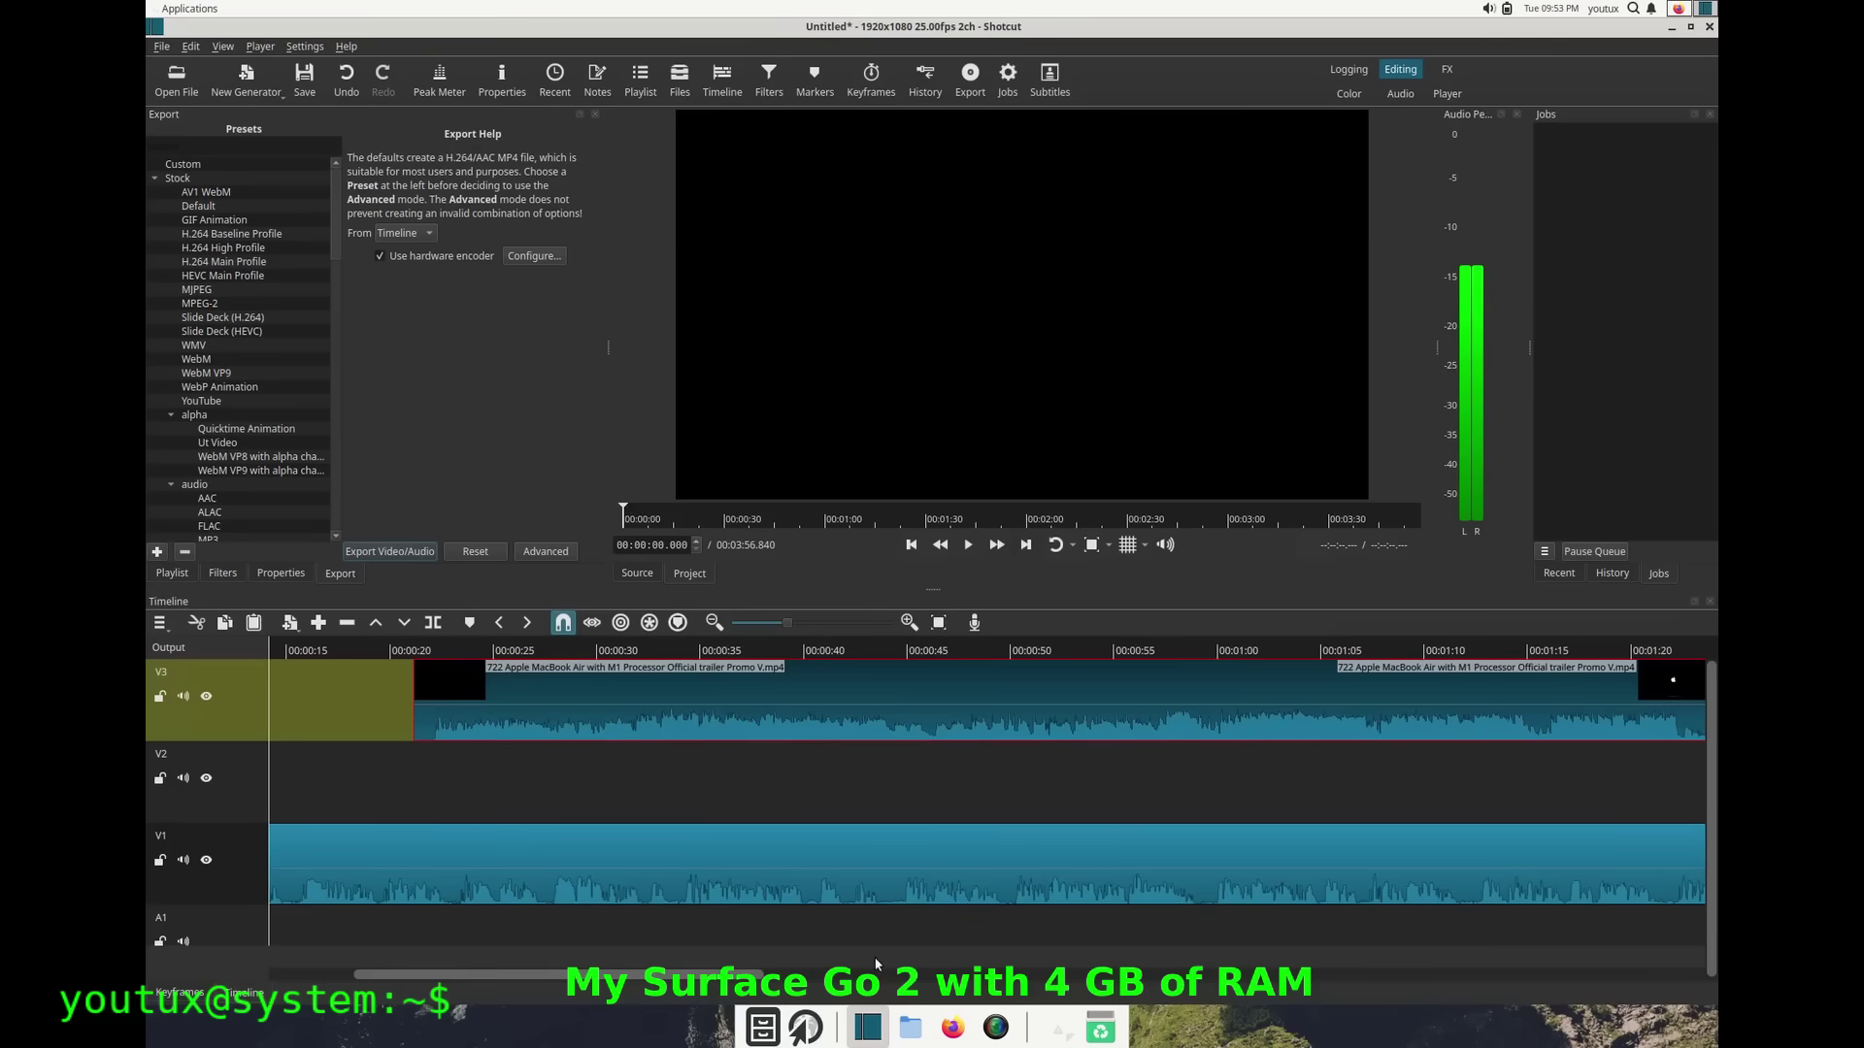
click(996, 1027)
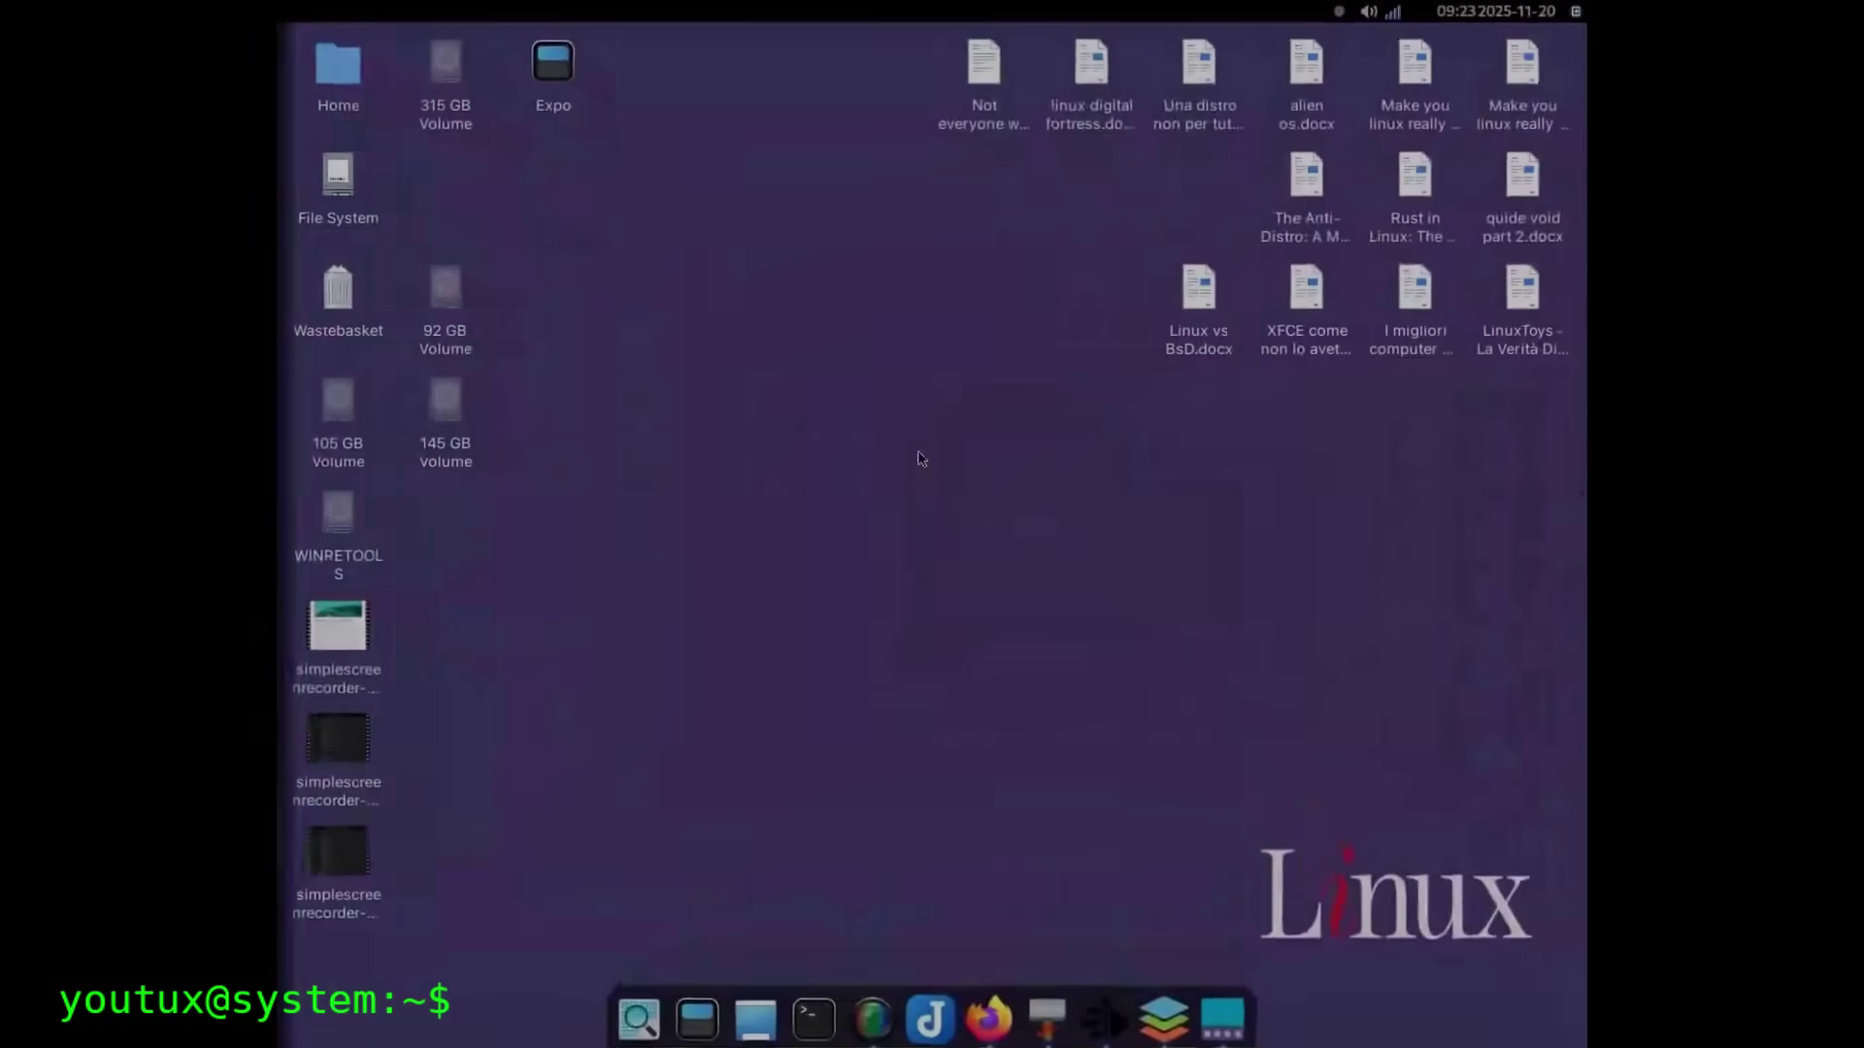
right_click(920, 449)
click(1004, 696)
click(748, 216)
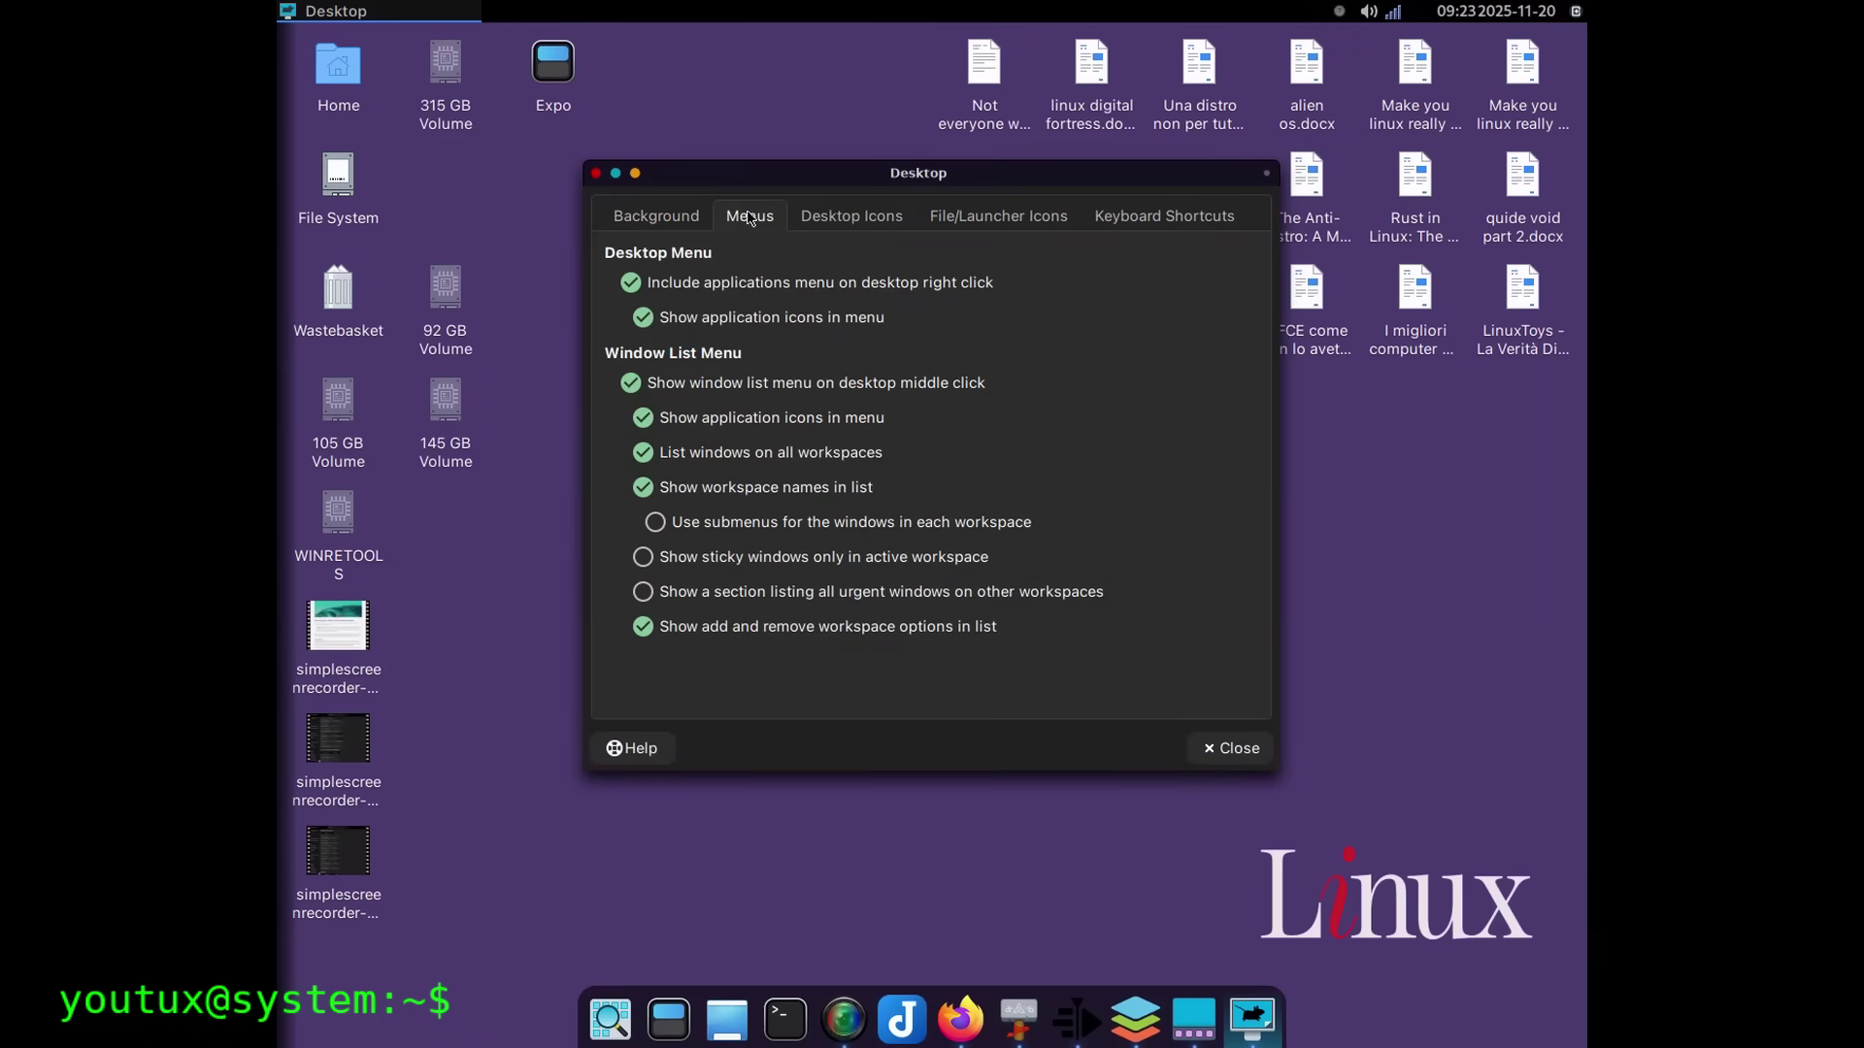
click(842, 217)
click(994, 217)
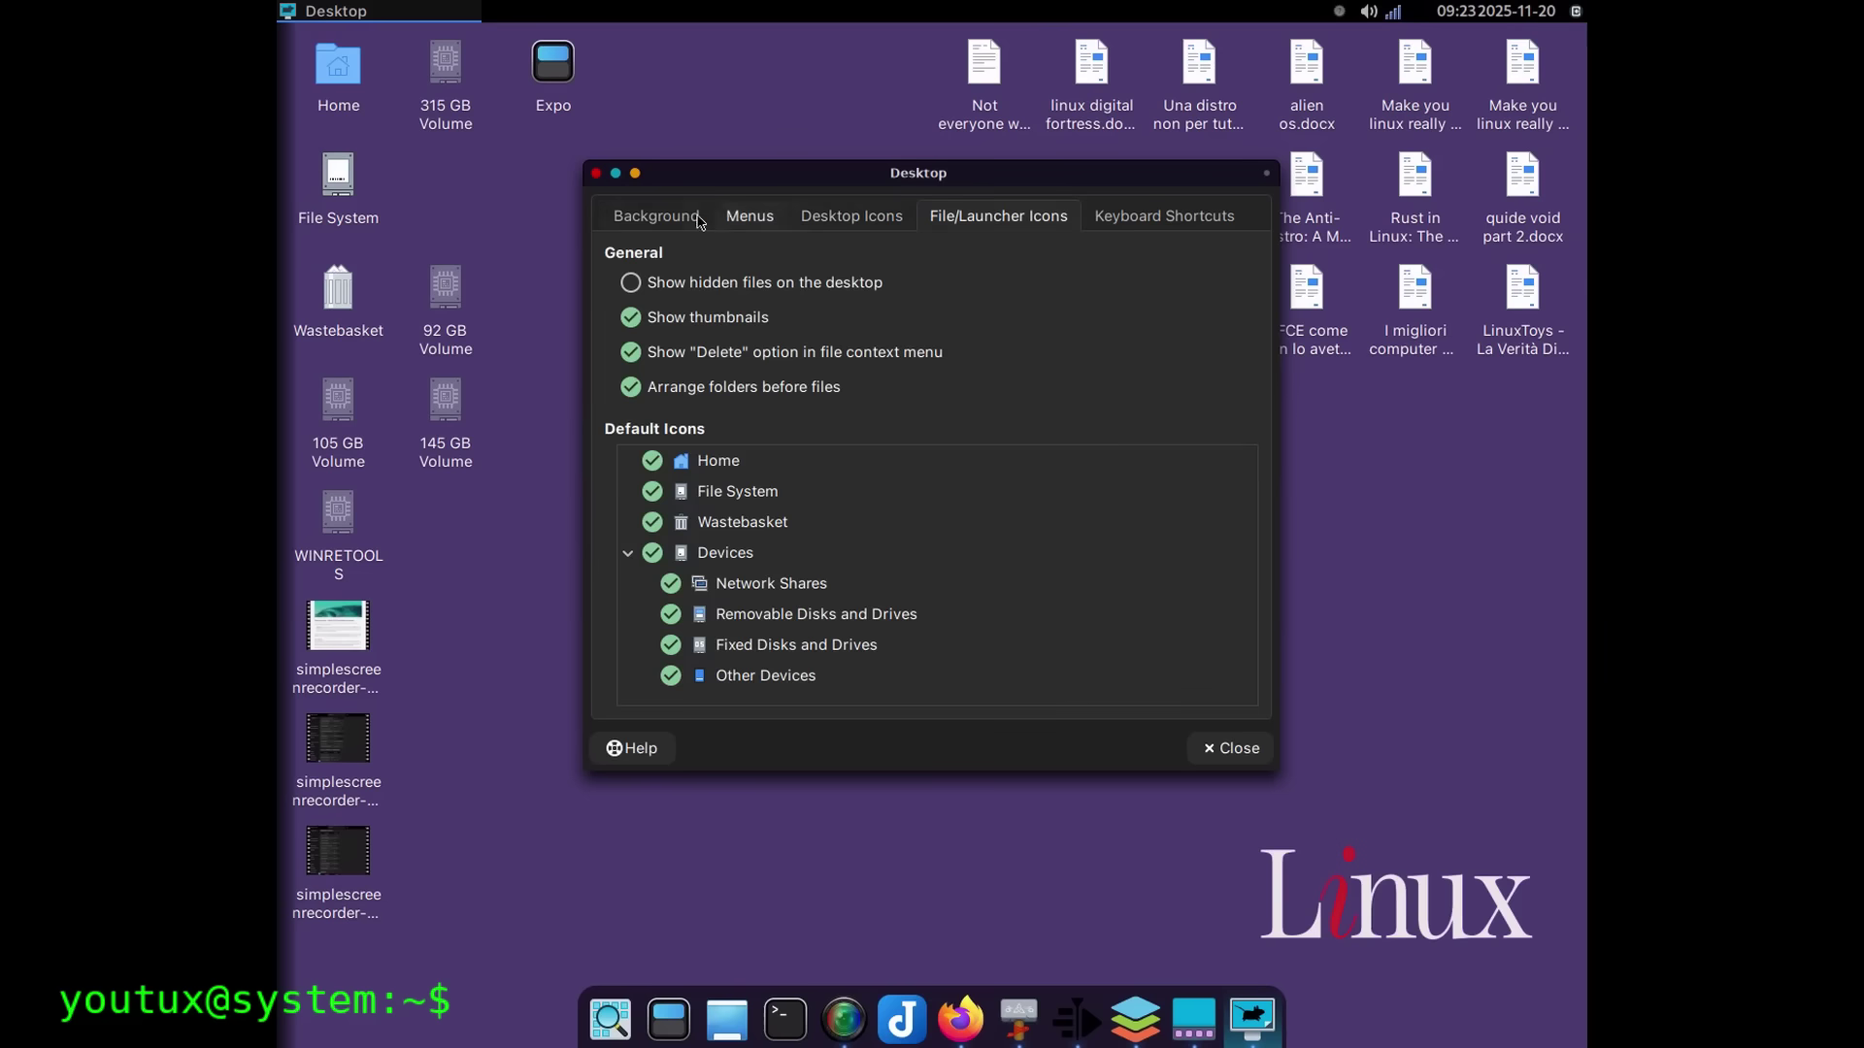
click(656, 216)
click(814, 329)
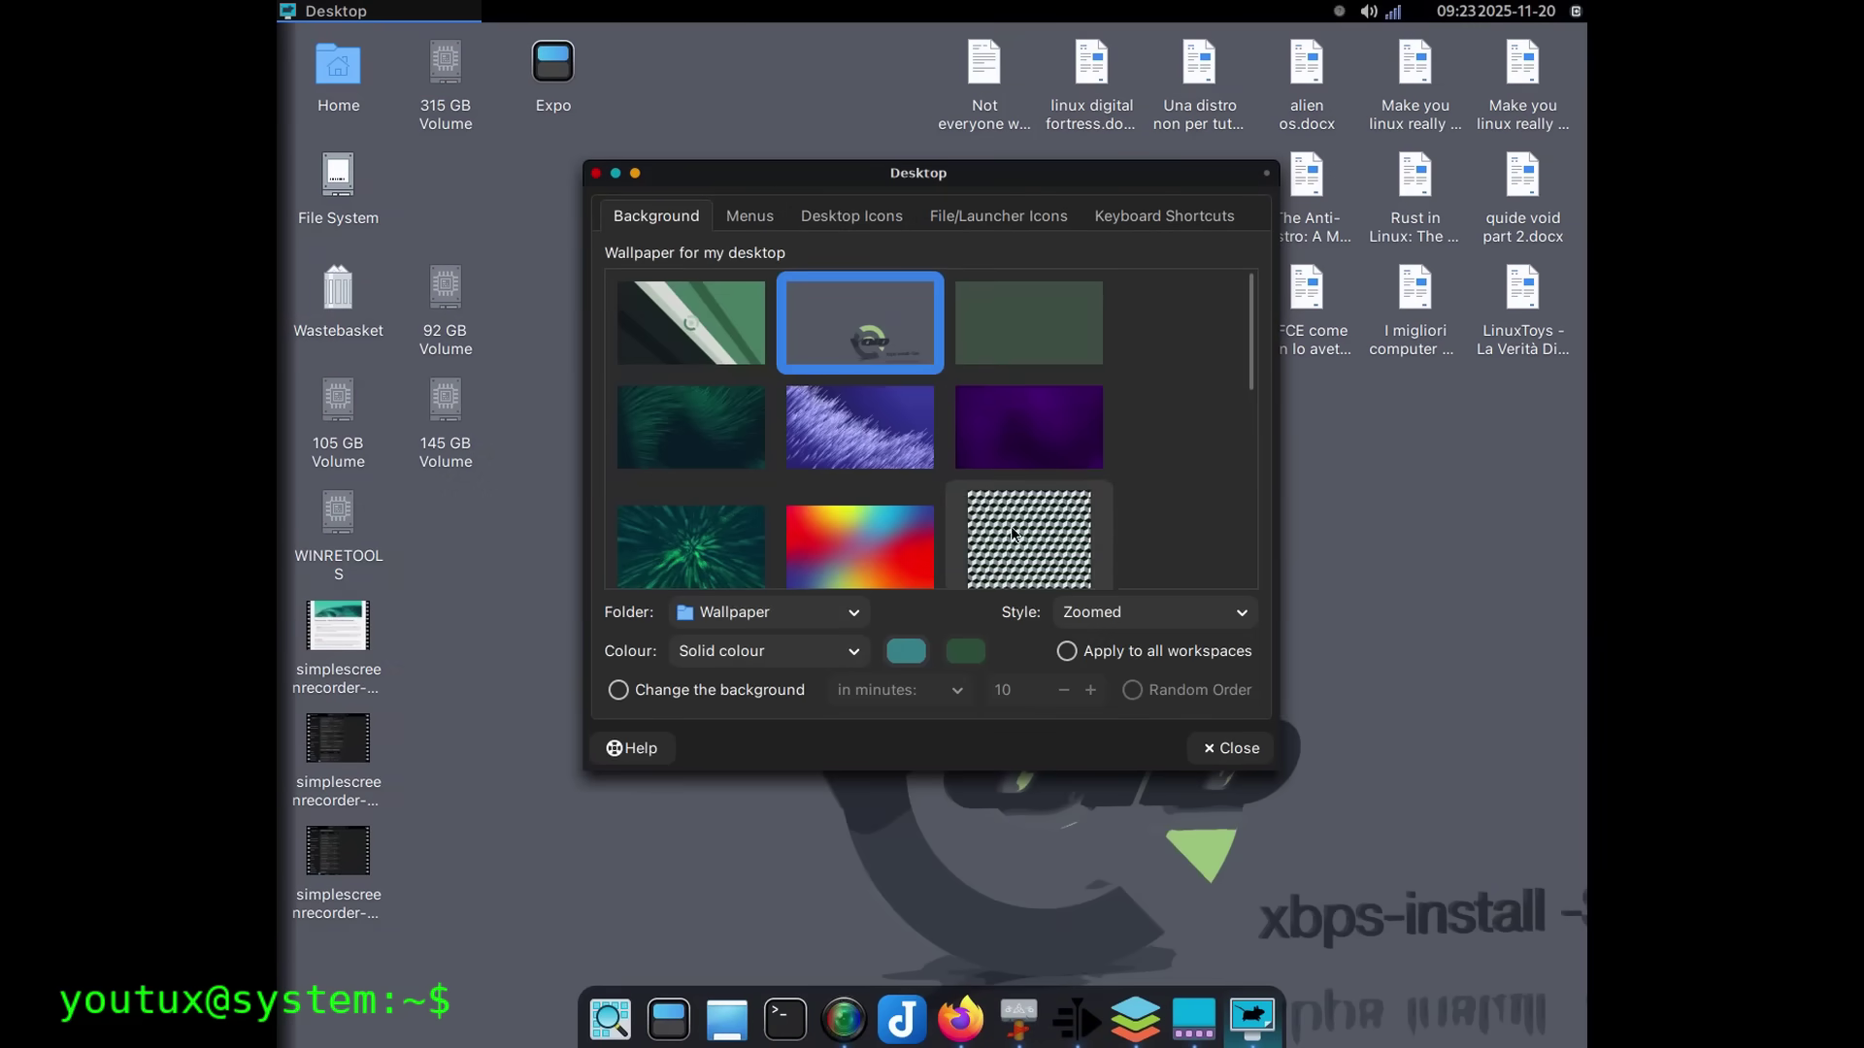
scroll(1011, 533, down, 5)
click(893, 398)
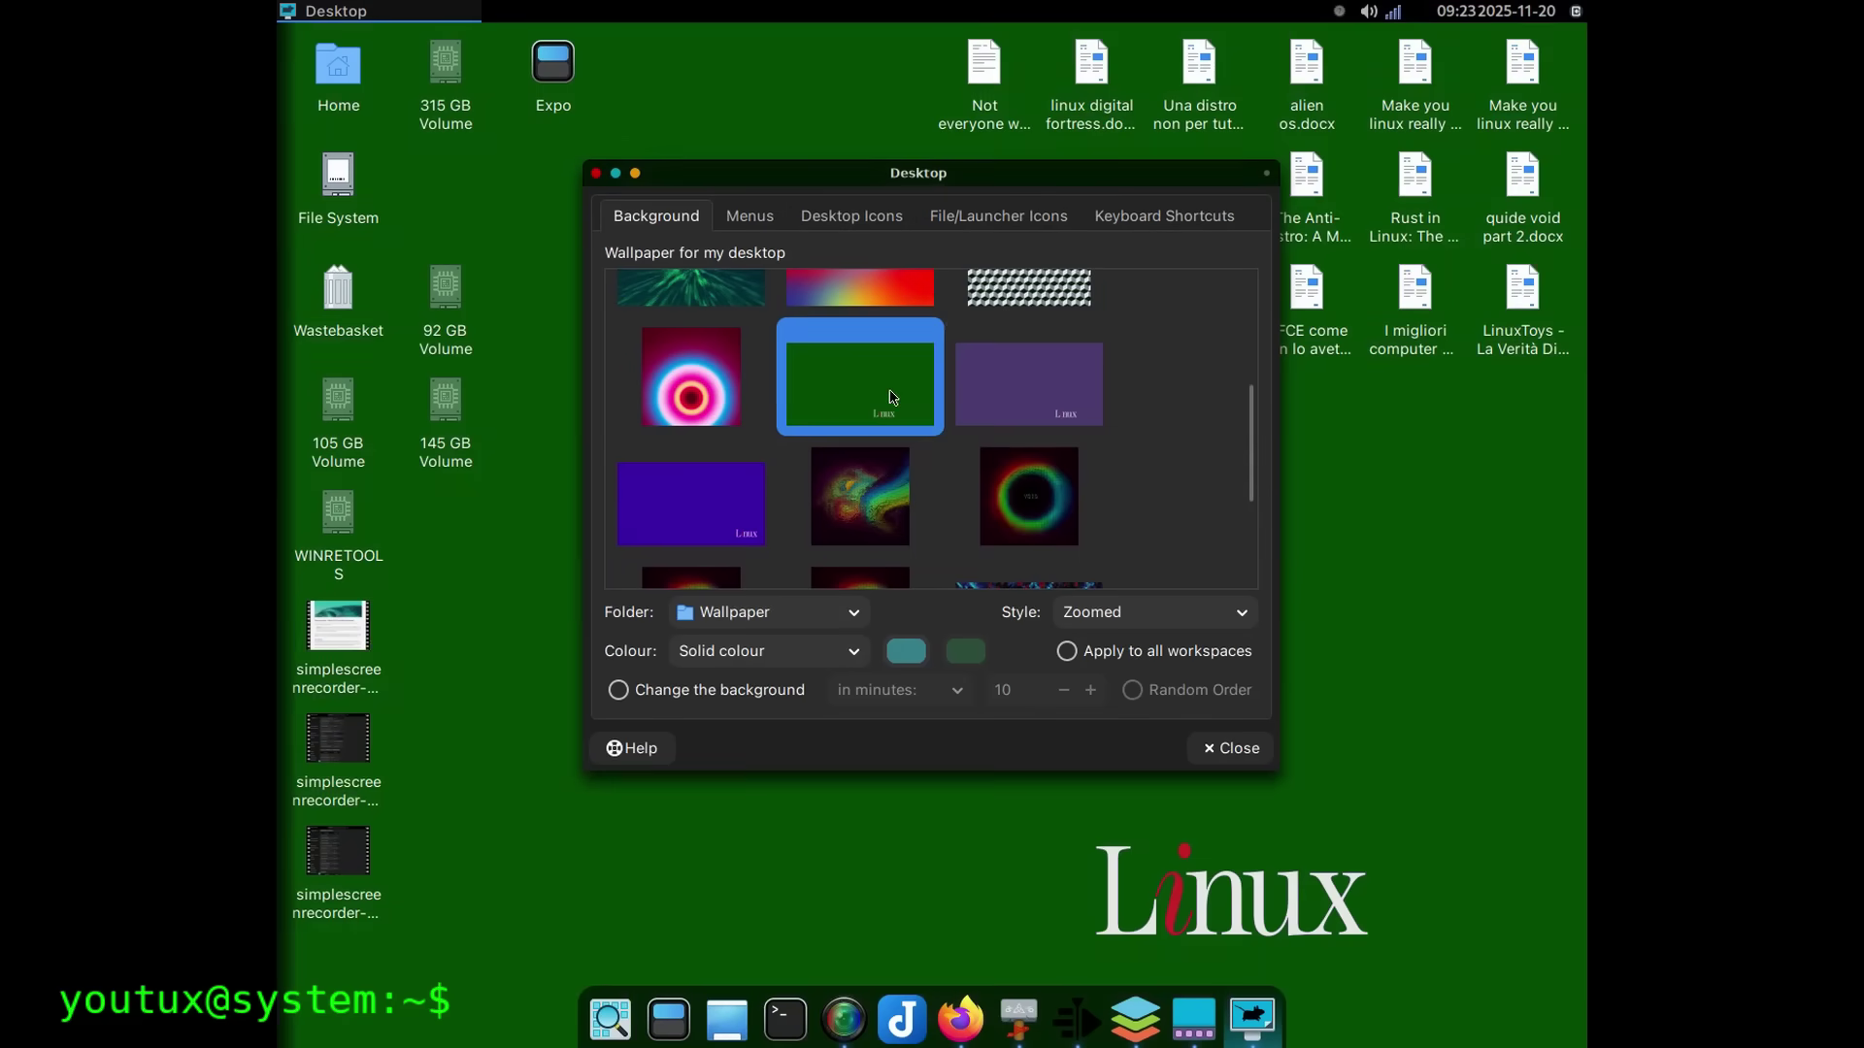
click(1070, 402)
click(1231, 754)
click(639, 1016)
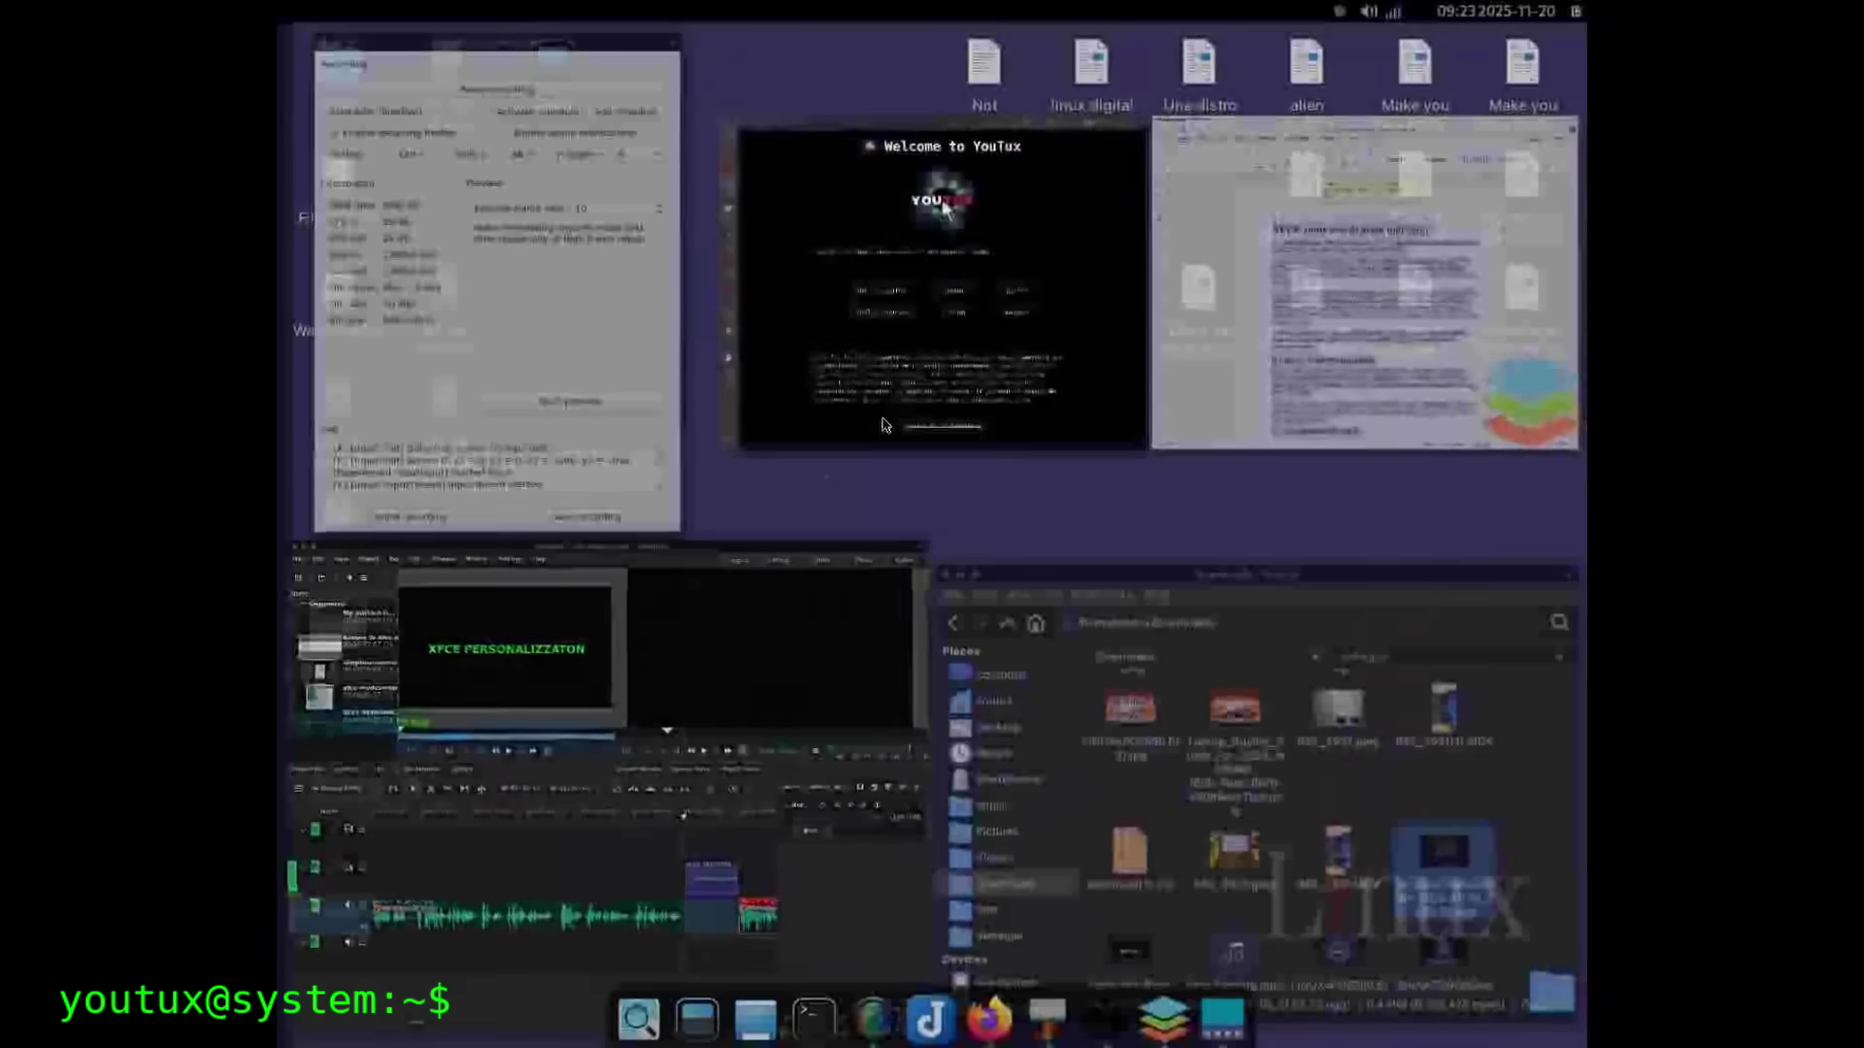
key(ctrl+alt+Left)
key(shift+alt+Up)
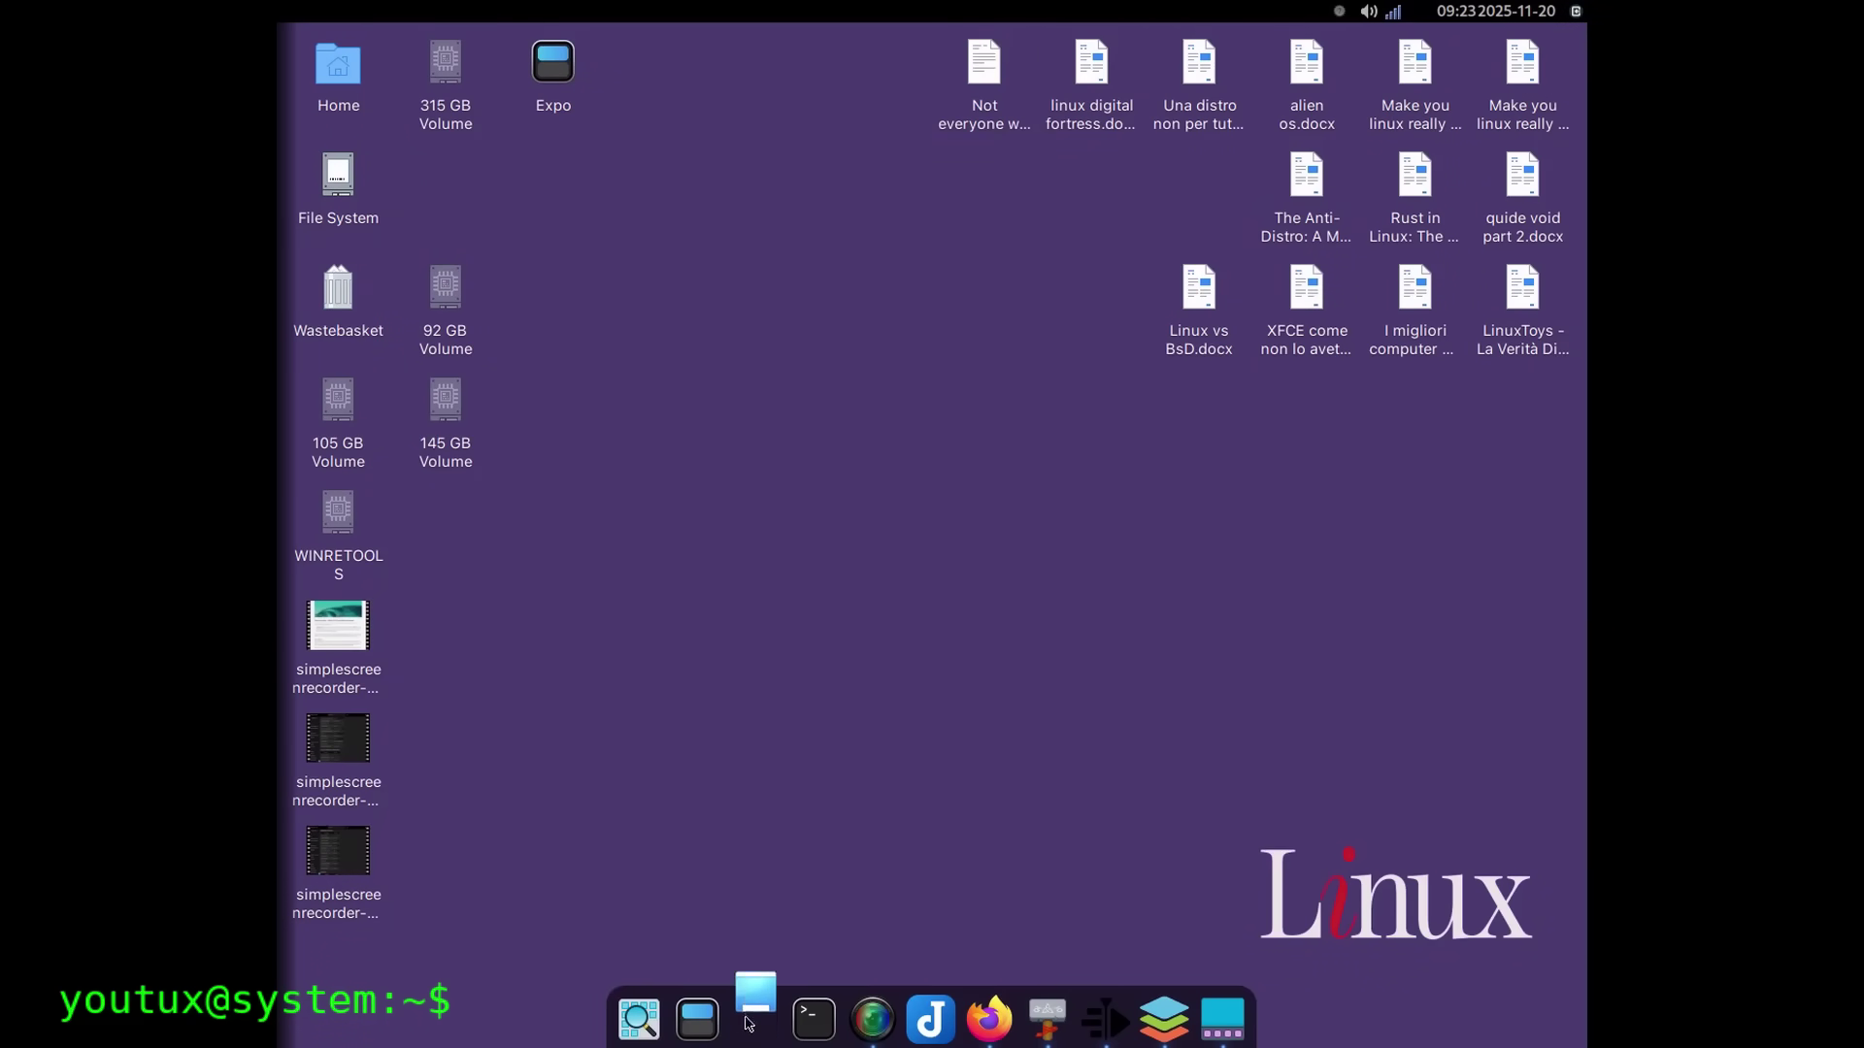
- Jump the Void Linux video to about 4:36, then skip ahead 5 seconds at a time
click(981, 1021)
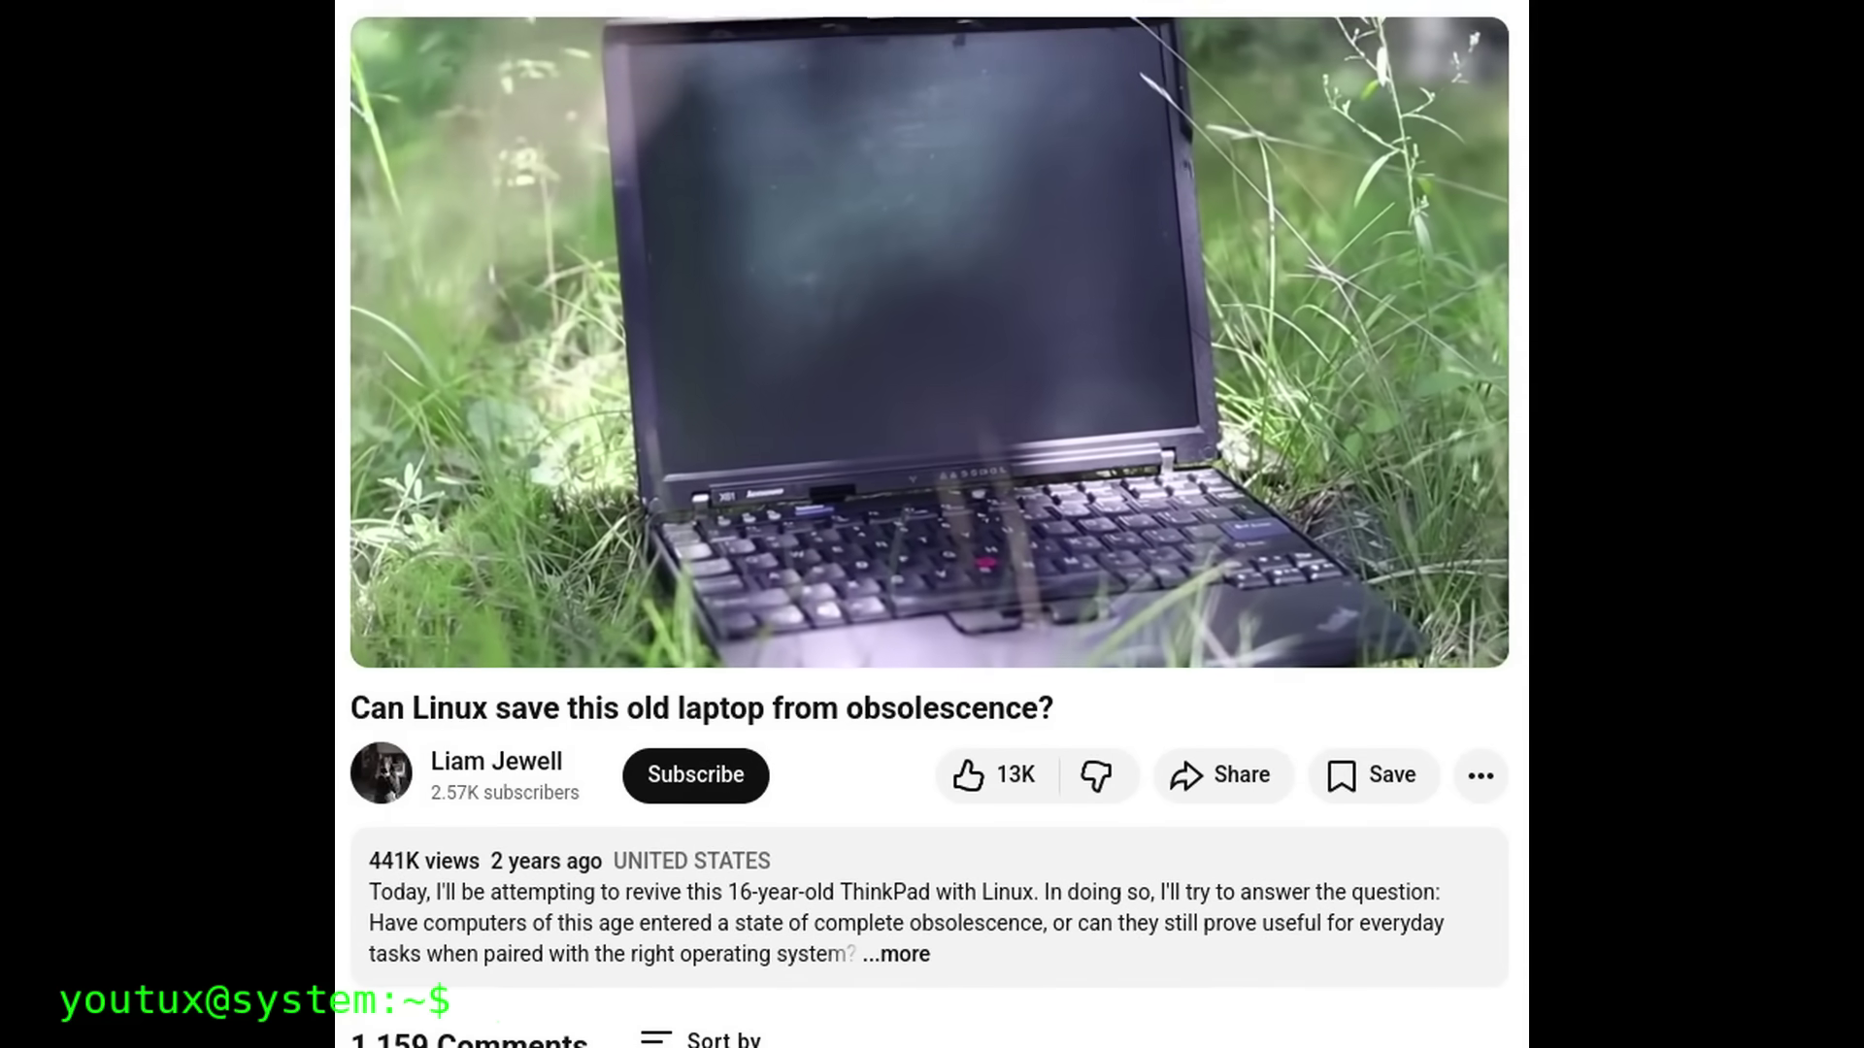
mouse_move(813, 356)
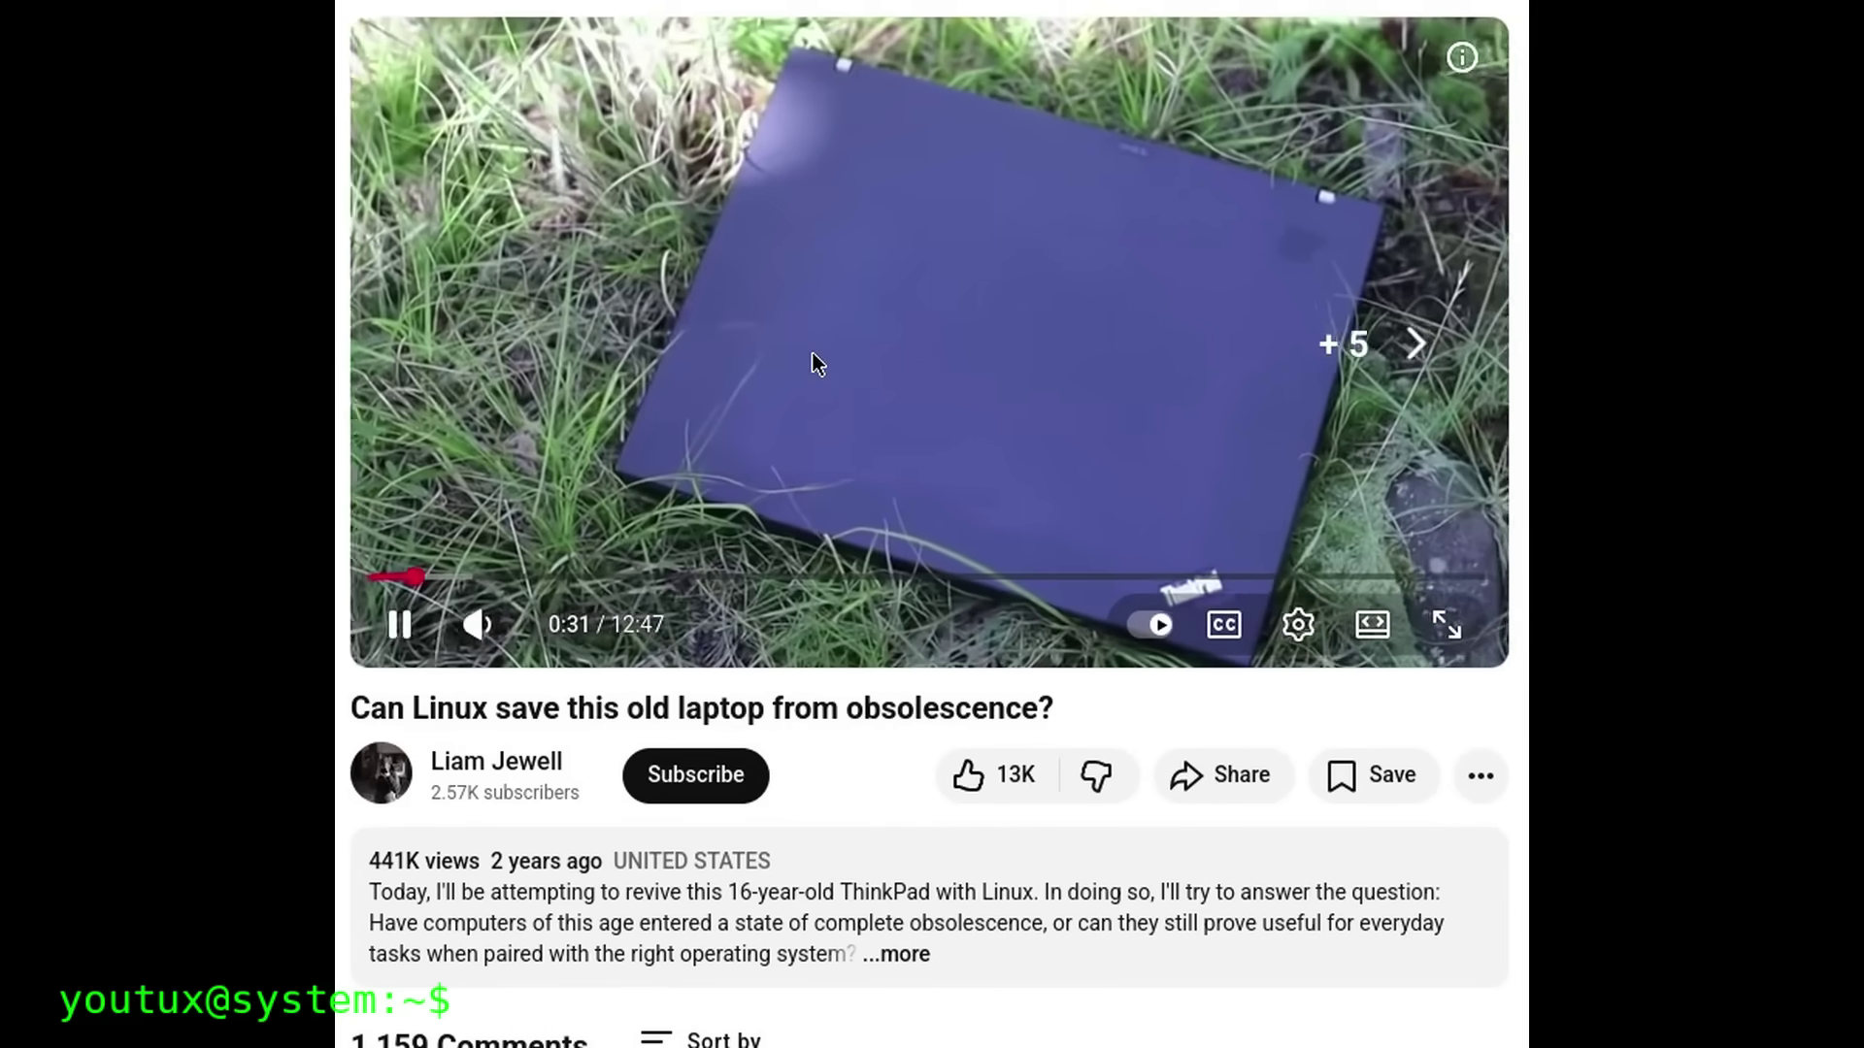
key(Right)
key(Right)
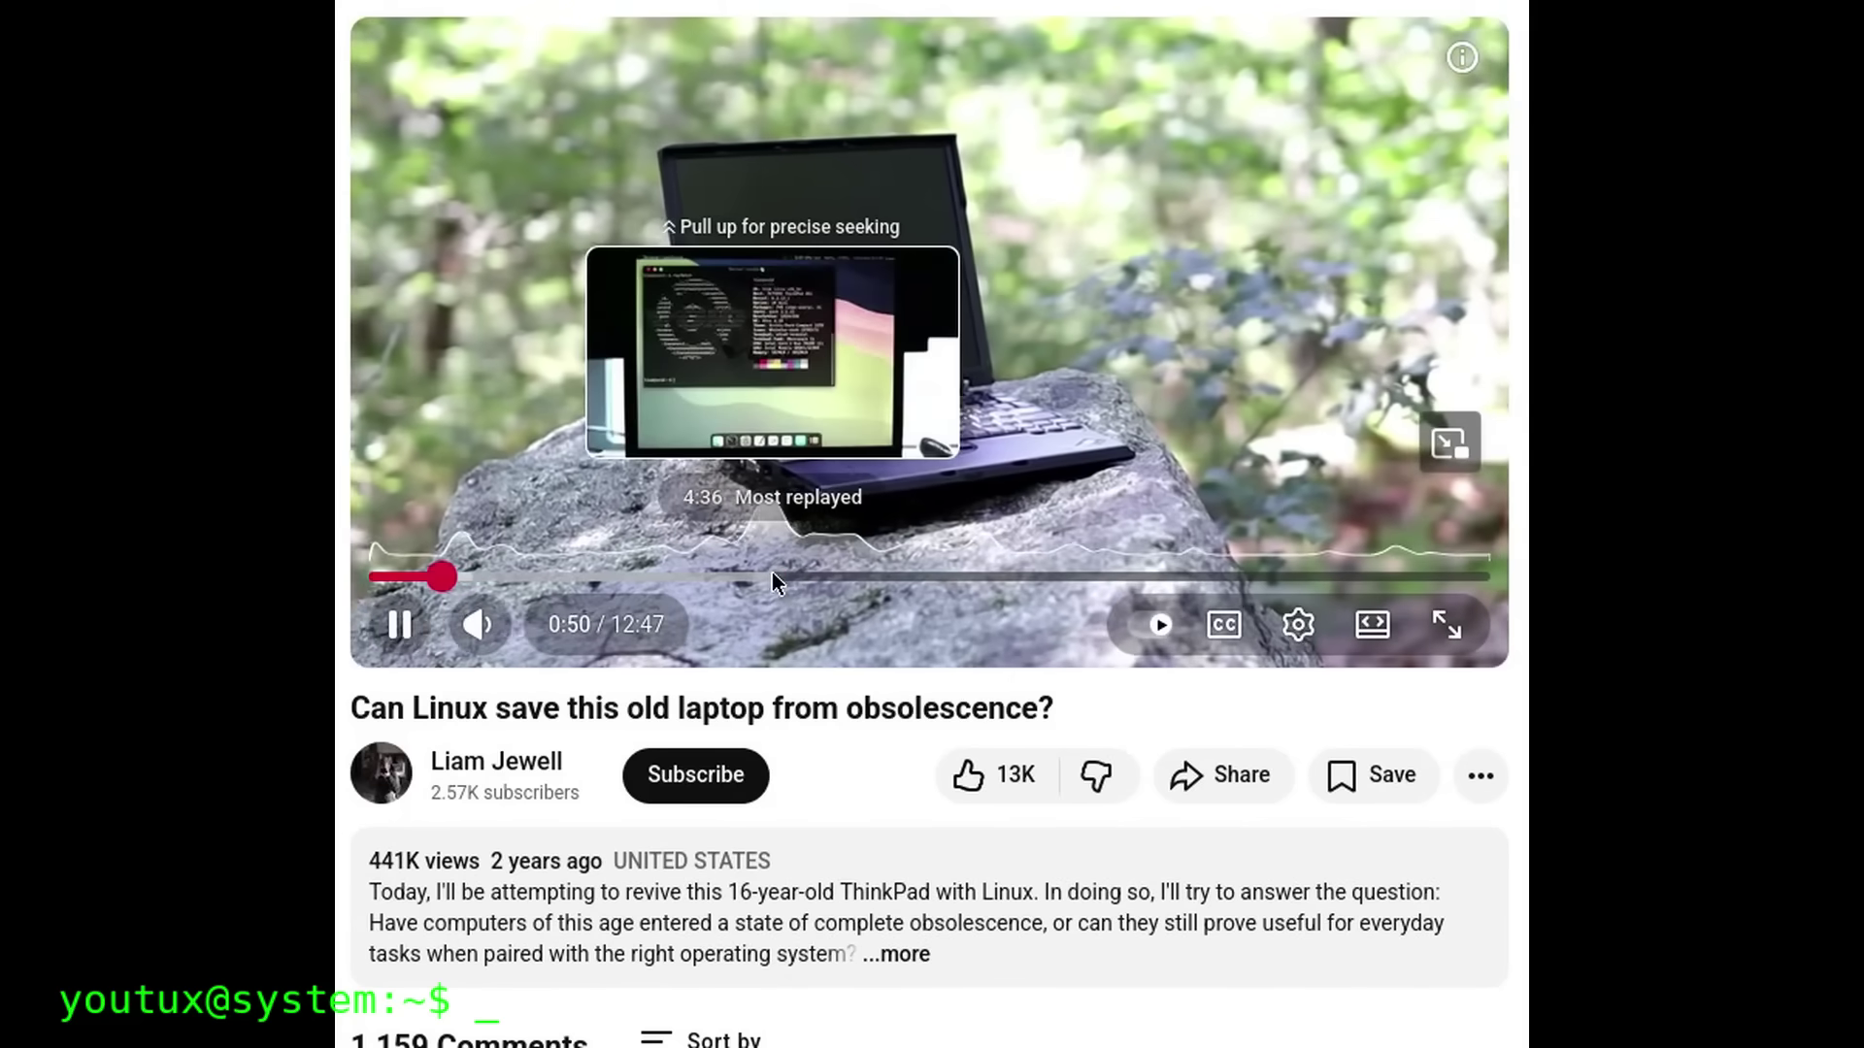
click(772, 577)
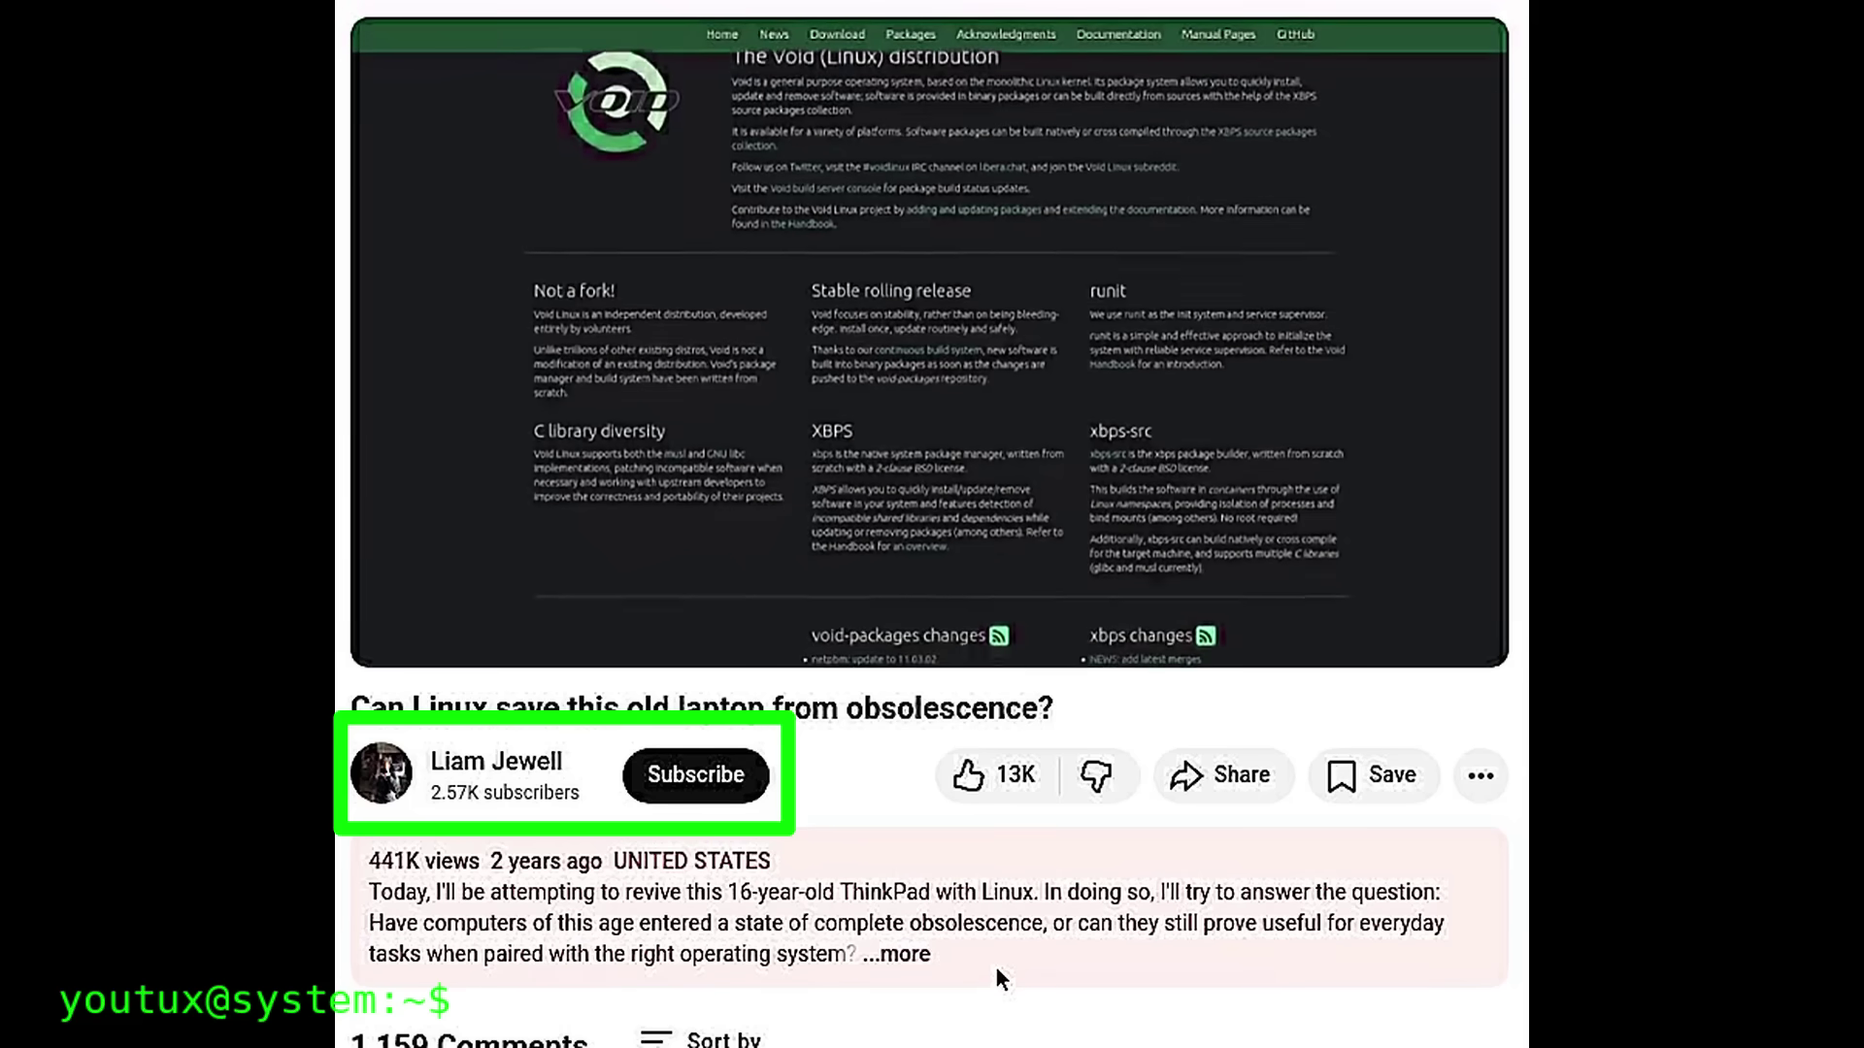
key(Right)
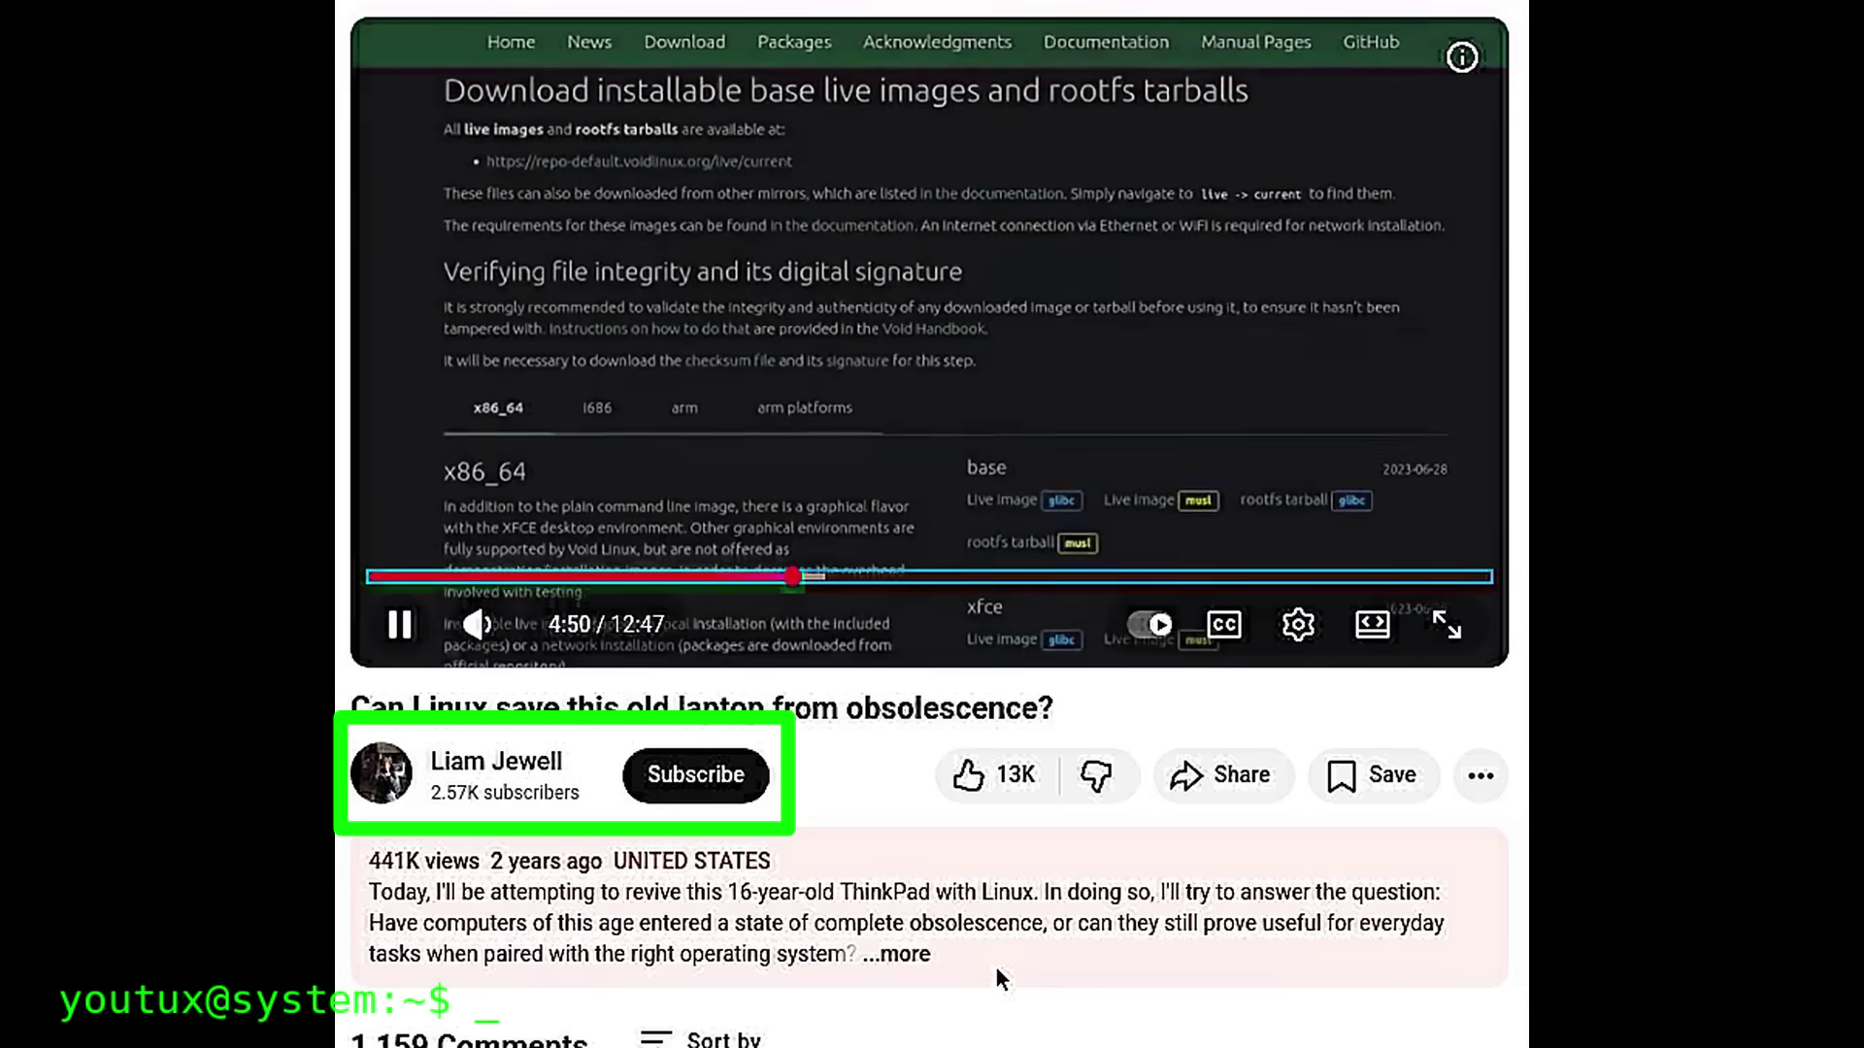
key(Right)
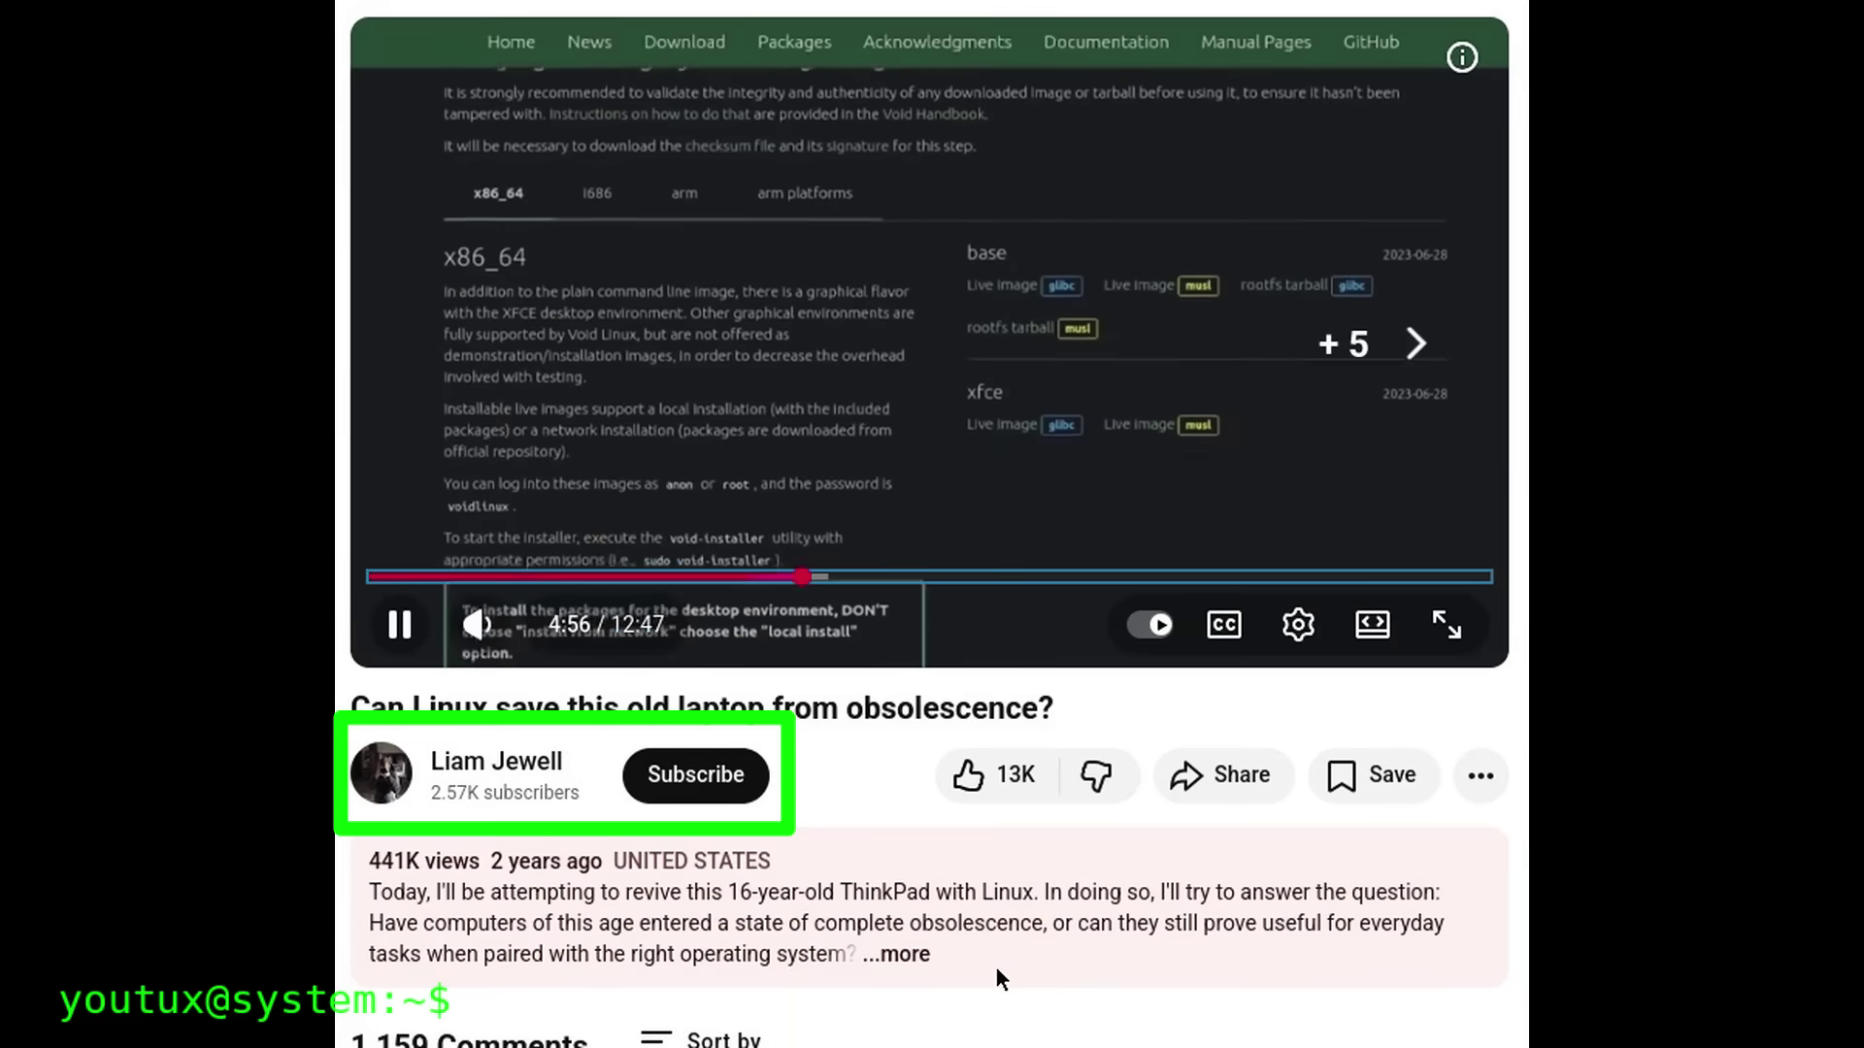
key(Right)
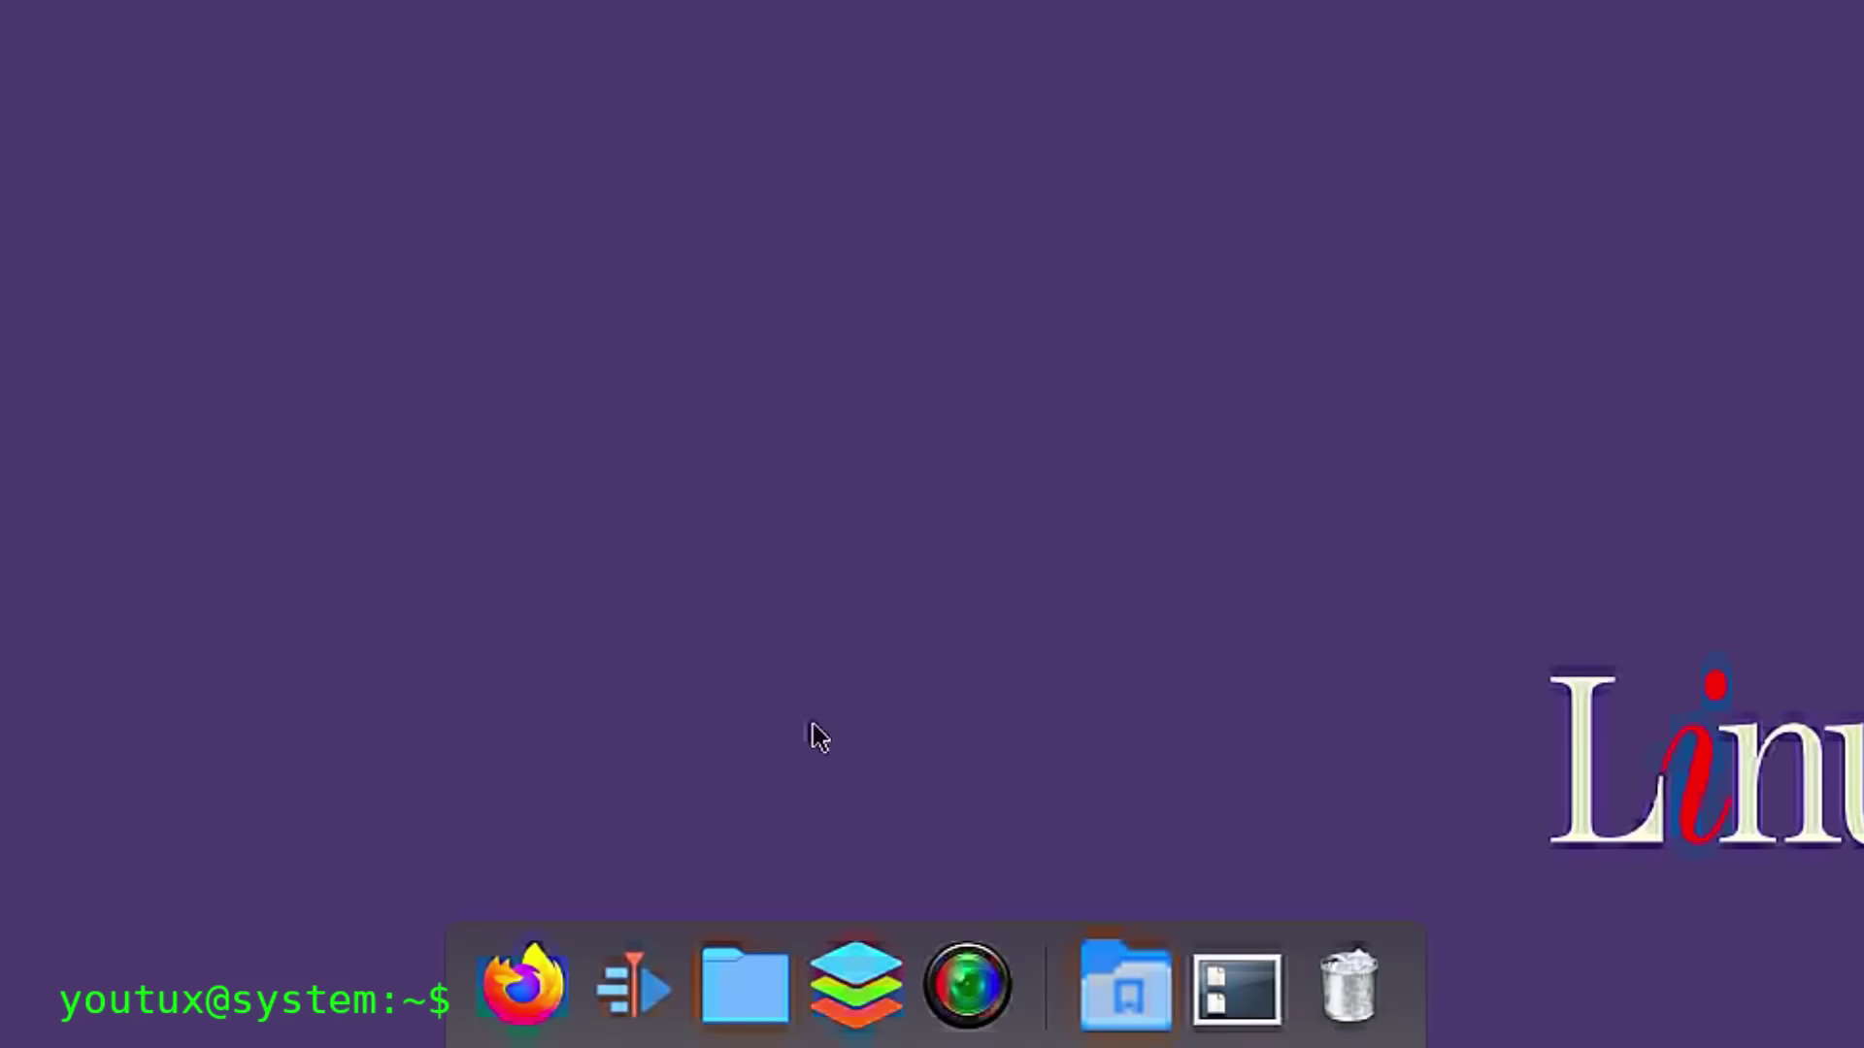
click(1369, 966)
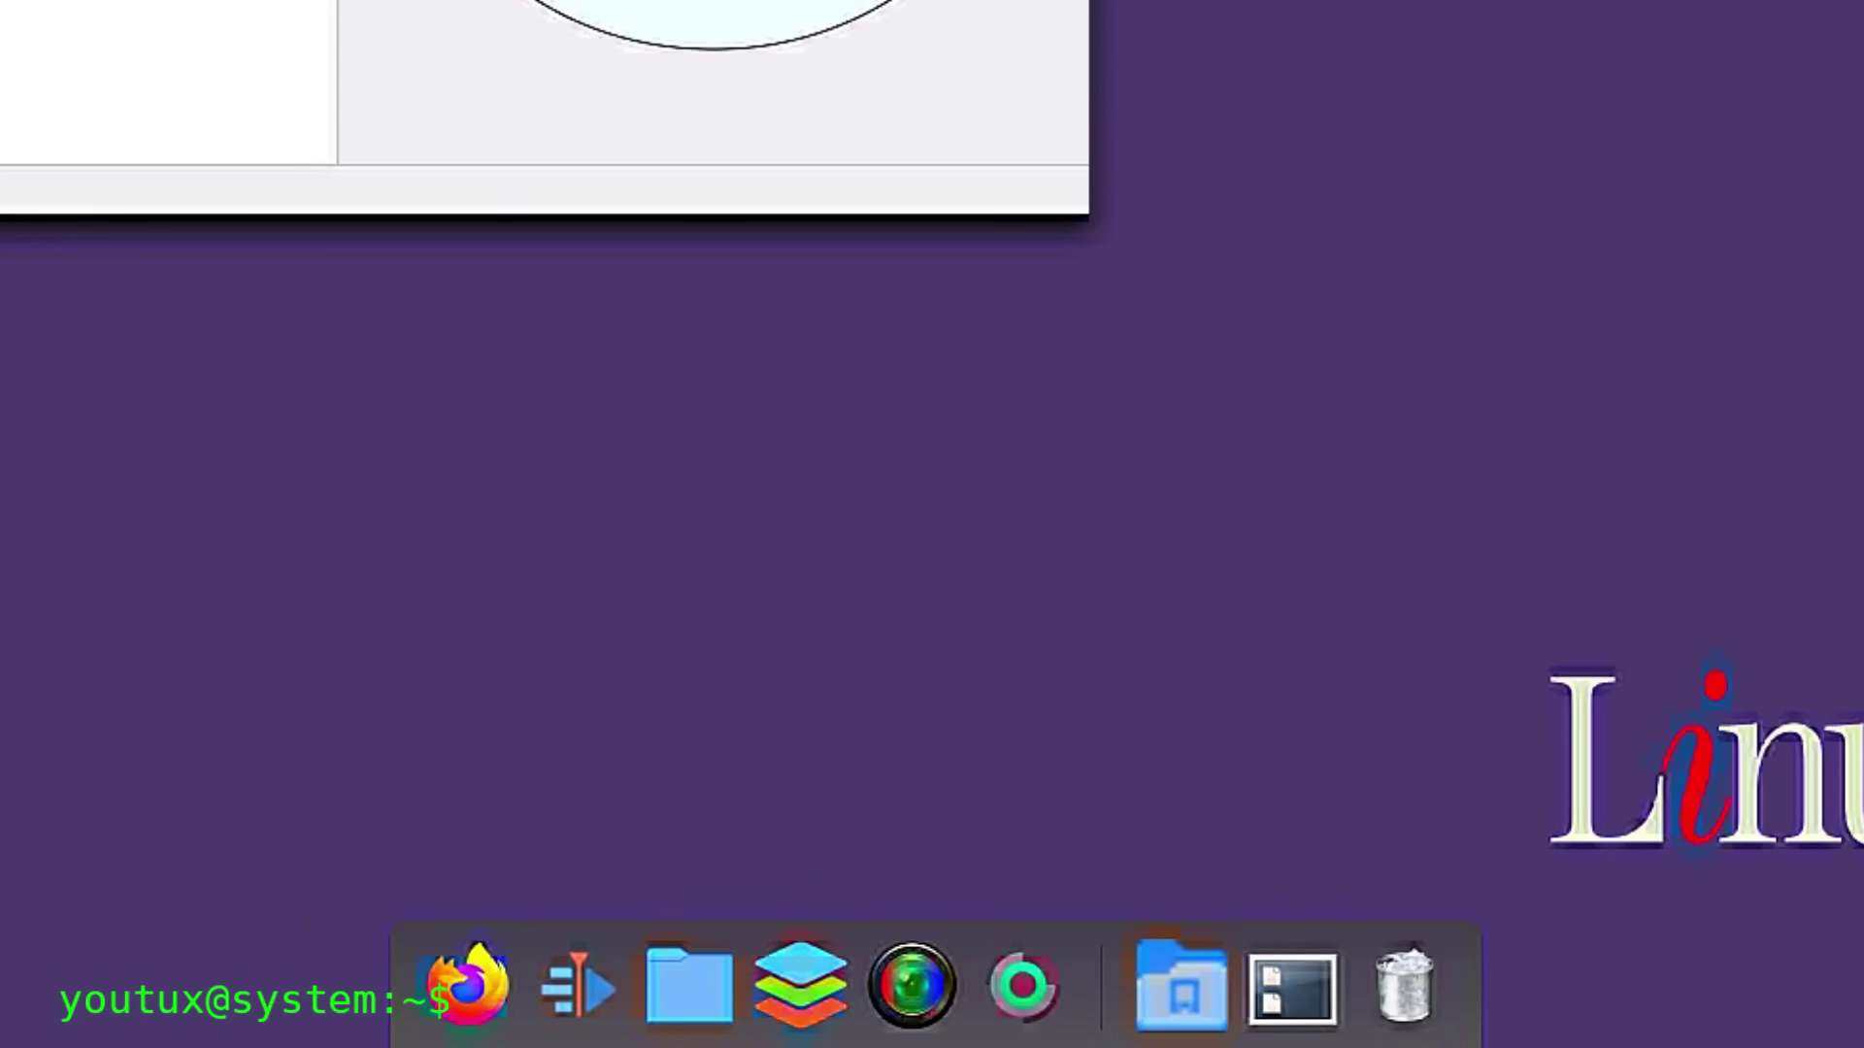
key(ctrl+w)
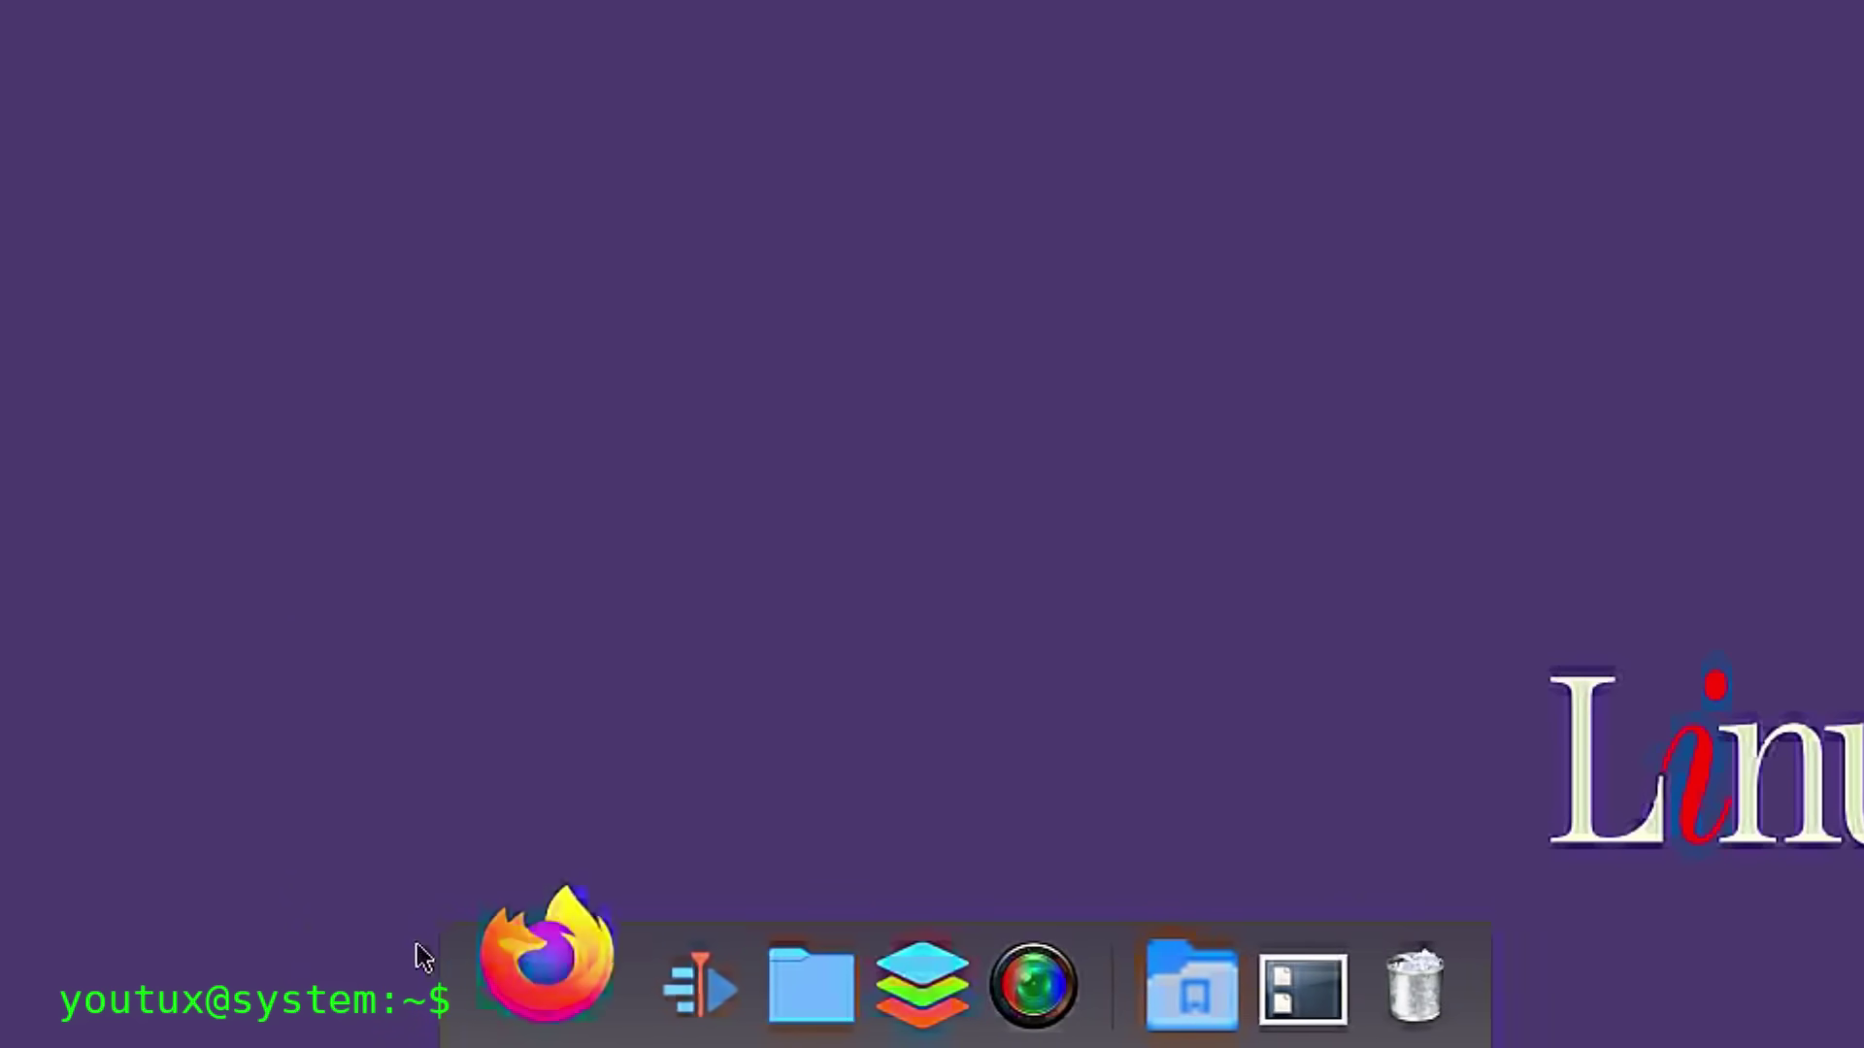
right_click(456, 1025)
mouse_move(767, 1019)
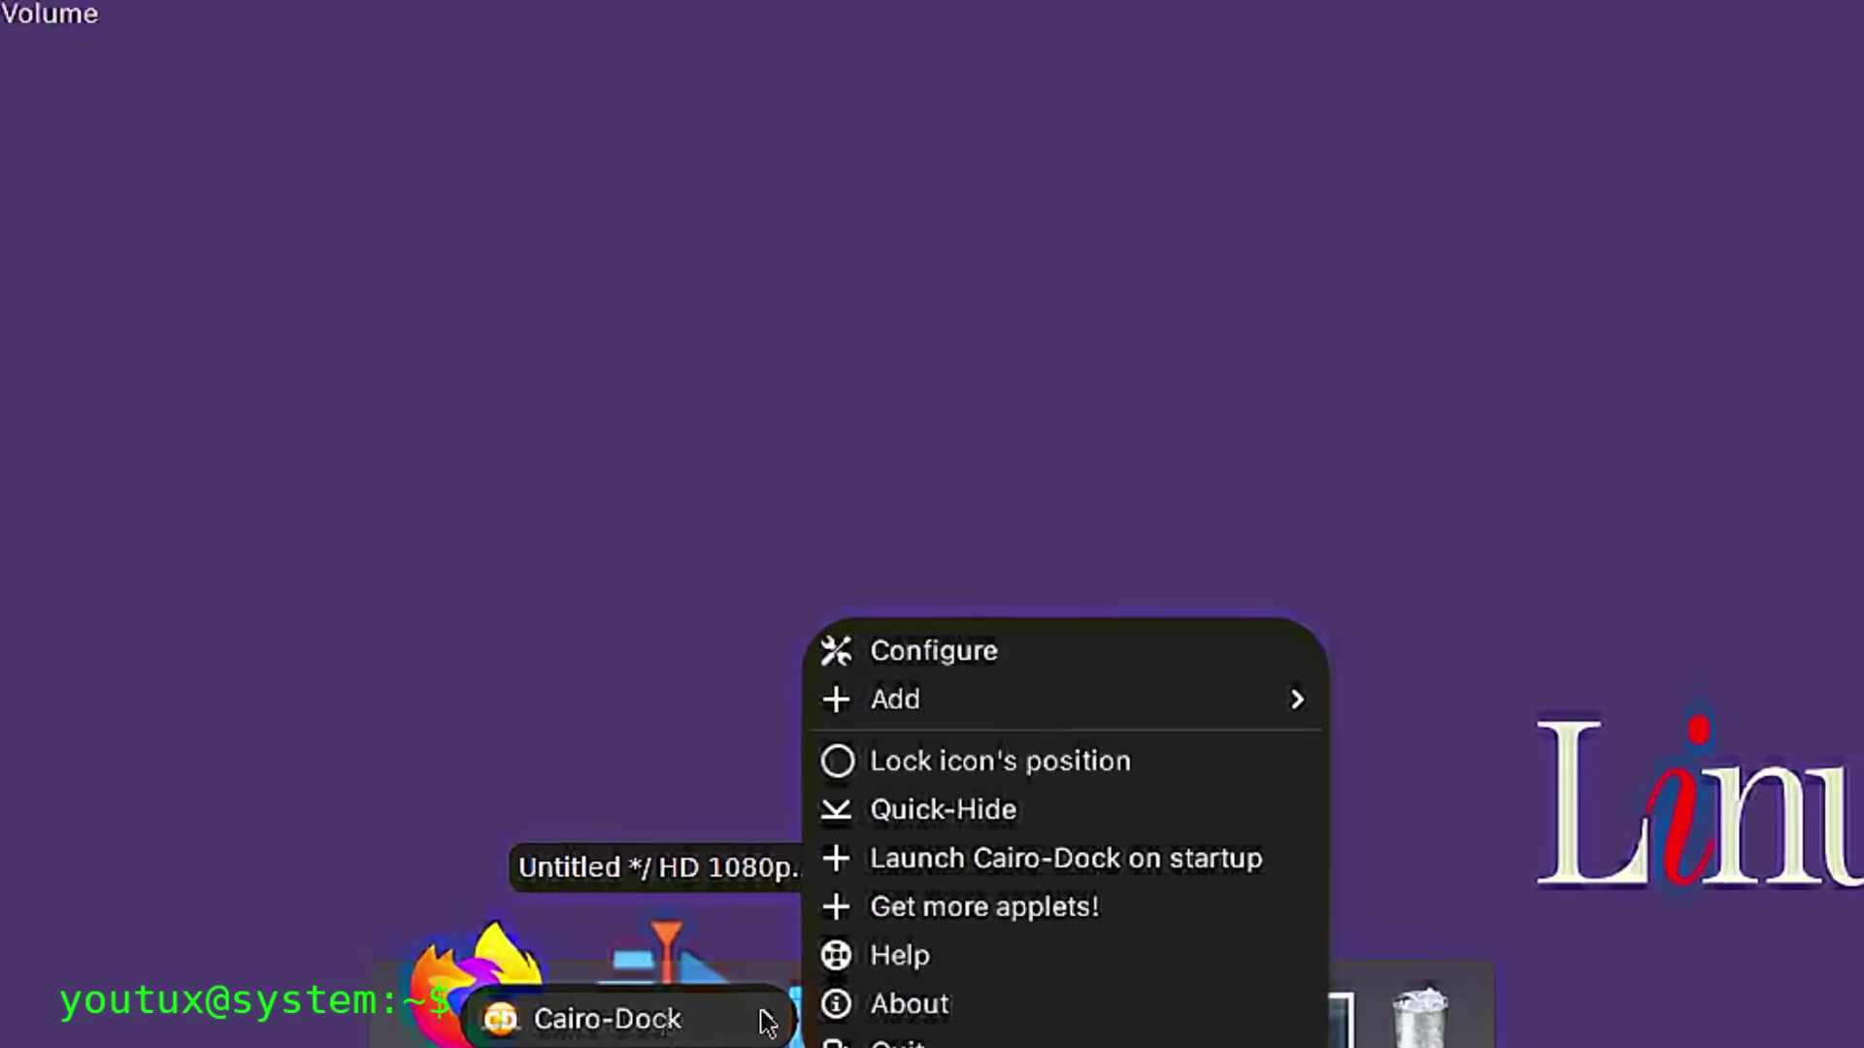
click(936, 772)
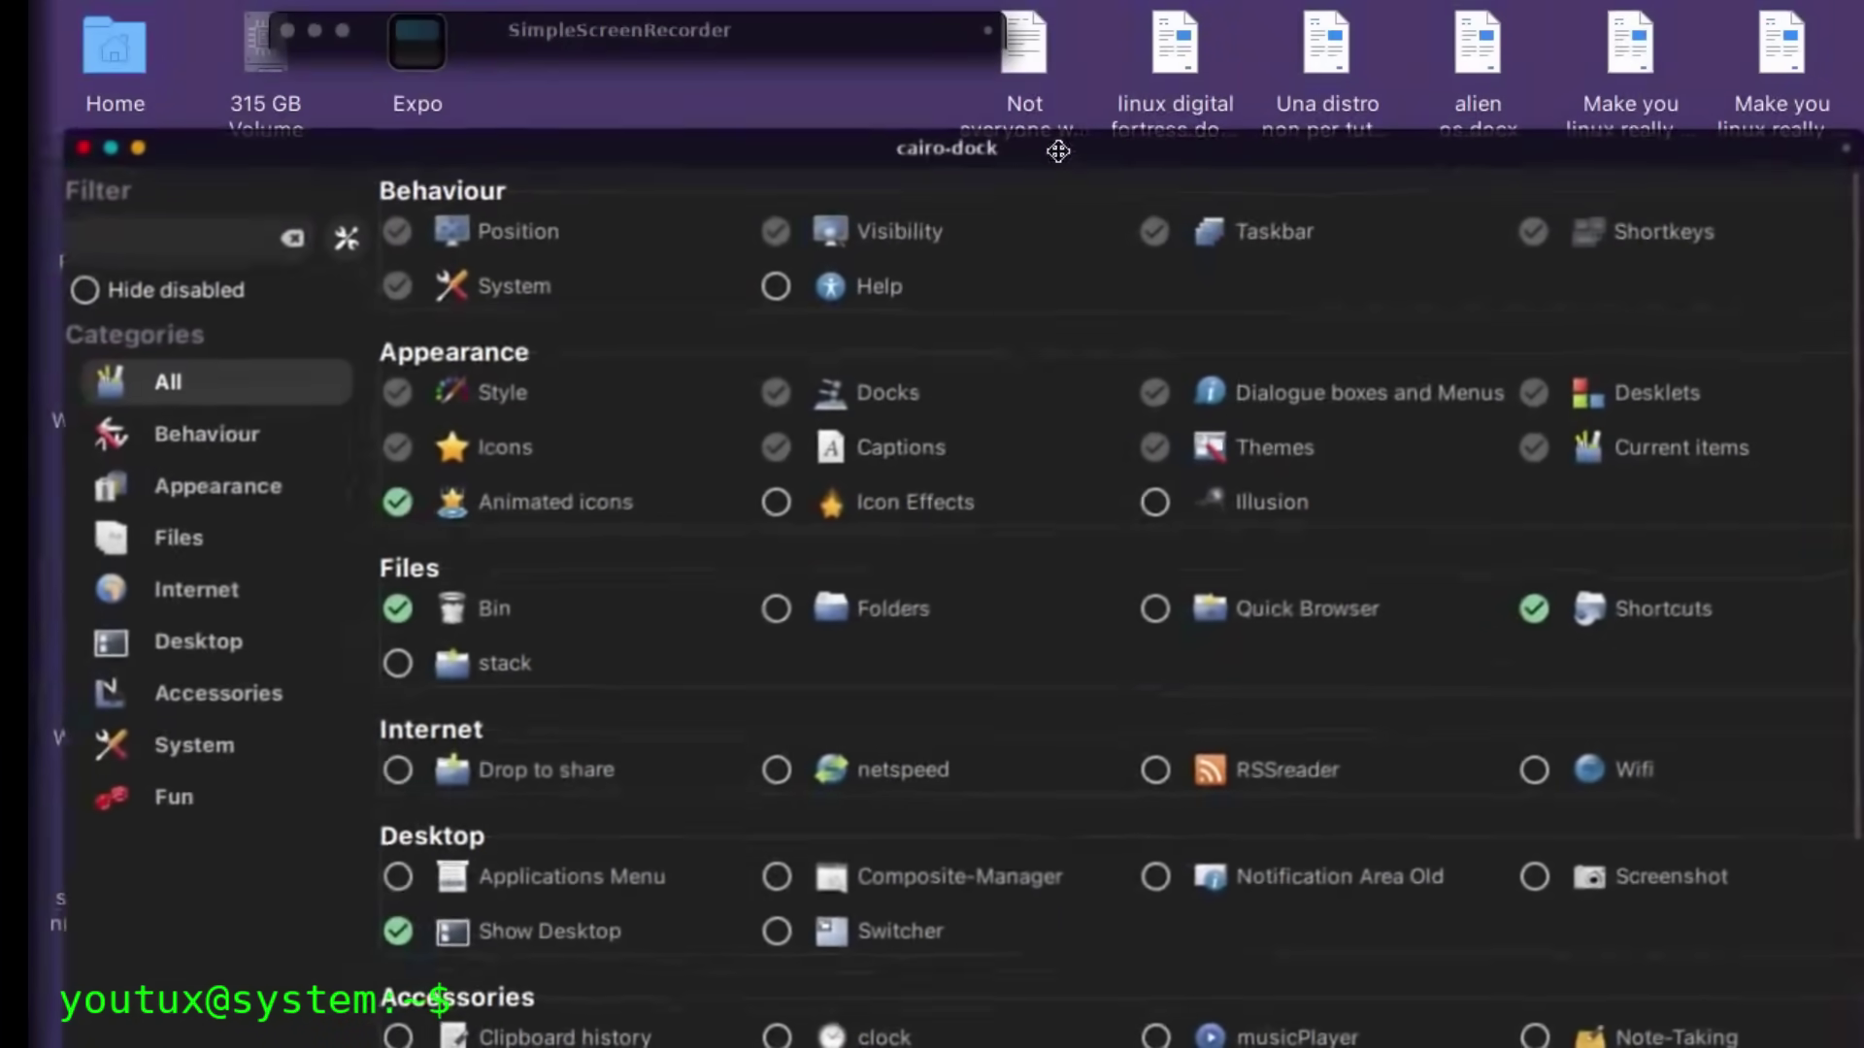
click(83, 150)
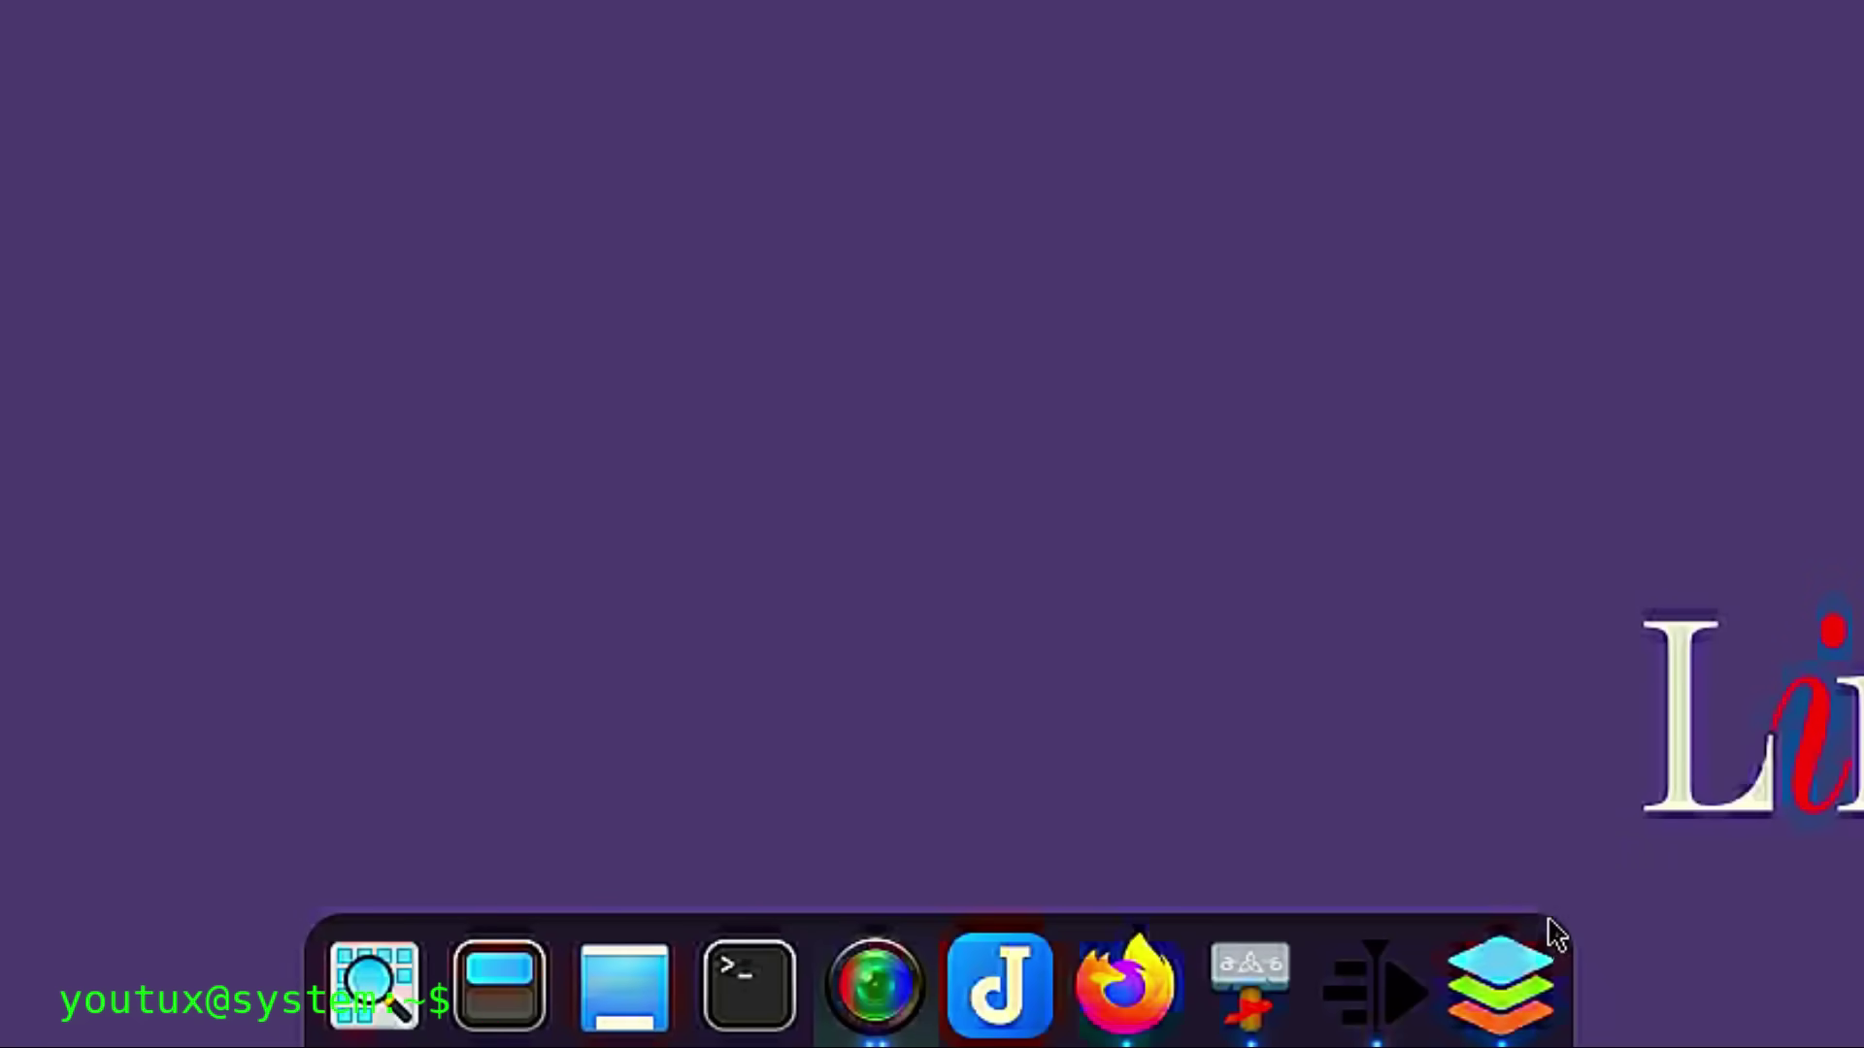
- Preview the quick-action menus of the ONLYOFFICE and file manager dock icons
right_click(1550, 932)
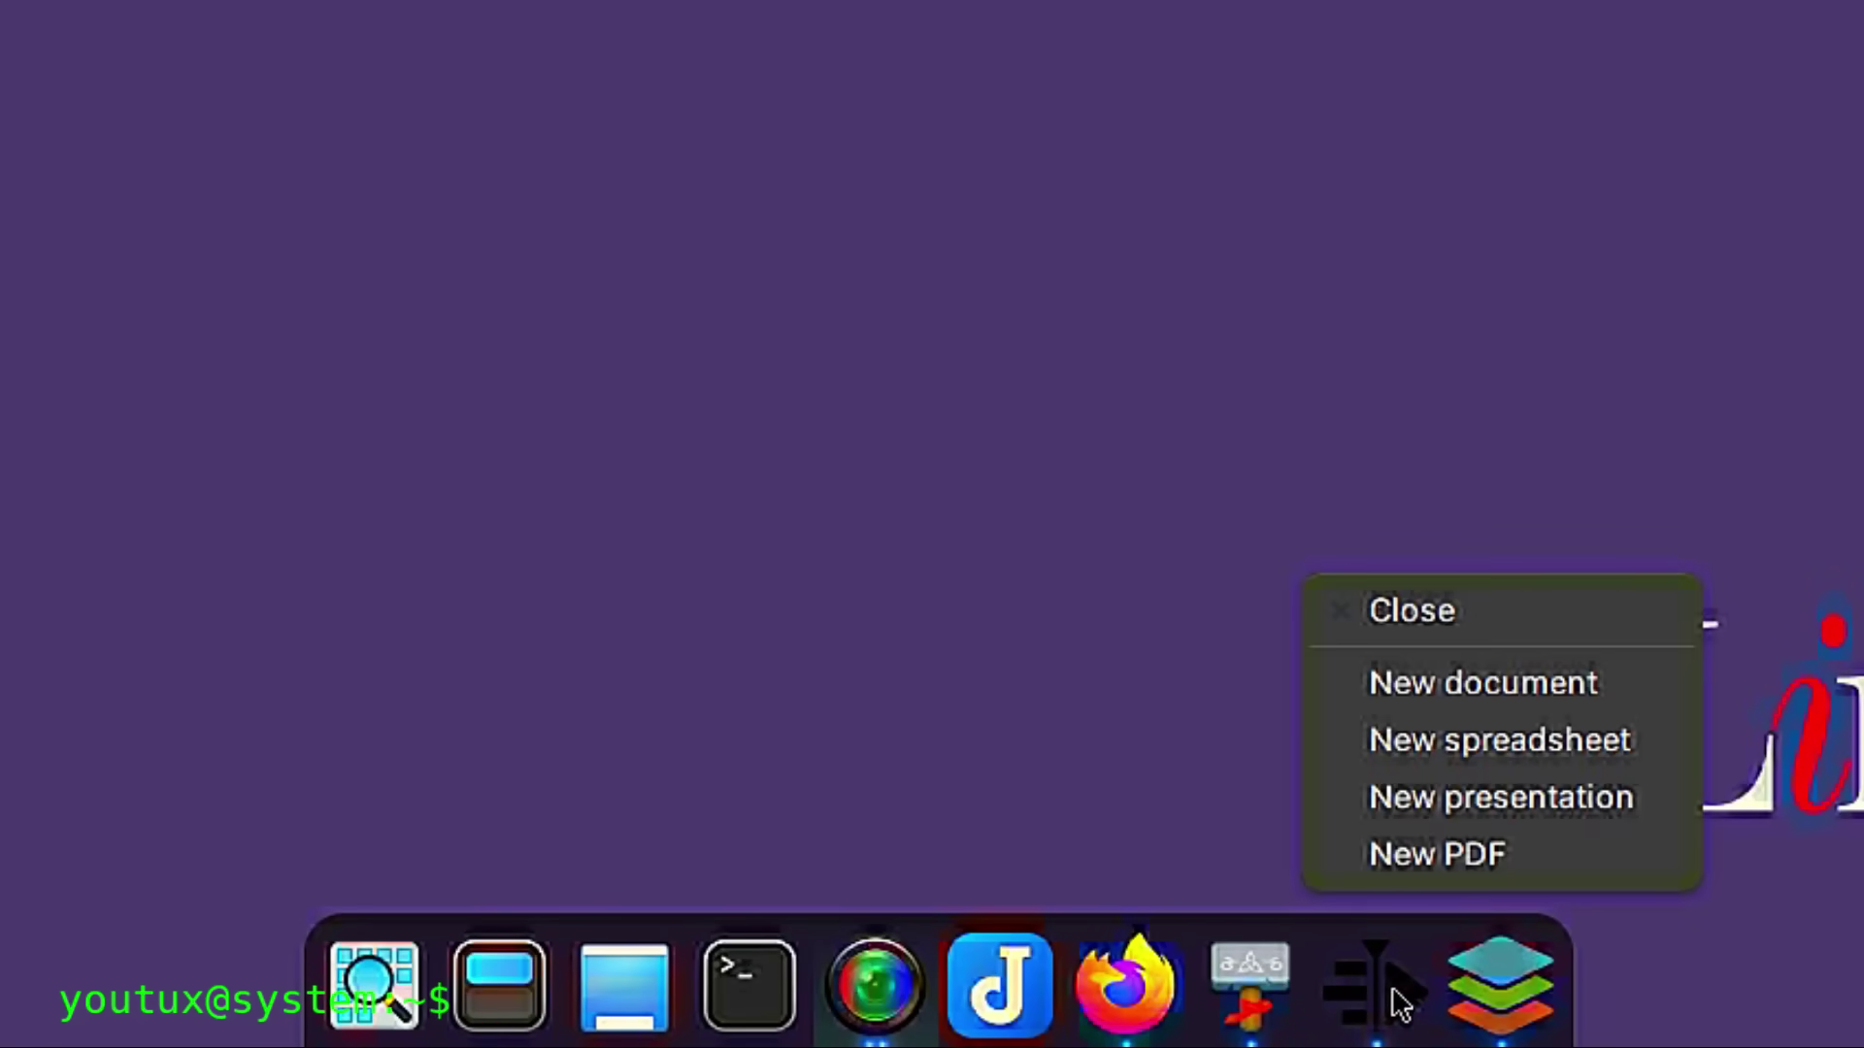
key(Escape)
right_click(1248, 986)
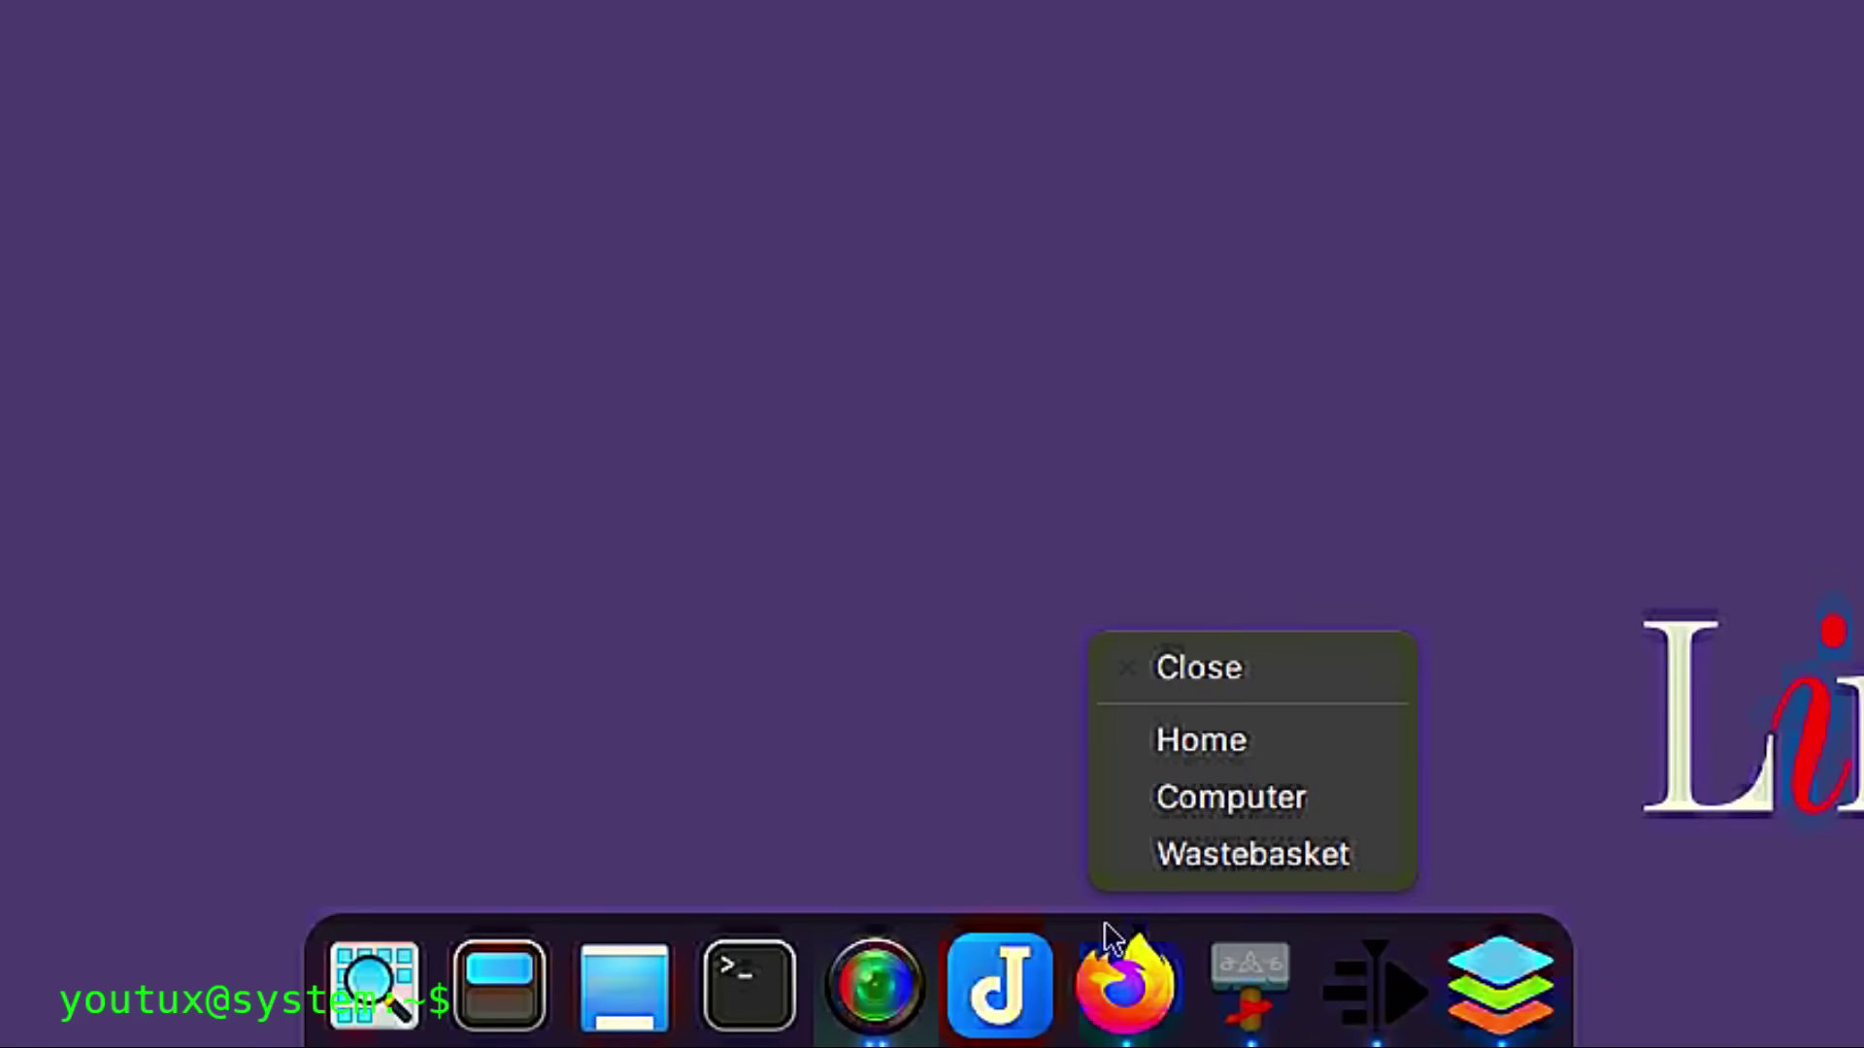
key(Escape)
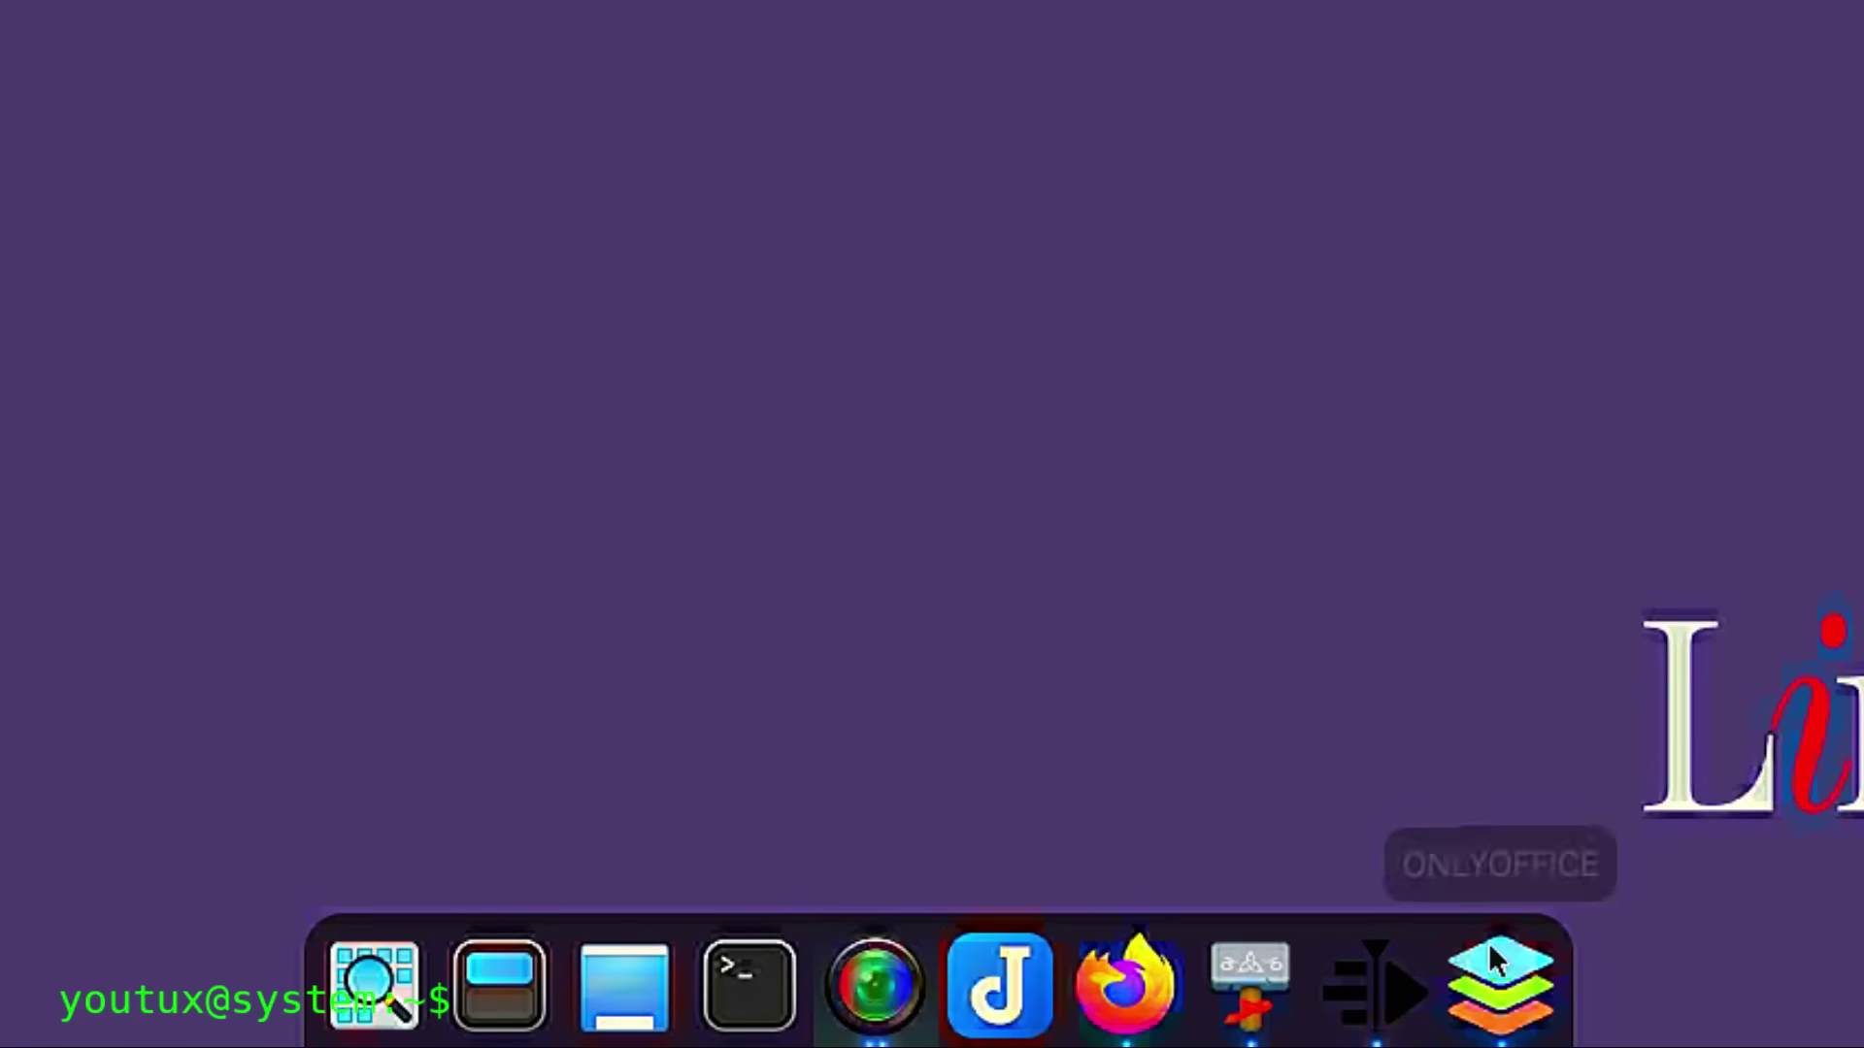
- Open Plank's Preferences and view the Behaviour and Docklets tabs
right_click(1567, 1032)
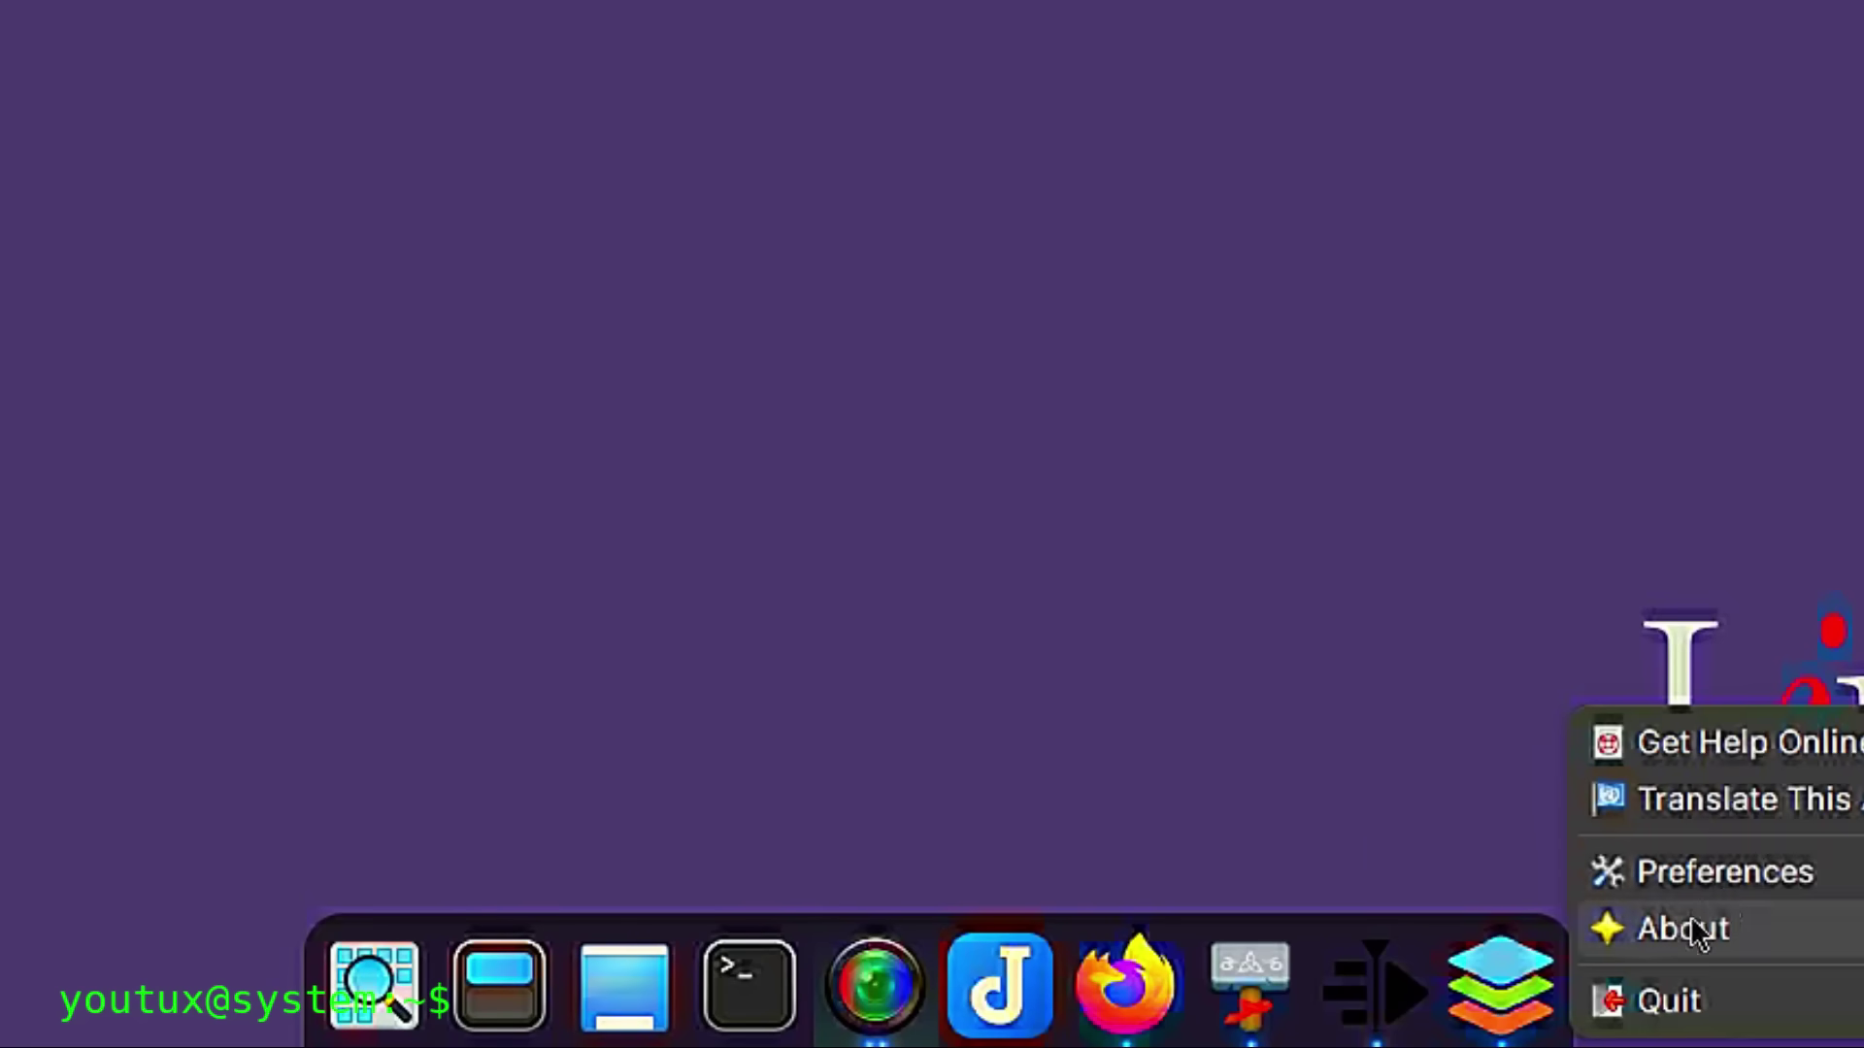
click(1728, 871)
click(894, 37)
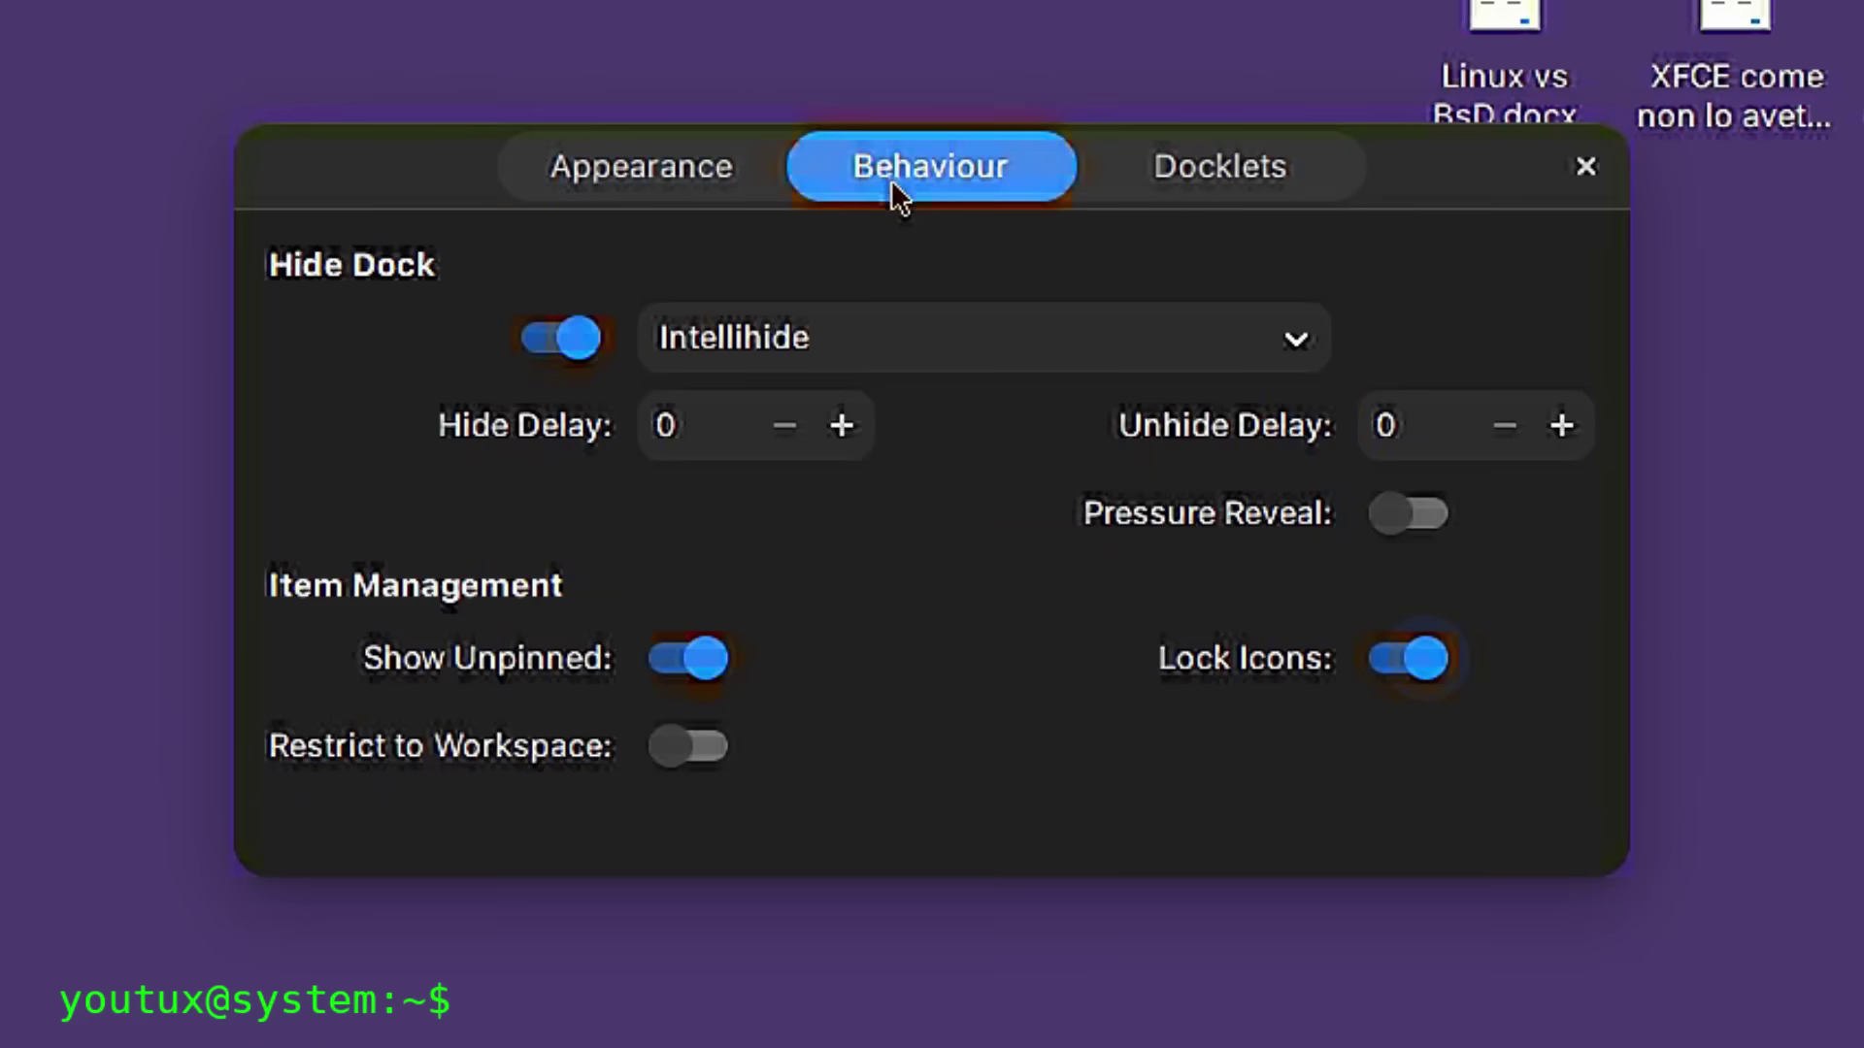
click(1213, 29)
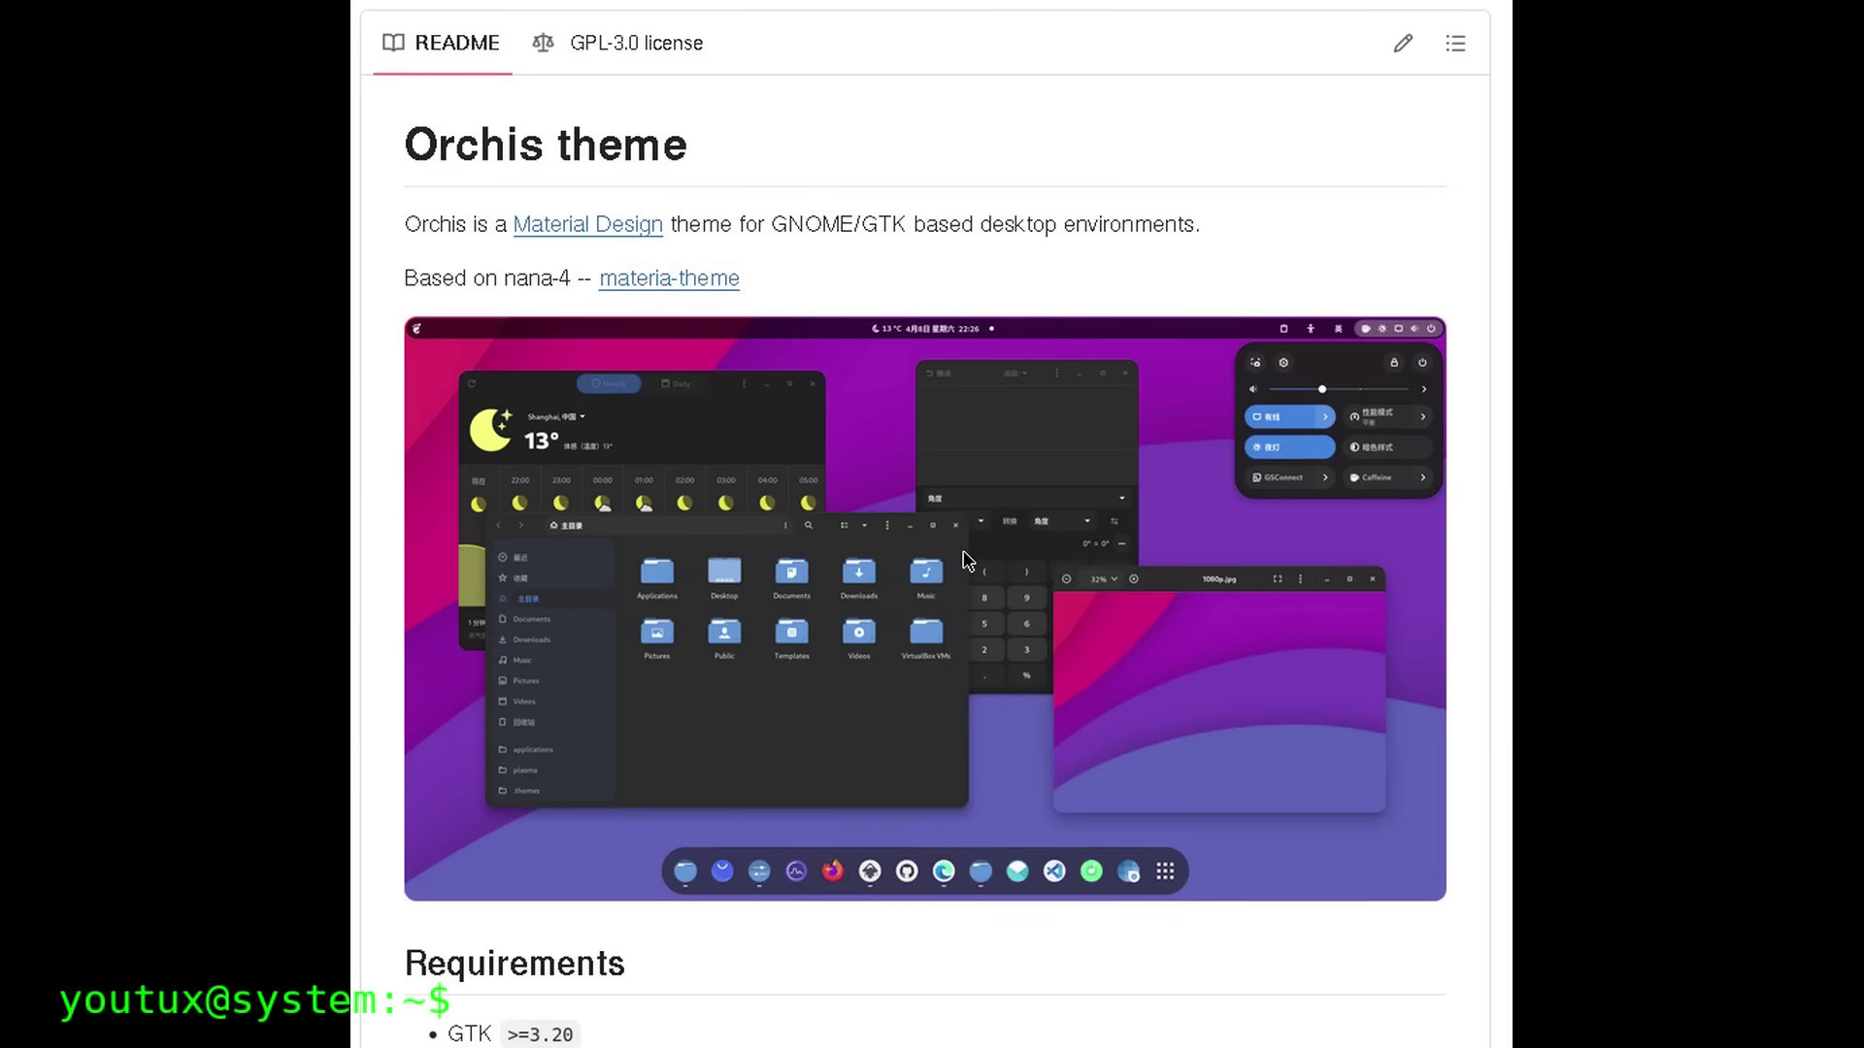
- Scroll the Orchis README through Installation options, Tweaks for Orchis, and the libadwaita fix
scroll(967, 561, down, 8)
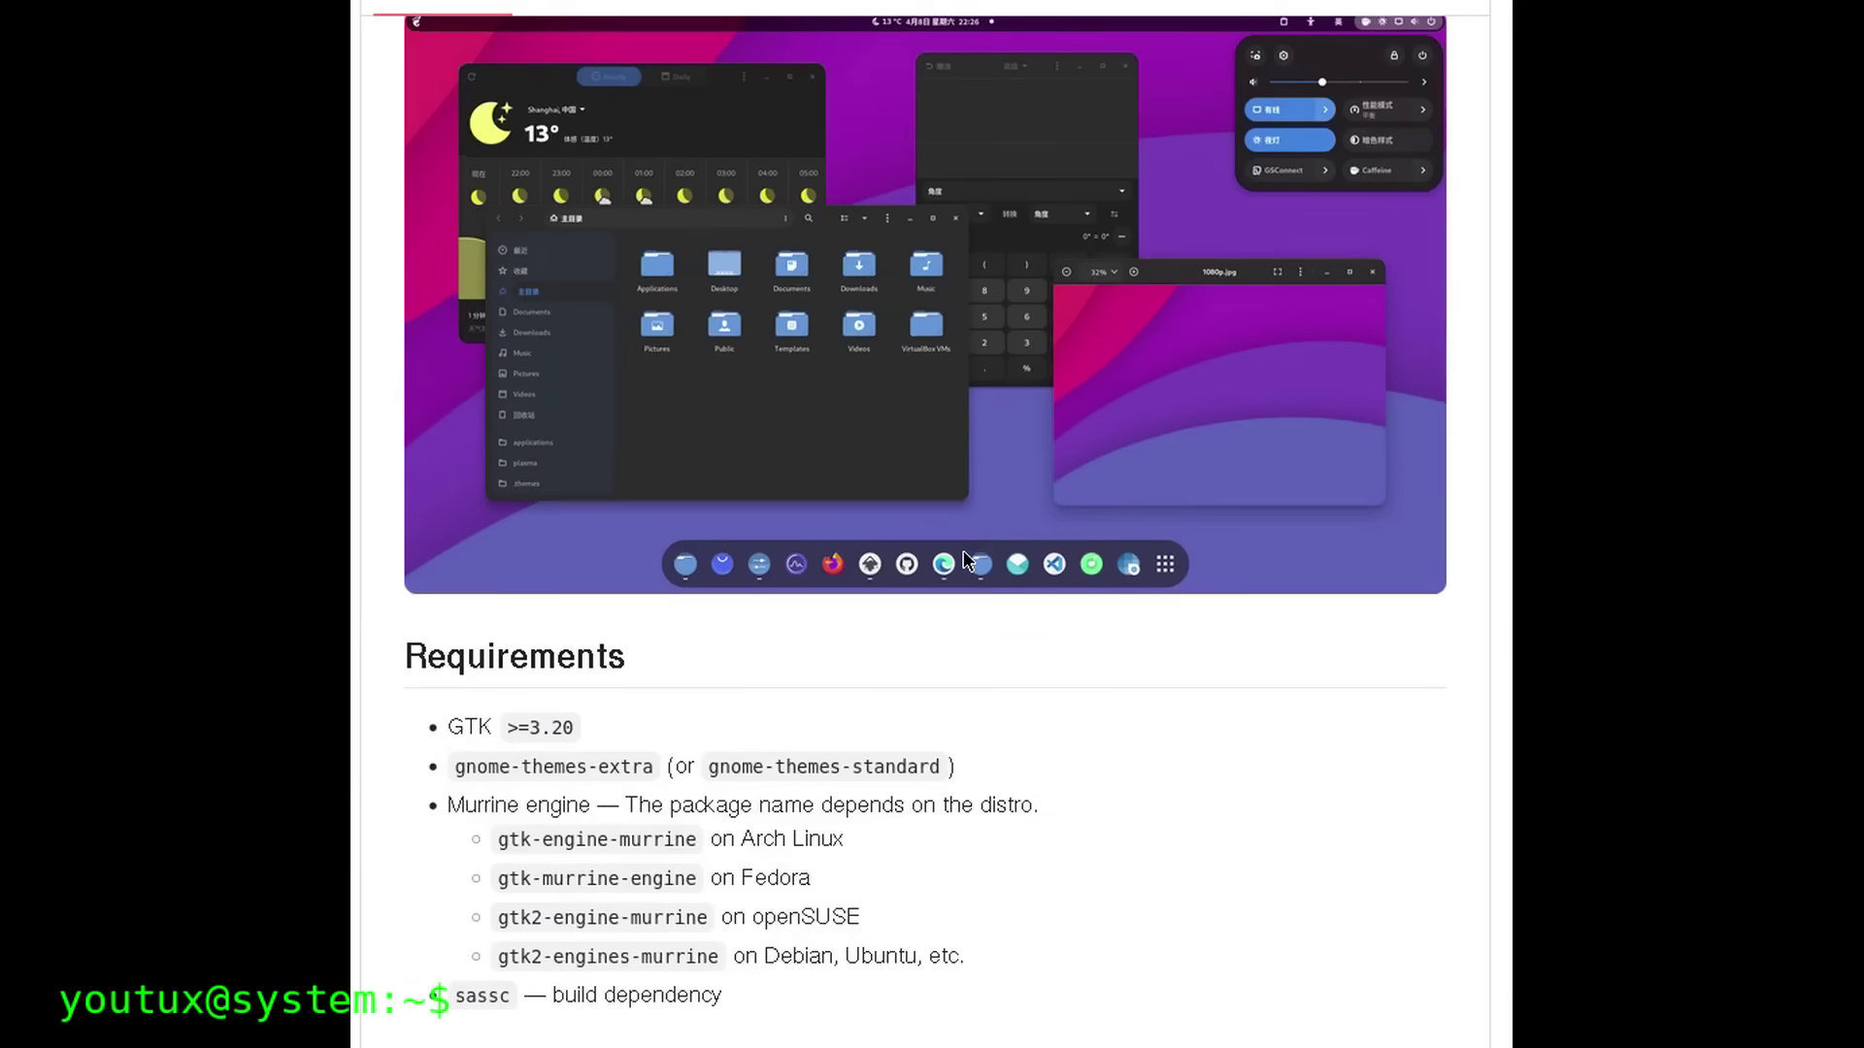
scroll(965, 555, down, 6)
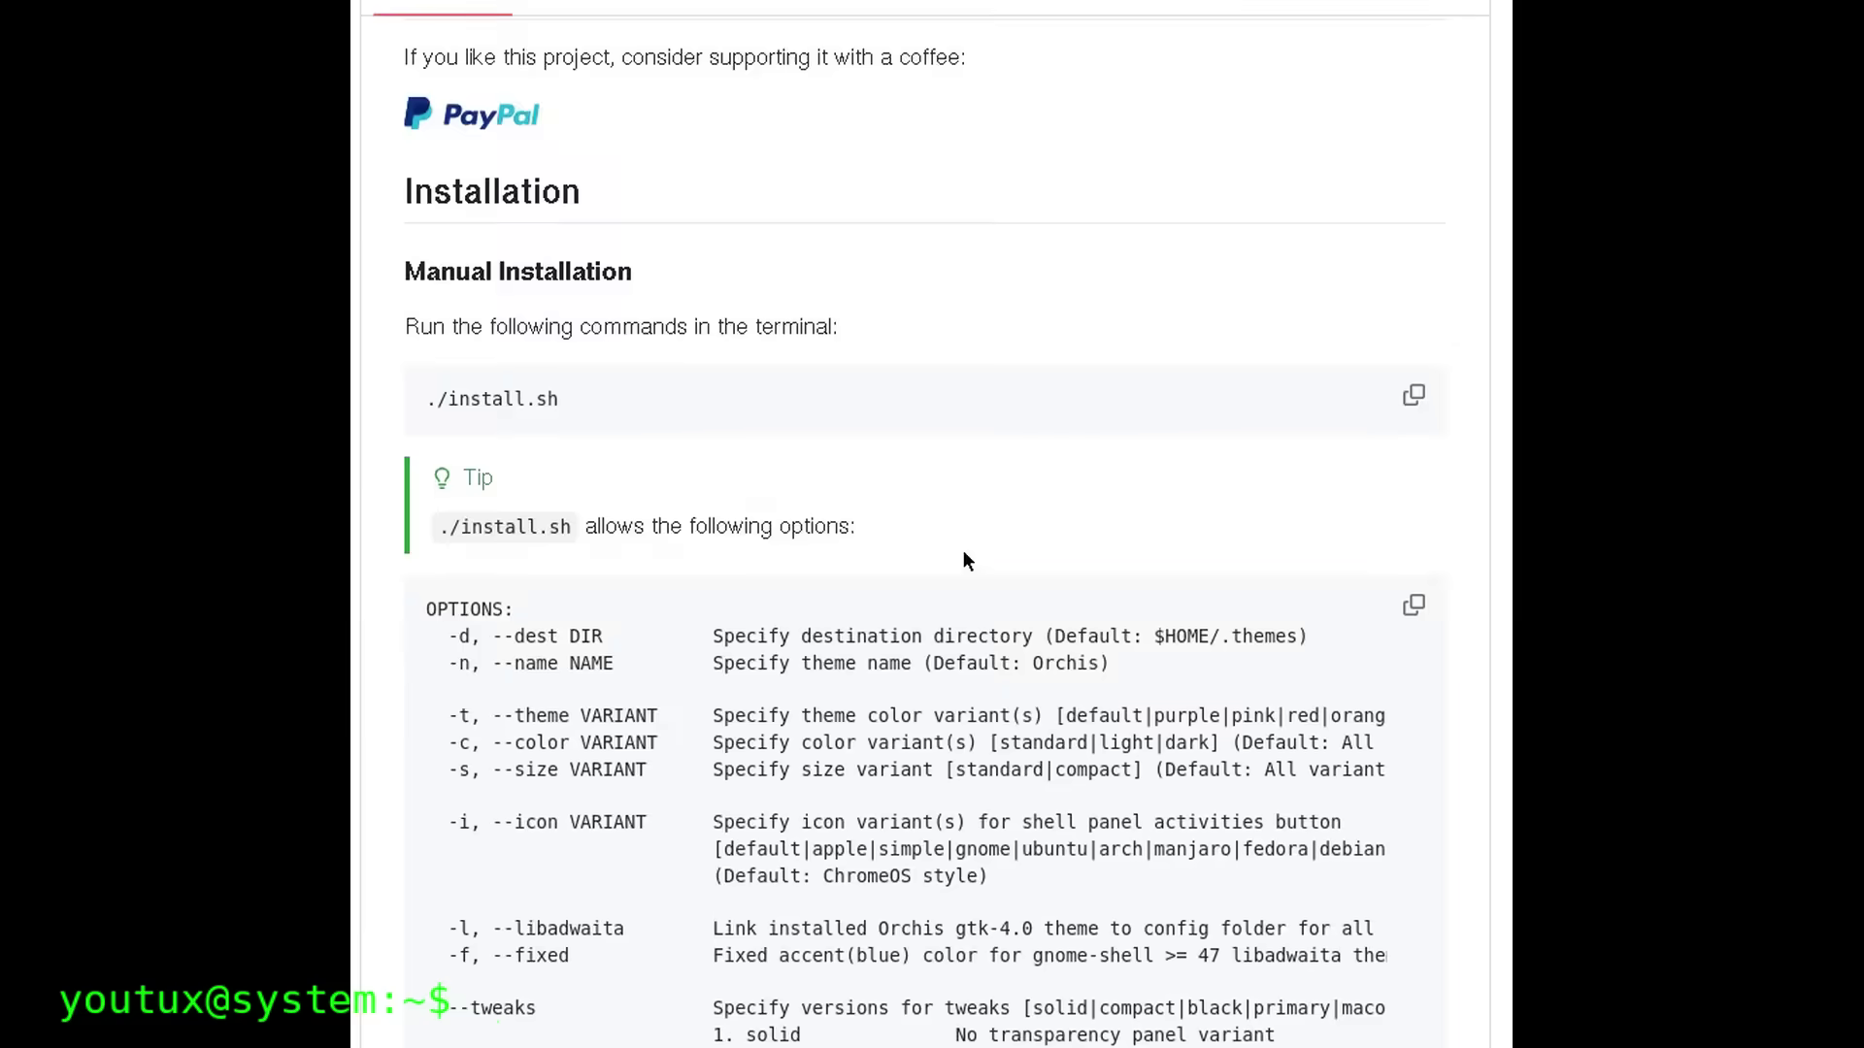
scroll(963, 551, down, 5)
scroll(964, 552, down, 11)
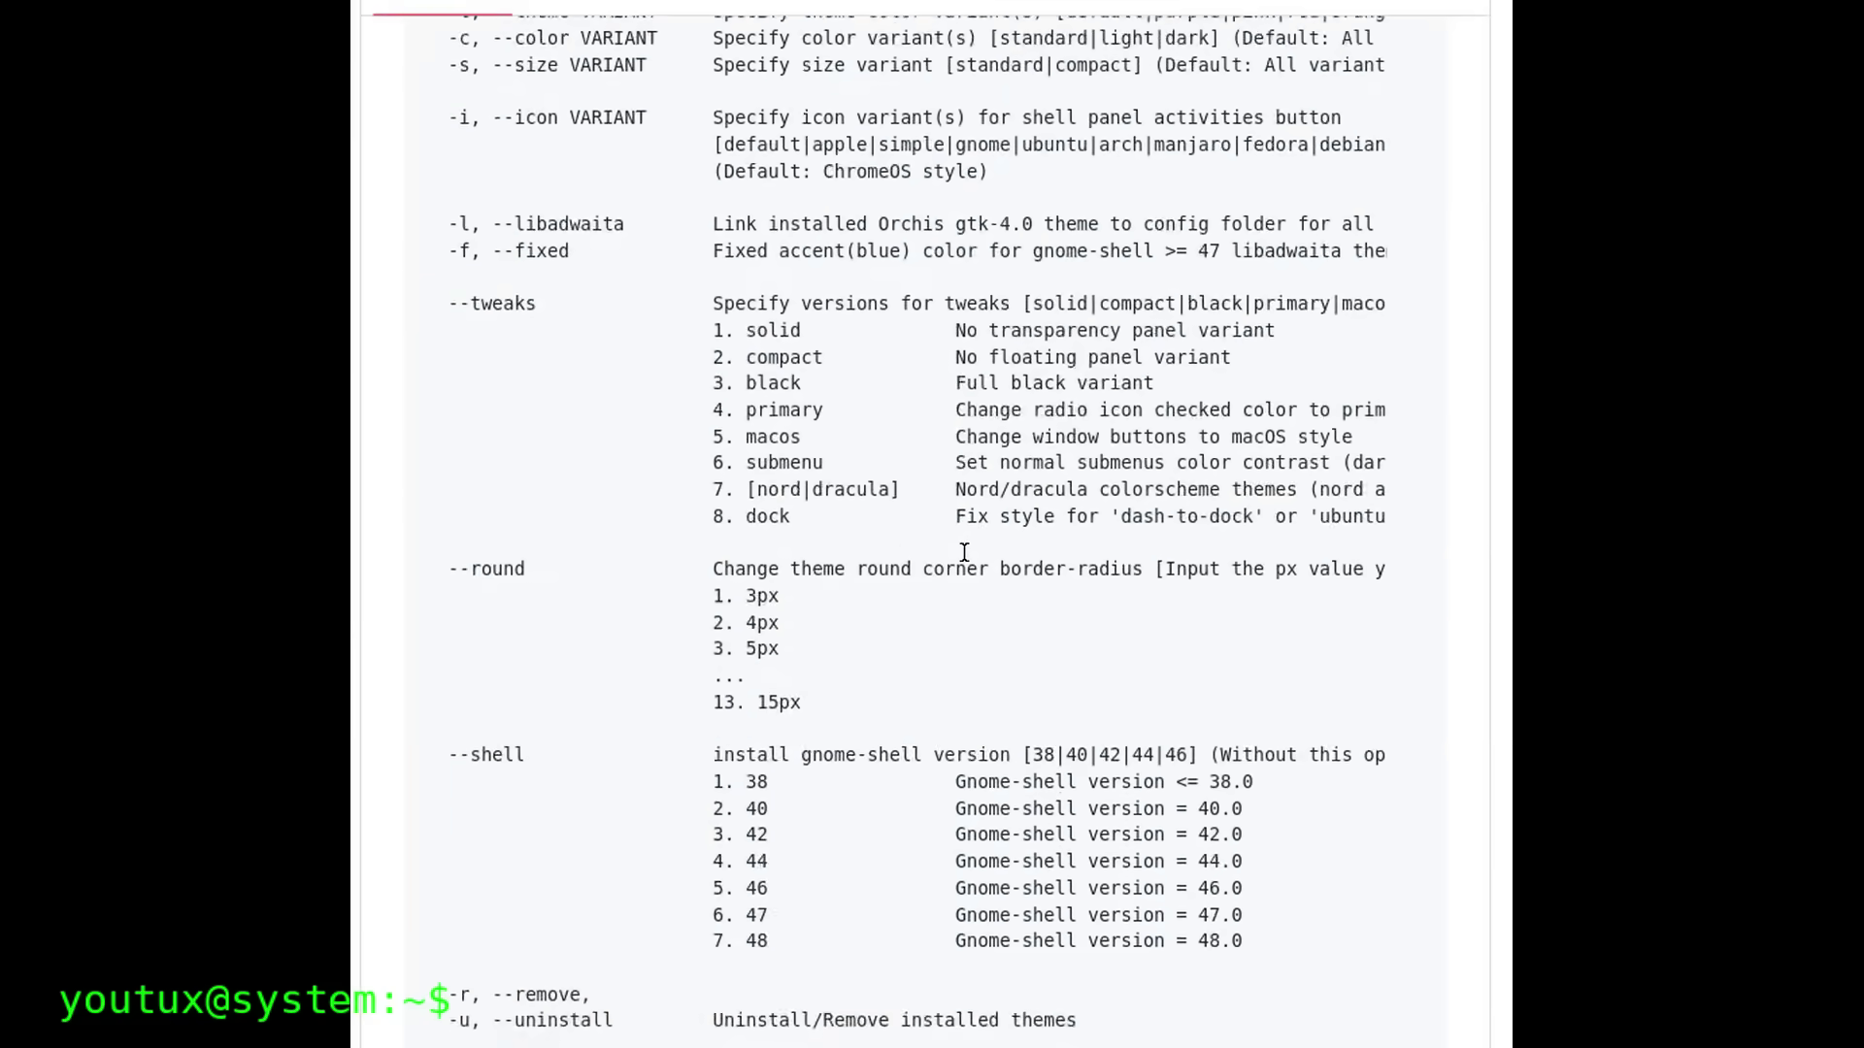
scroll(968, 561, down, 2)
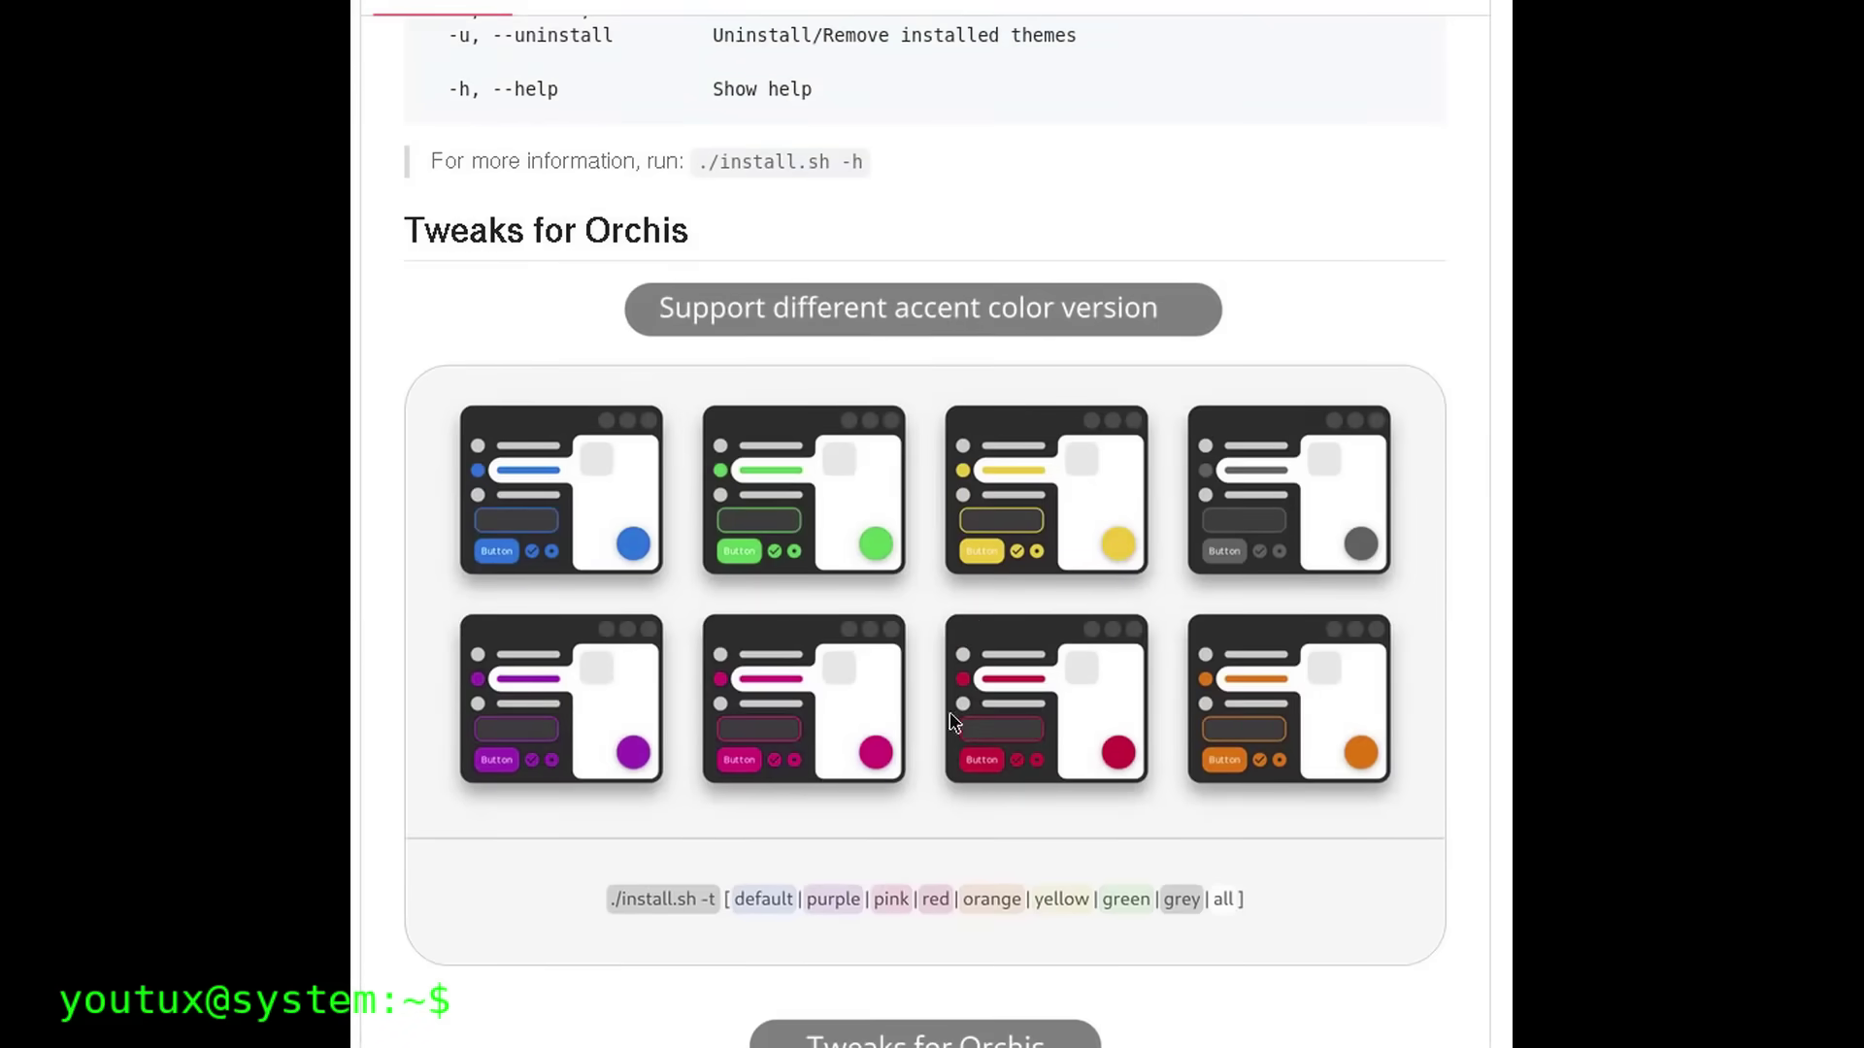
scroll(911, 747, down, 9)
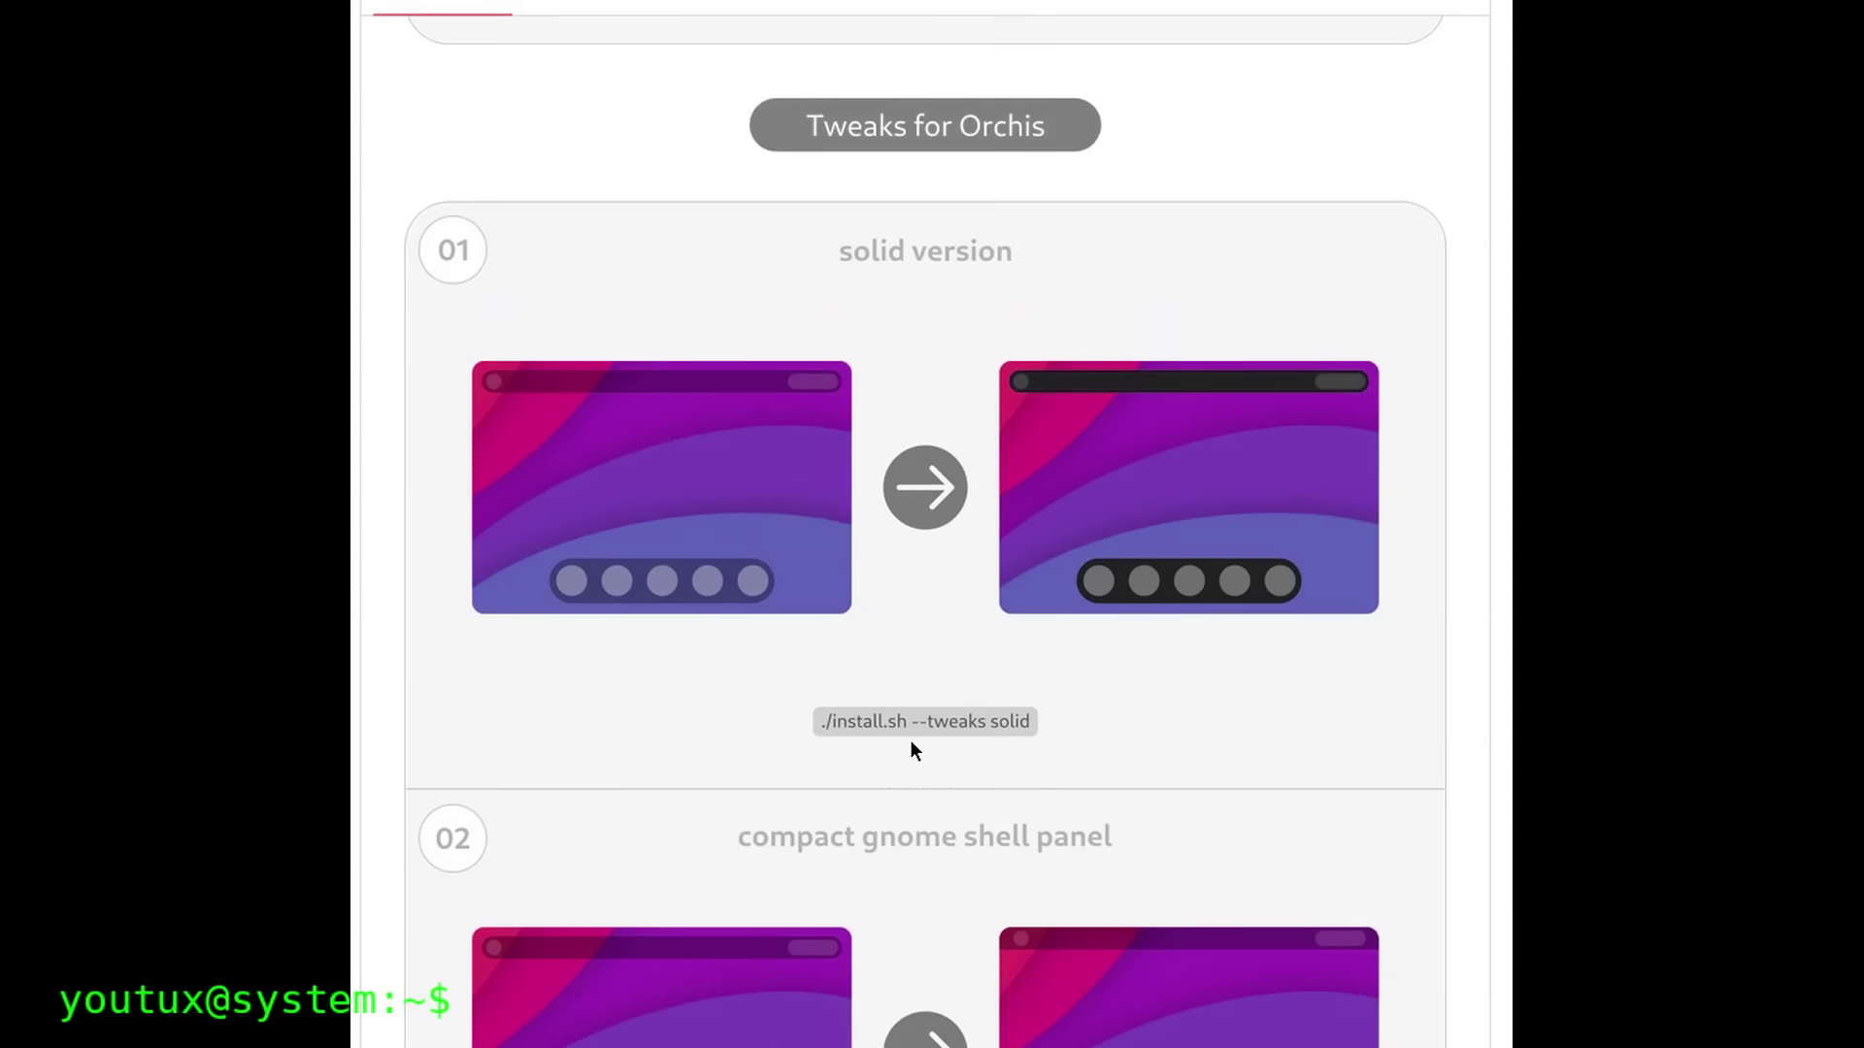
scroll(911, 747, down, 3)
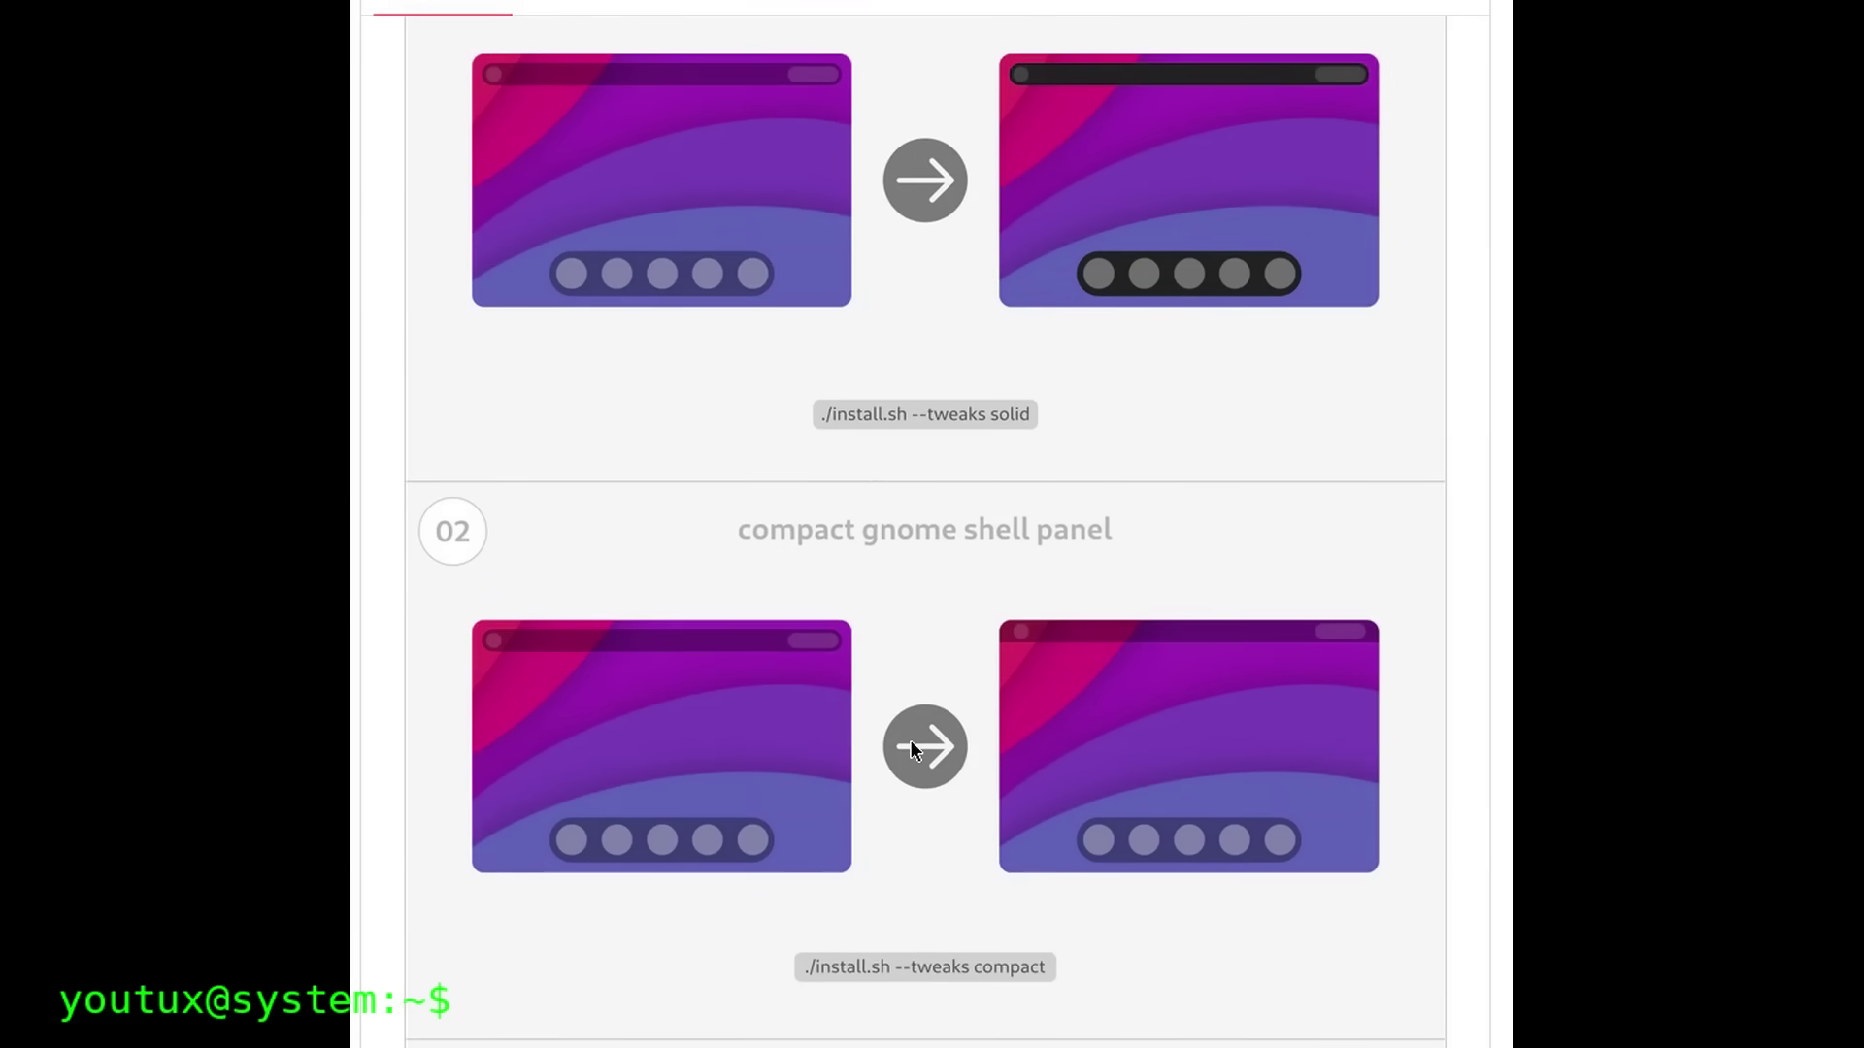
scroll(911, 742, down, 5)
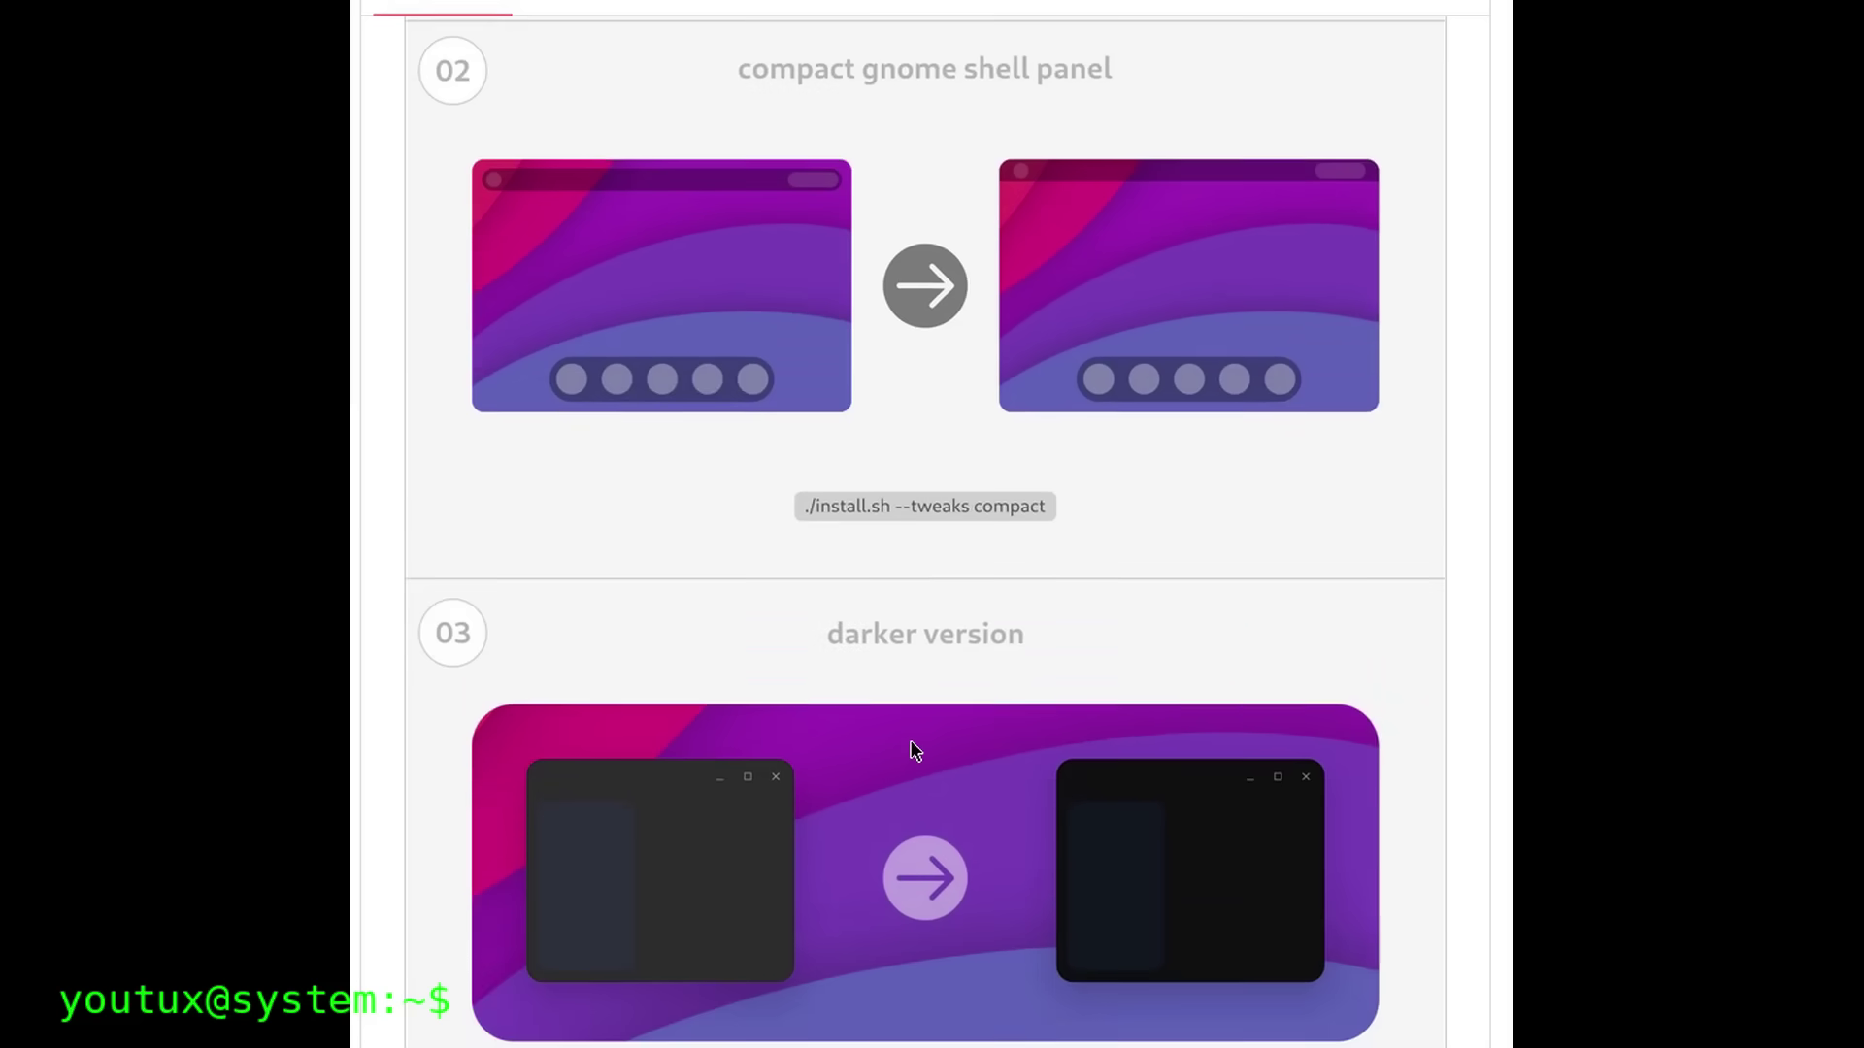
scroll(911, 747, down, 11)
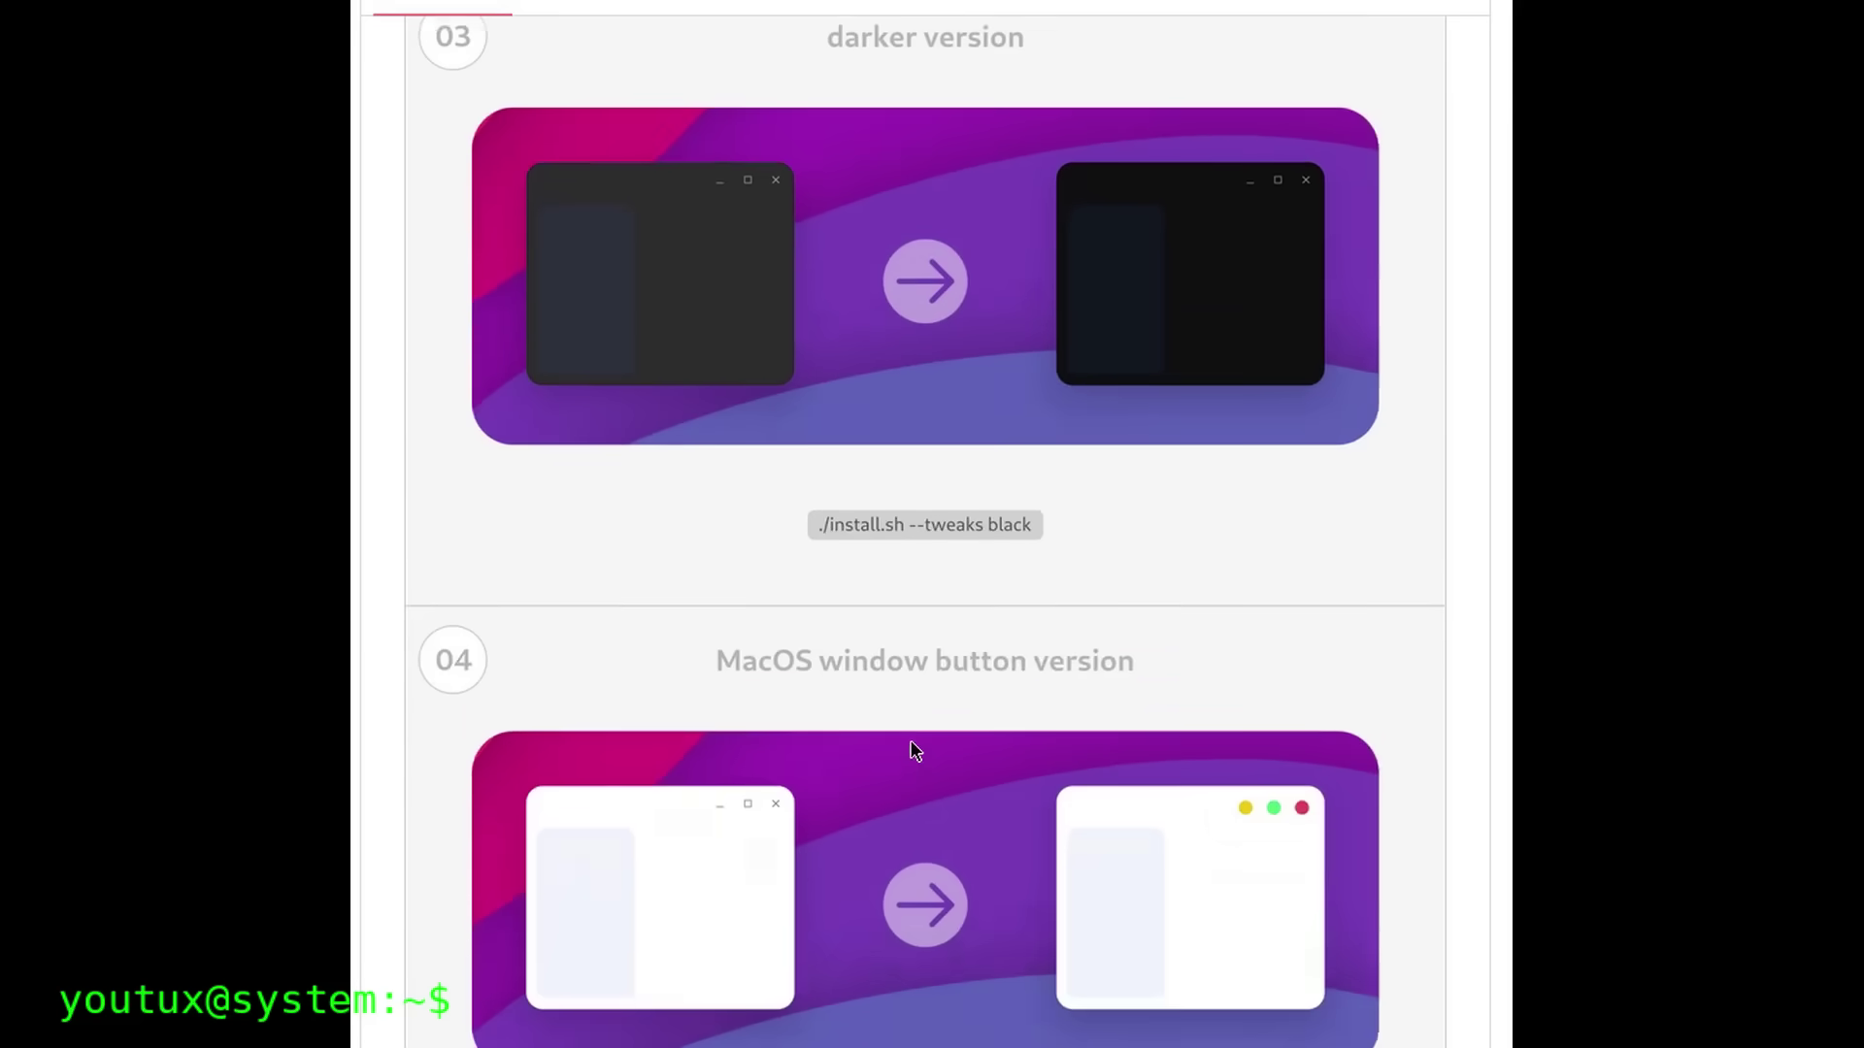
scroll(910, 748, down, 11)
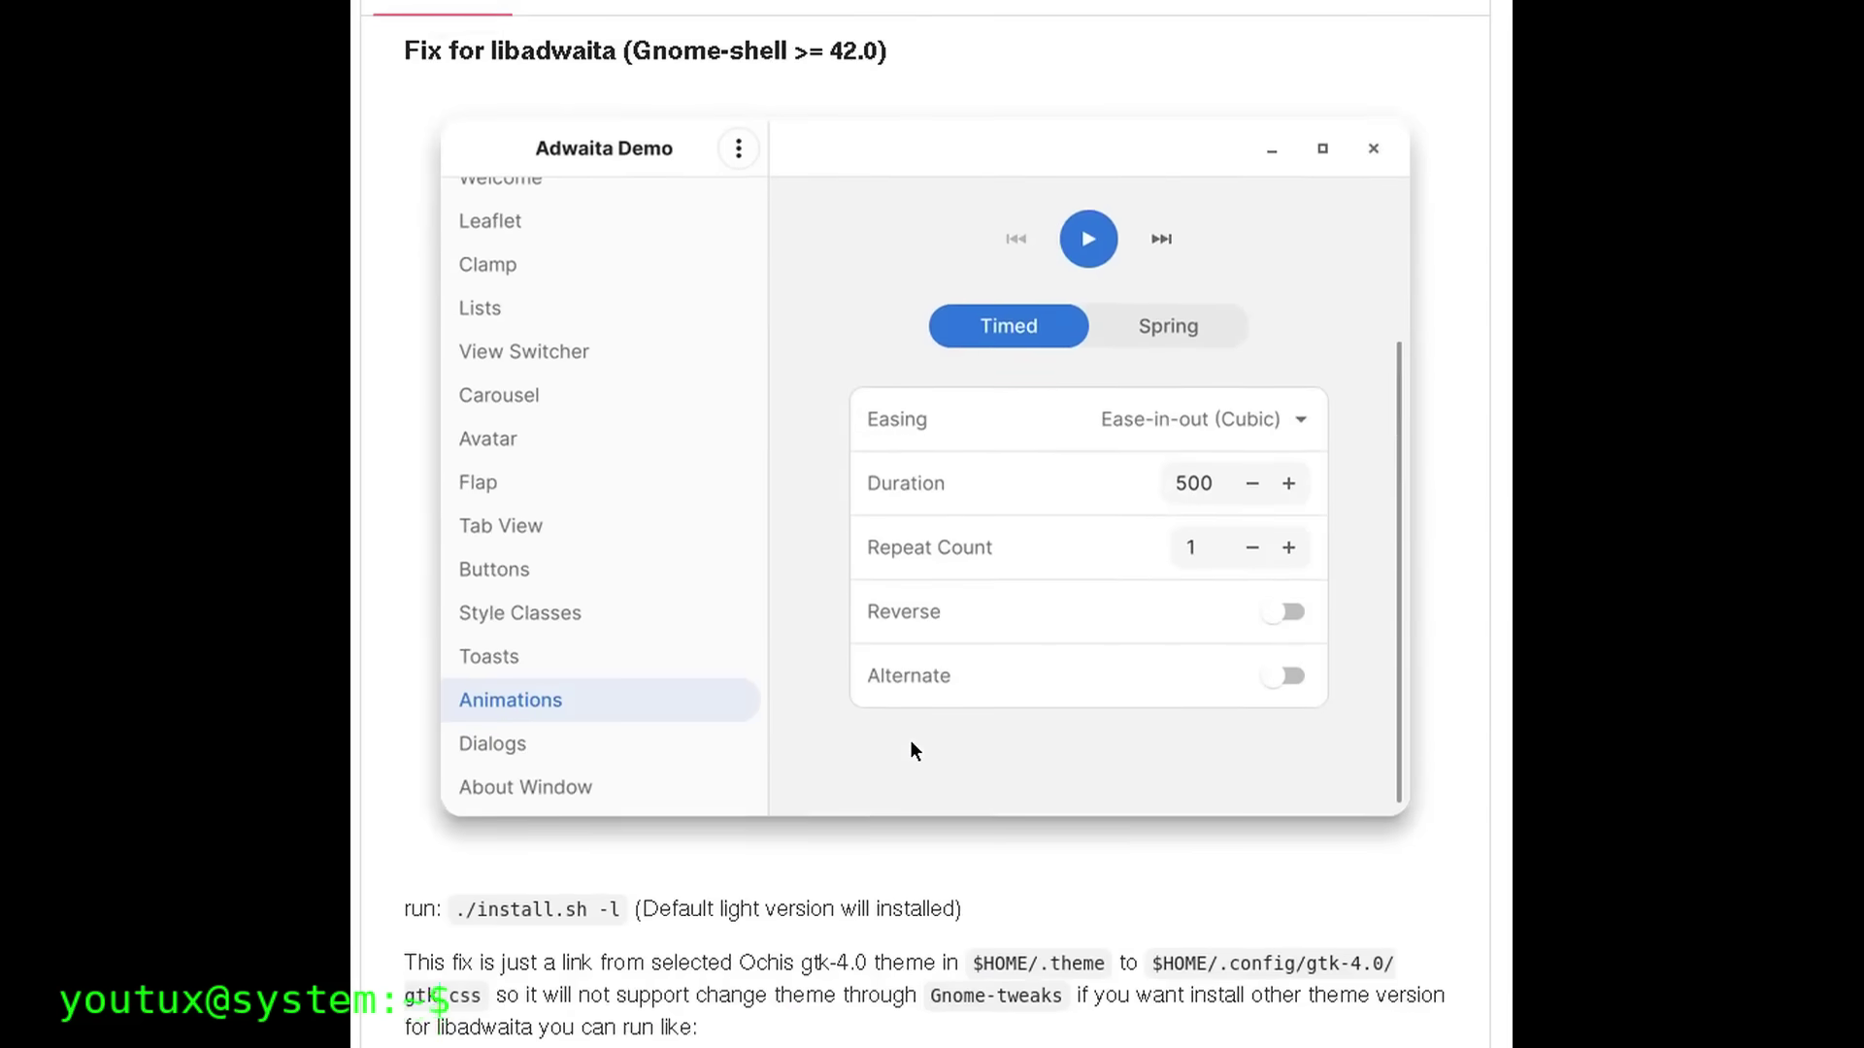
- Flip through the WhiteSur icon screenshots to the 'Support color folder' preview
scroll(911, 743, down, 2)
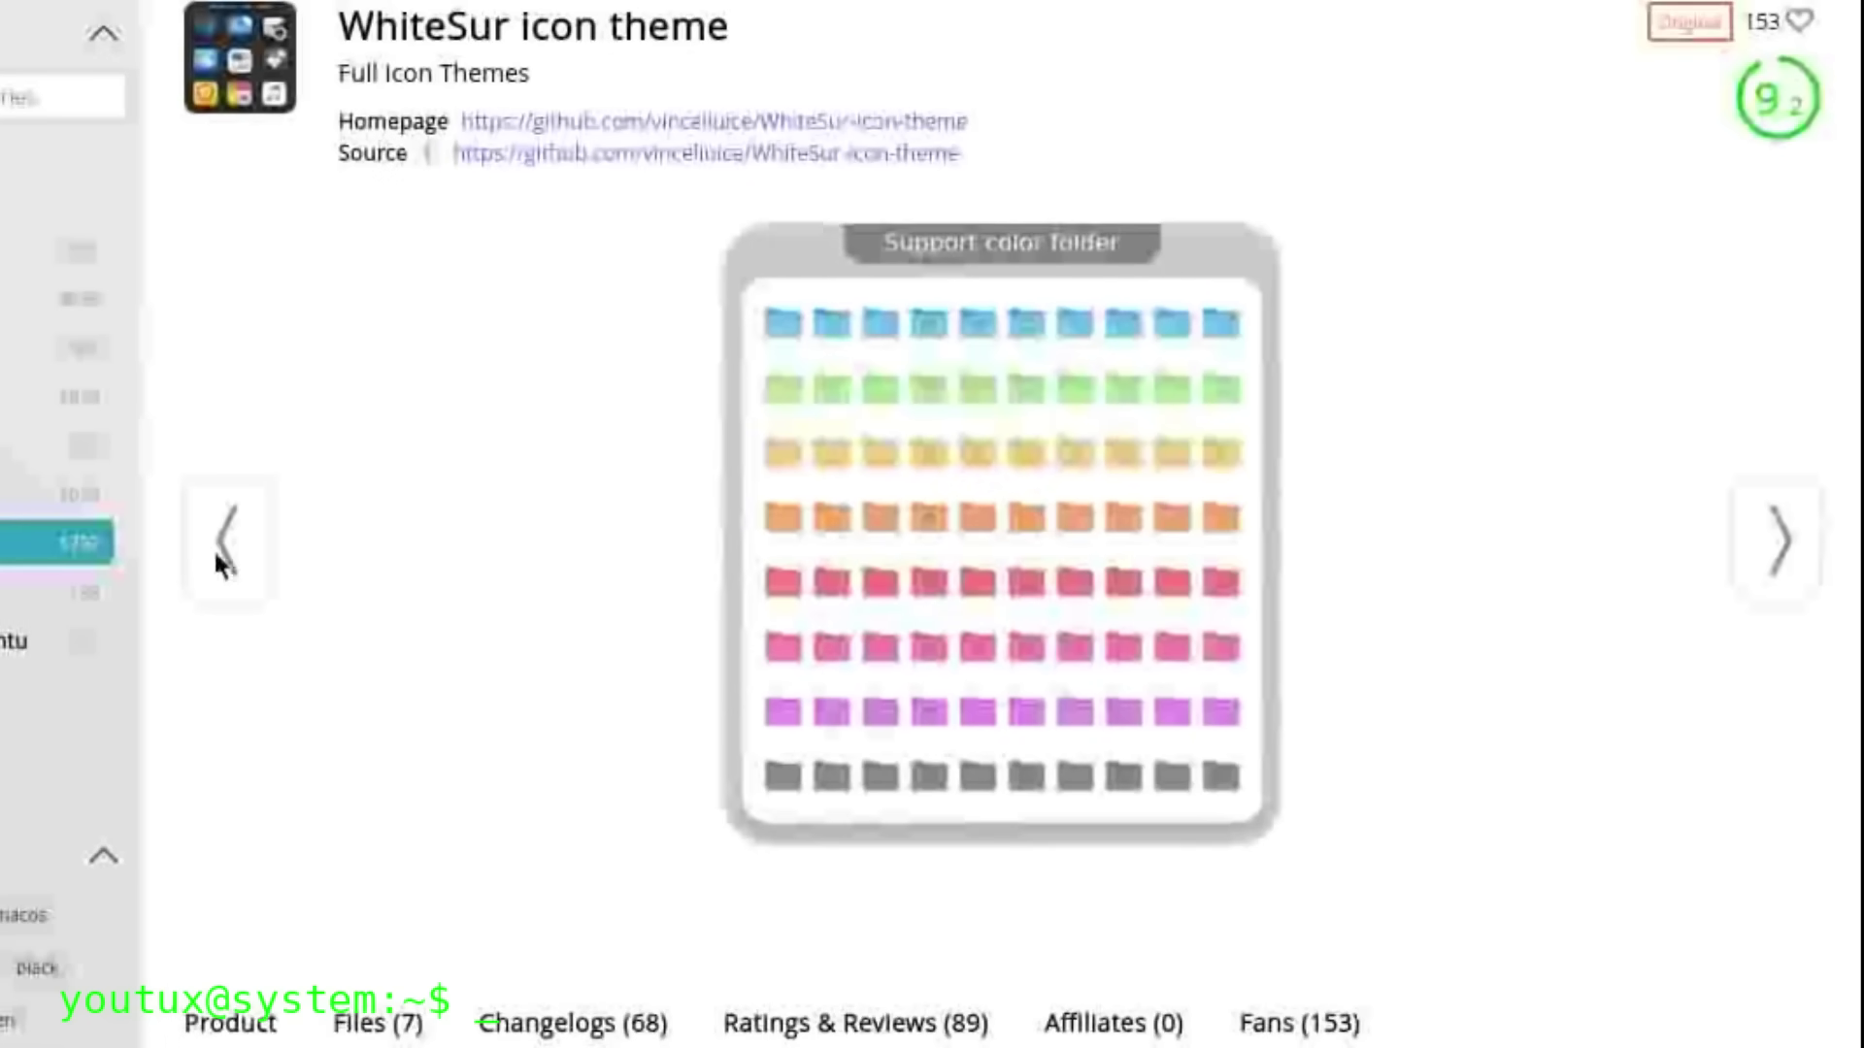
click(219, 552)
click(218, 551)
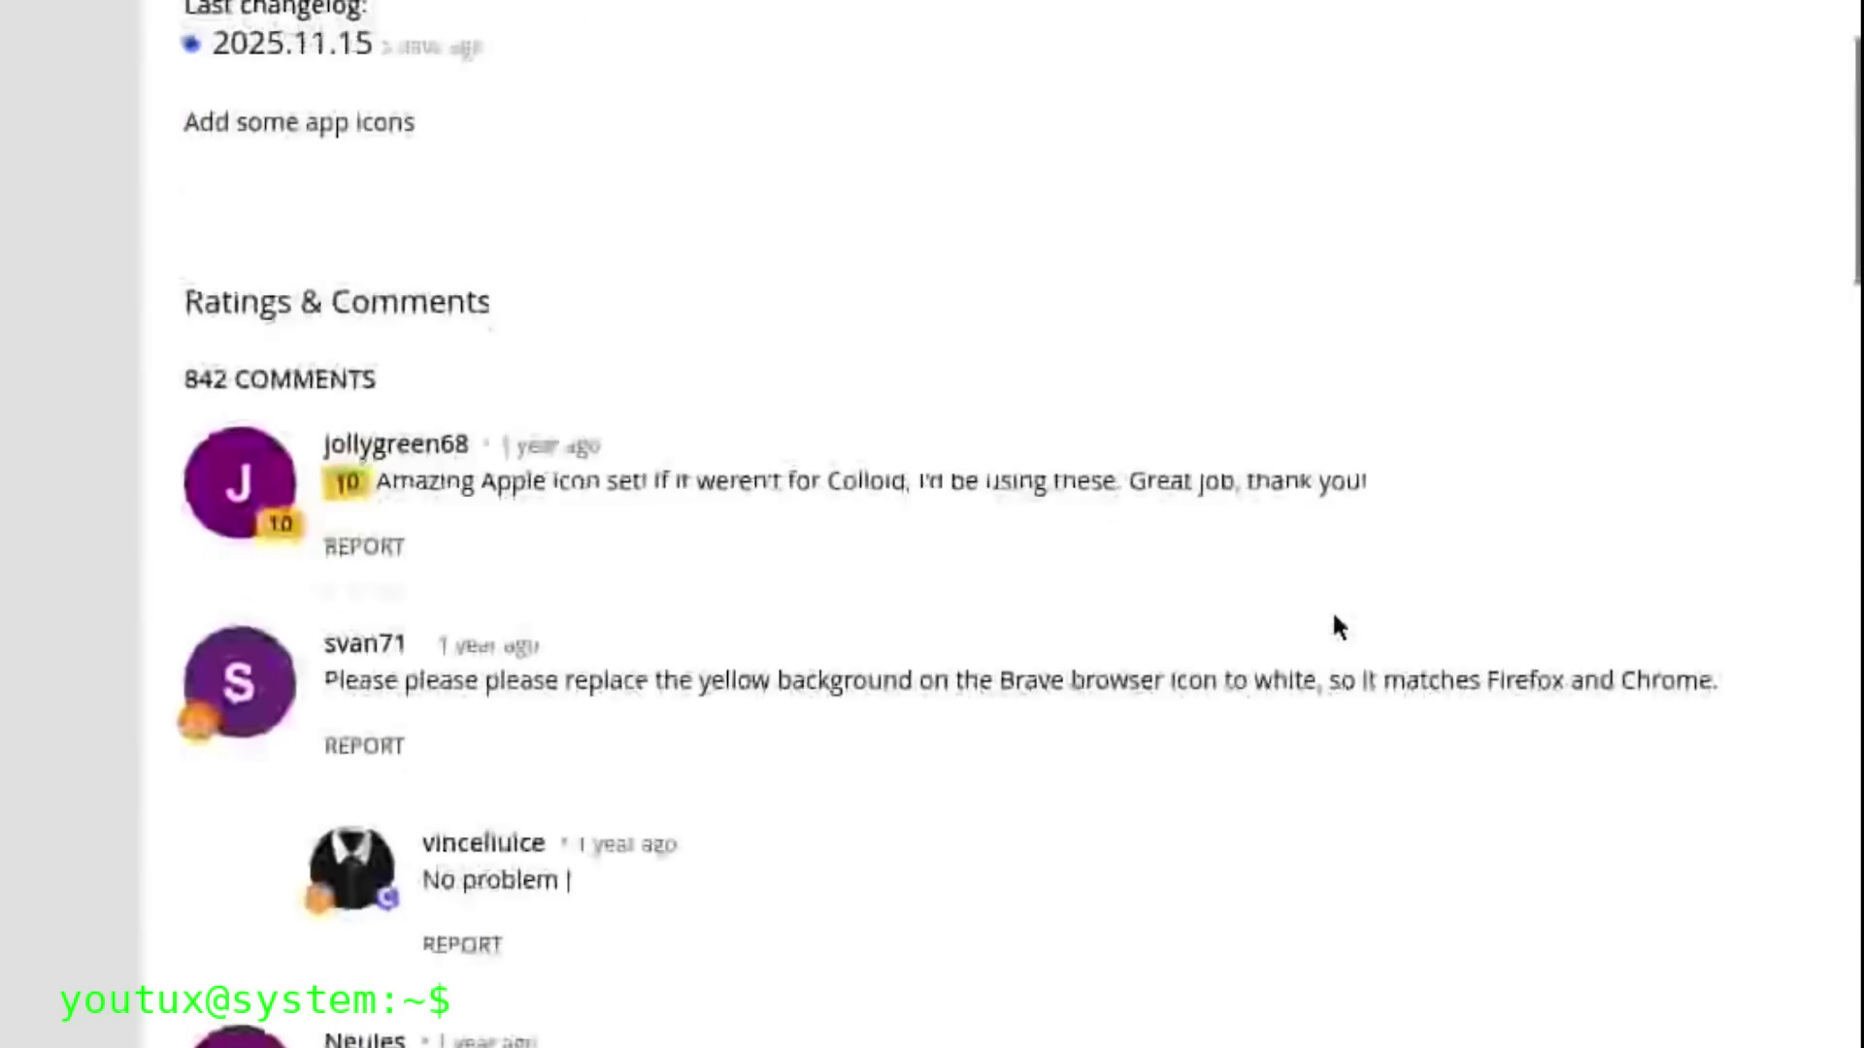
scroll(1335, 621, down, 16)
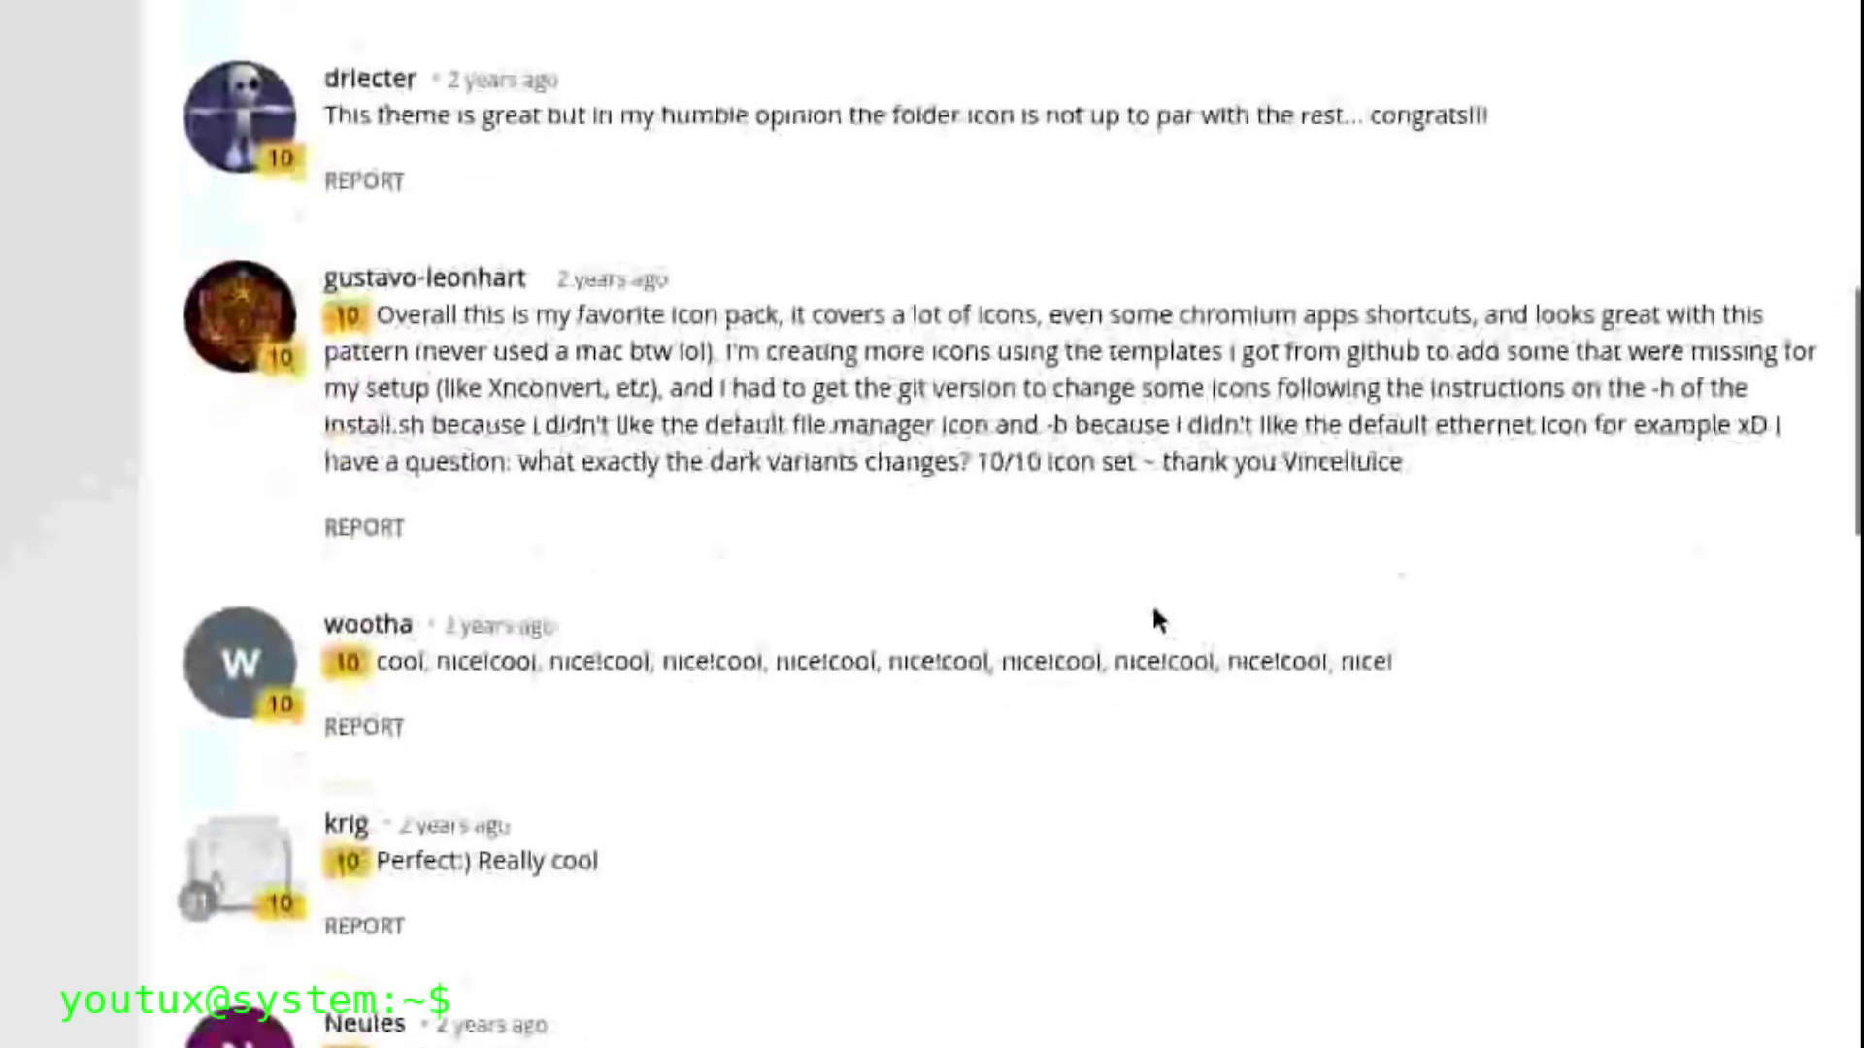
scroll(1155, 619, down, 10)
scroll(1155, 620, up, 8)
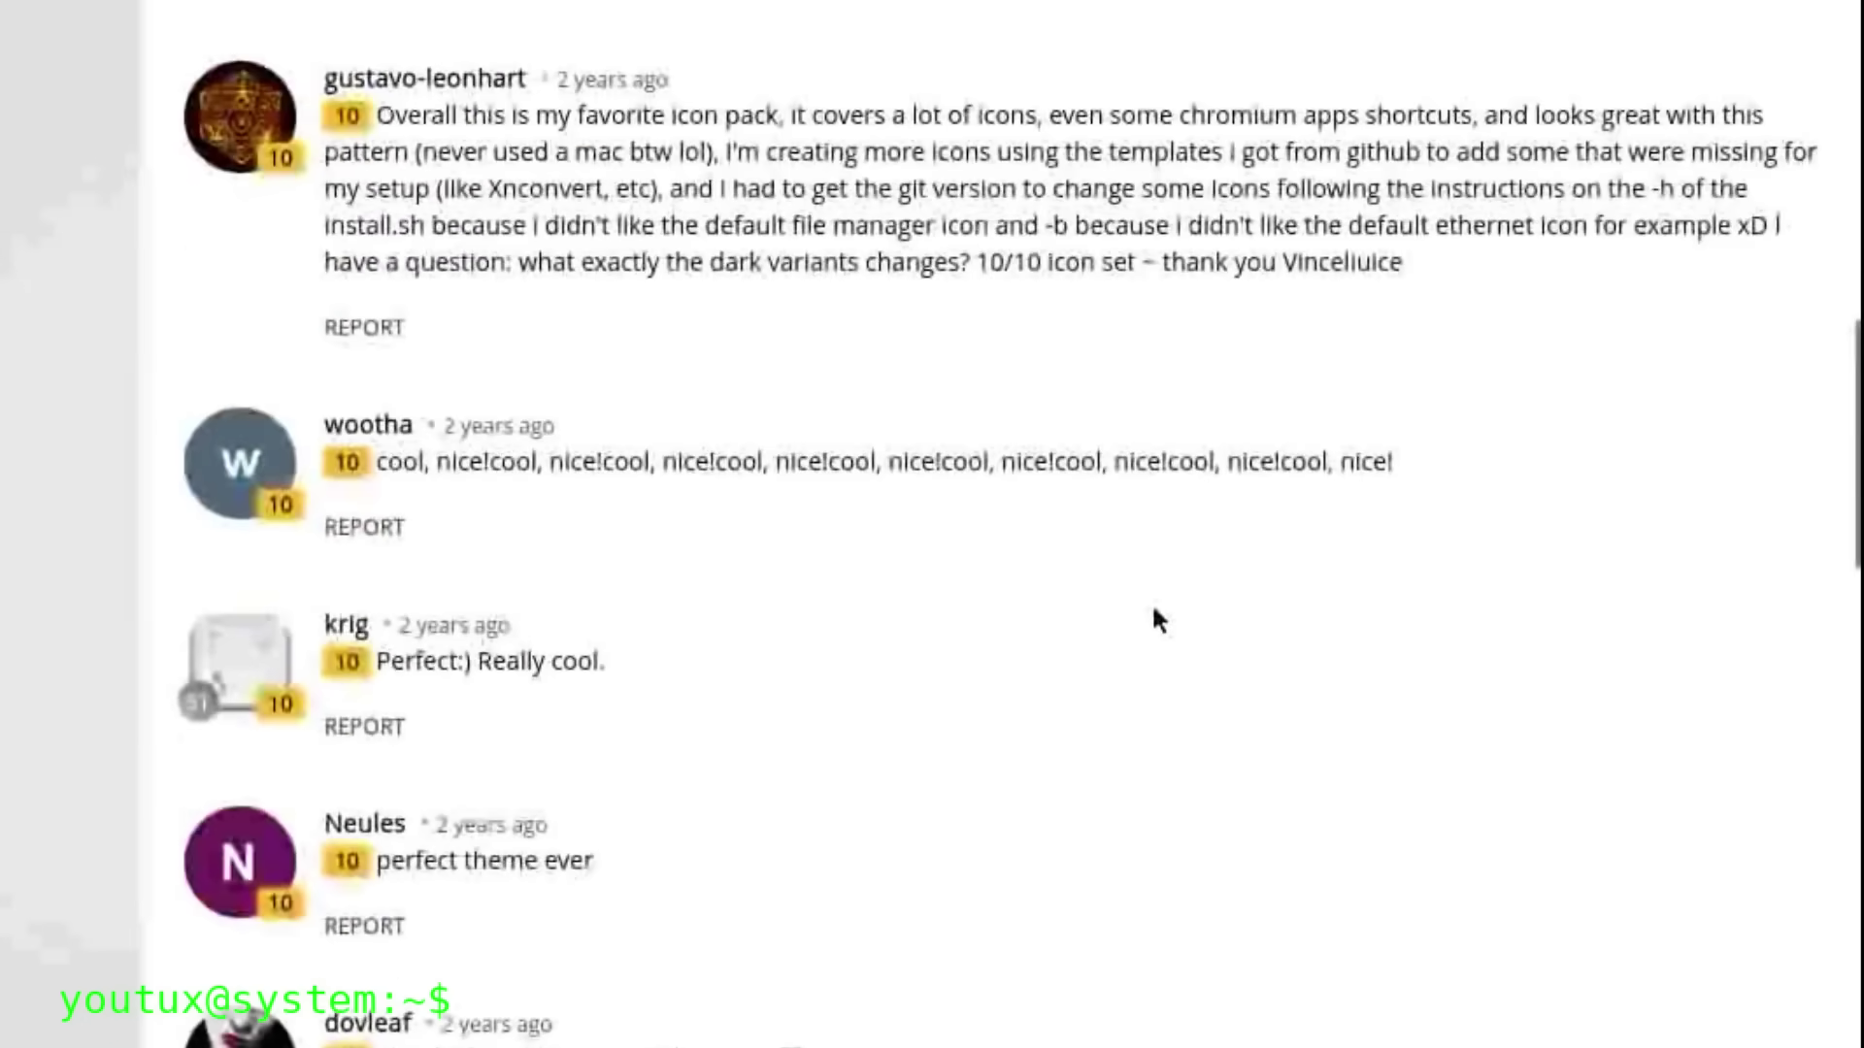
scroll(1158, 619, up, 20)
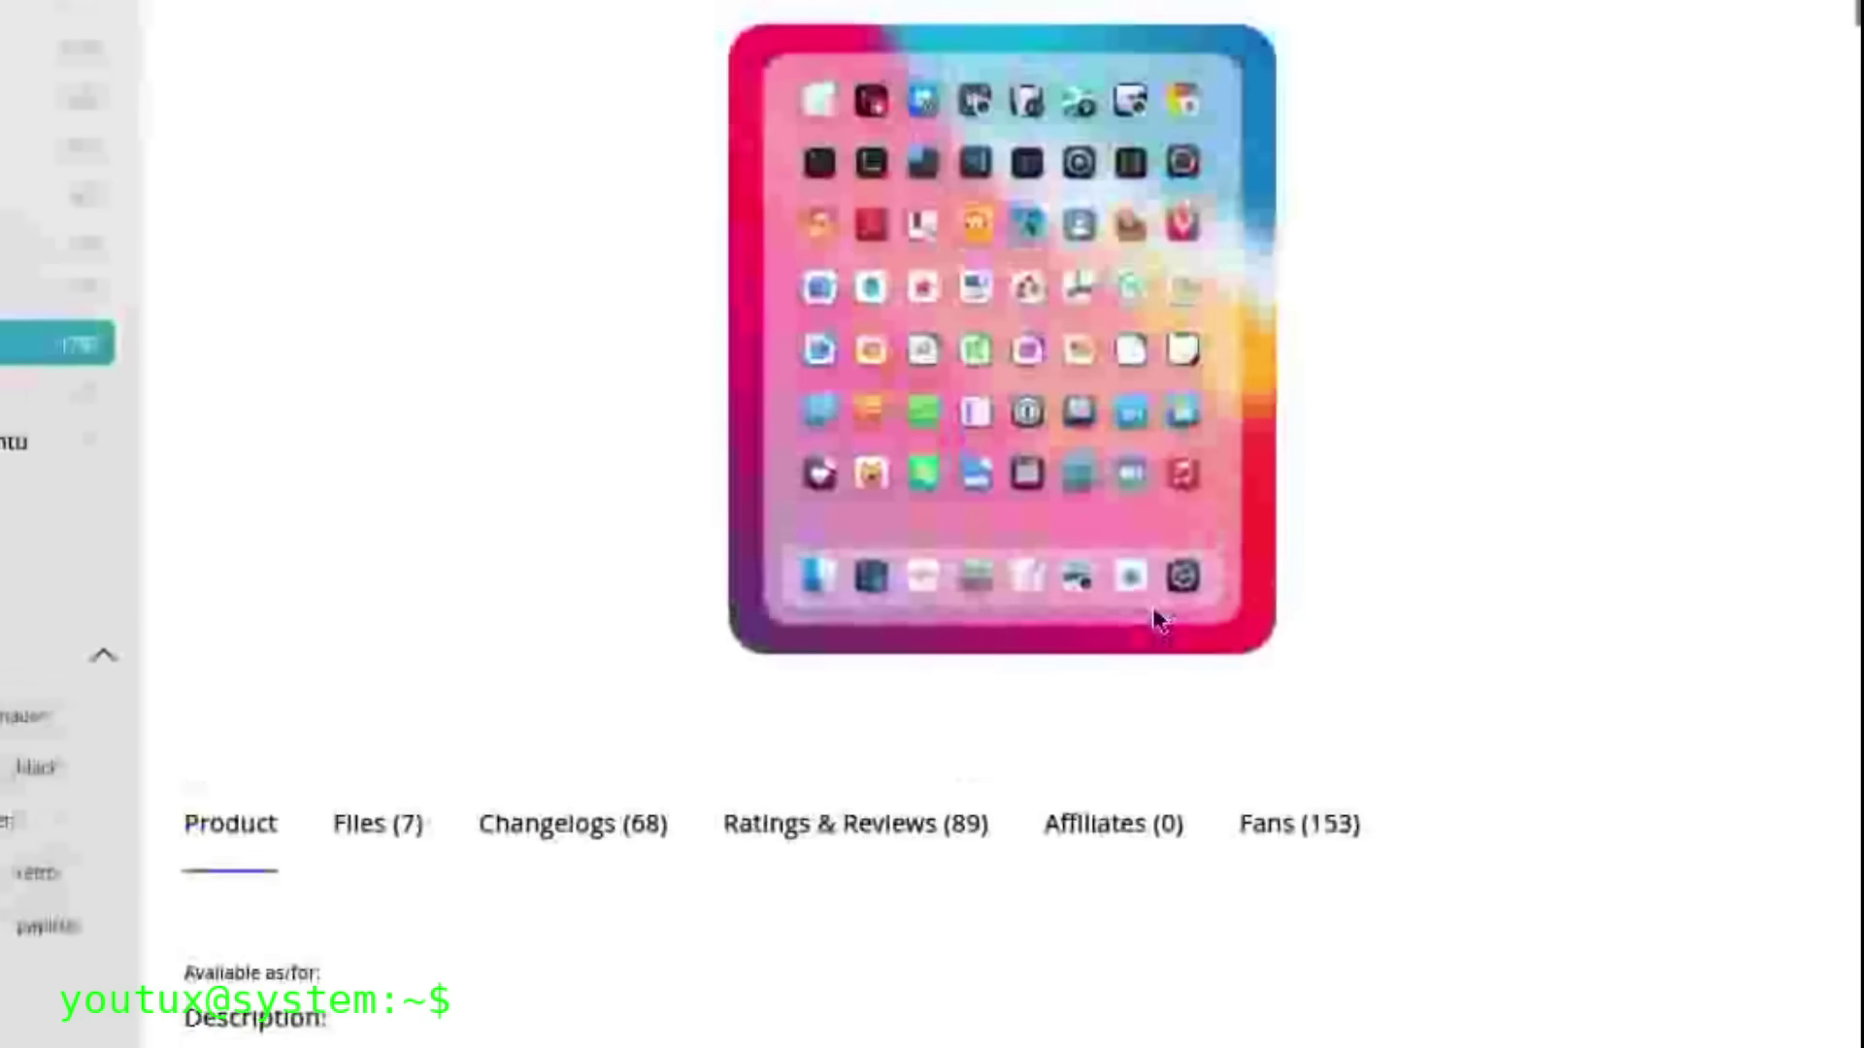
scroll(1151, 608, up, 3)
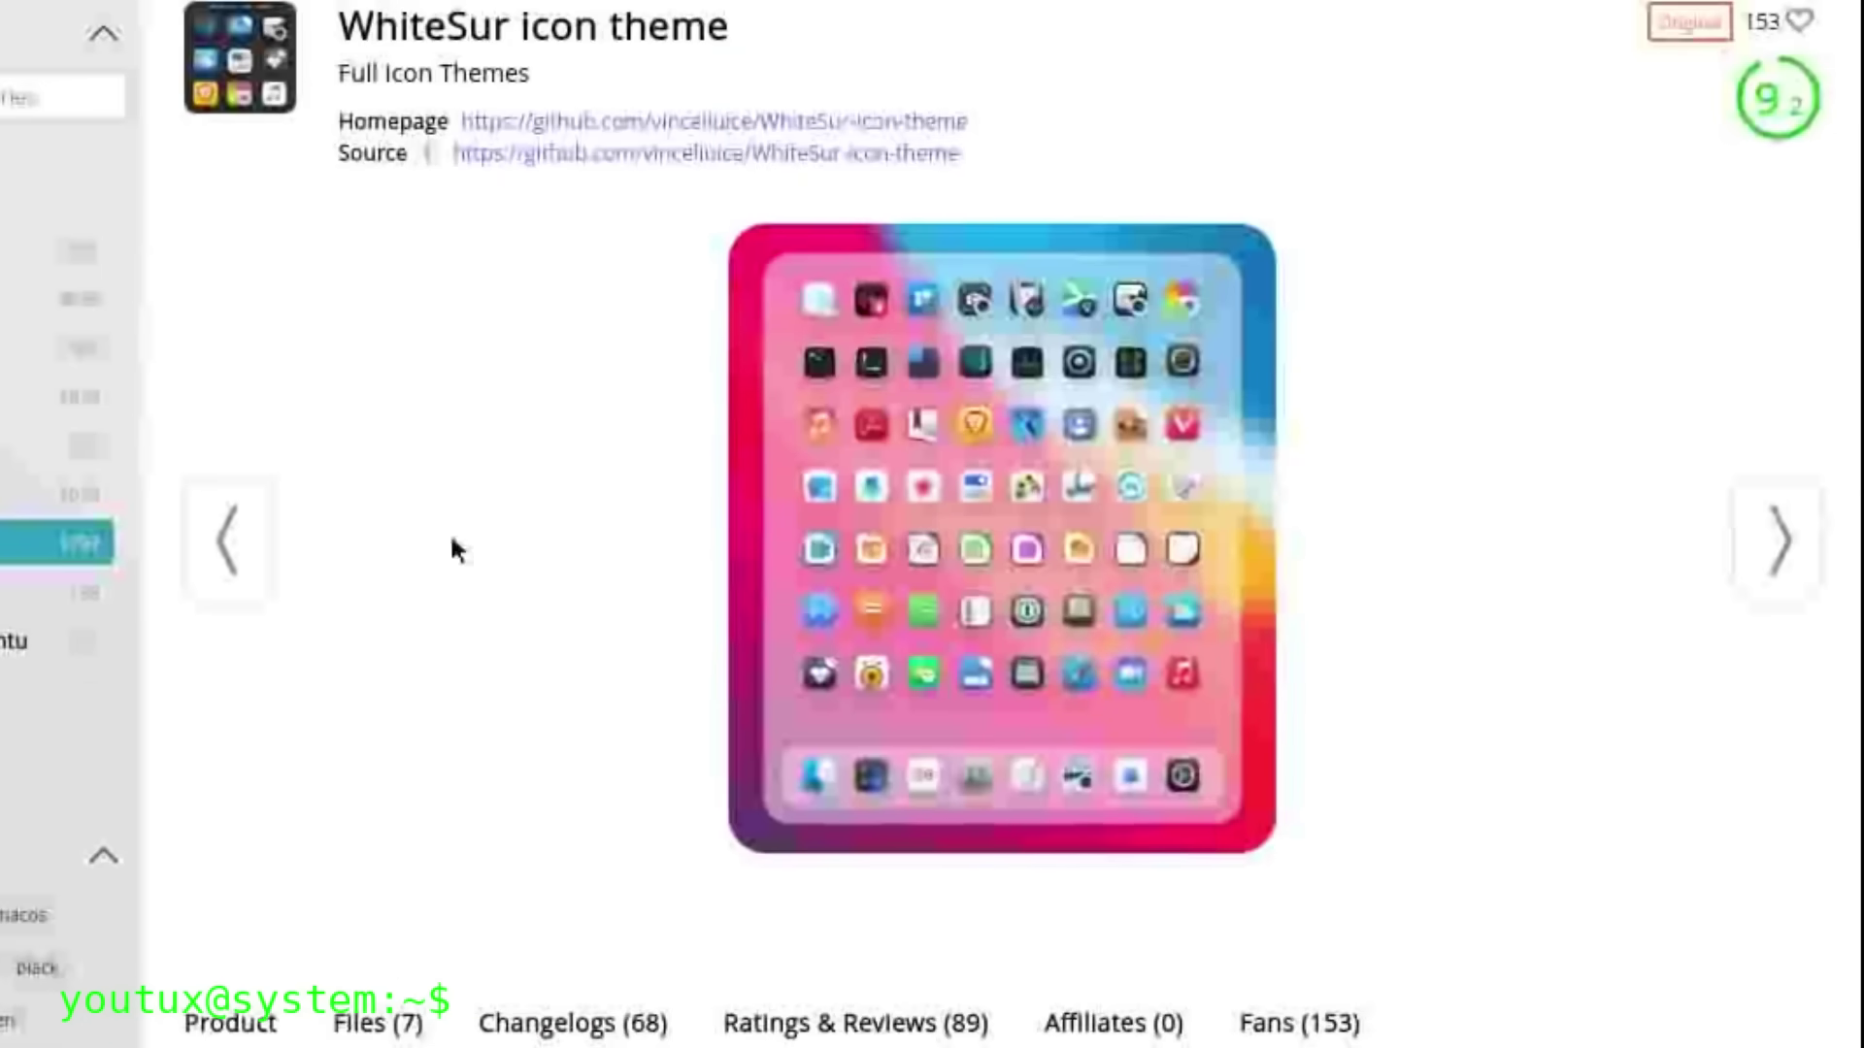
click(230, 559)
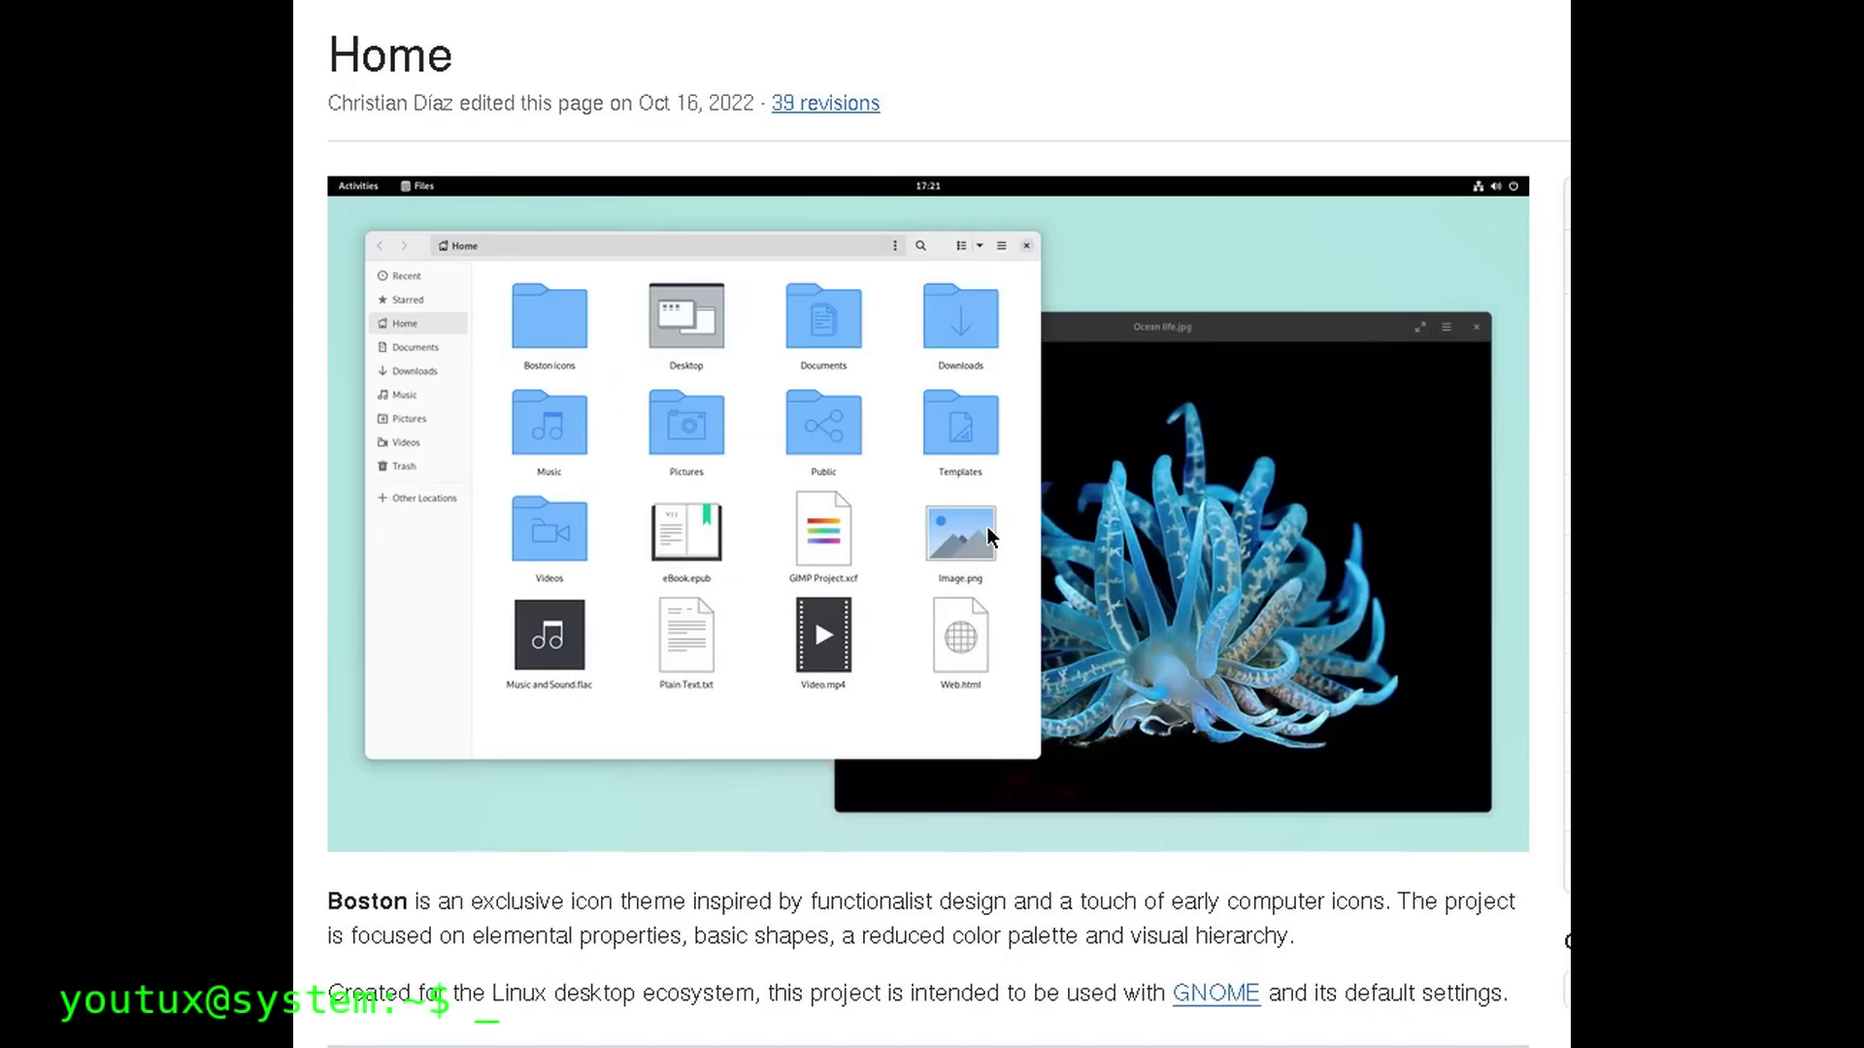
- Scroll the Boston wiki Home page past the Manifesto and Production priorities sections
scroll(987, 532, down, 8)
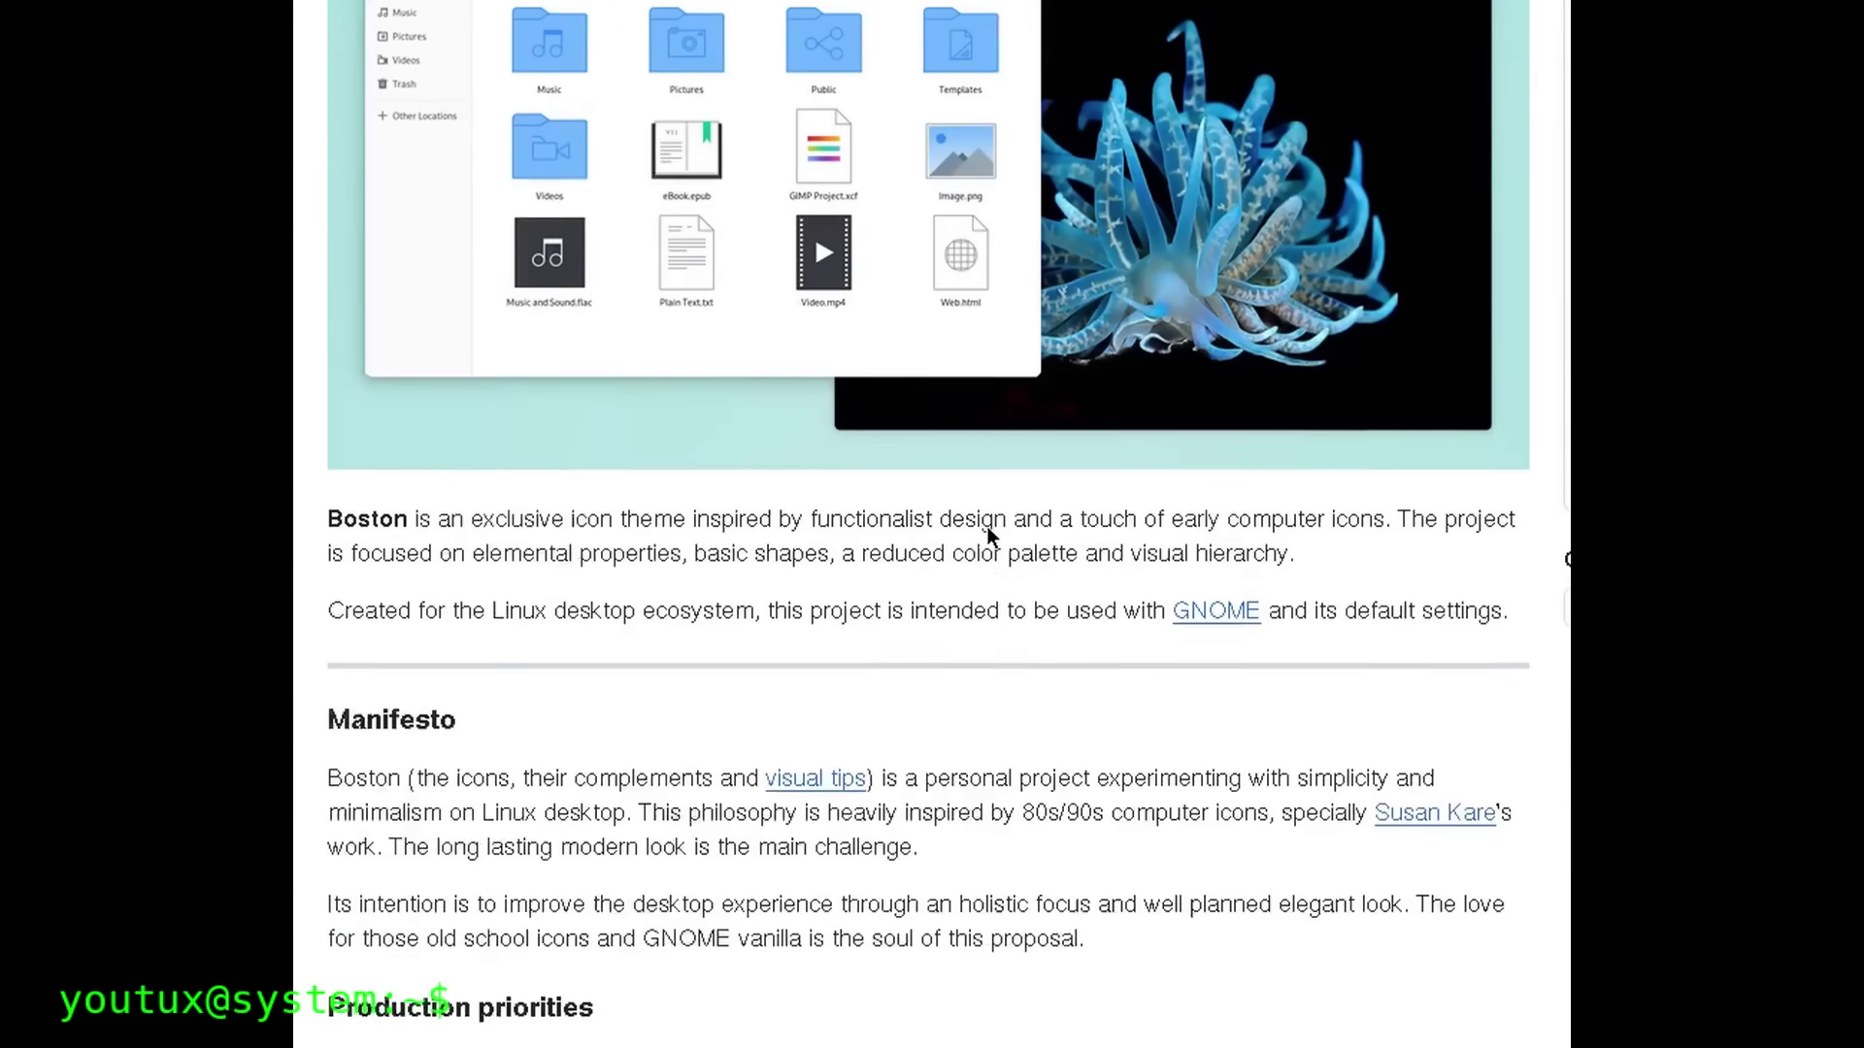
scroll(987, 532, down, 3)
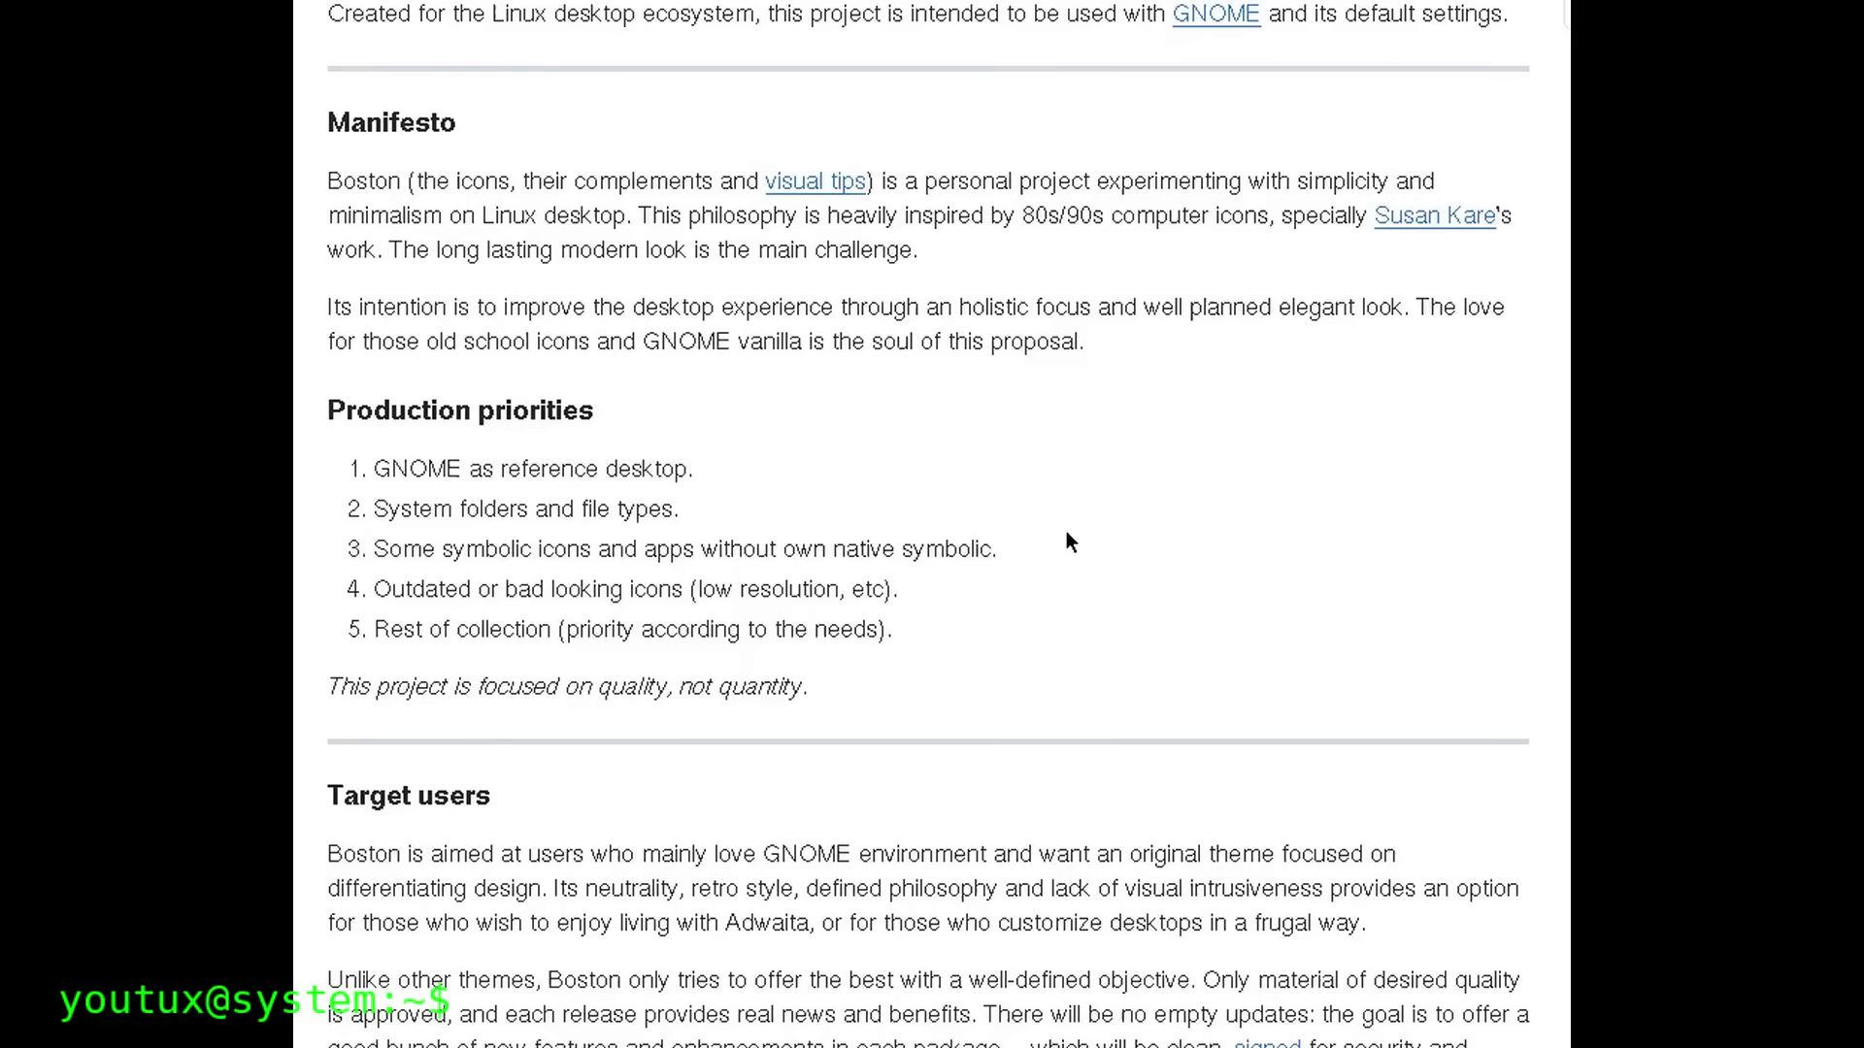
scroll(1069, 540, down, 3)
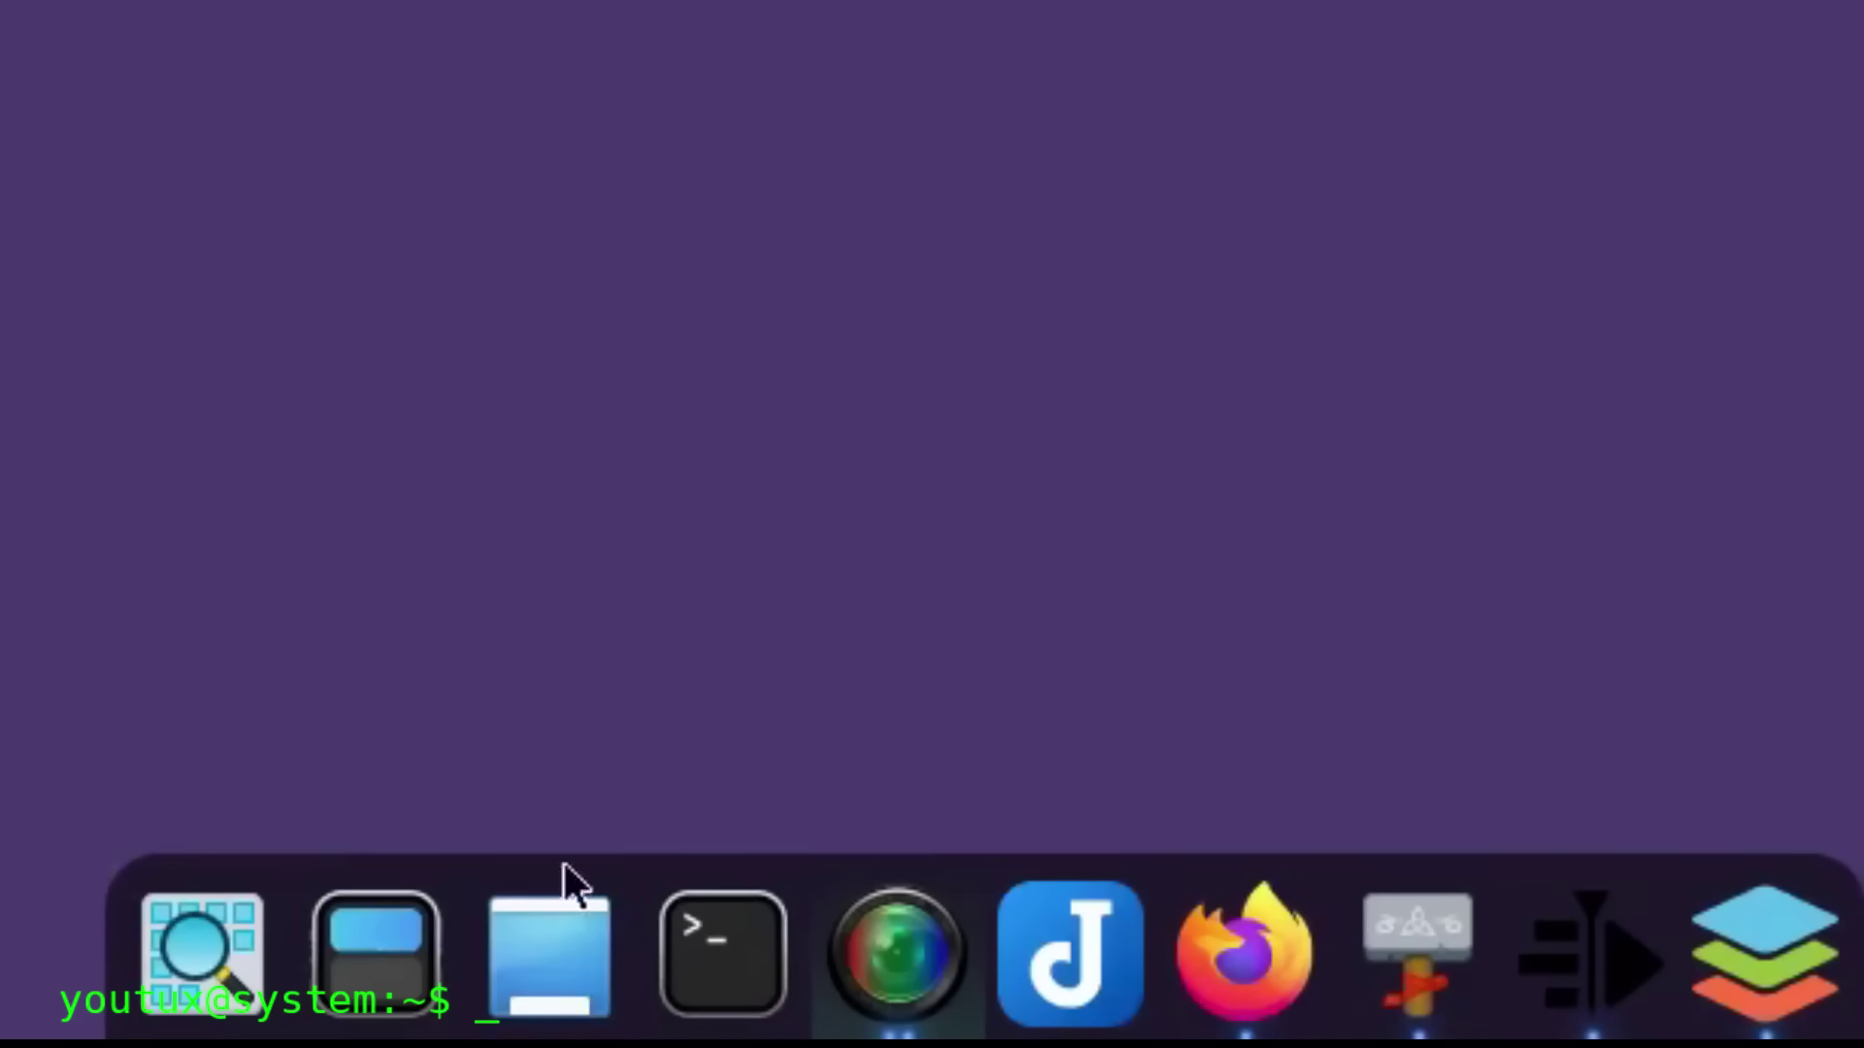
- Launch a terminal from the dock, move it aside, then close it
click(689, 971)
drag(1598, 50, 1664, 300)
click(459, 321)
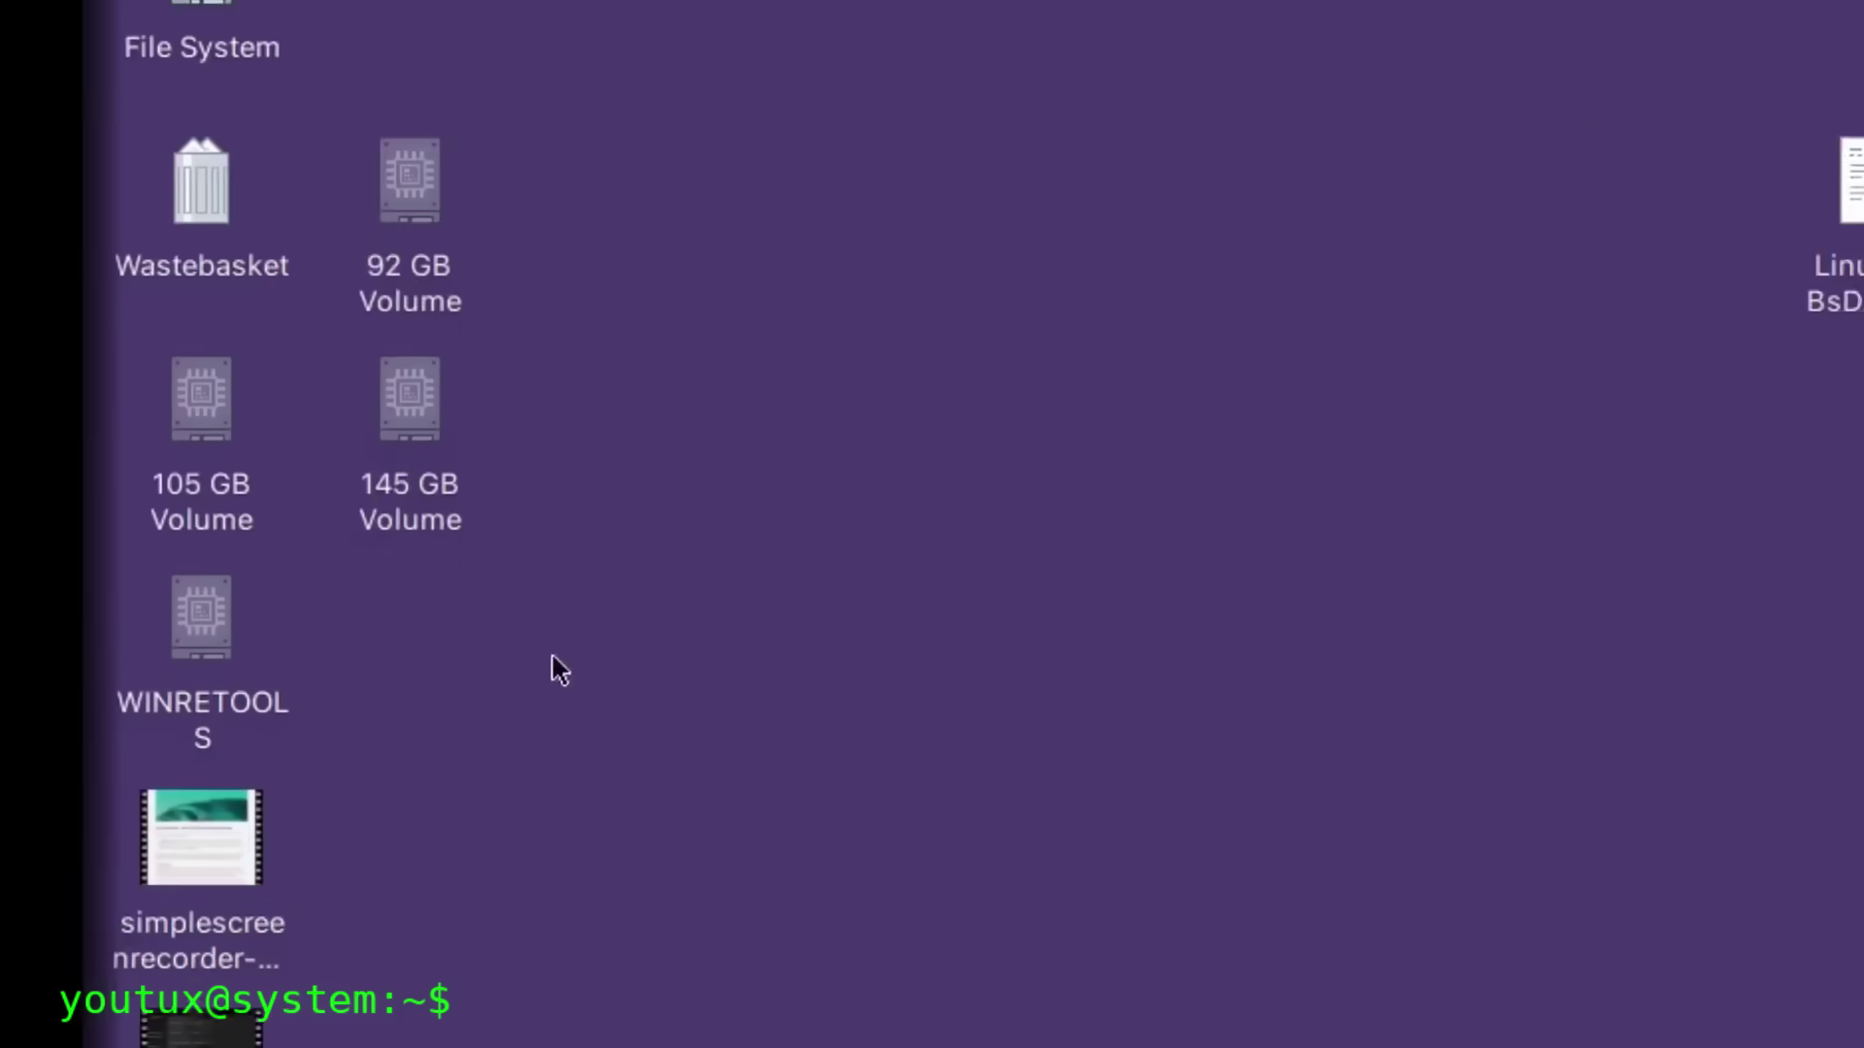
- In Application Finder's Settings category, open the Colour Profiles launcher for editing
click(684, 991)
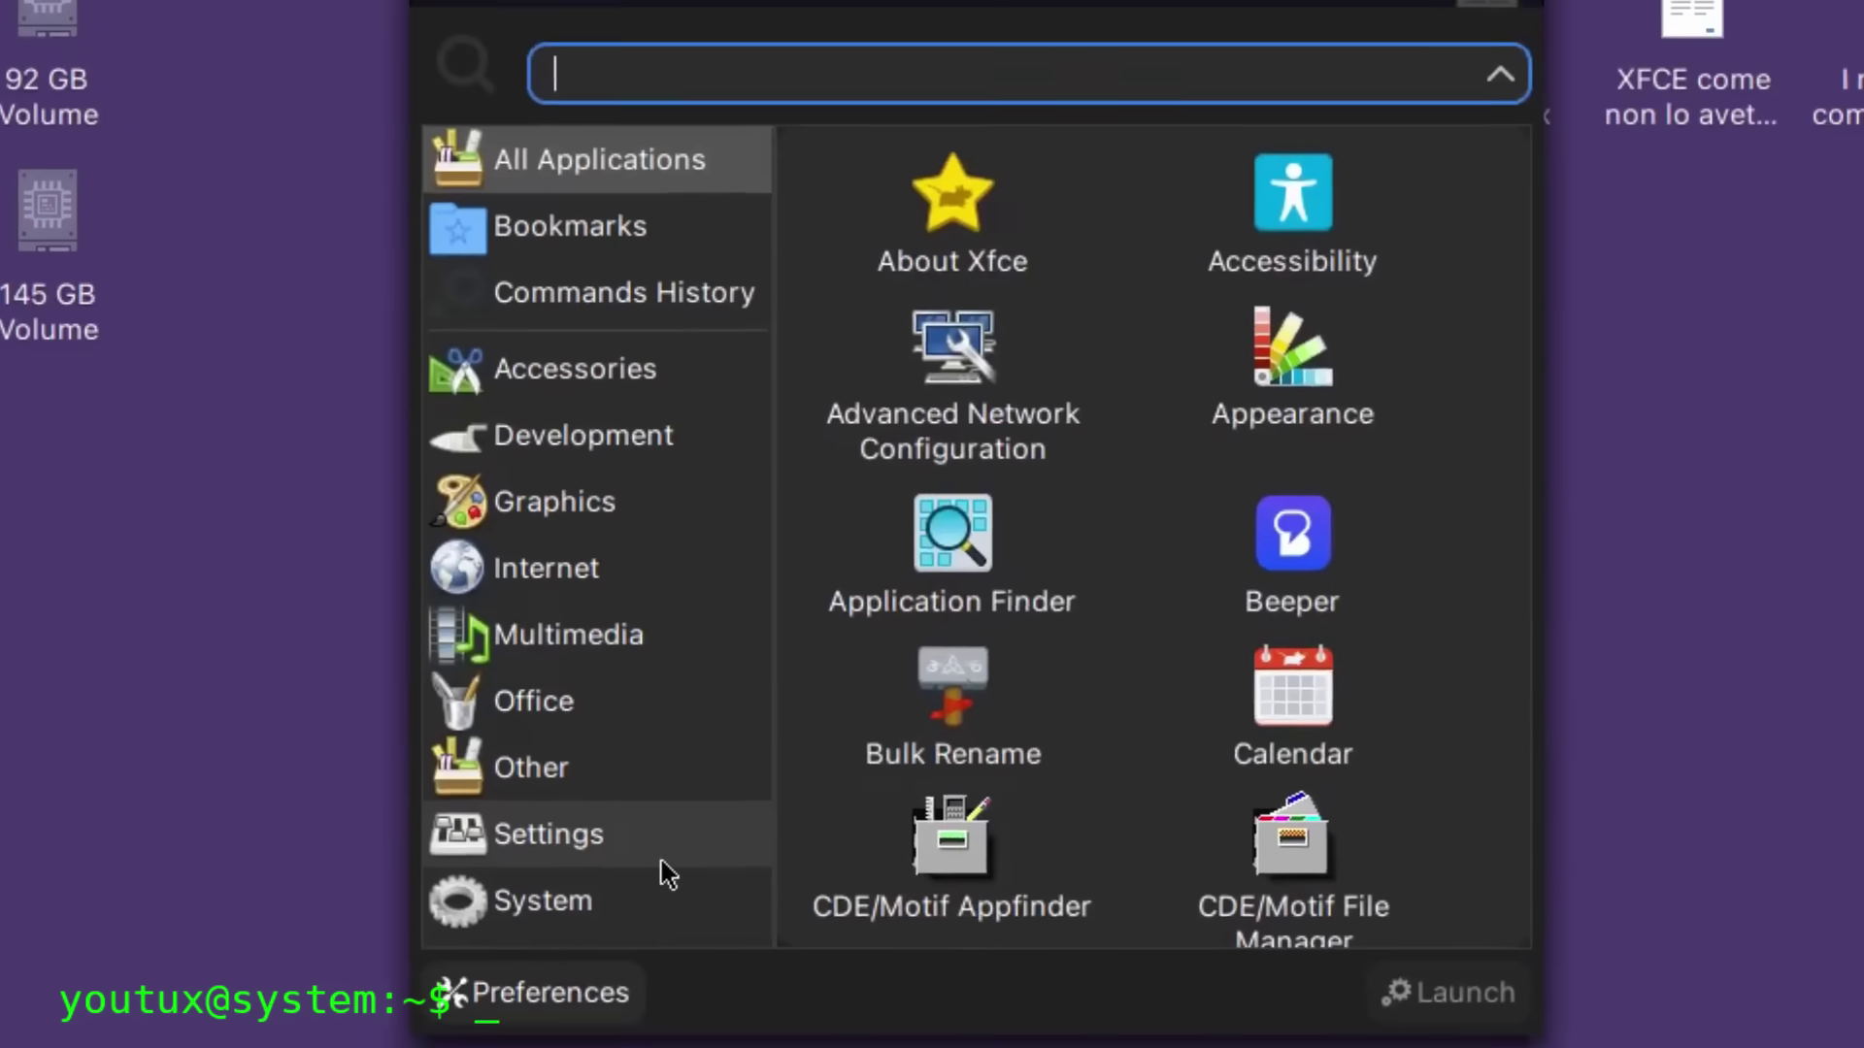
click(873, 466)
right_click(1019, 621)
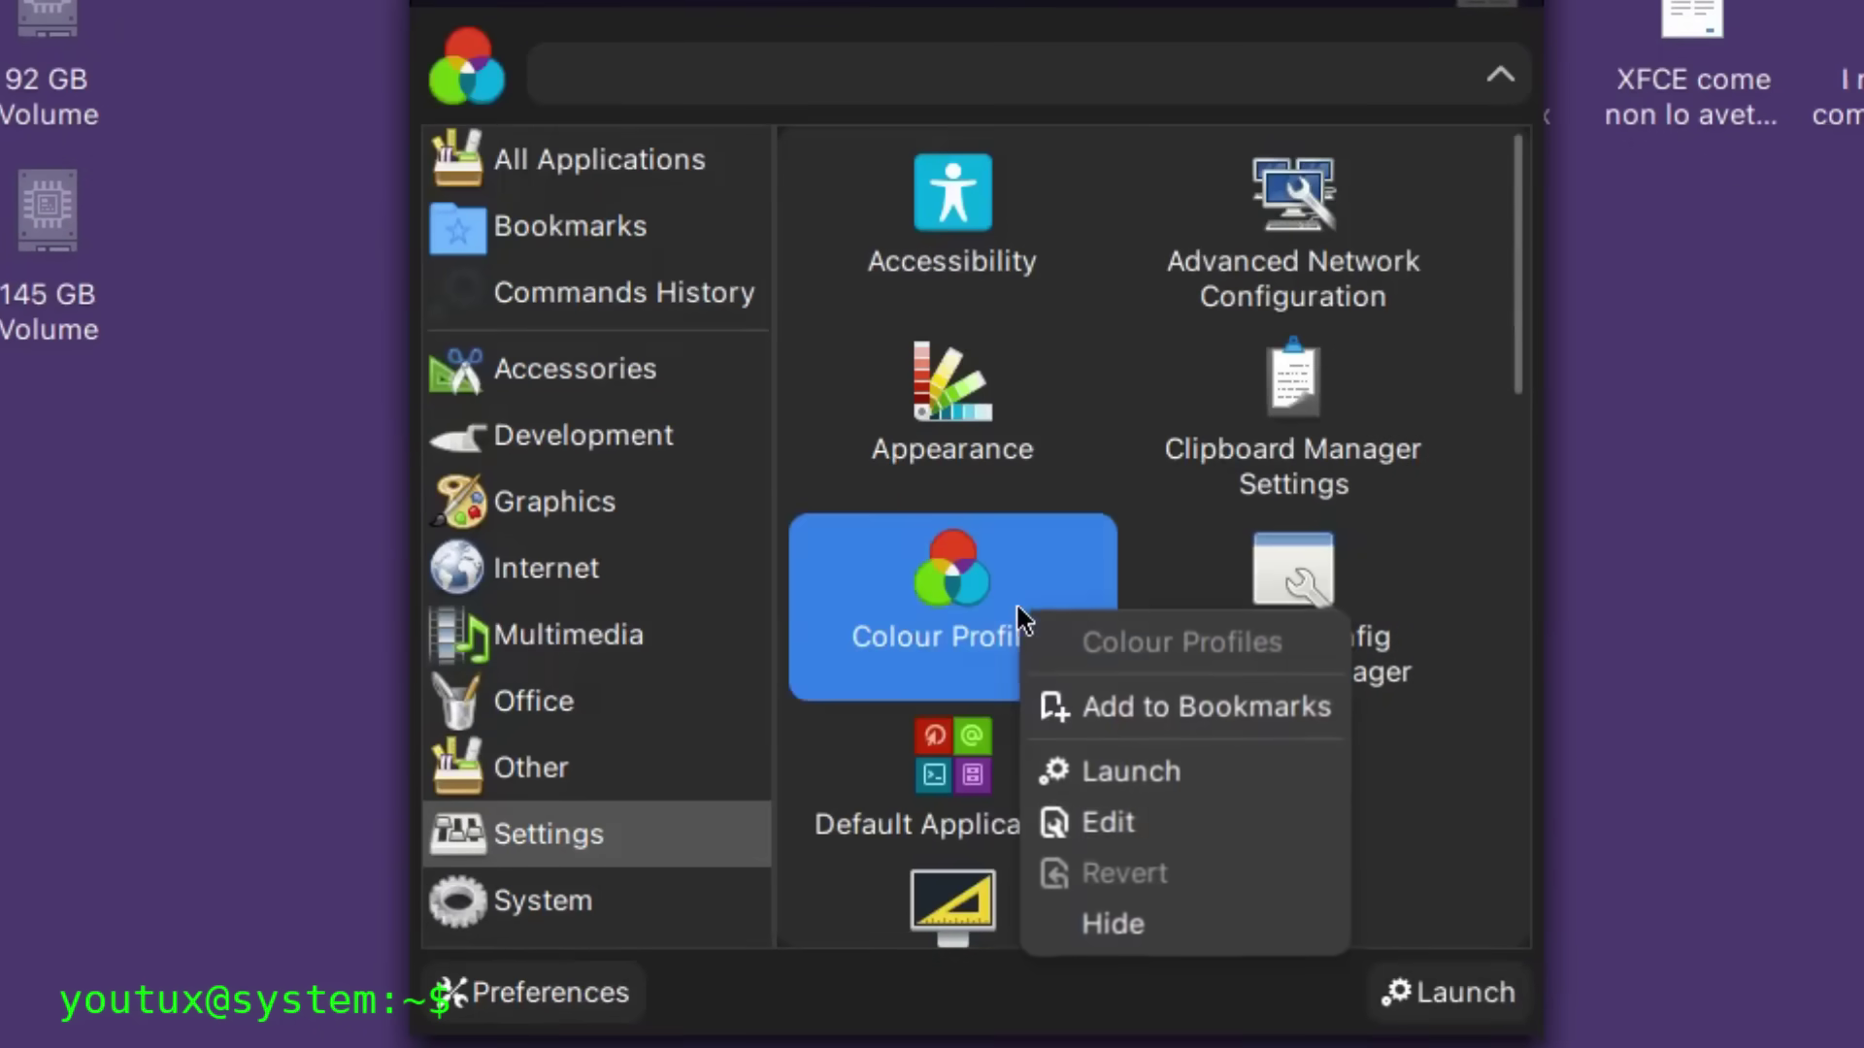
click(1152, 837)
- Browse the stock, emoticon and image-file icon sources, then cancel without changing the launcher
click(975, 534)
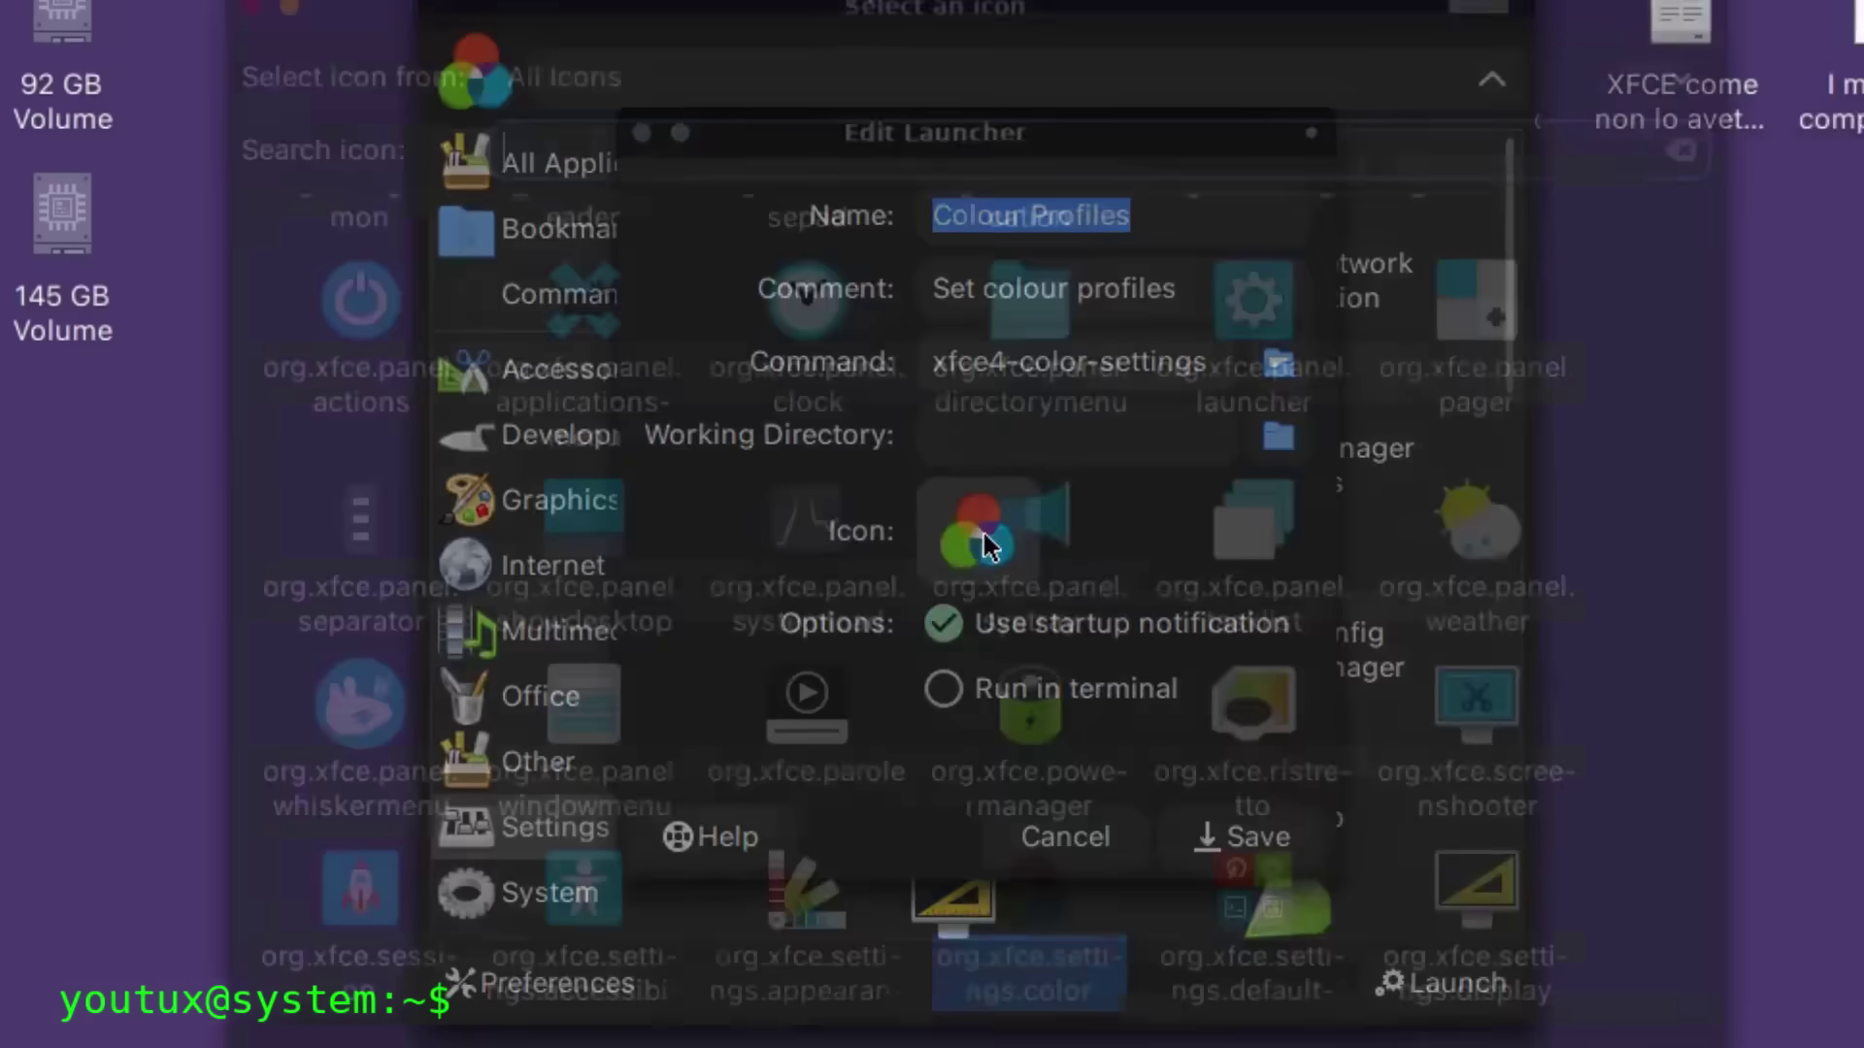
scroll(1393, 768, down, 5)
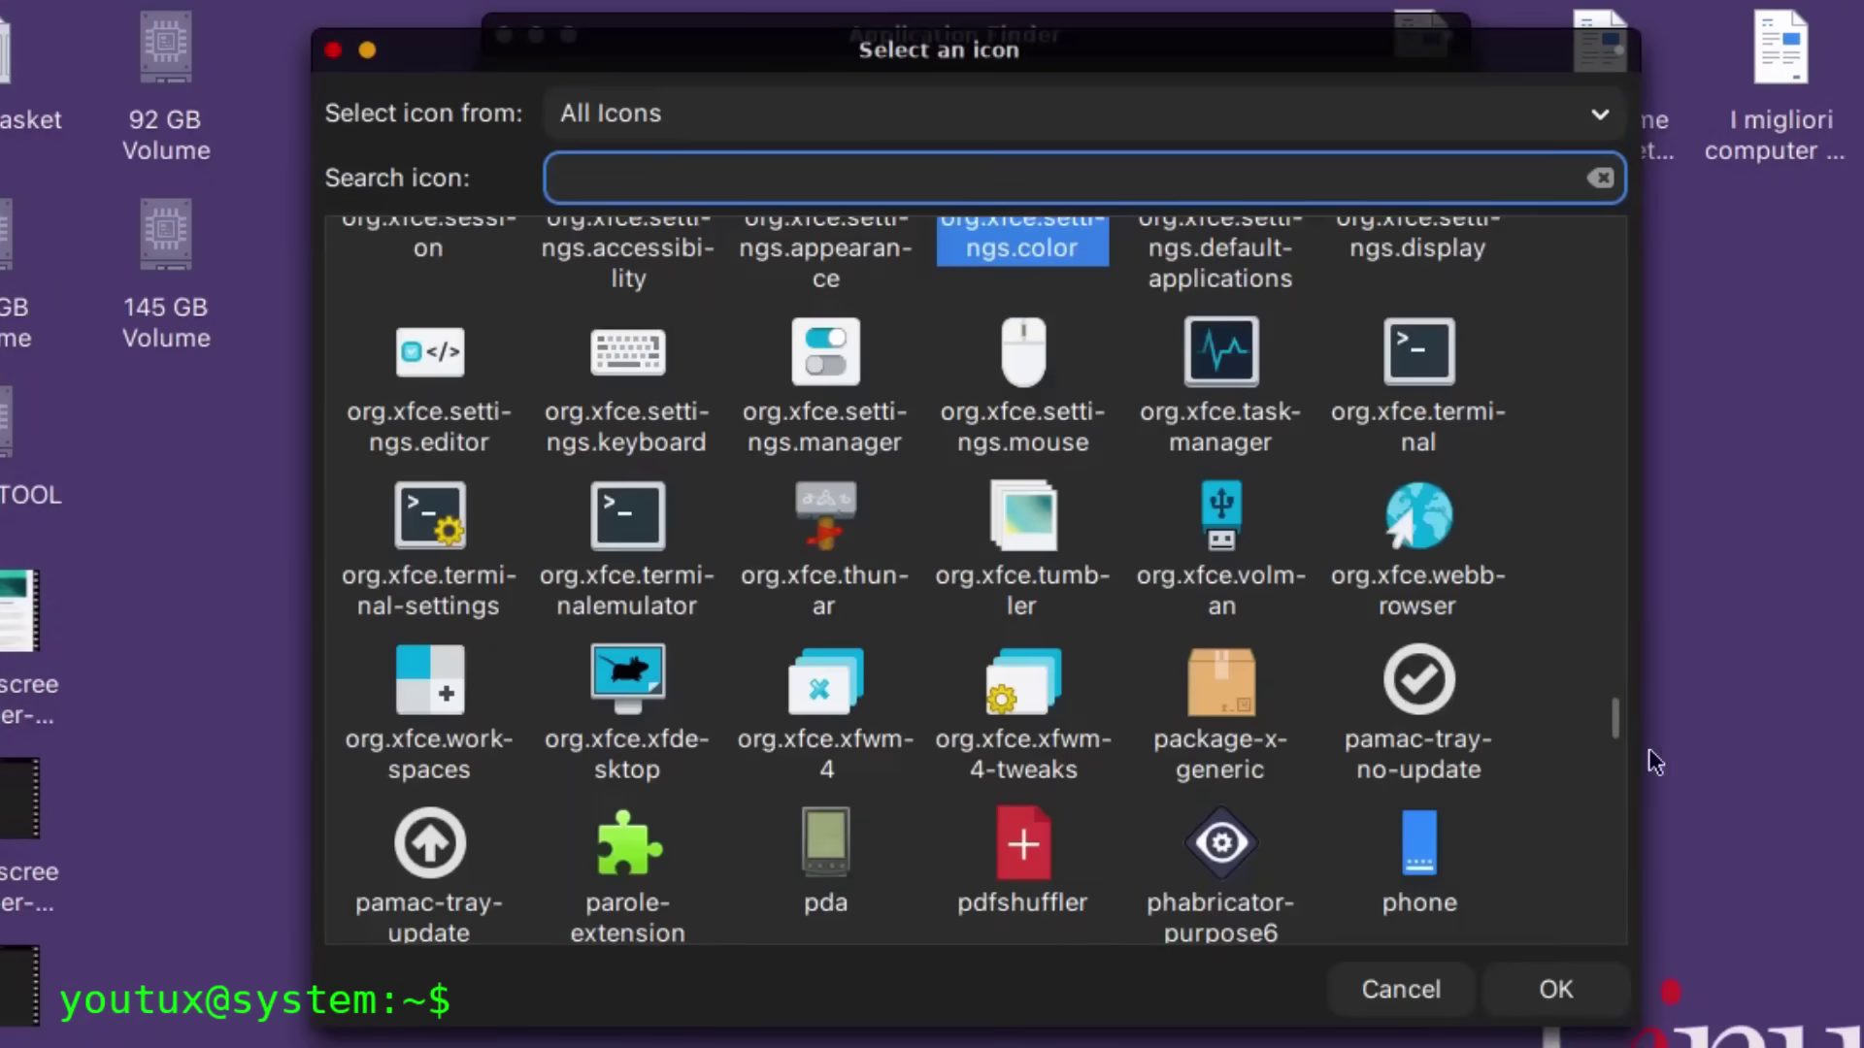
drag(1619, 720, 1616, 592)
click(652, 113)
click(654, 32)
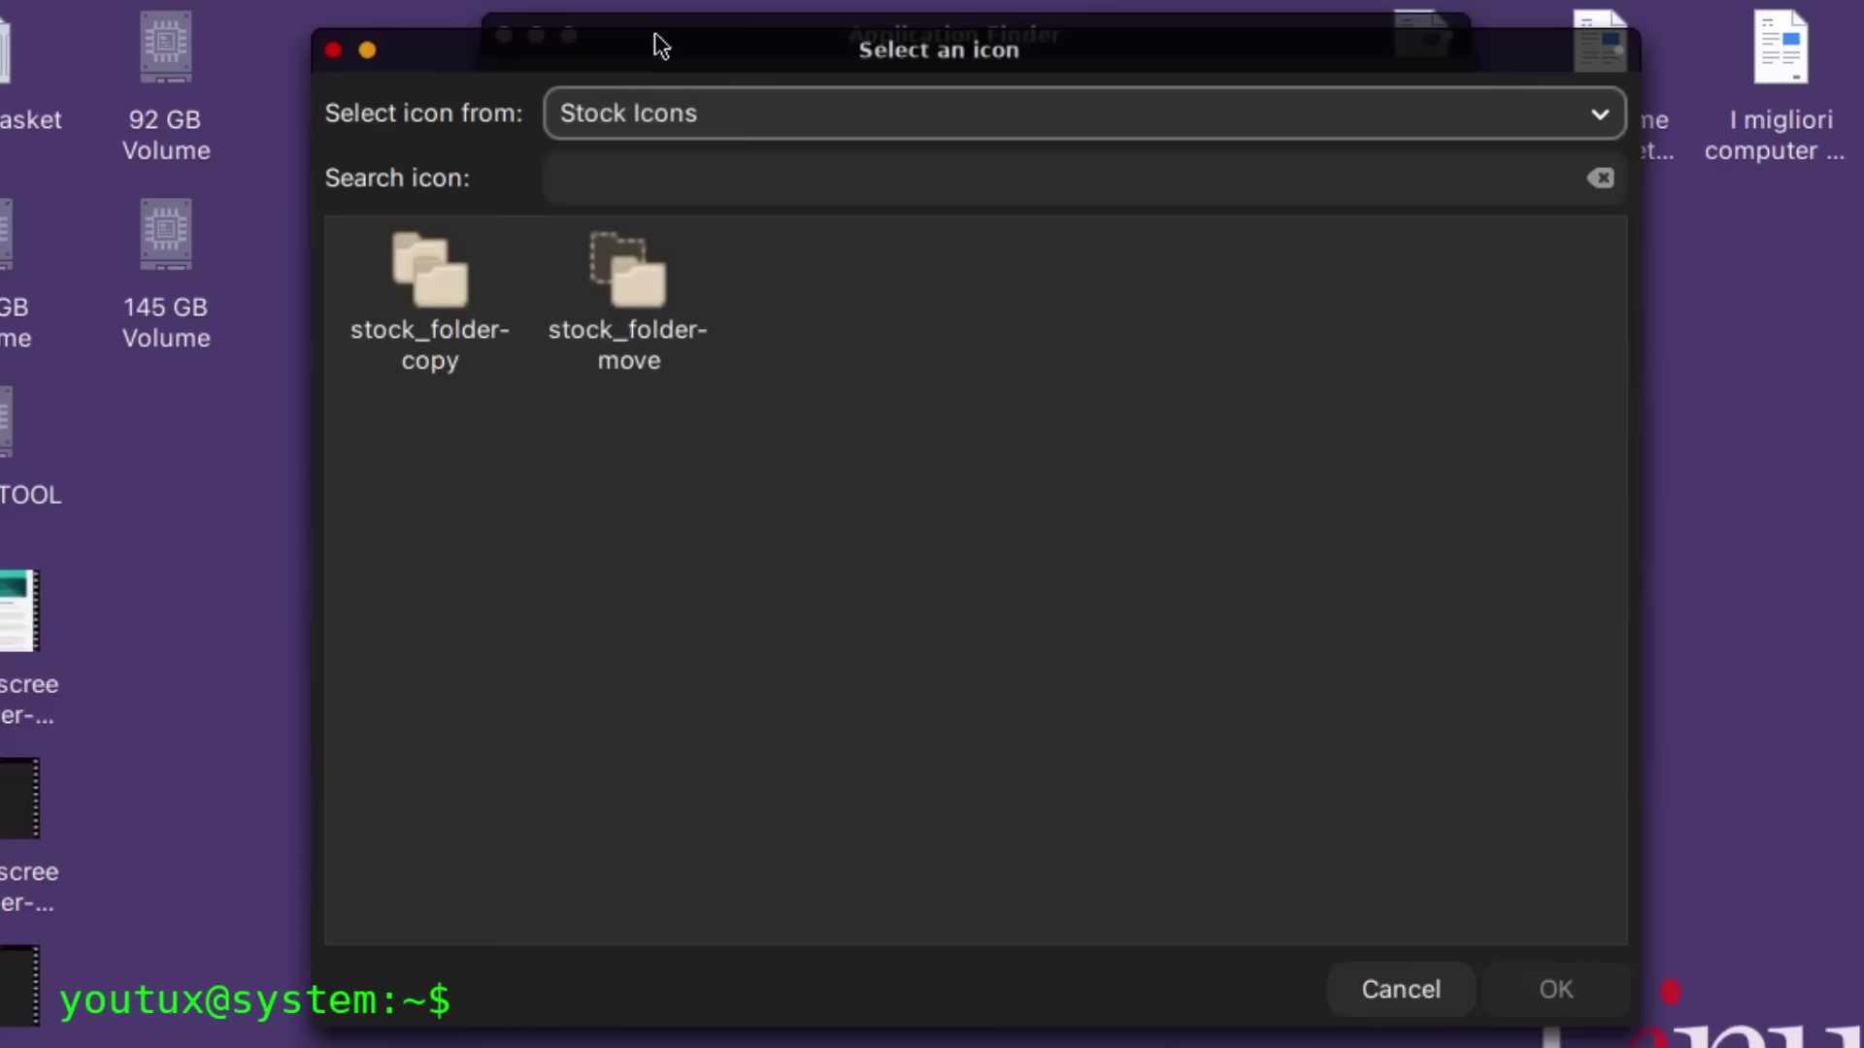
click(664, 113)
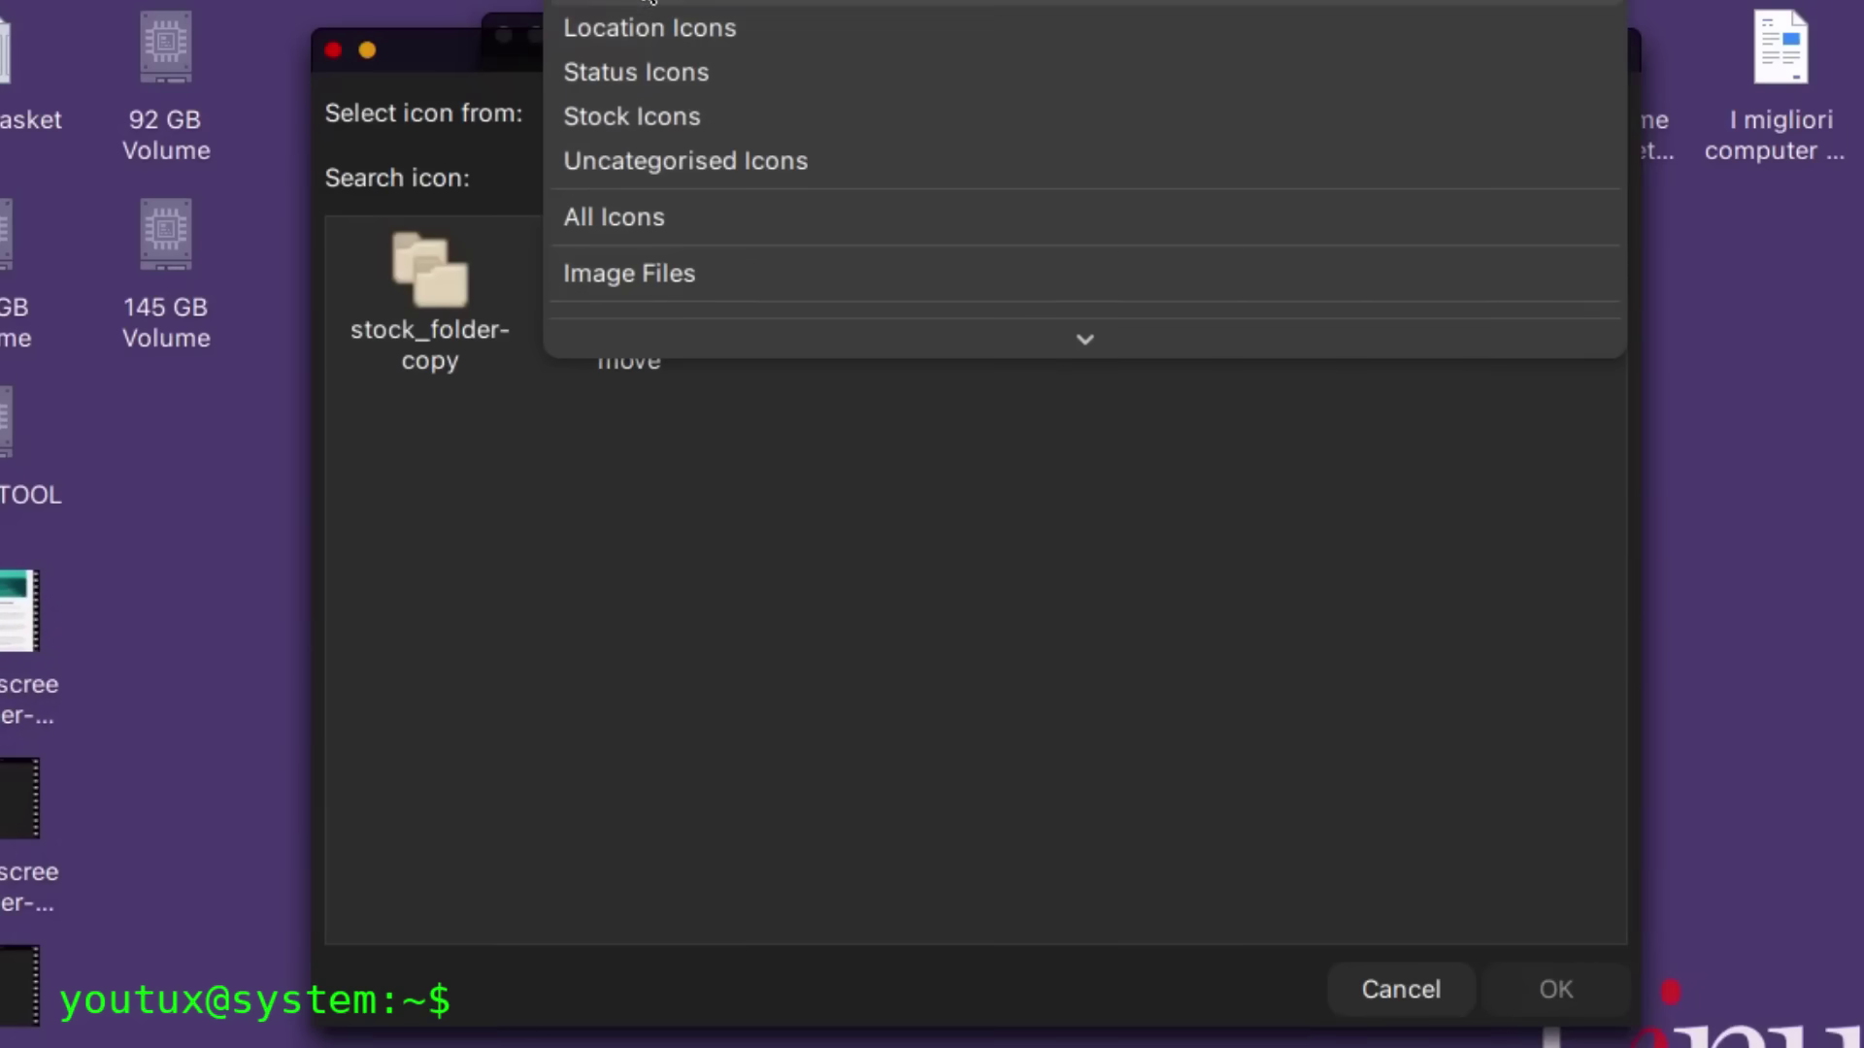
click(656, 27)
click(666, 113)
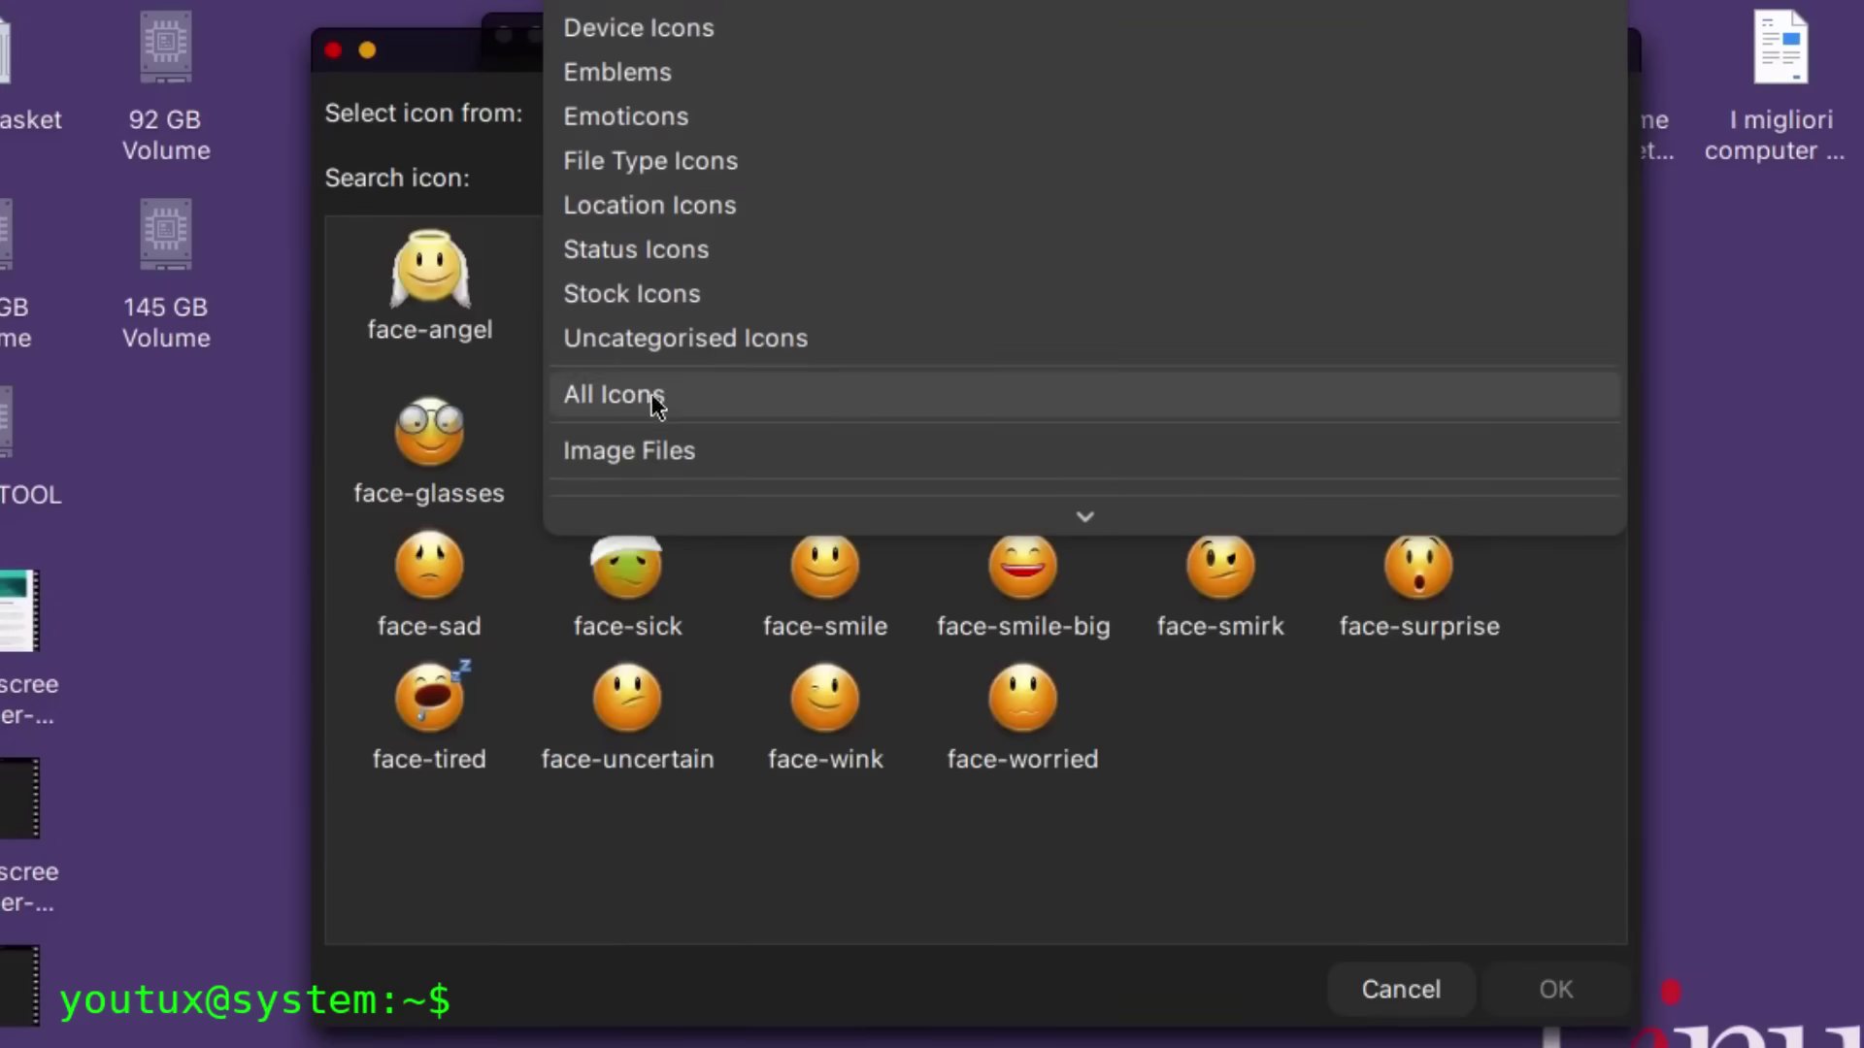
click(653, 452)
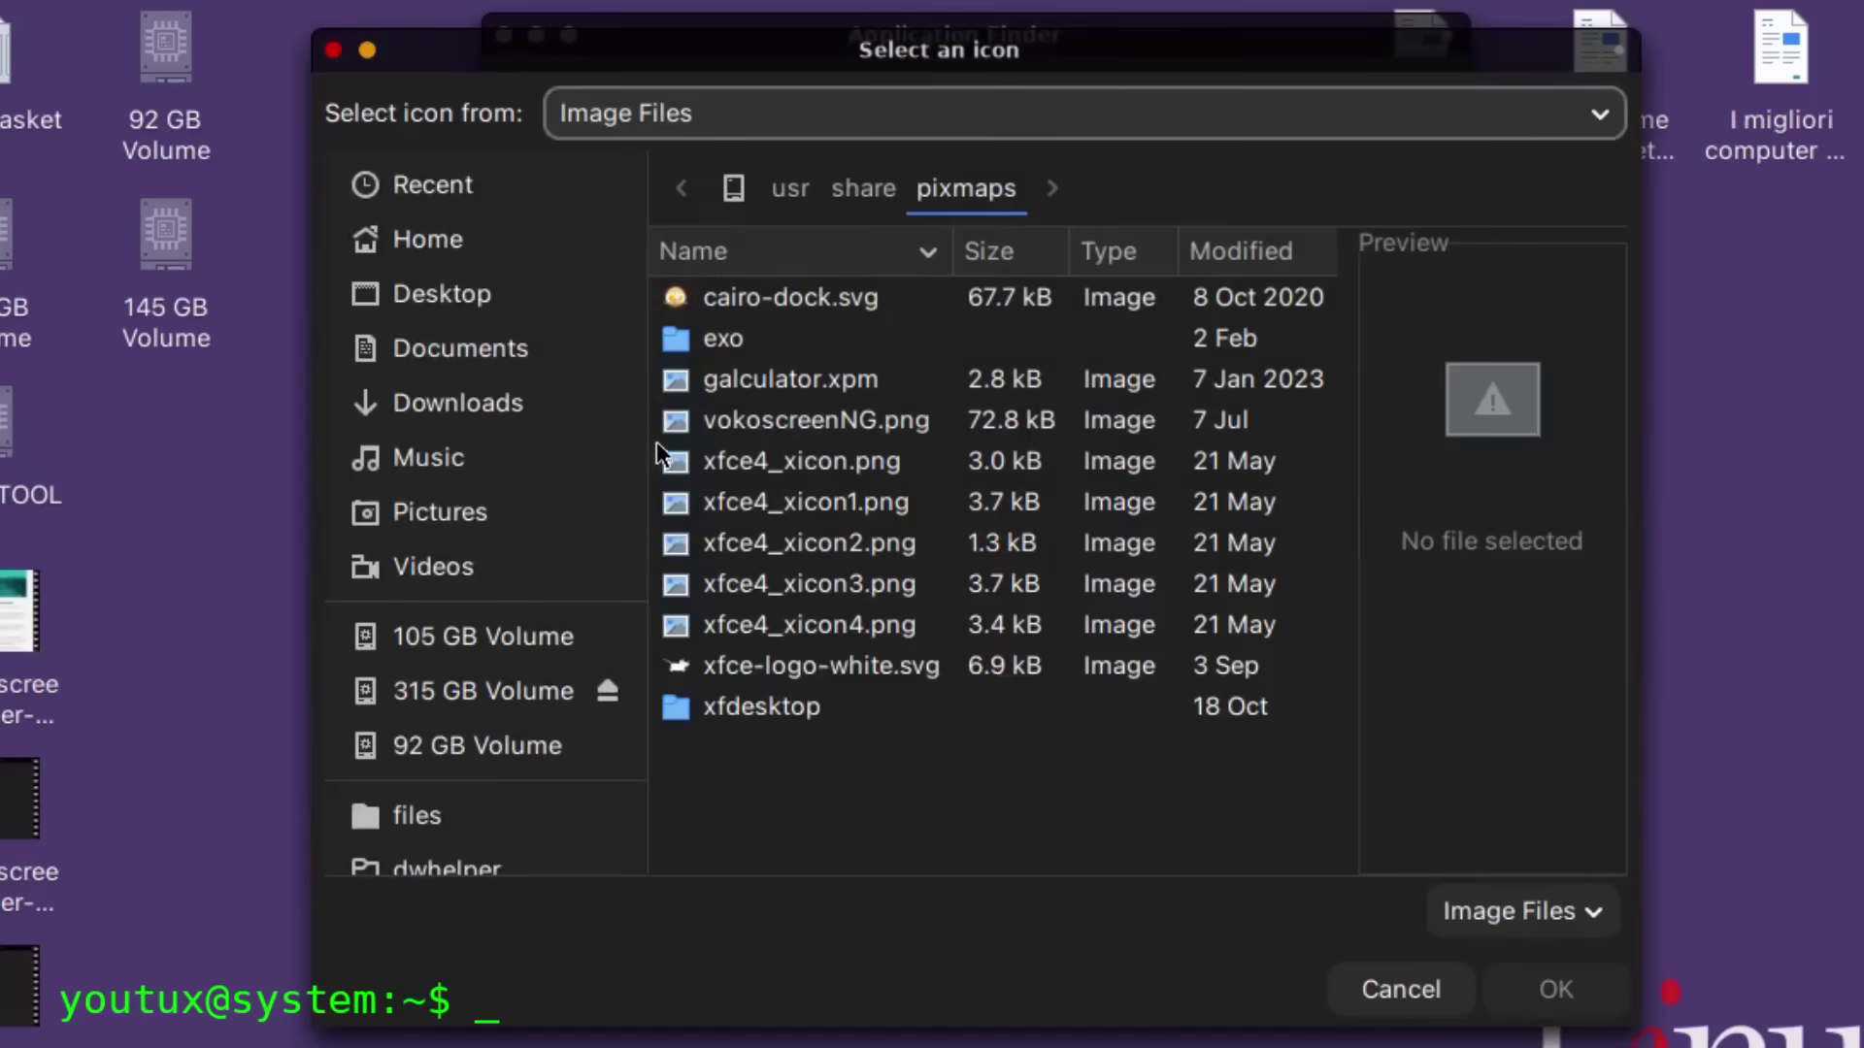
click(751, 118)
click(736, 74)
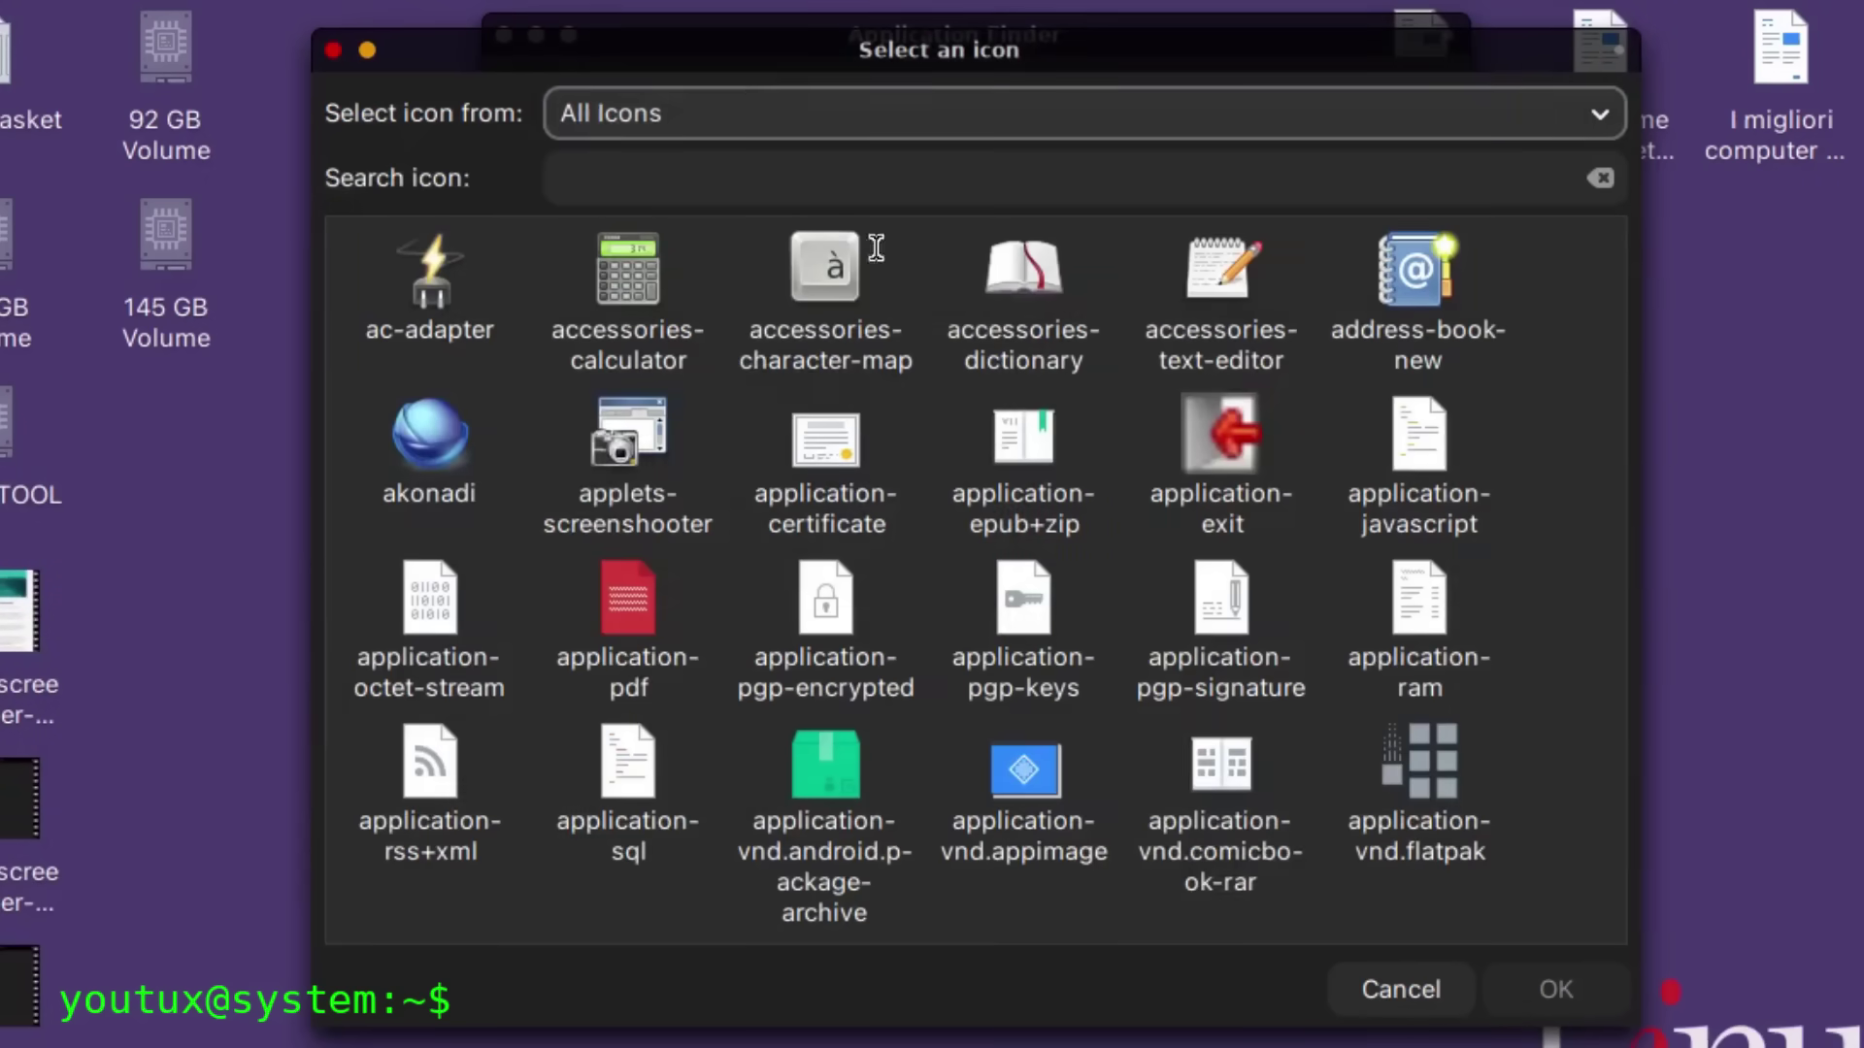
click(1389, 994)
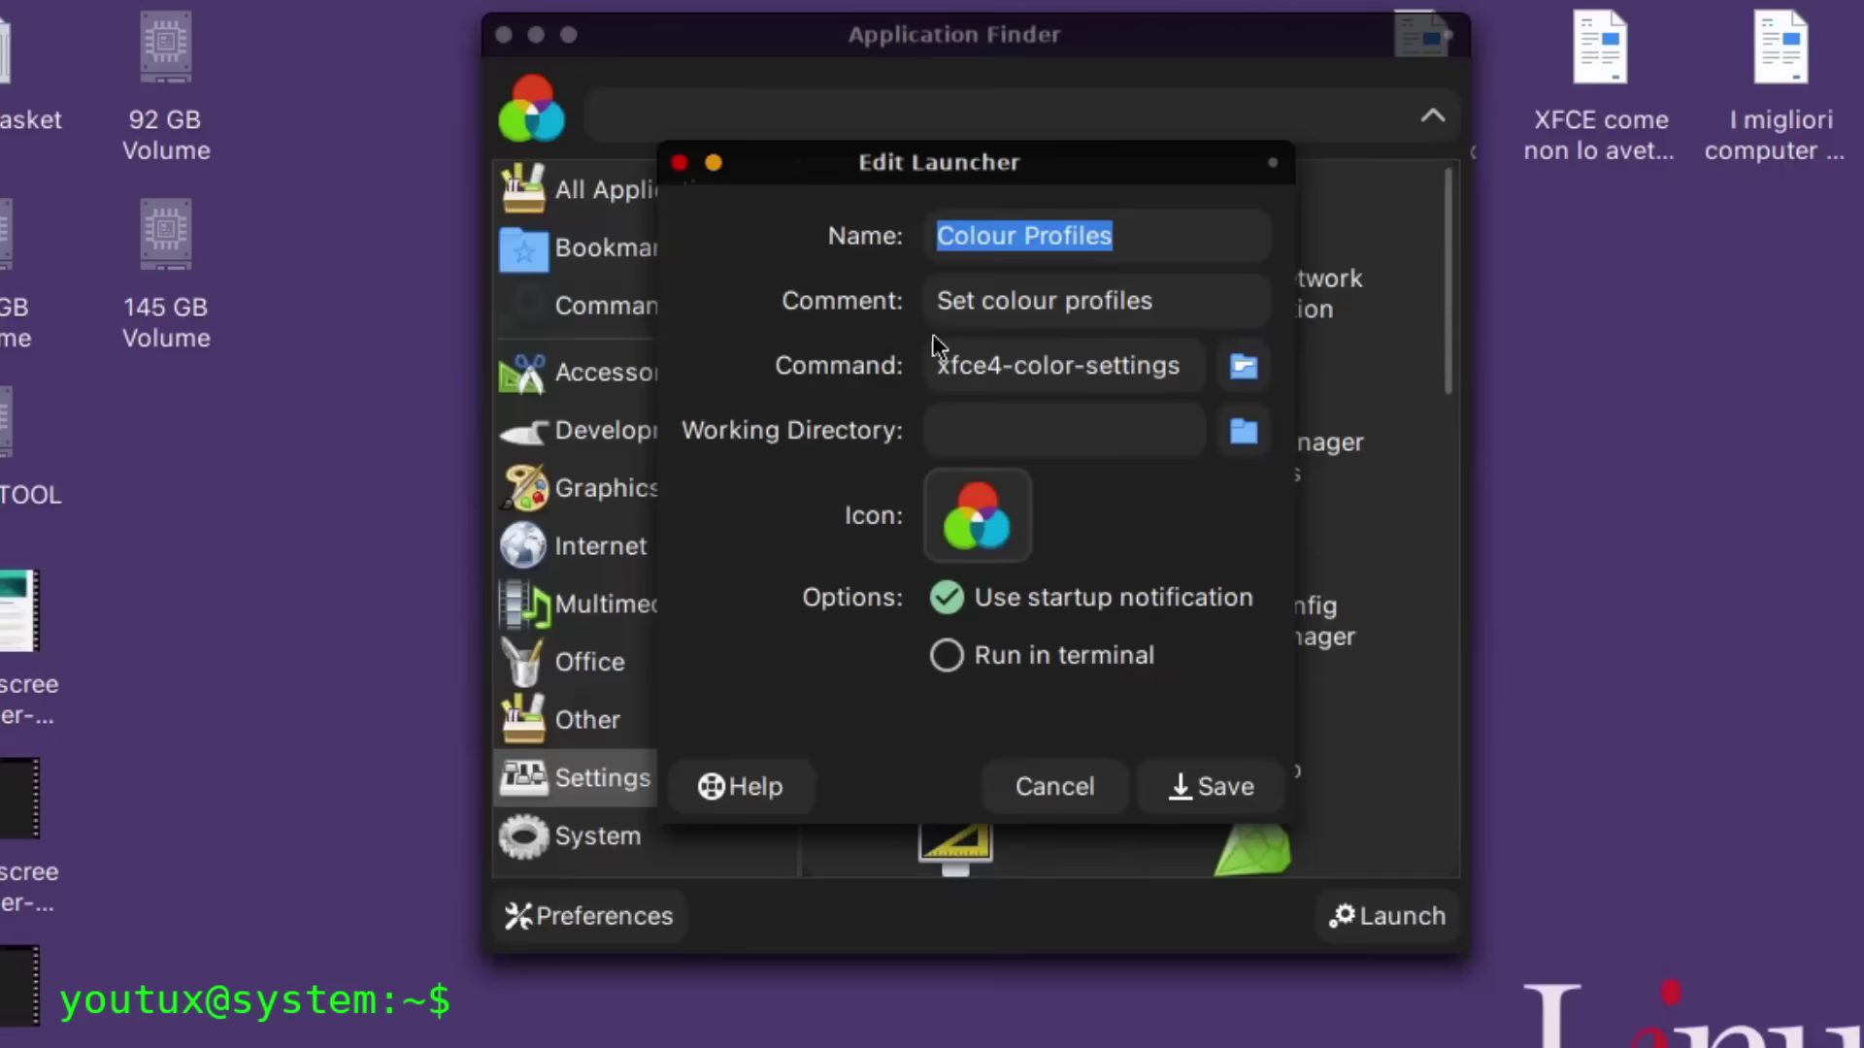
click(1051, 784)
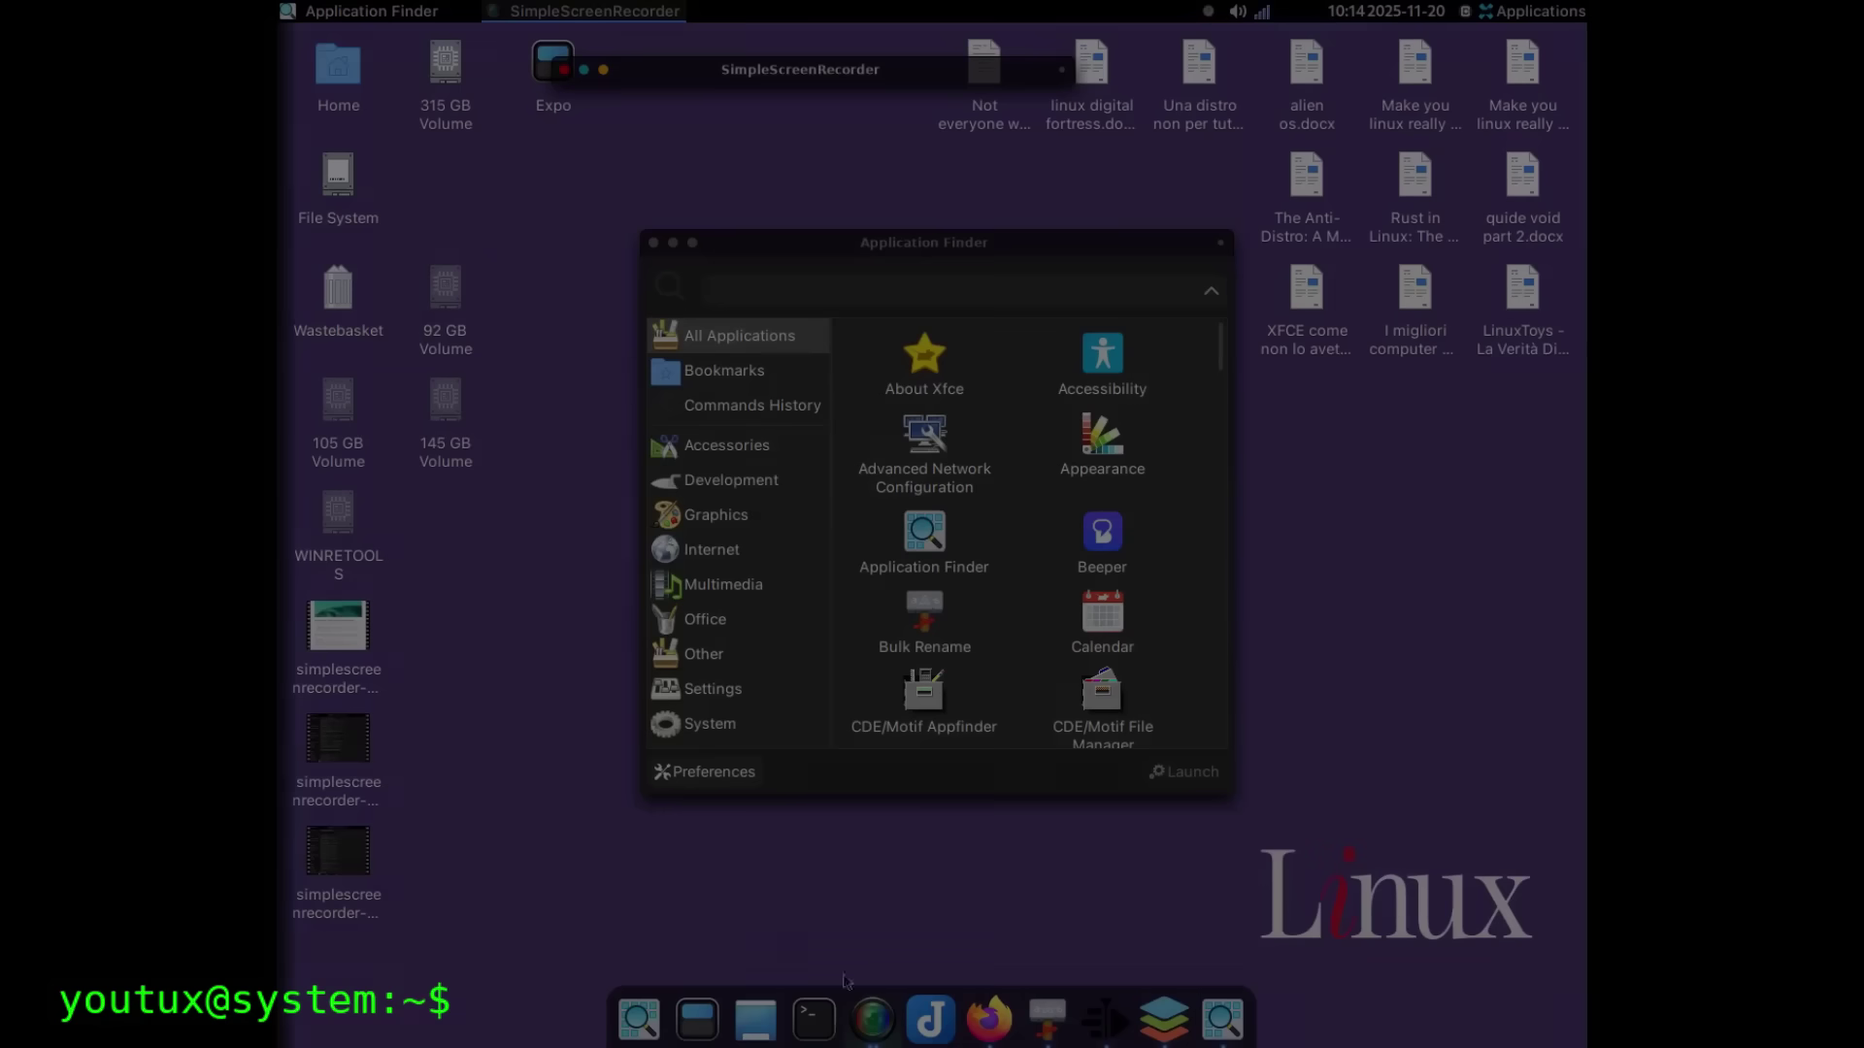
- Run fastfetch in a new terminal to show the Void Linux, Xfce 4.20 system summary
click(813, 1020)
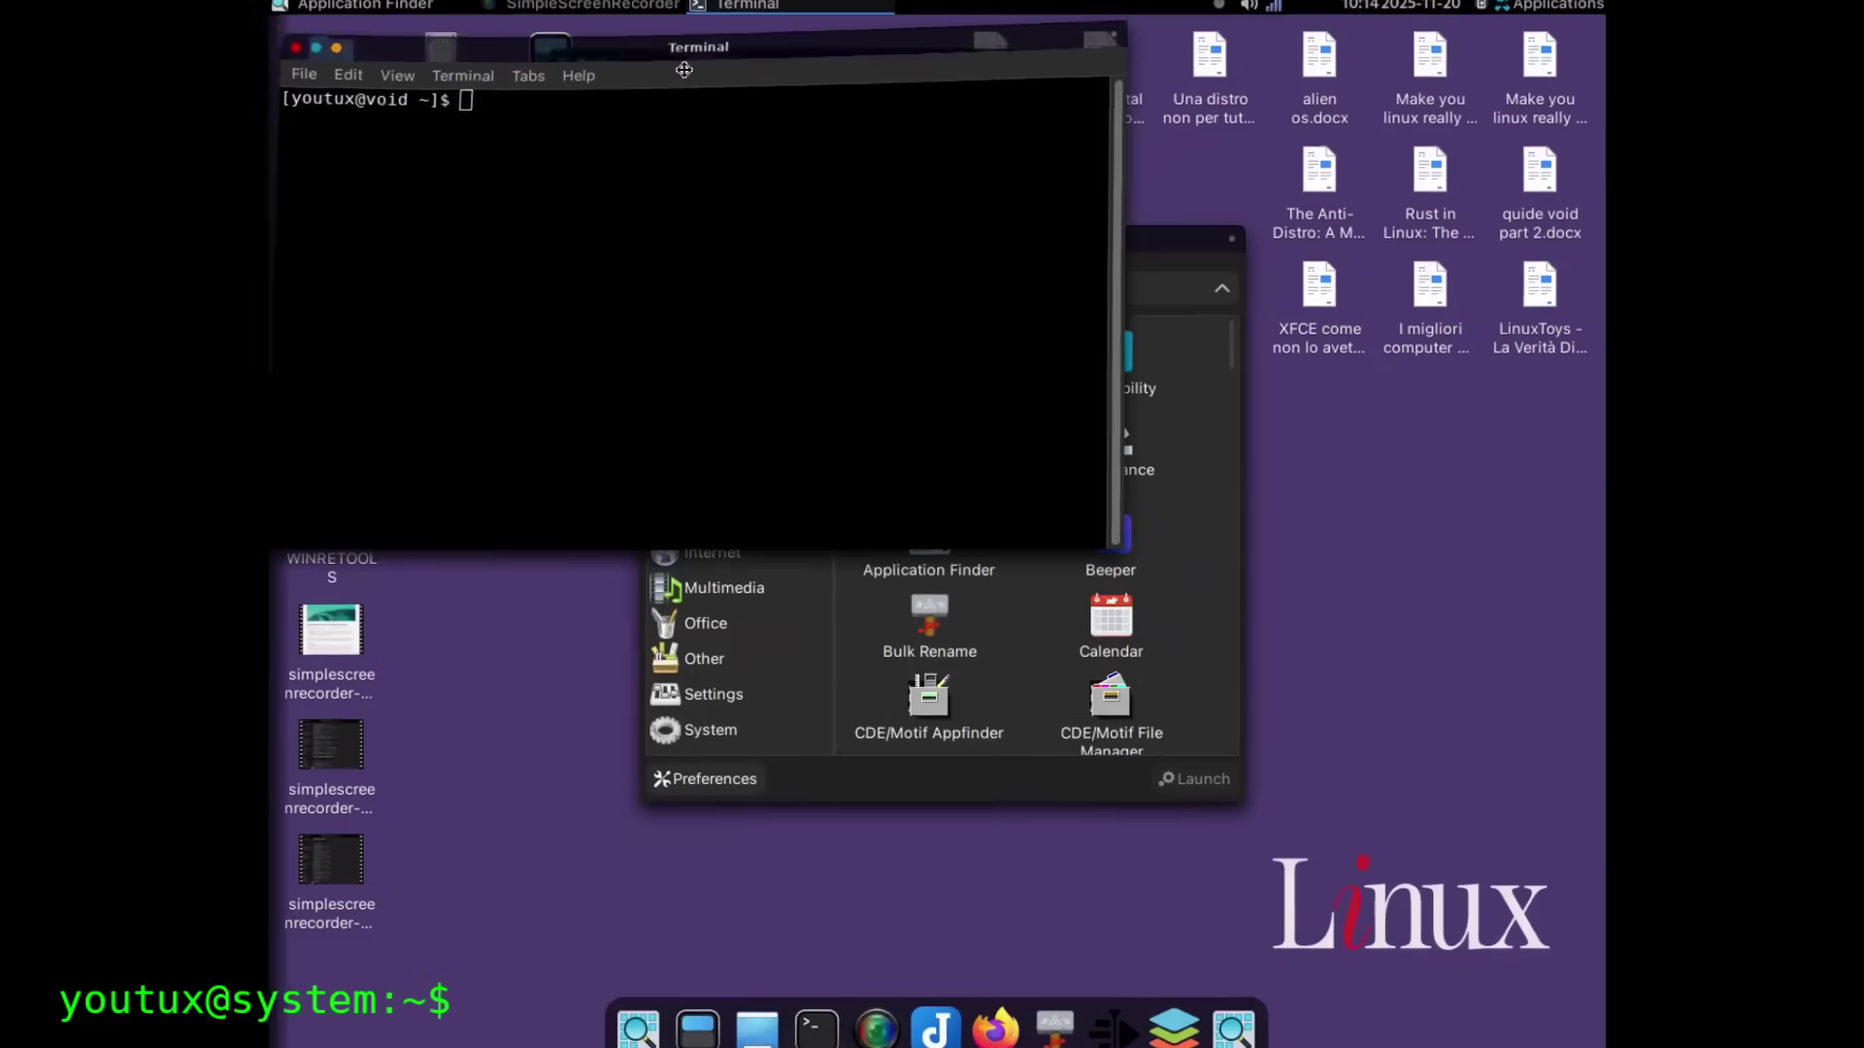
text(fast)
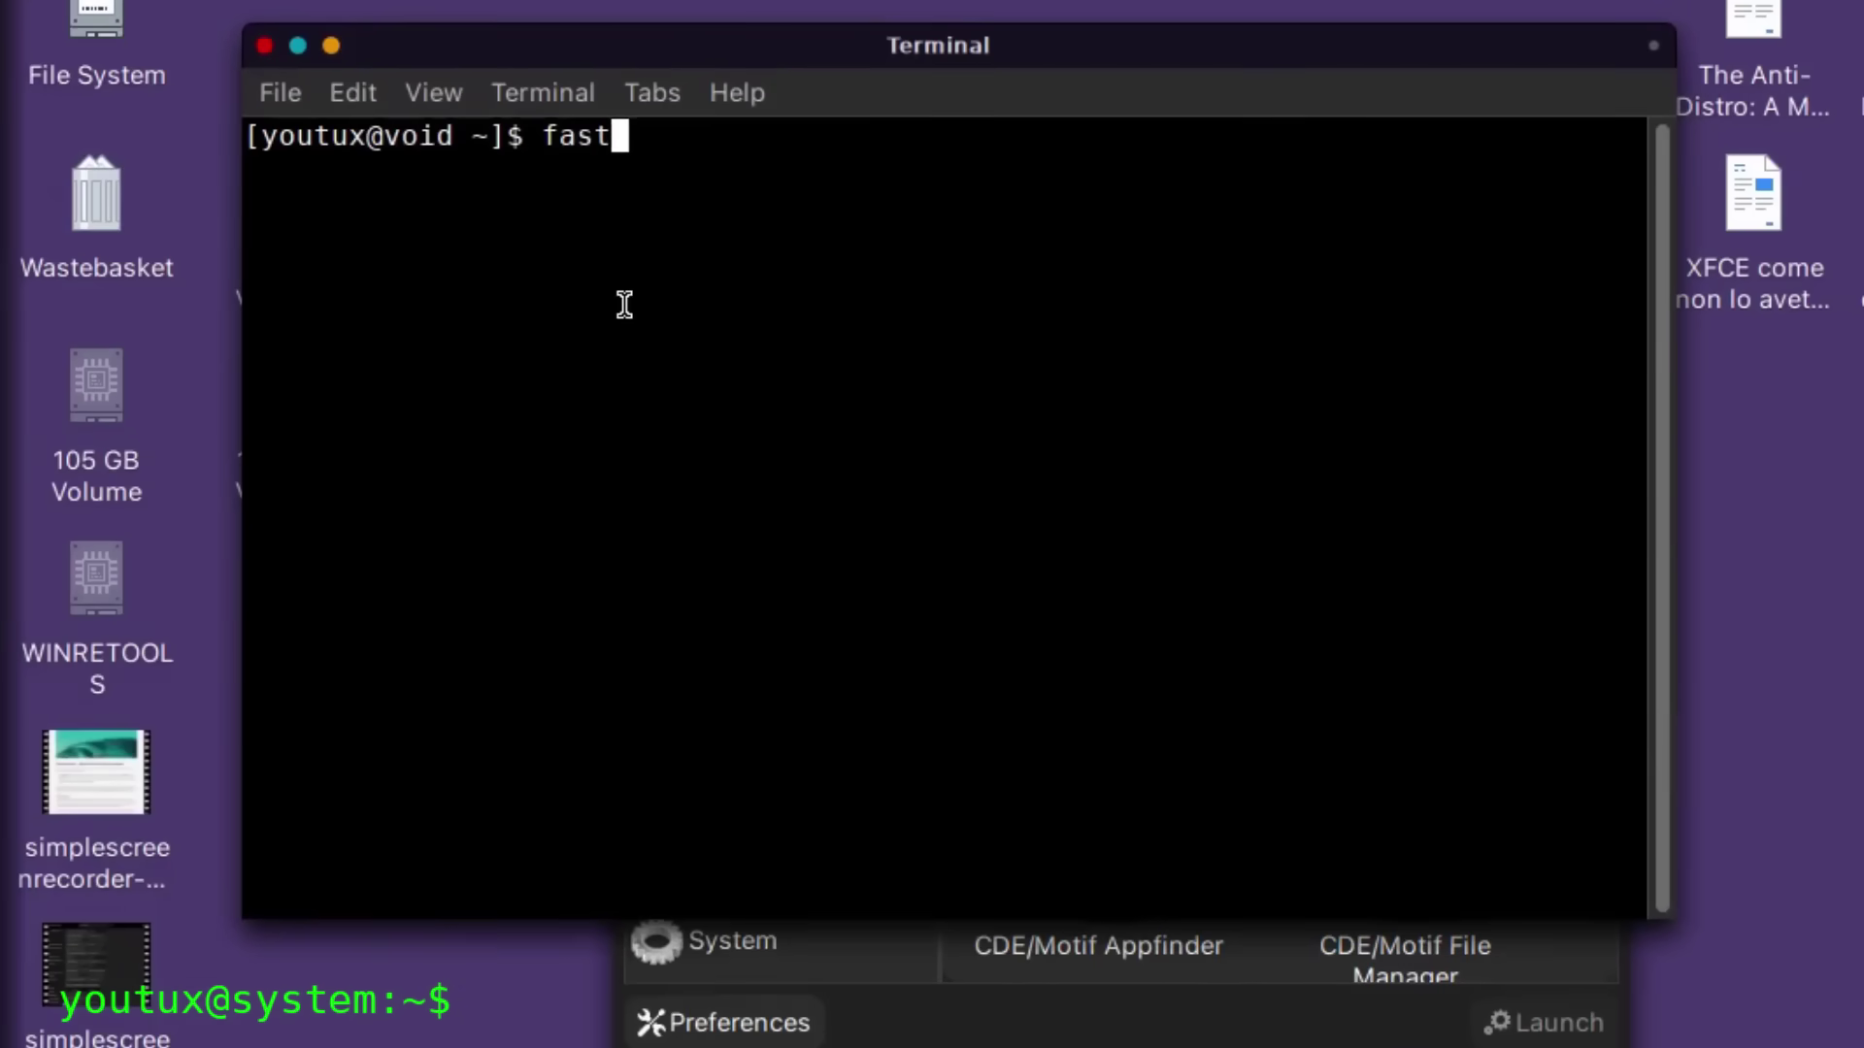
text(fetch)
key(Return)
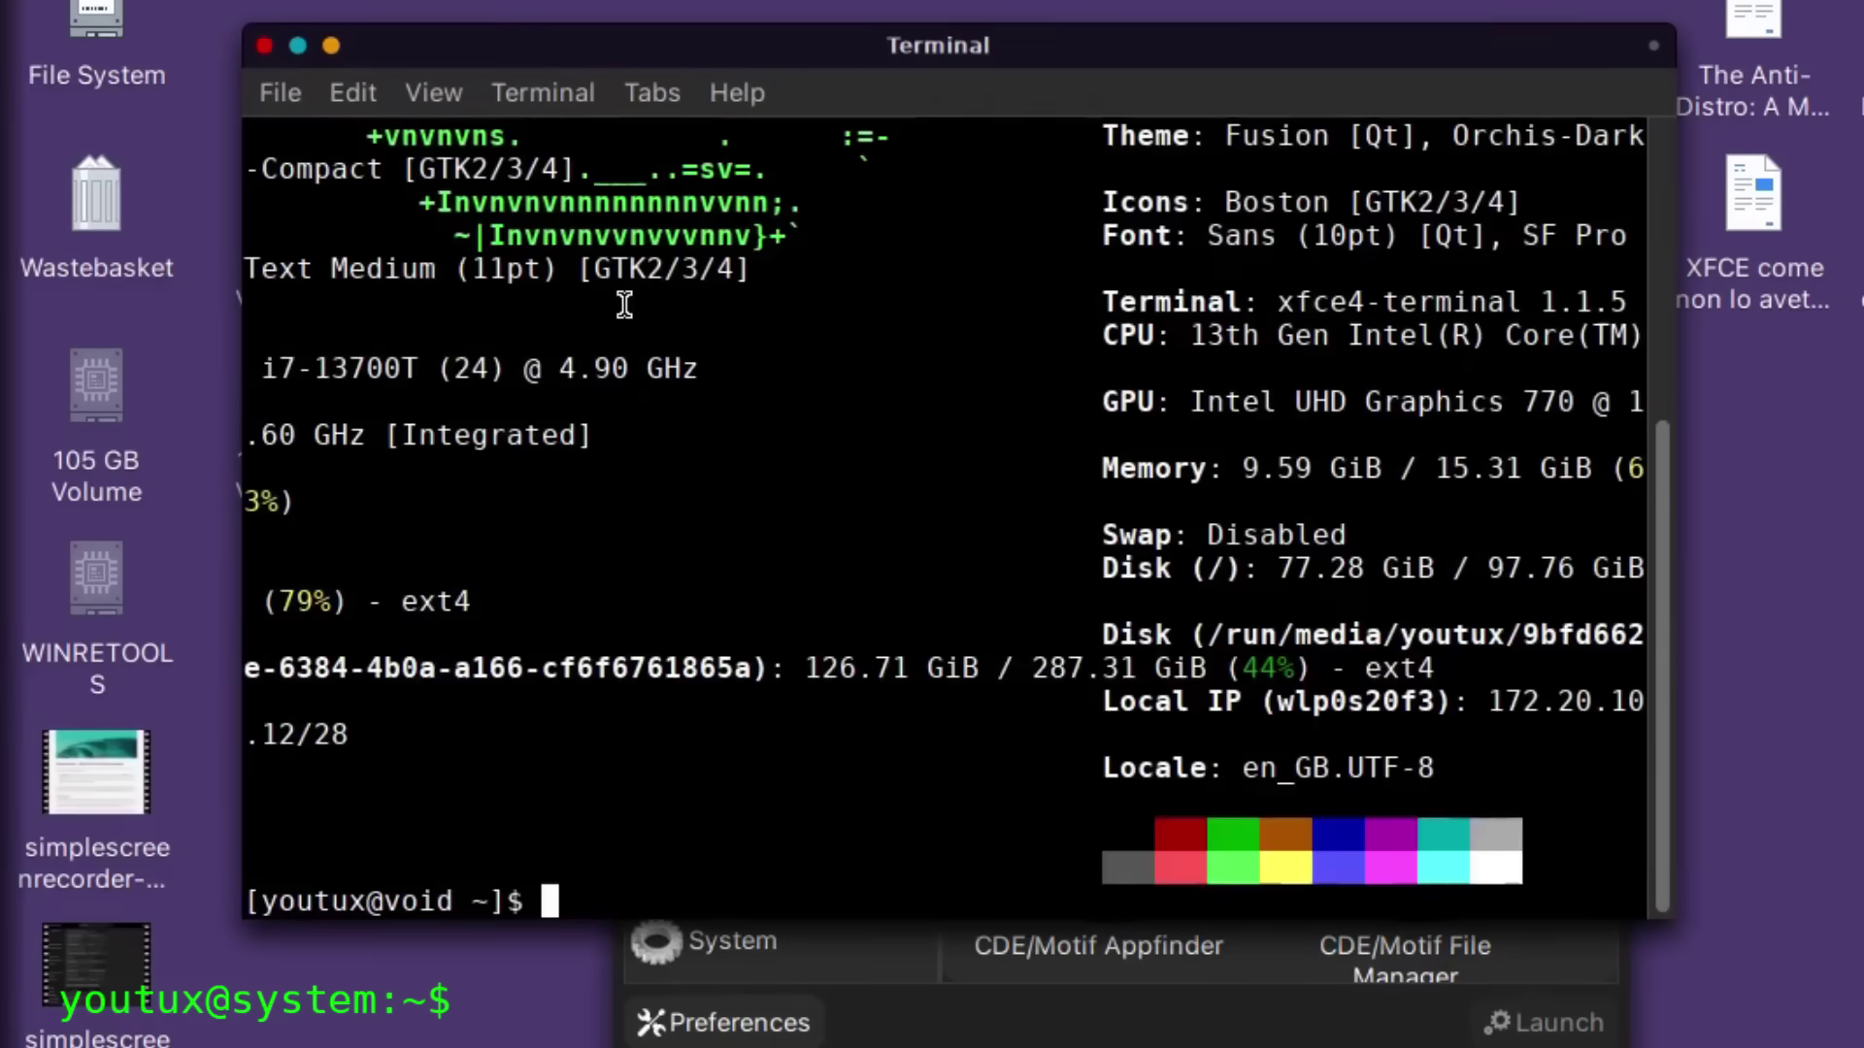
scroll(823, 602, up, 5)
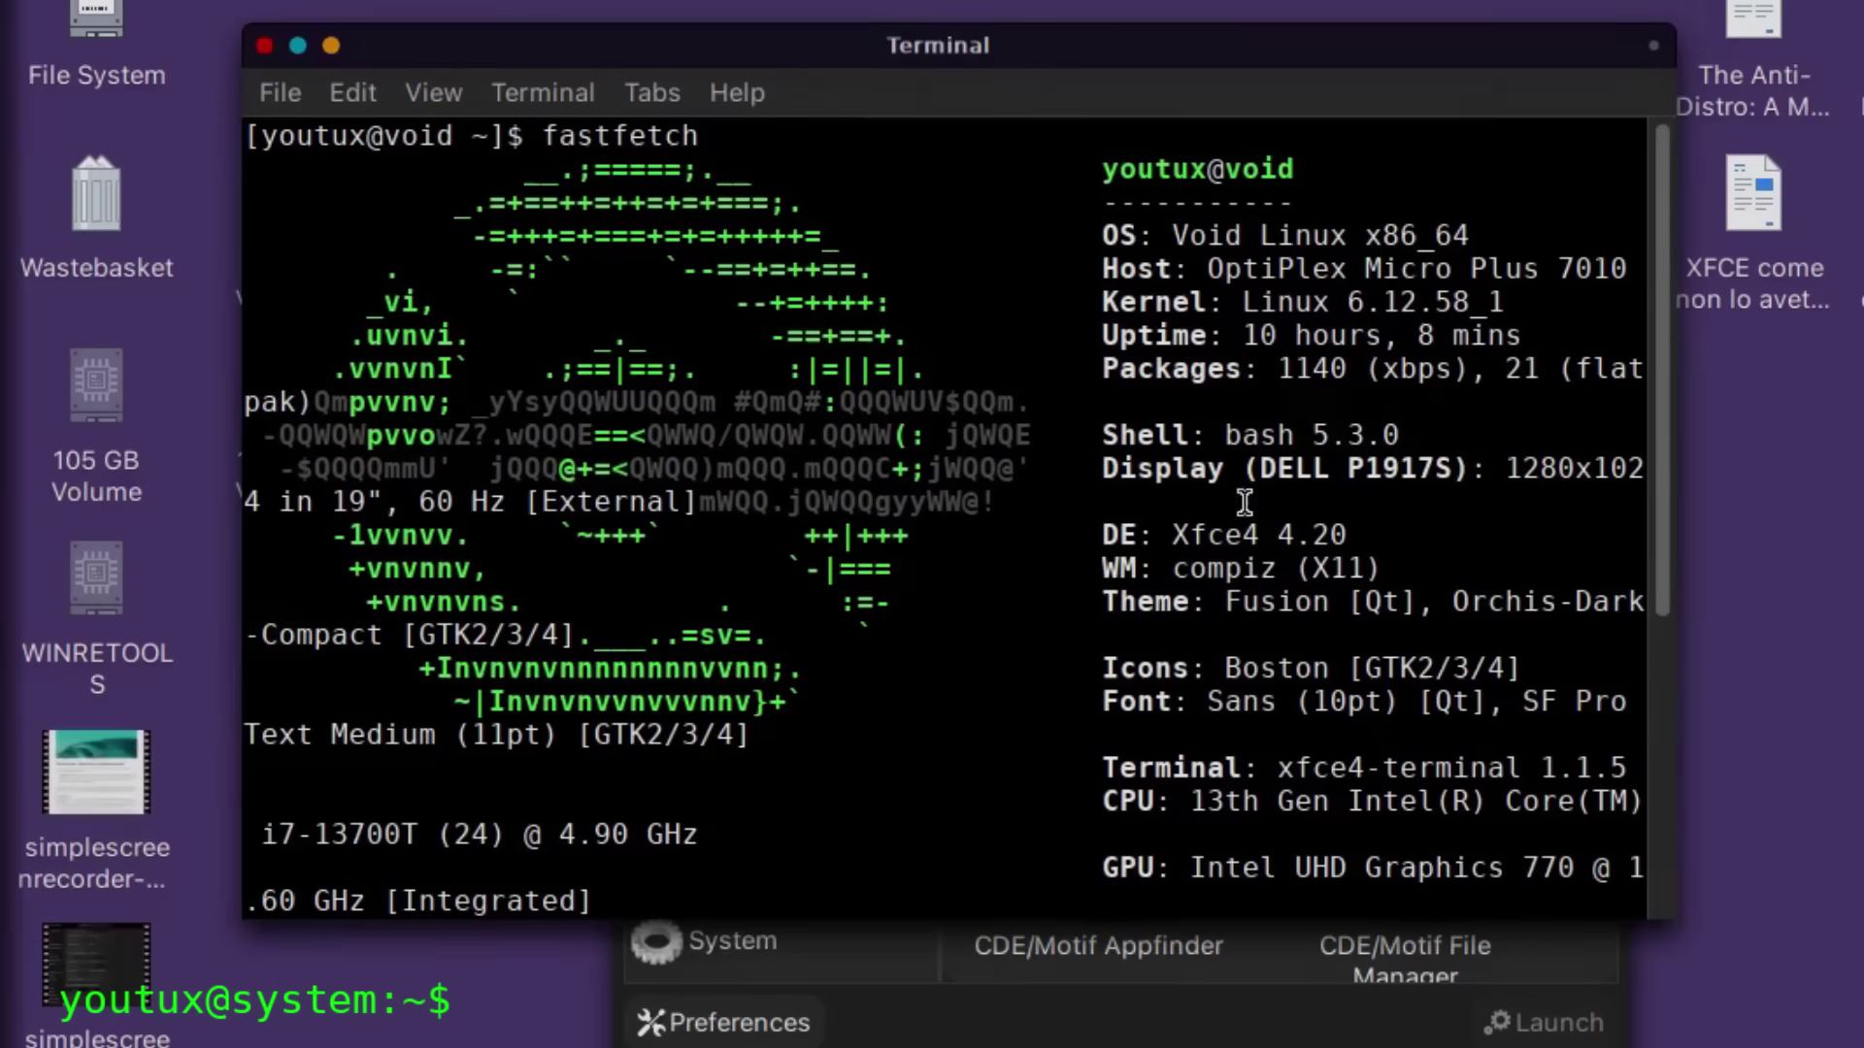
key(super+r)
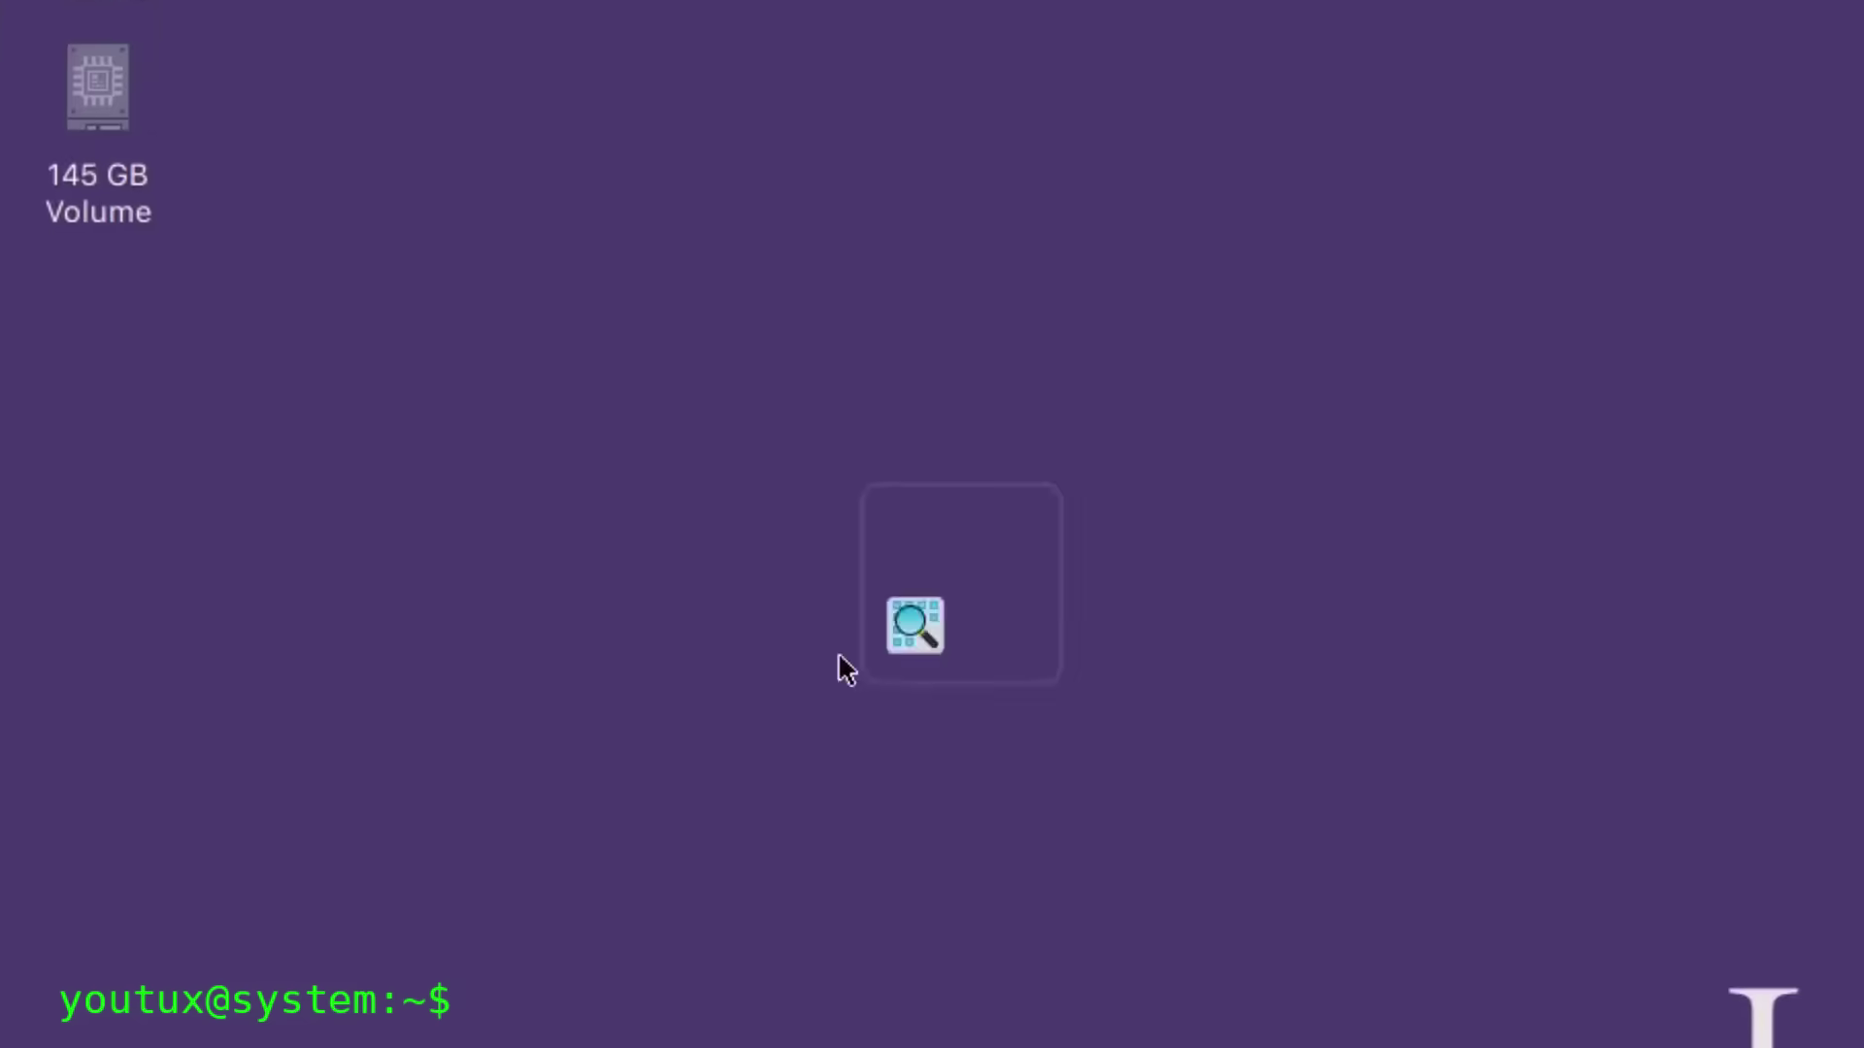
- Open the expanded Application Finder and set its item icon size to Large
drag(719, 853, 802, 998)
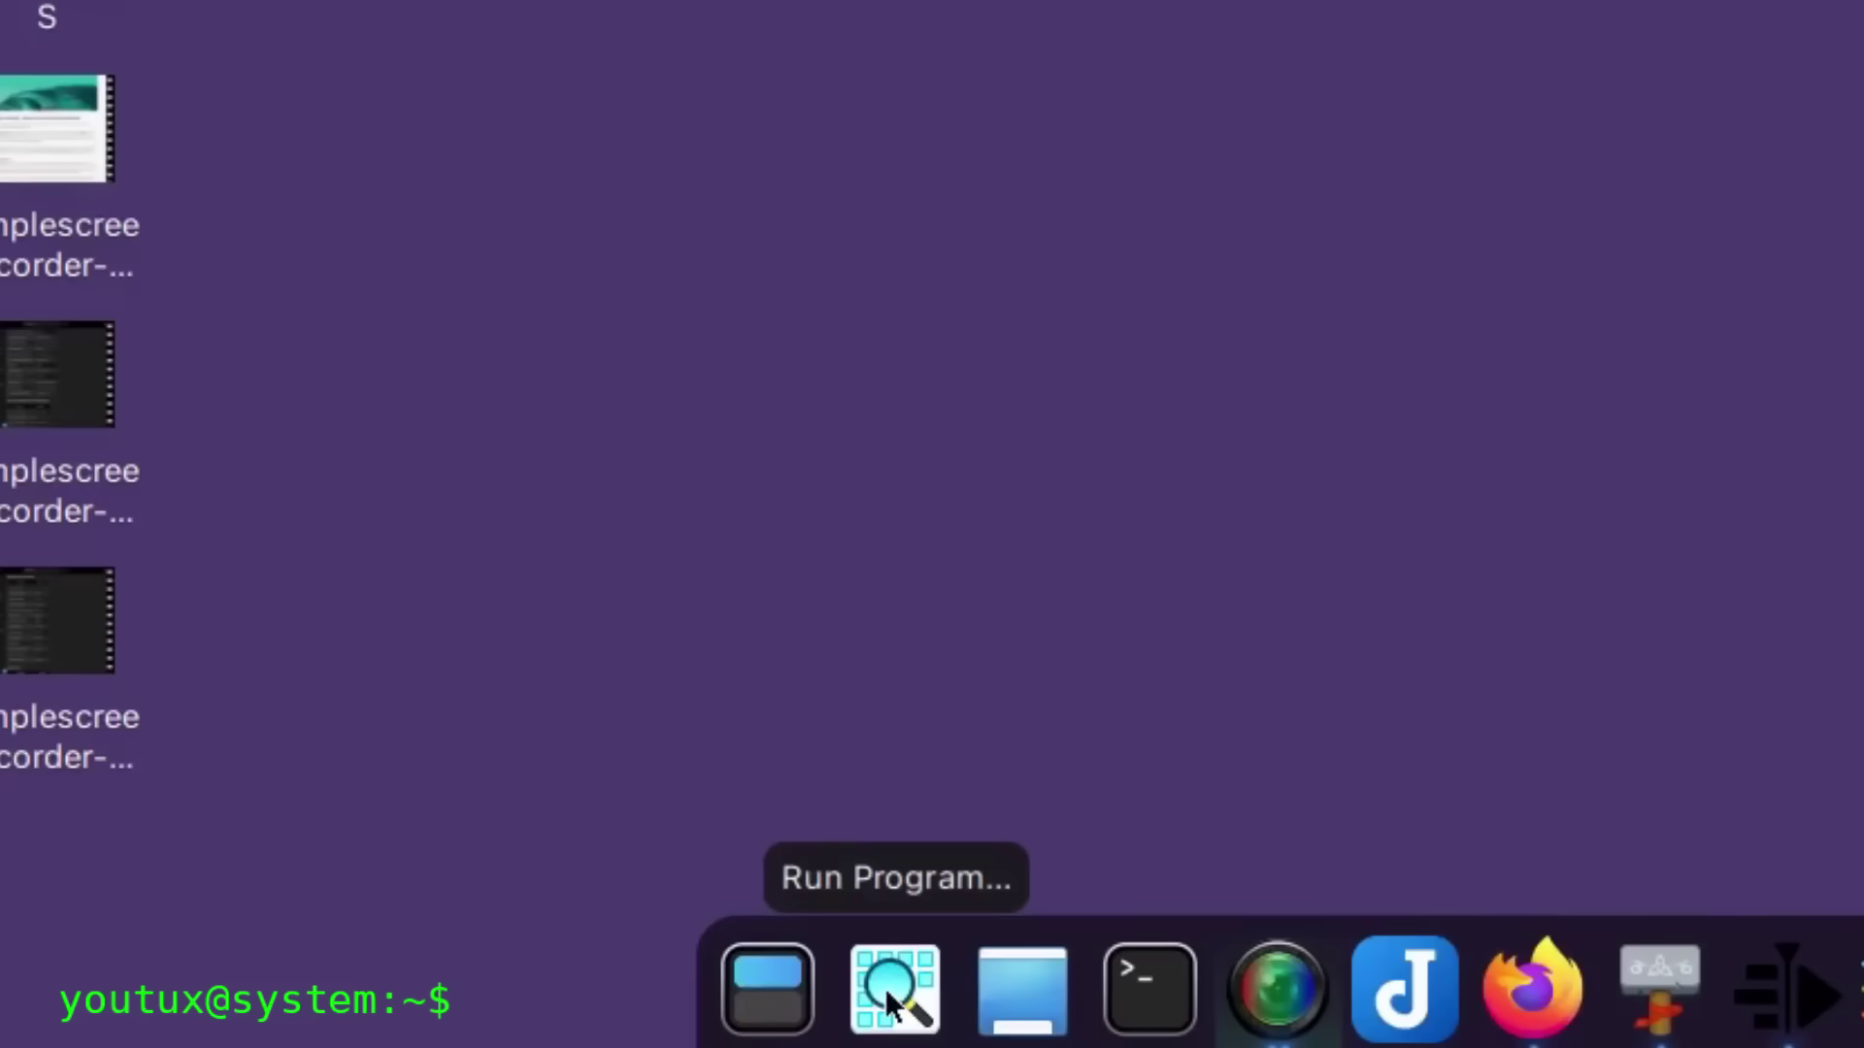
click(790, 994)
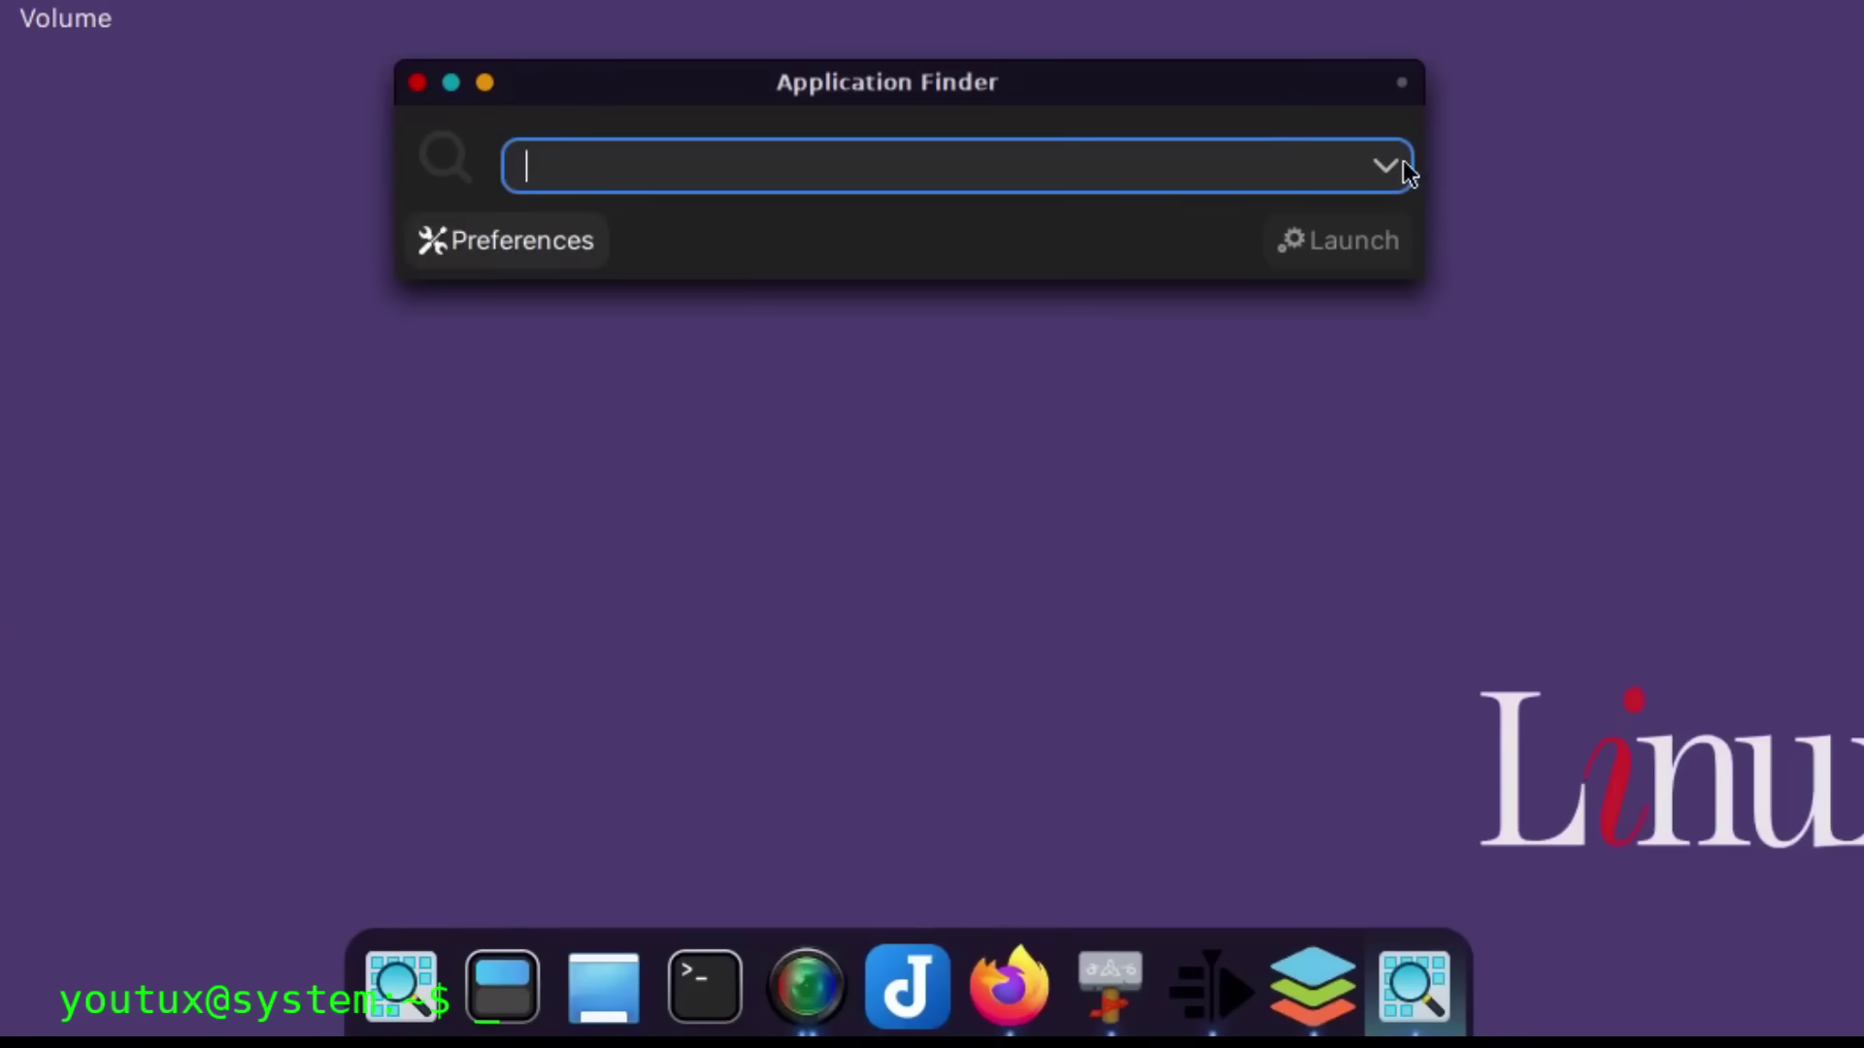
click(1387, 165)
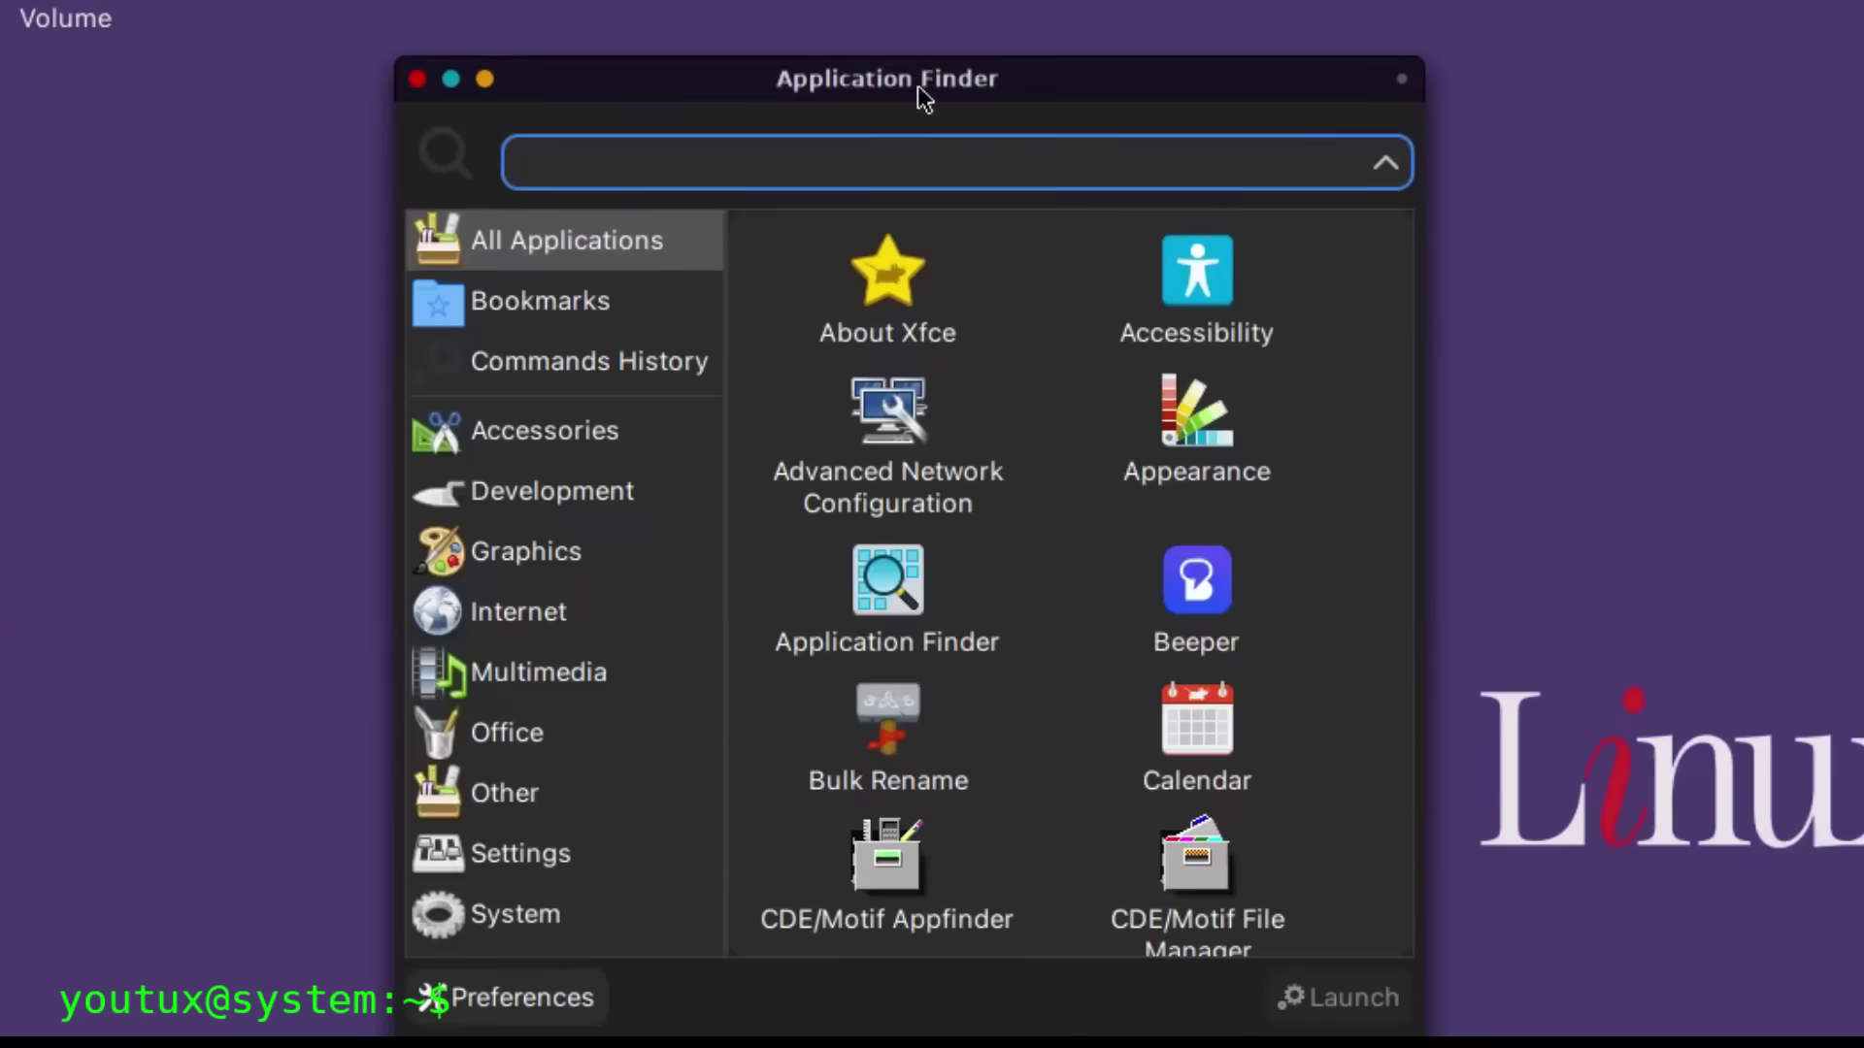
drag(919, 100, 912, 4)
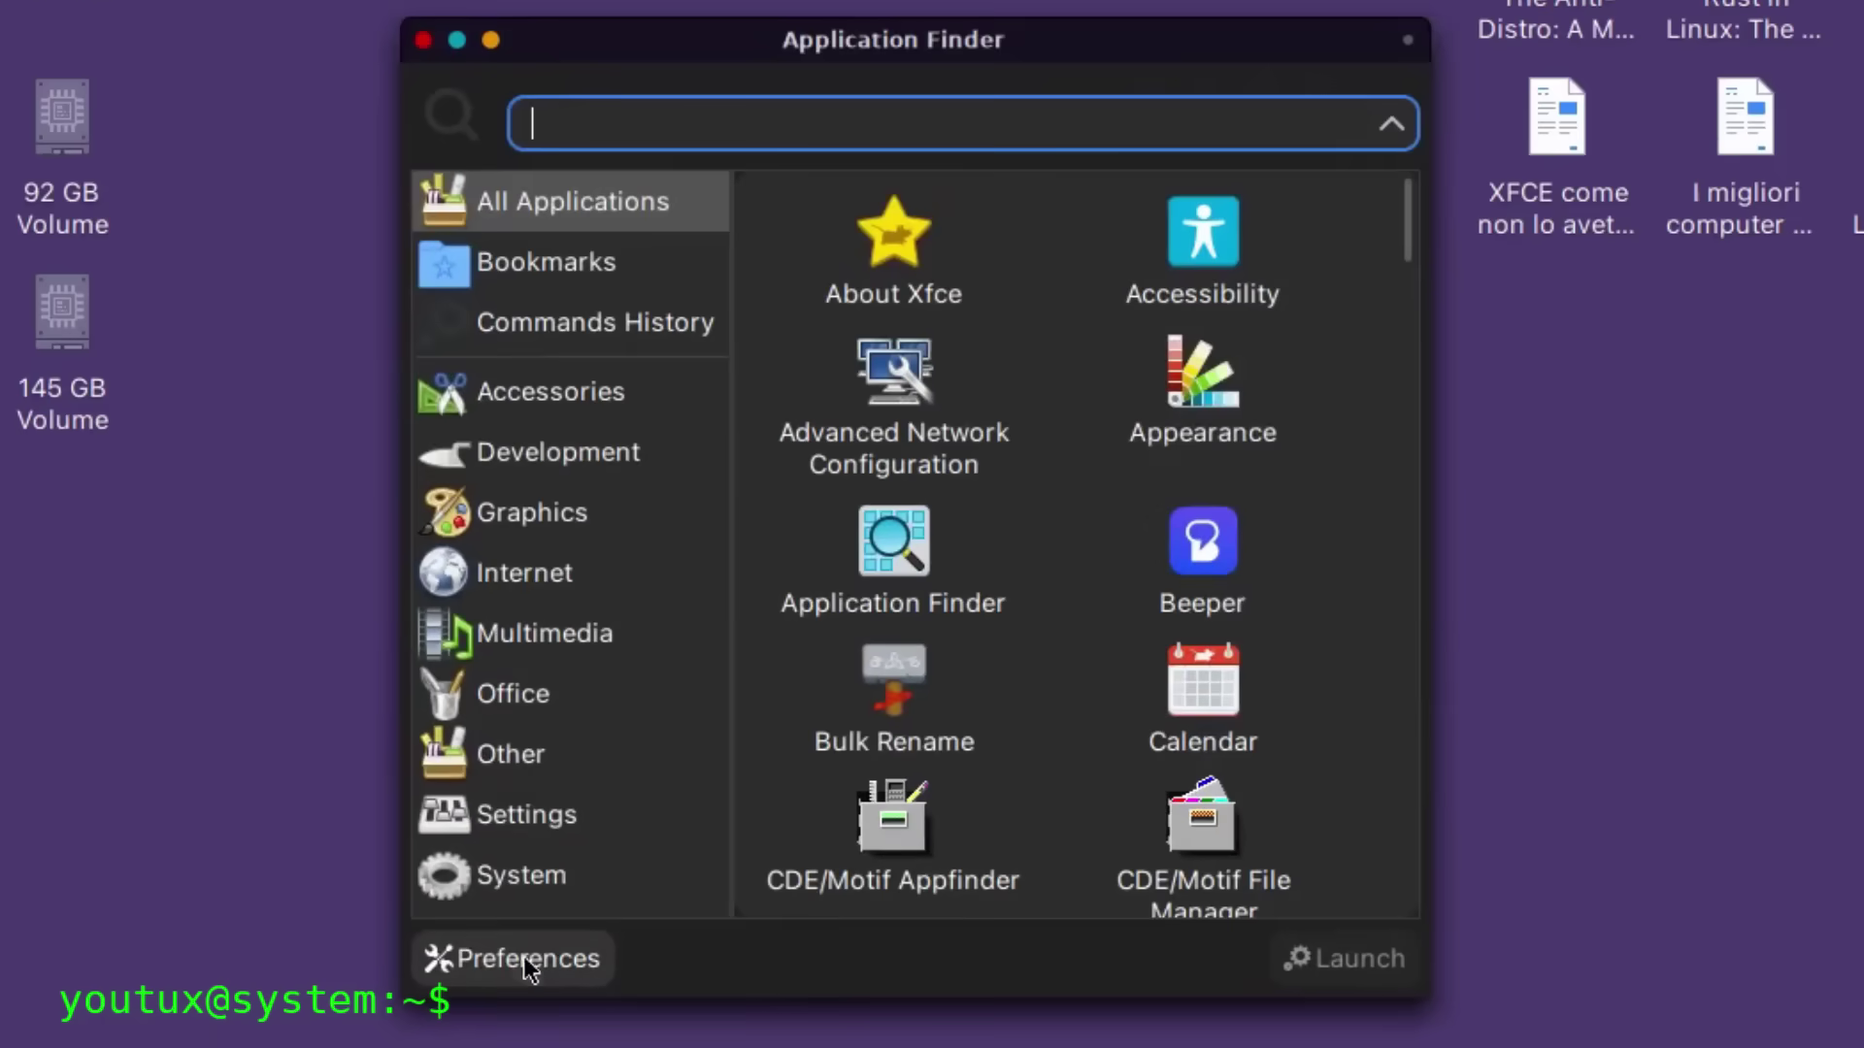
click(522, 627)
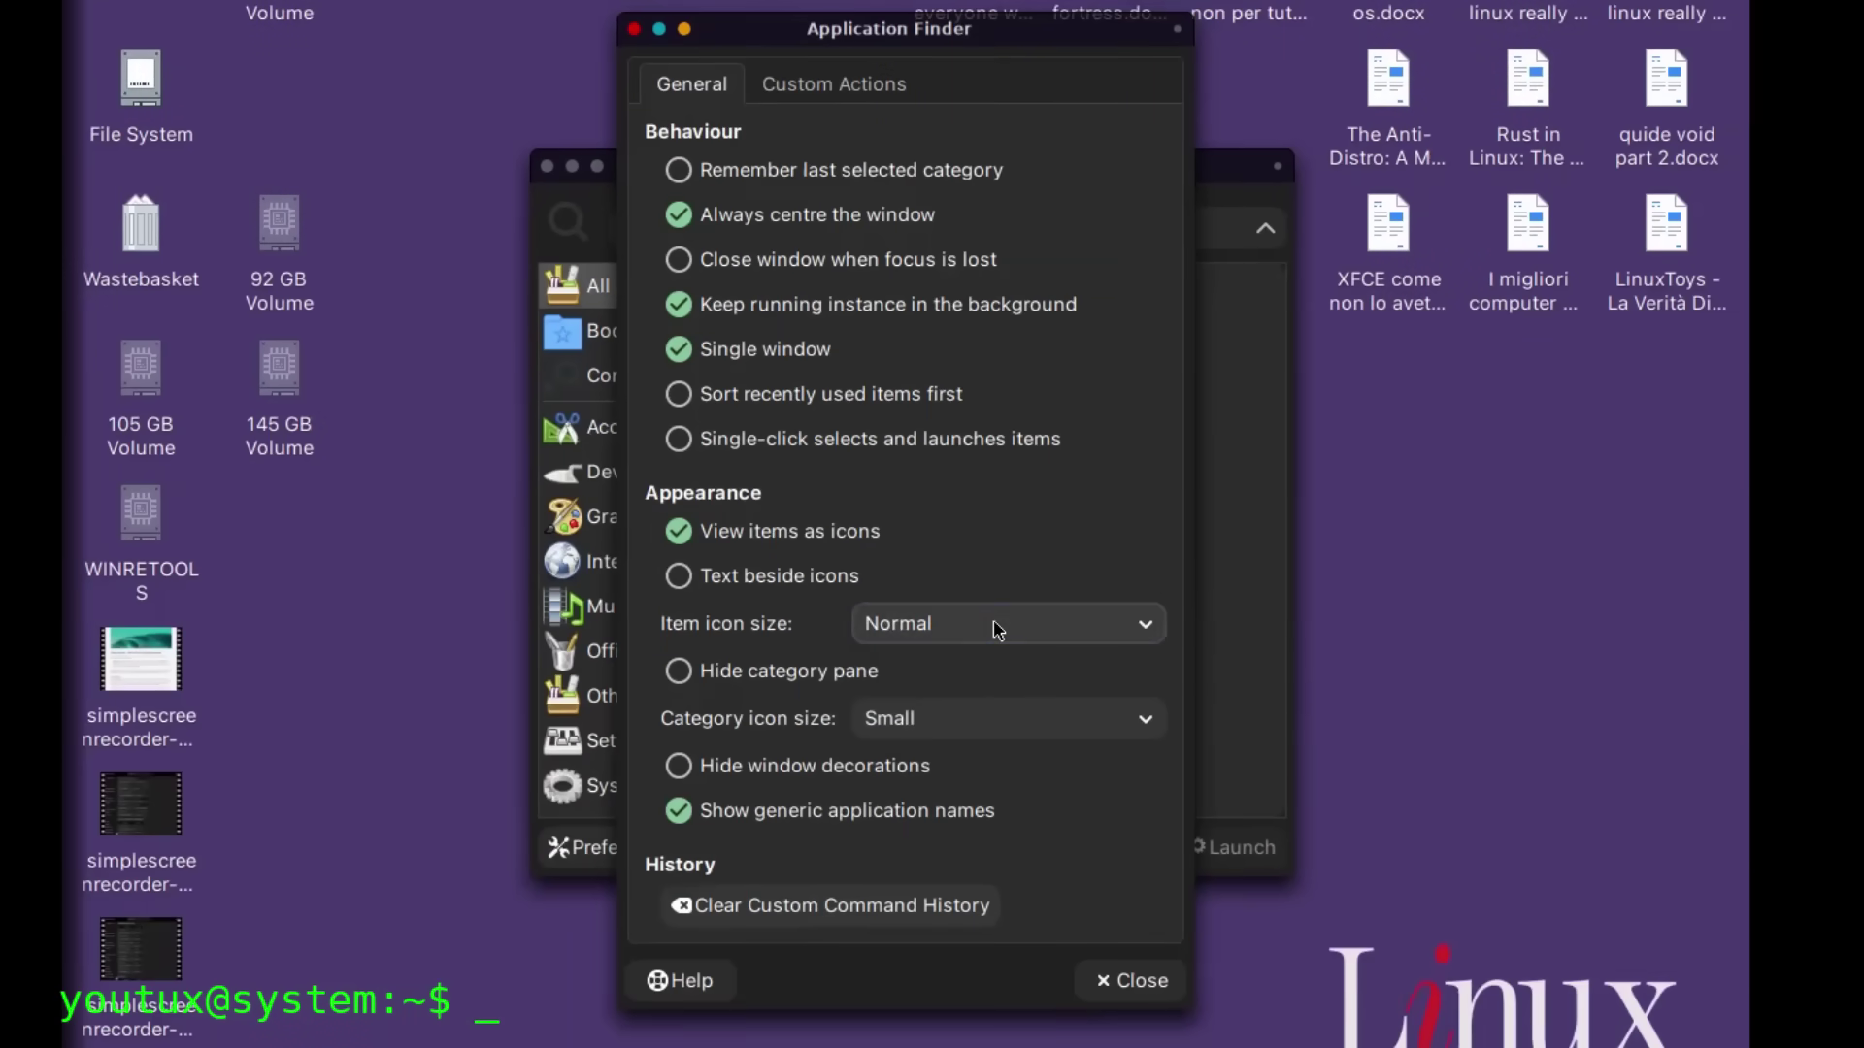
click(997, 629)
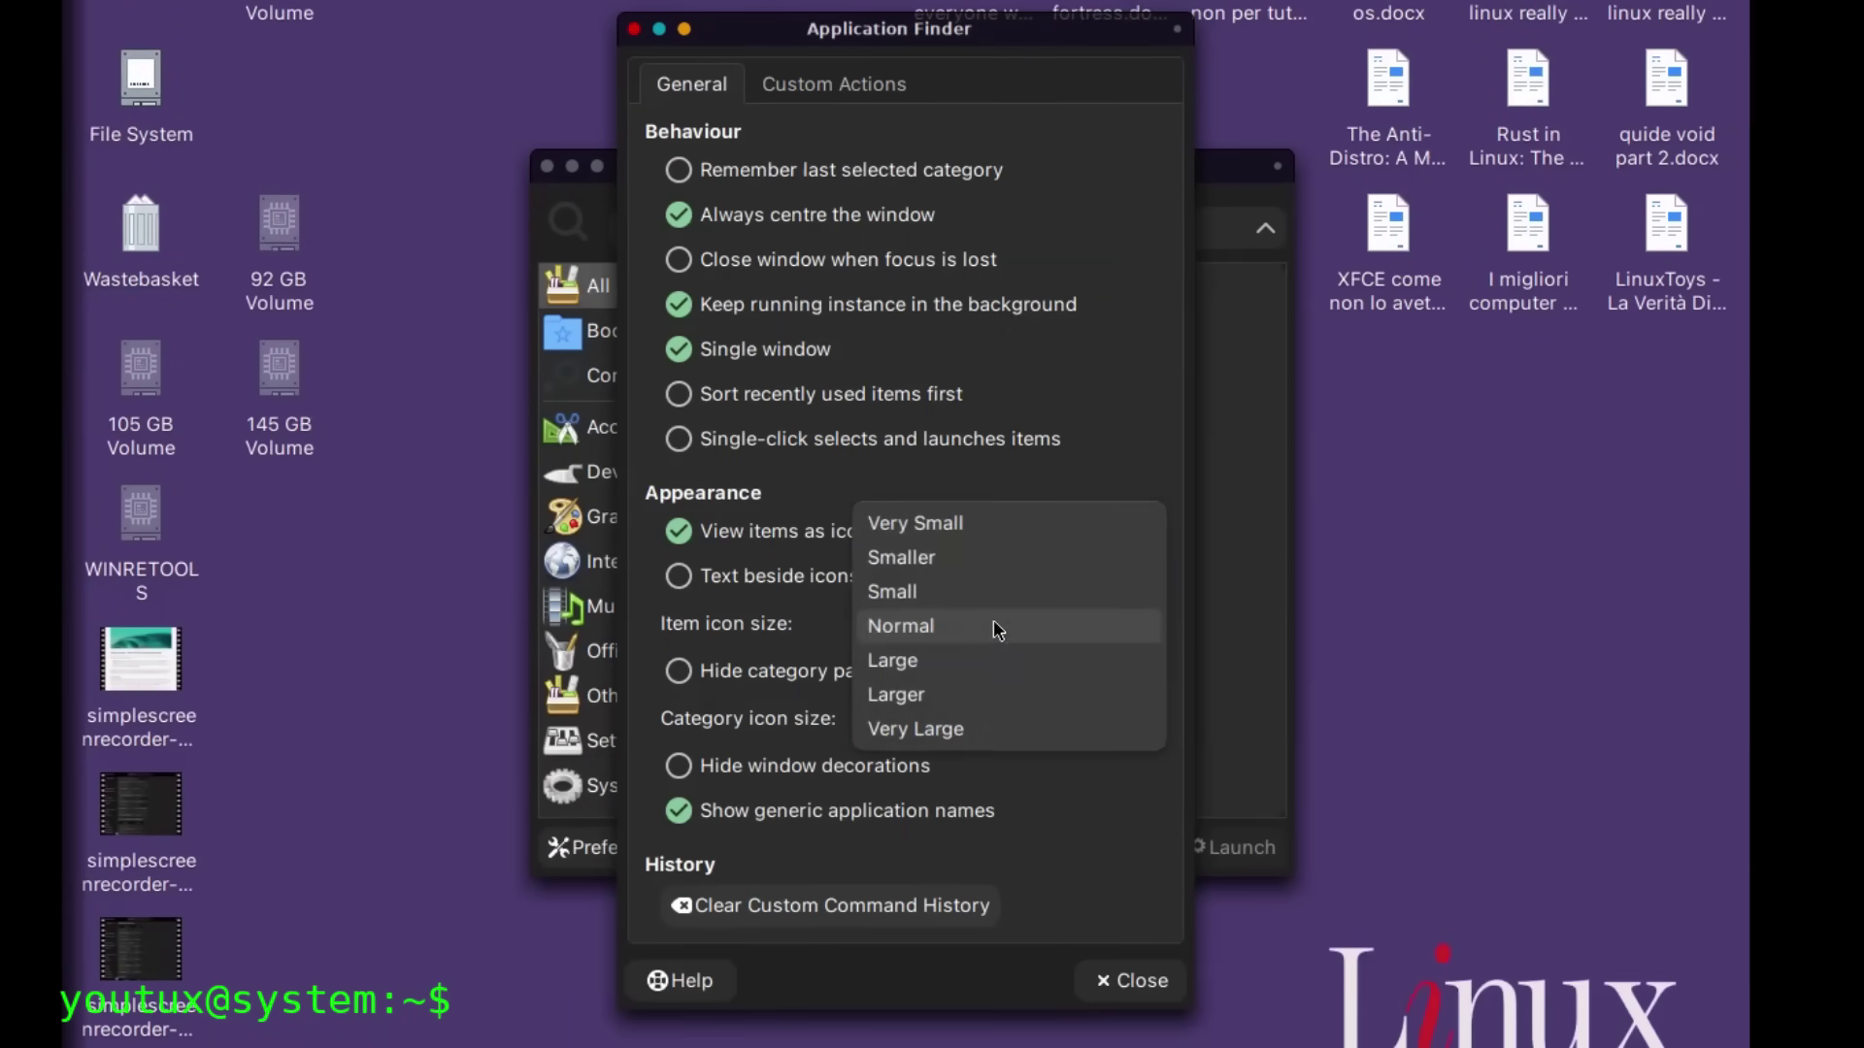
click(975, 658)
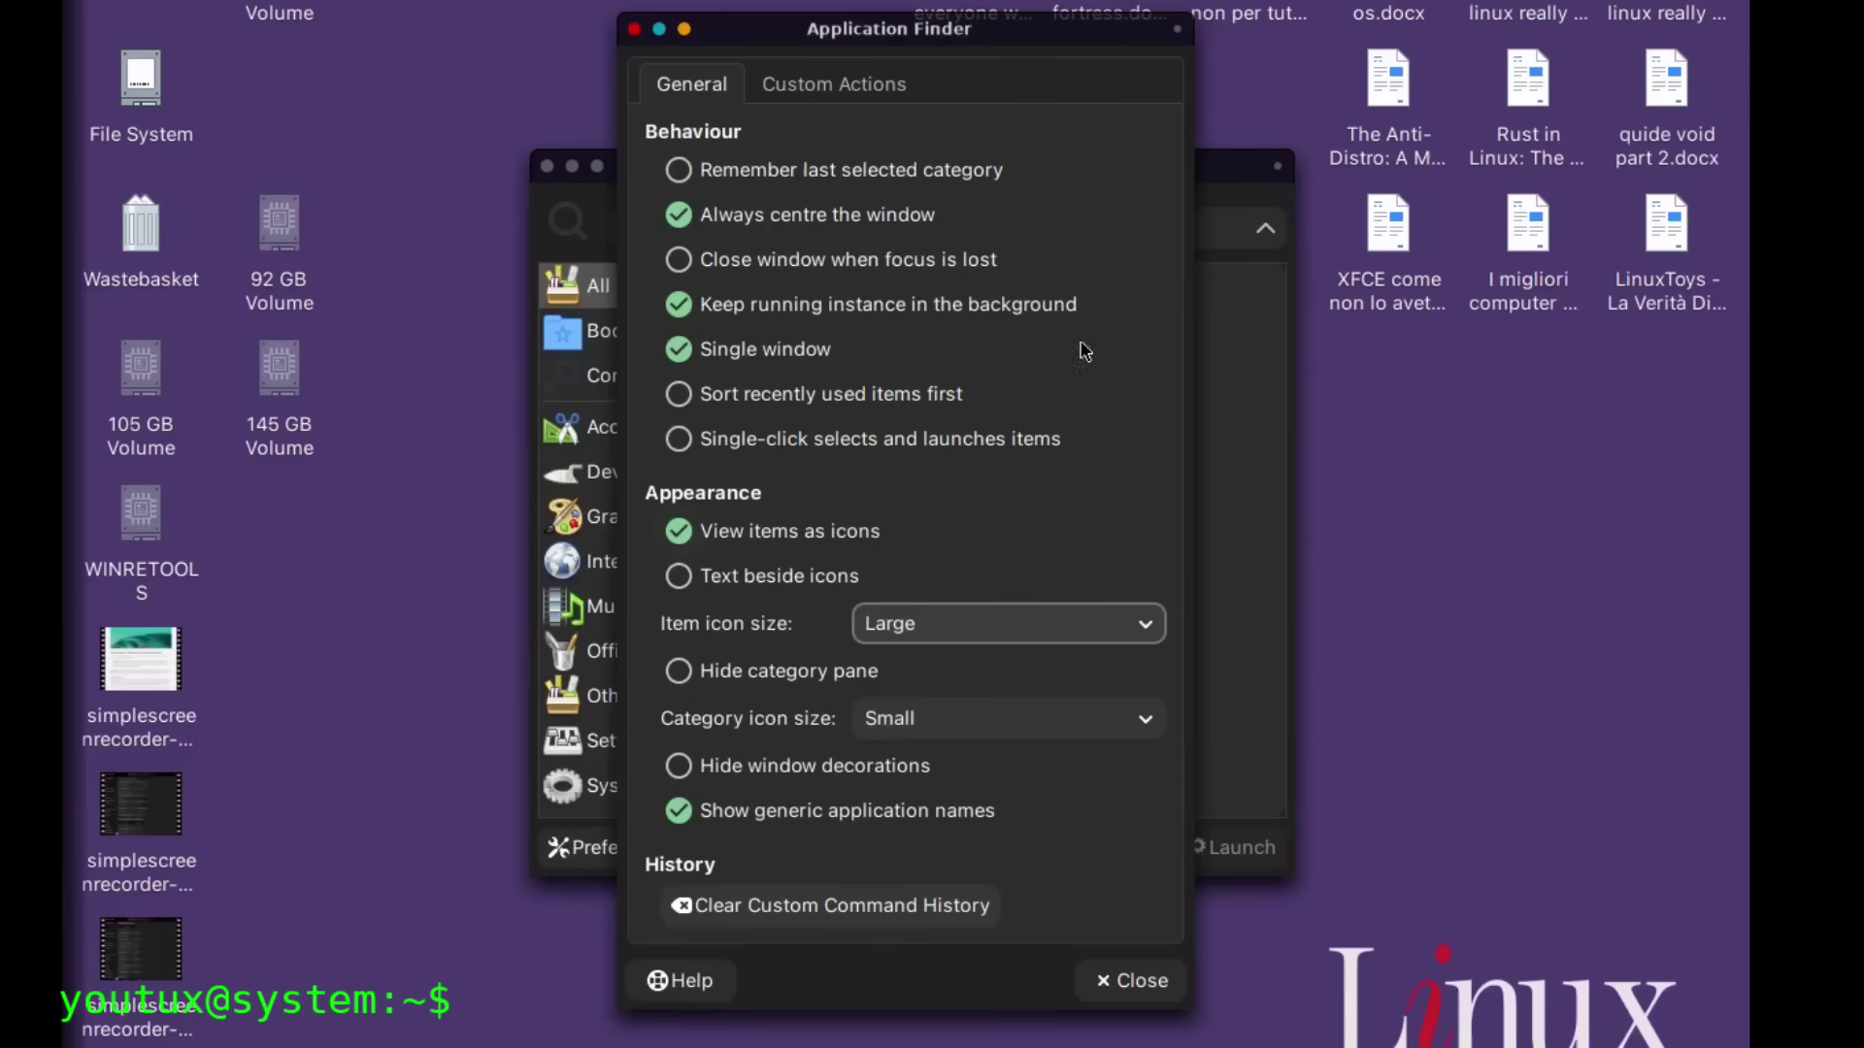
drag(889, 34, 1371, 19)
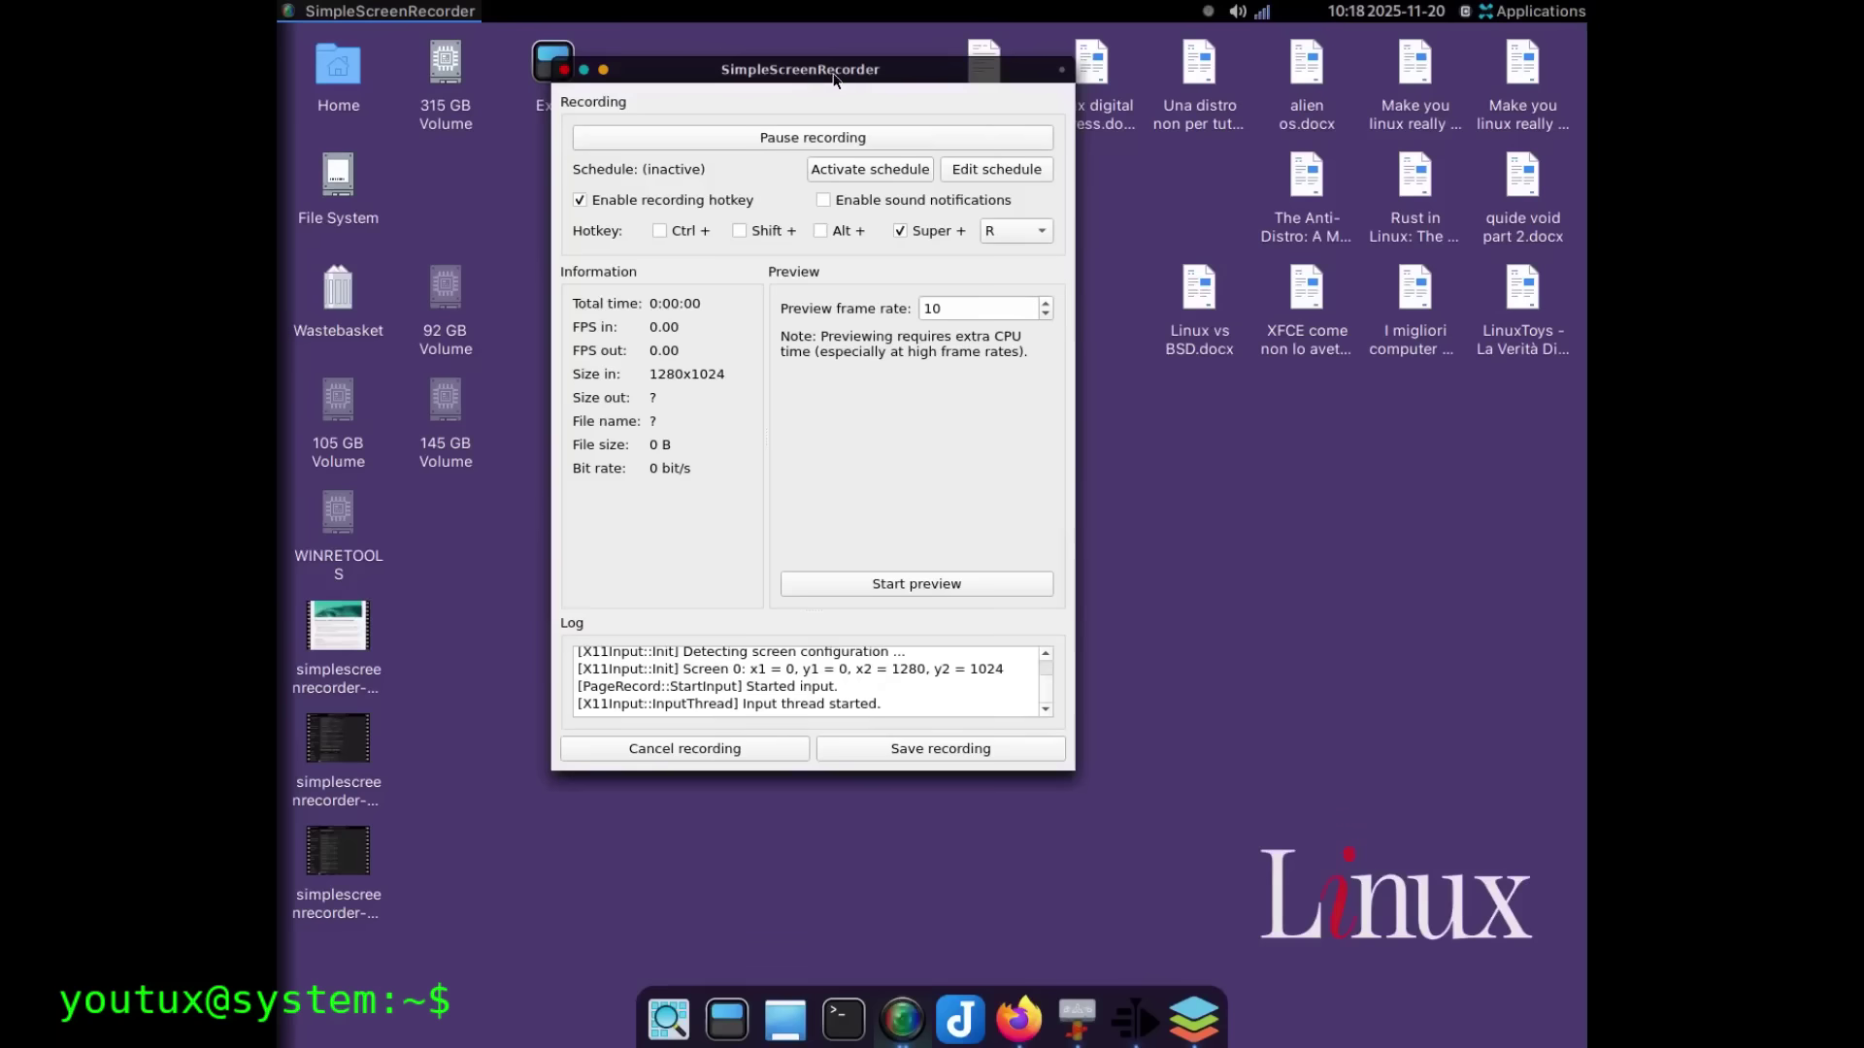
double_click(834, 74)
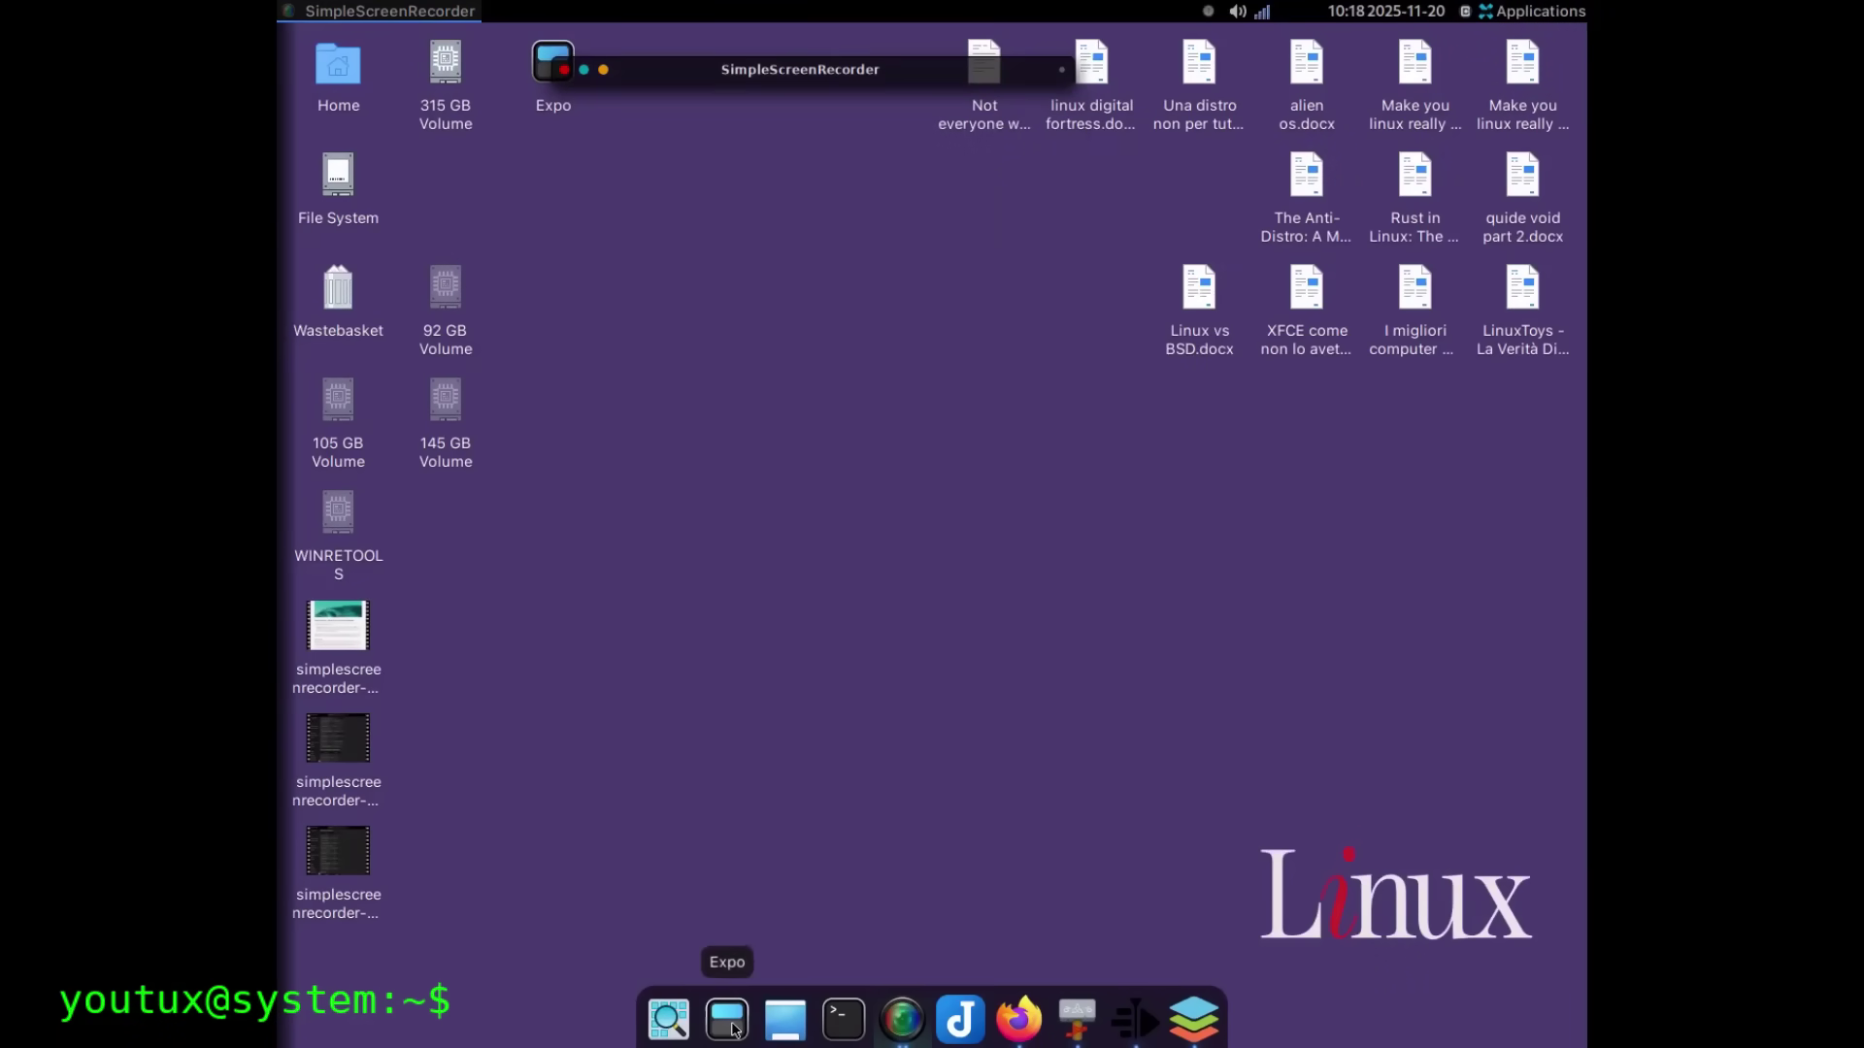
click(727, 1019)
click(1057, 542)
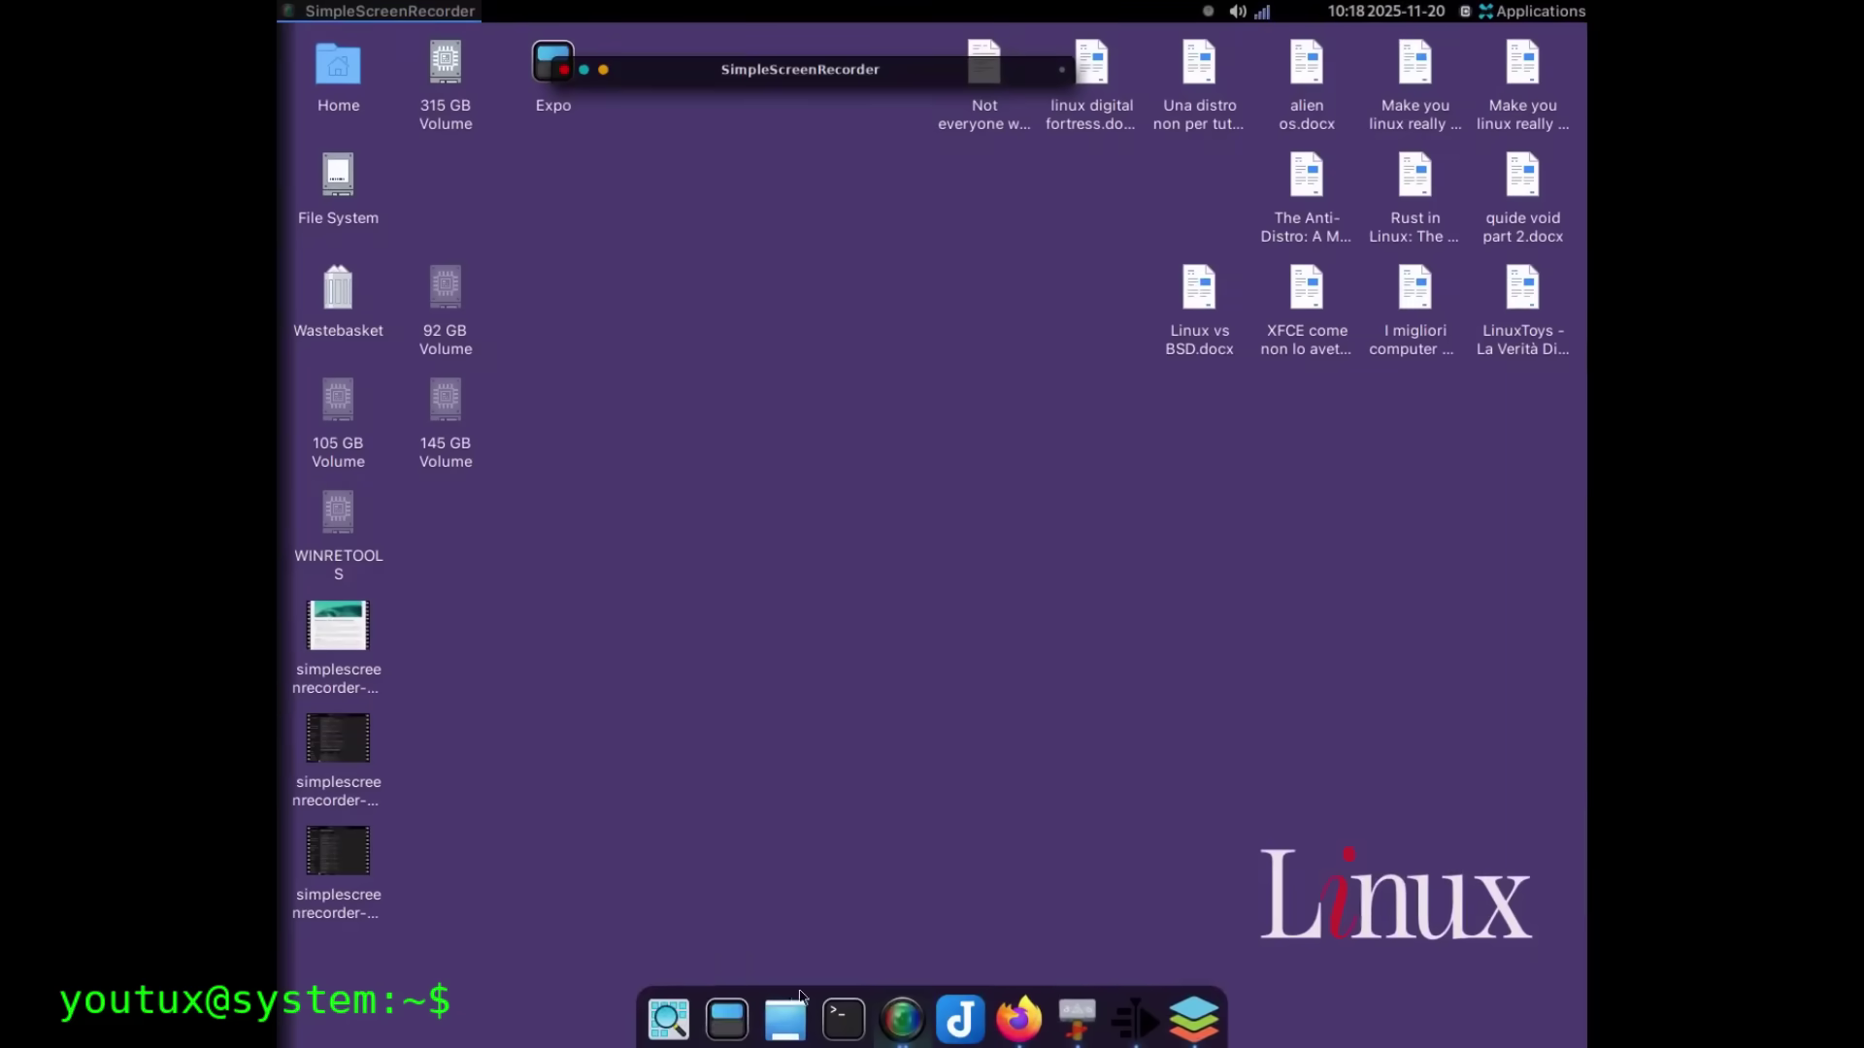
click(727, 1019)
click(832, 261)
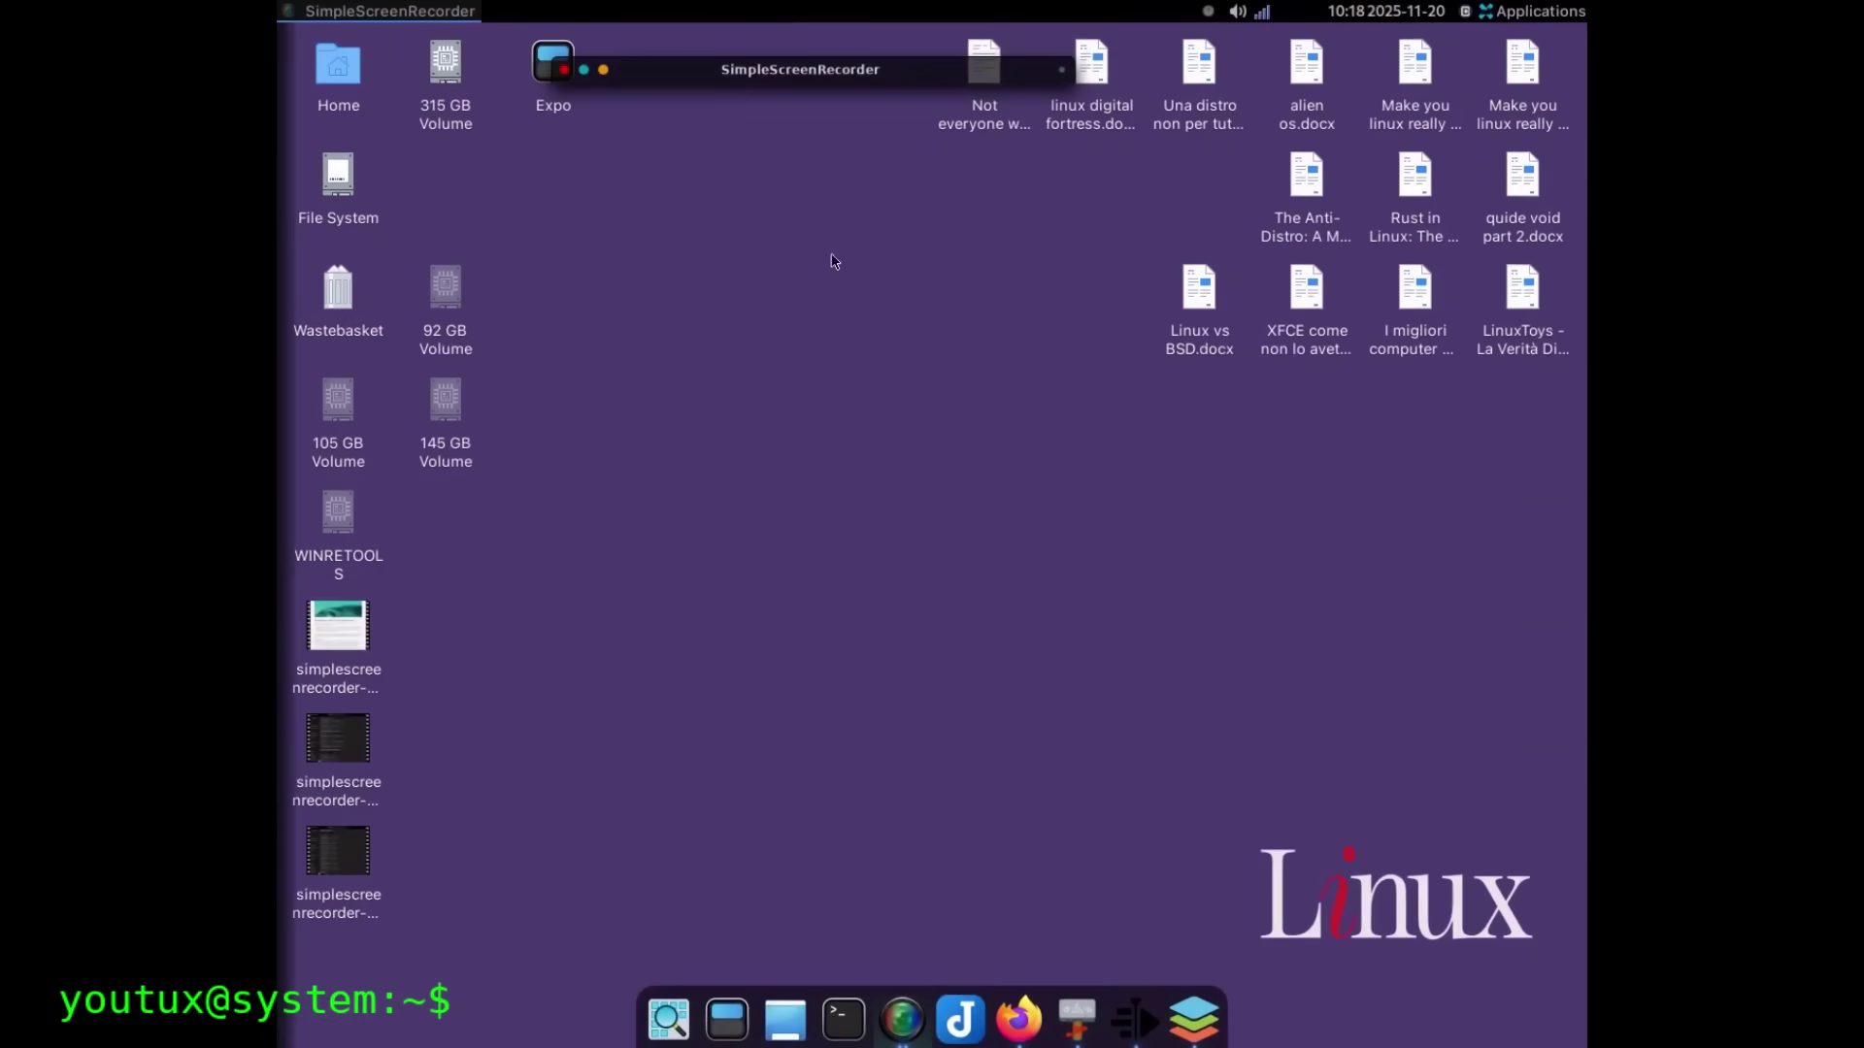
click(537, 72)
right_click(877, 408)
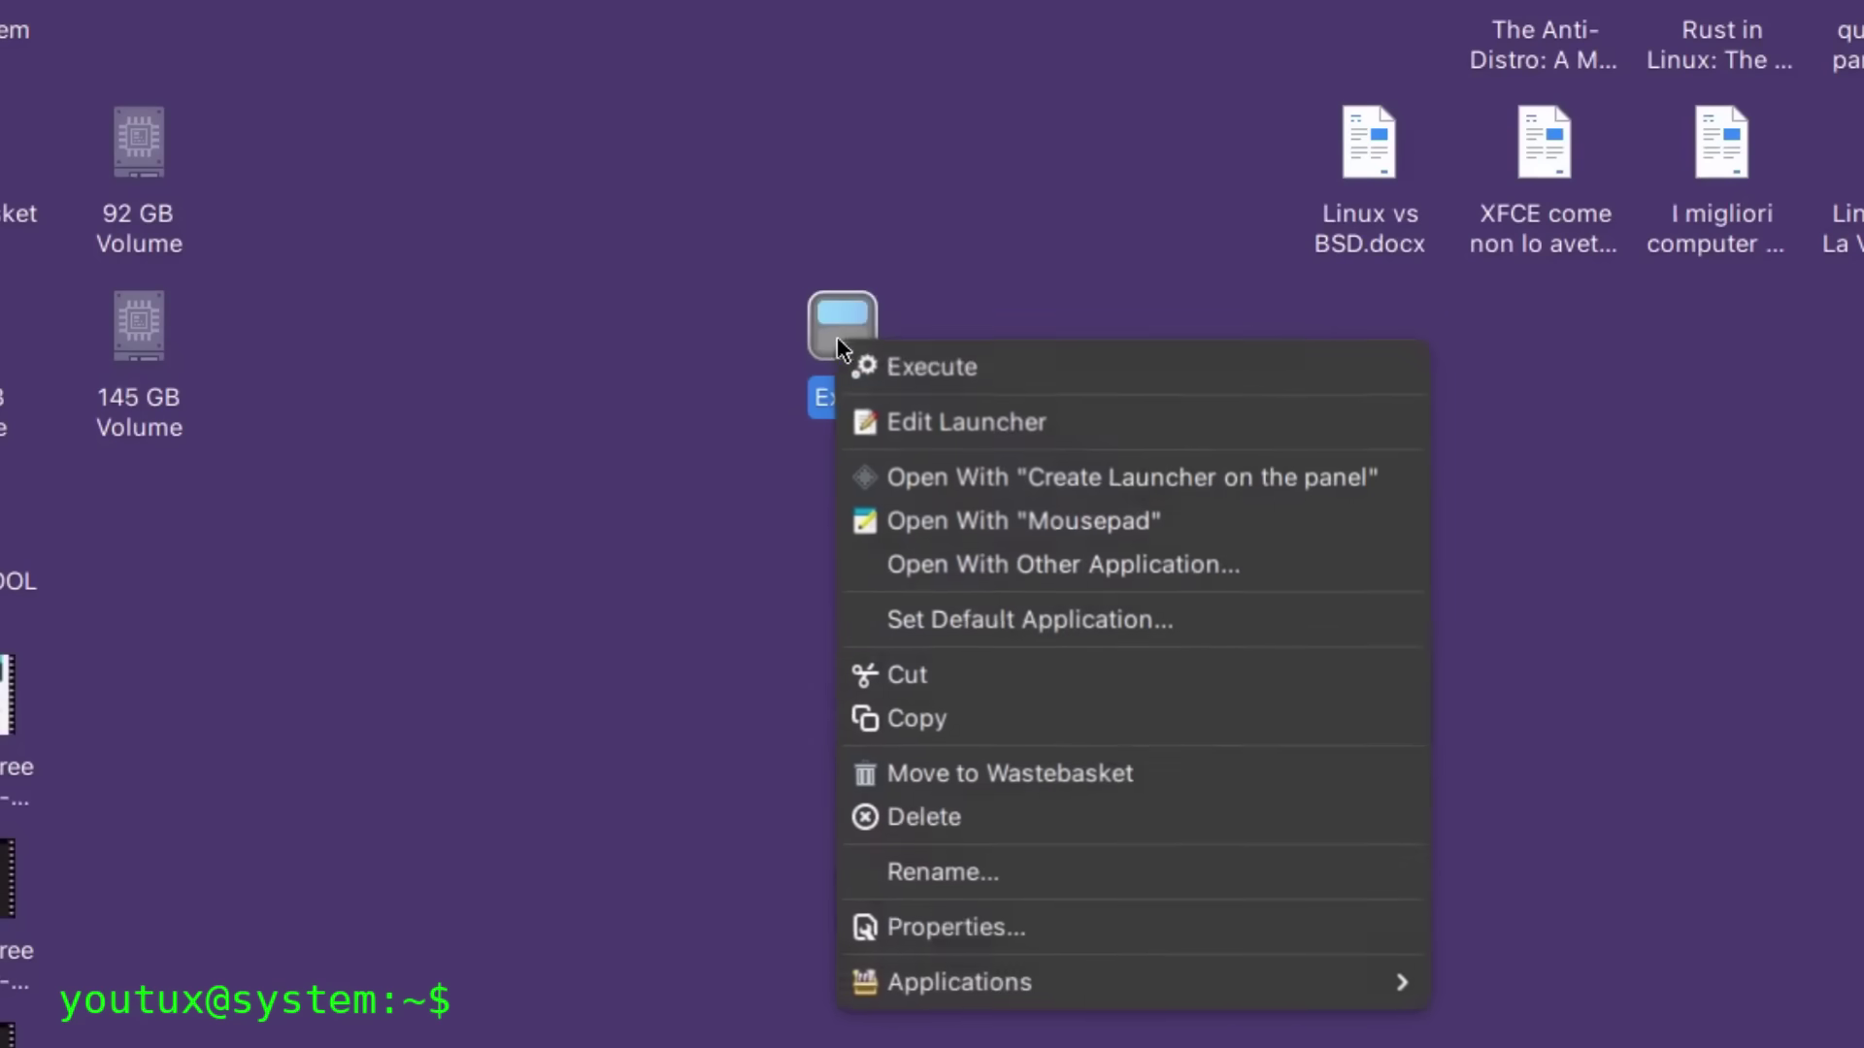
click(976, 933)
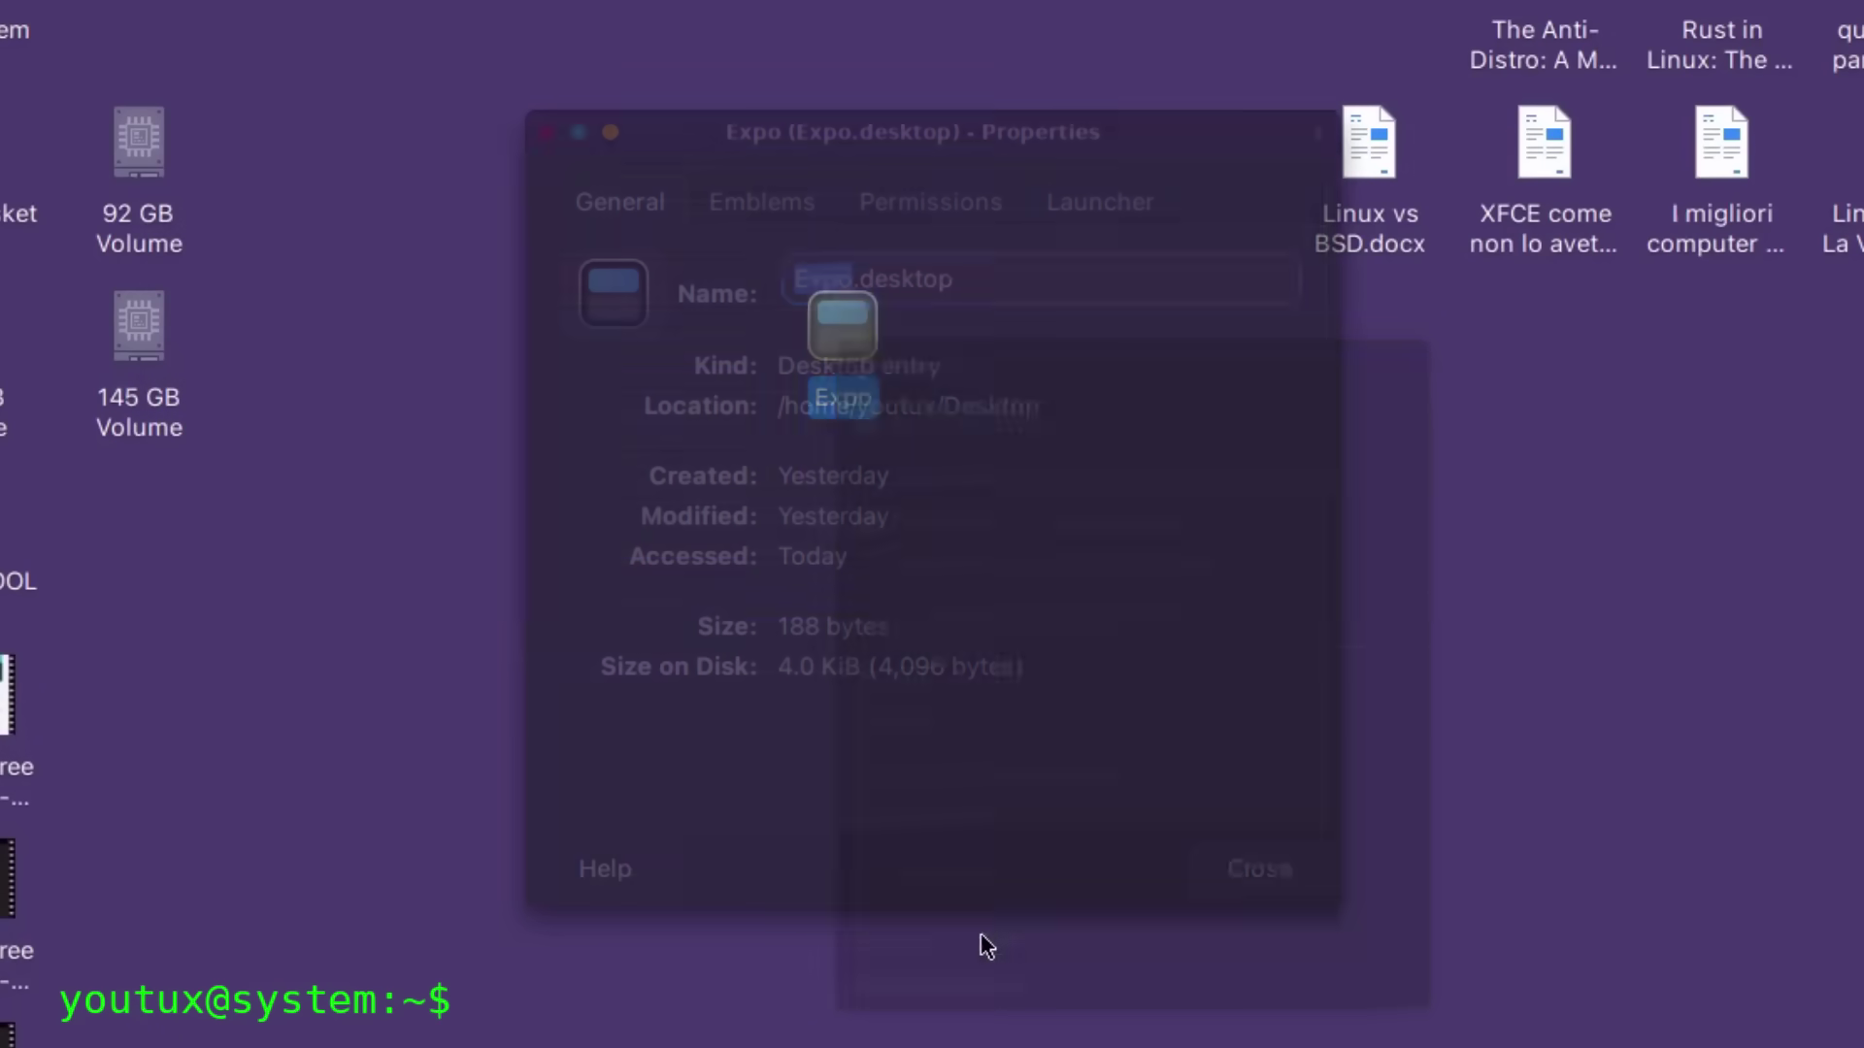
click(775, 208)
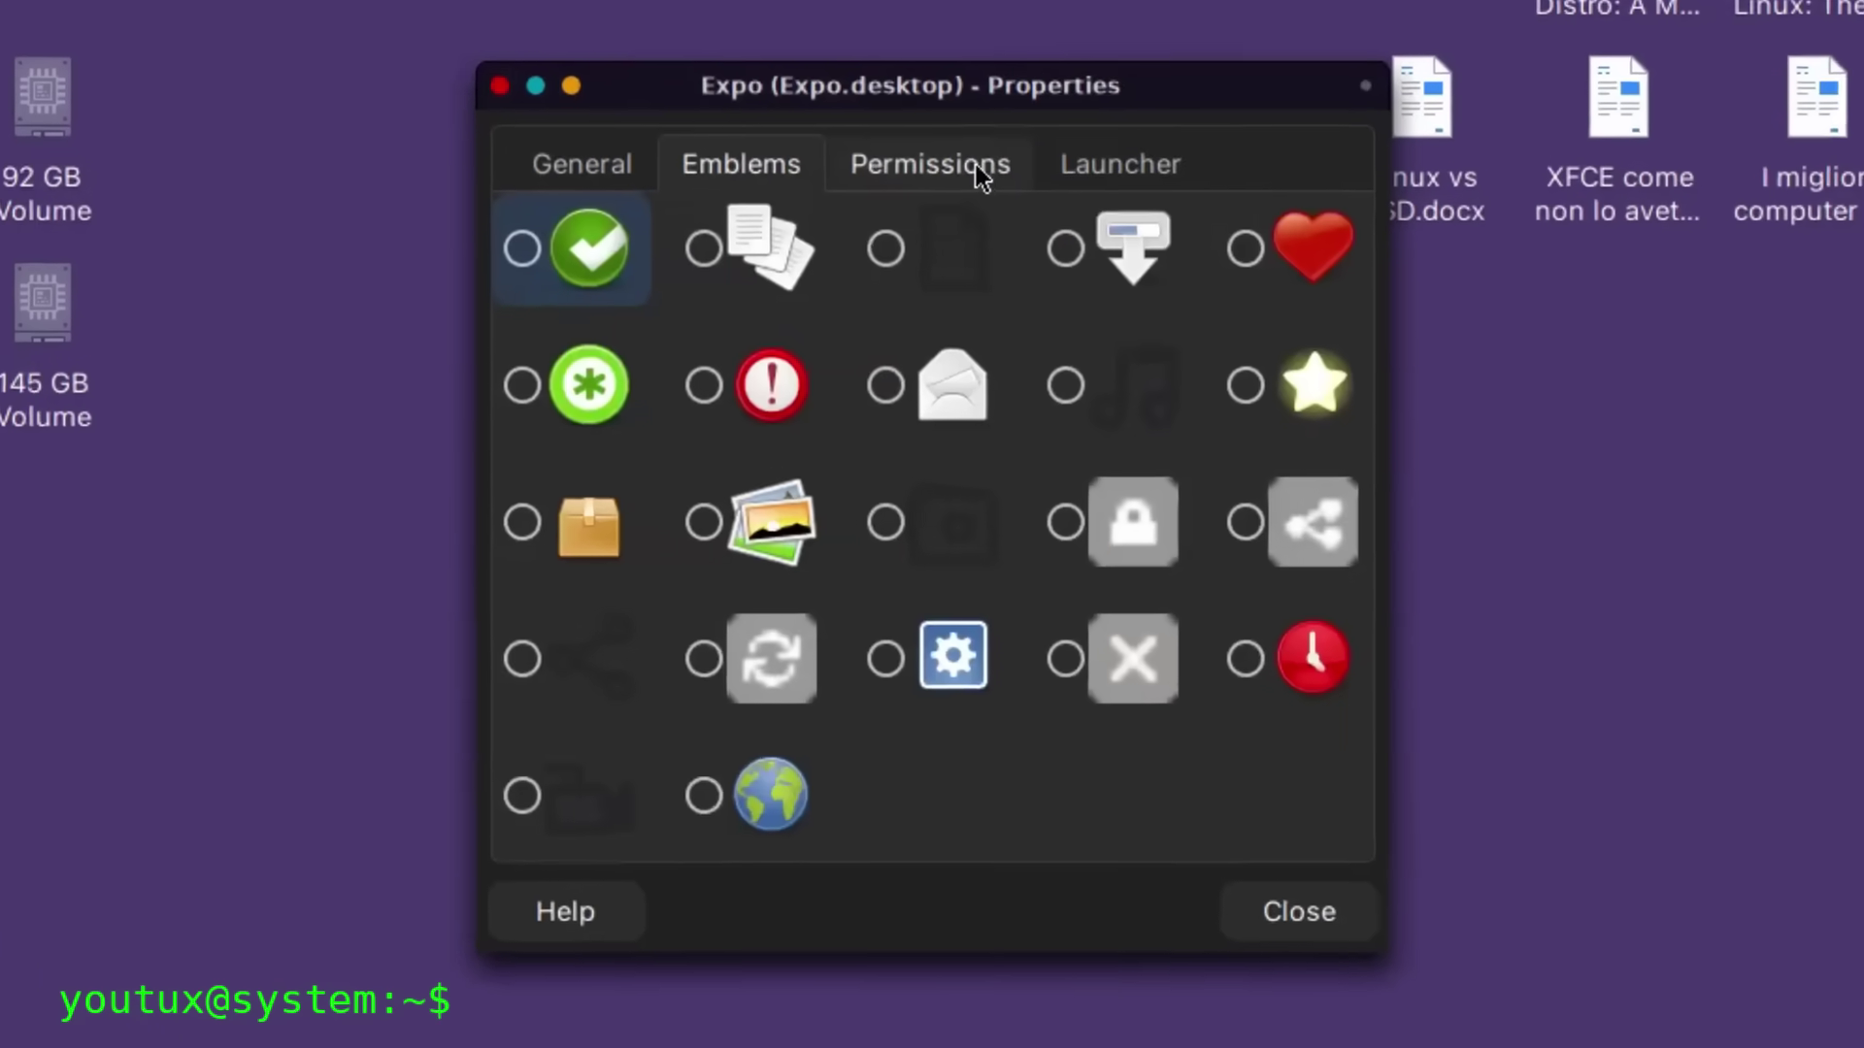
click(974, 209)
click(1093, 205)
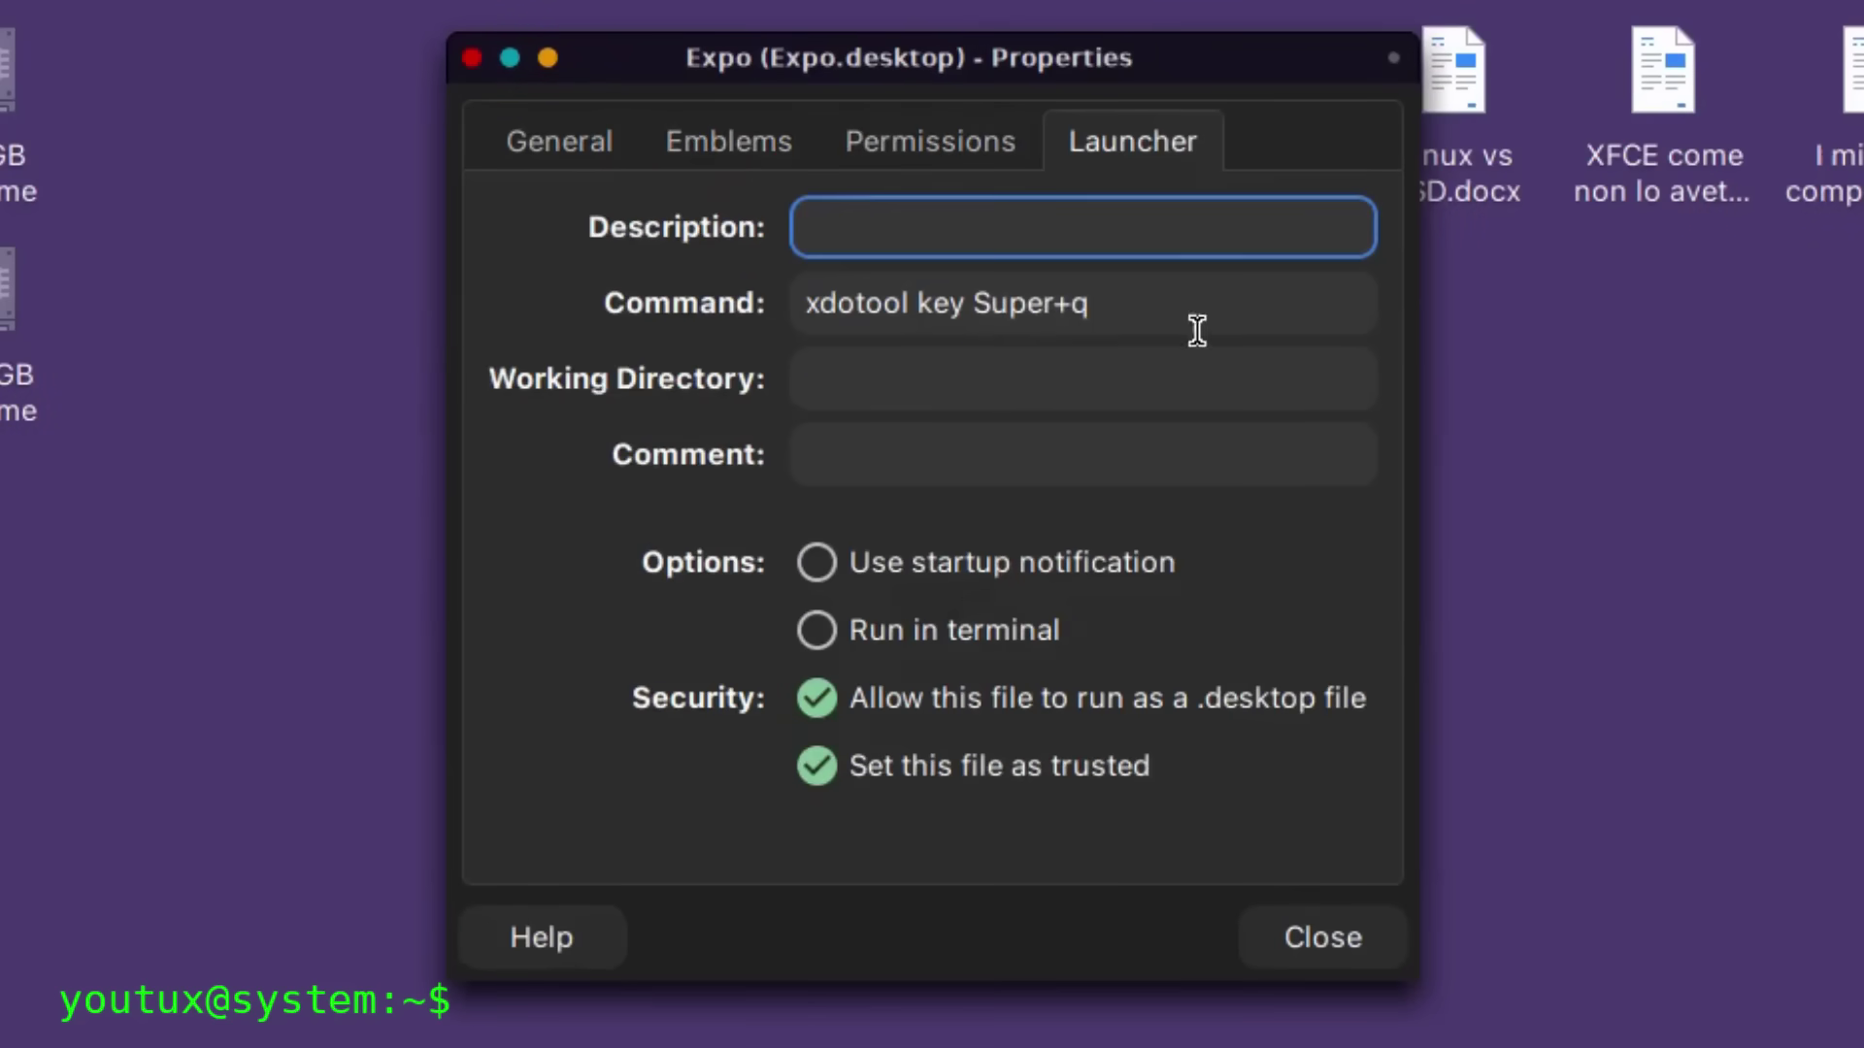
drag(1197, 330, 987, 306)
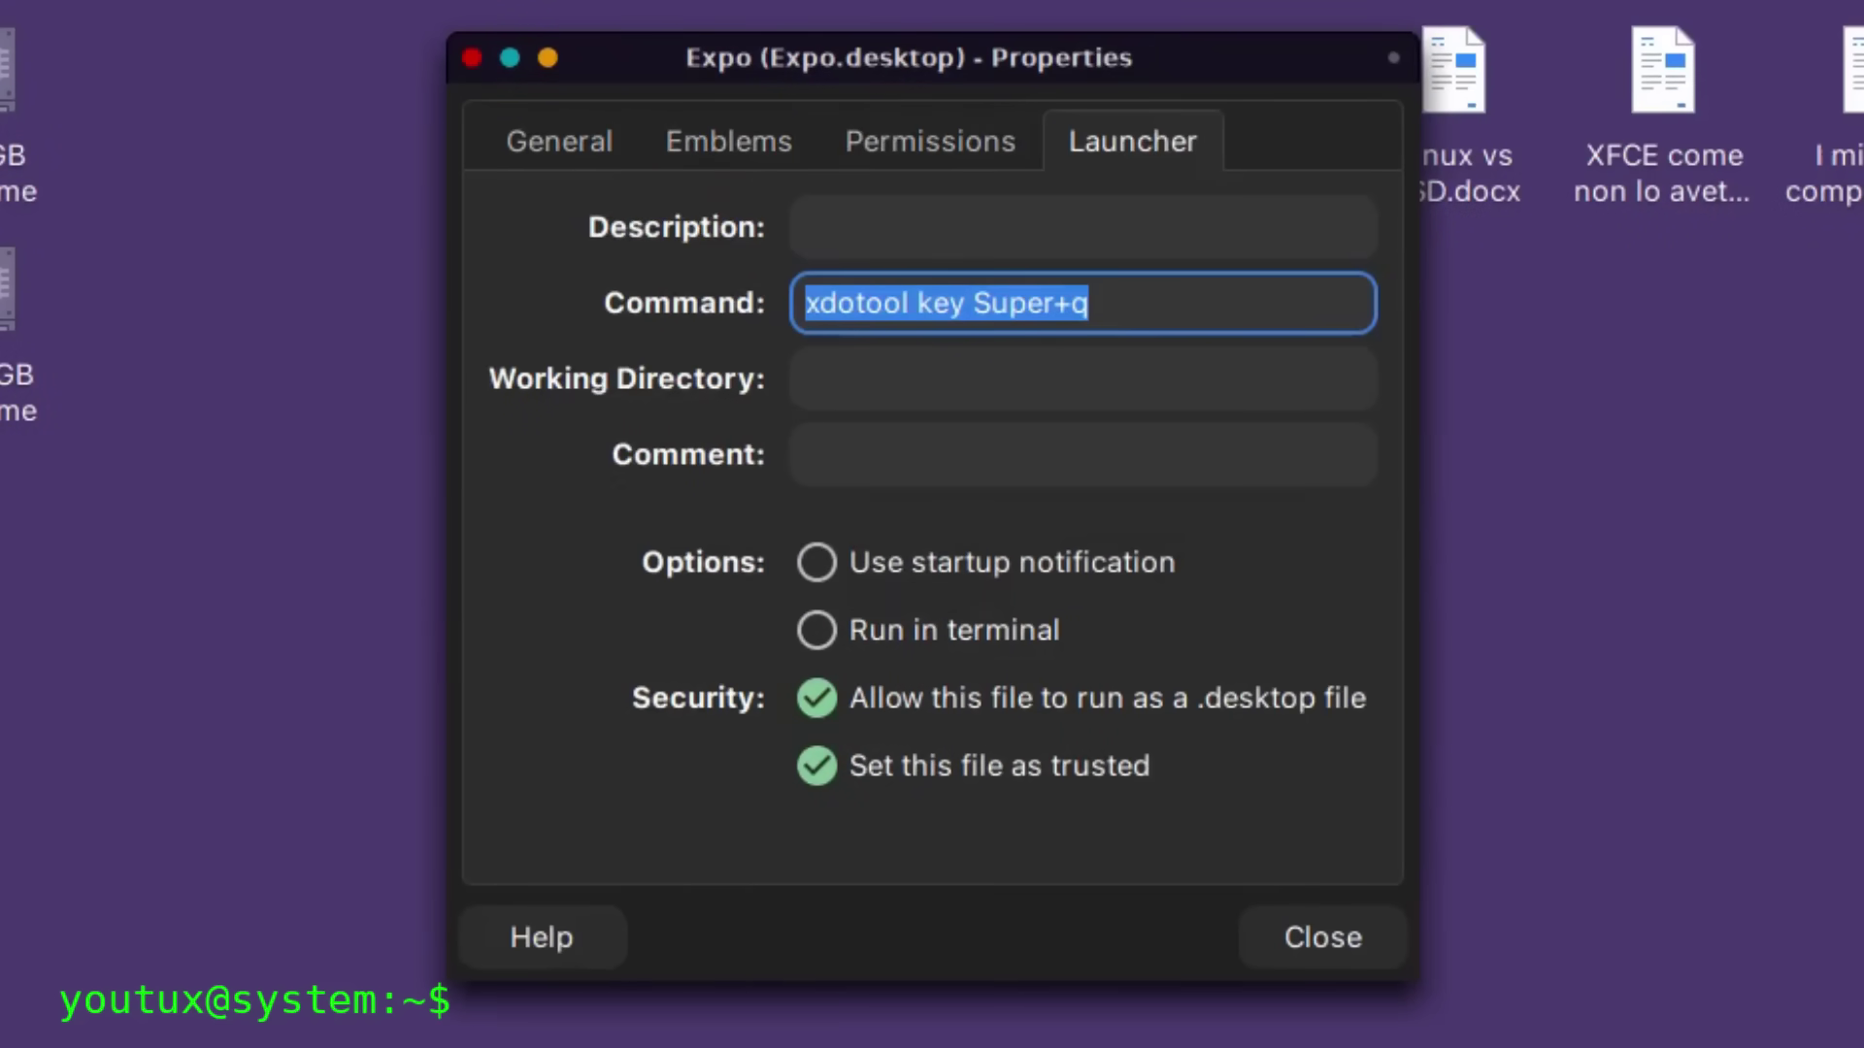
key(super+q)
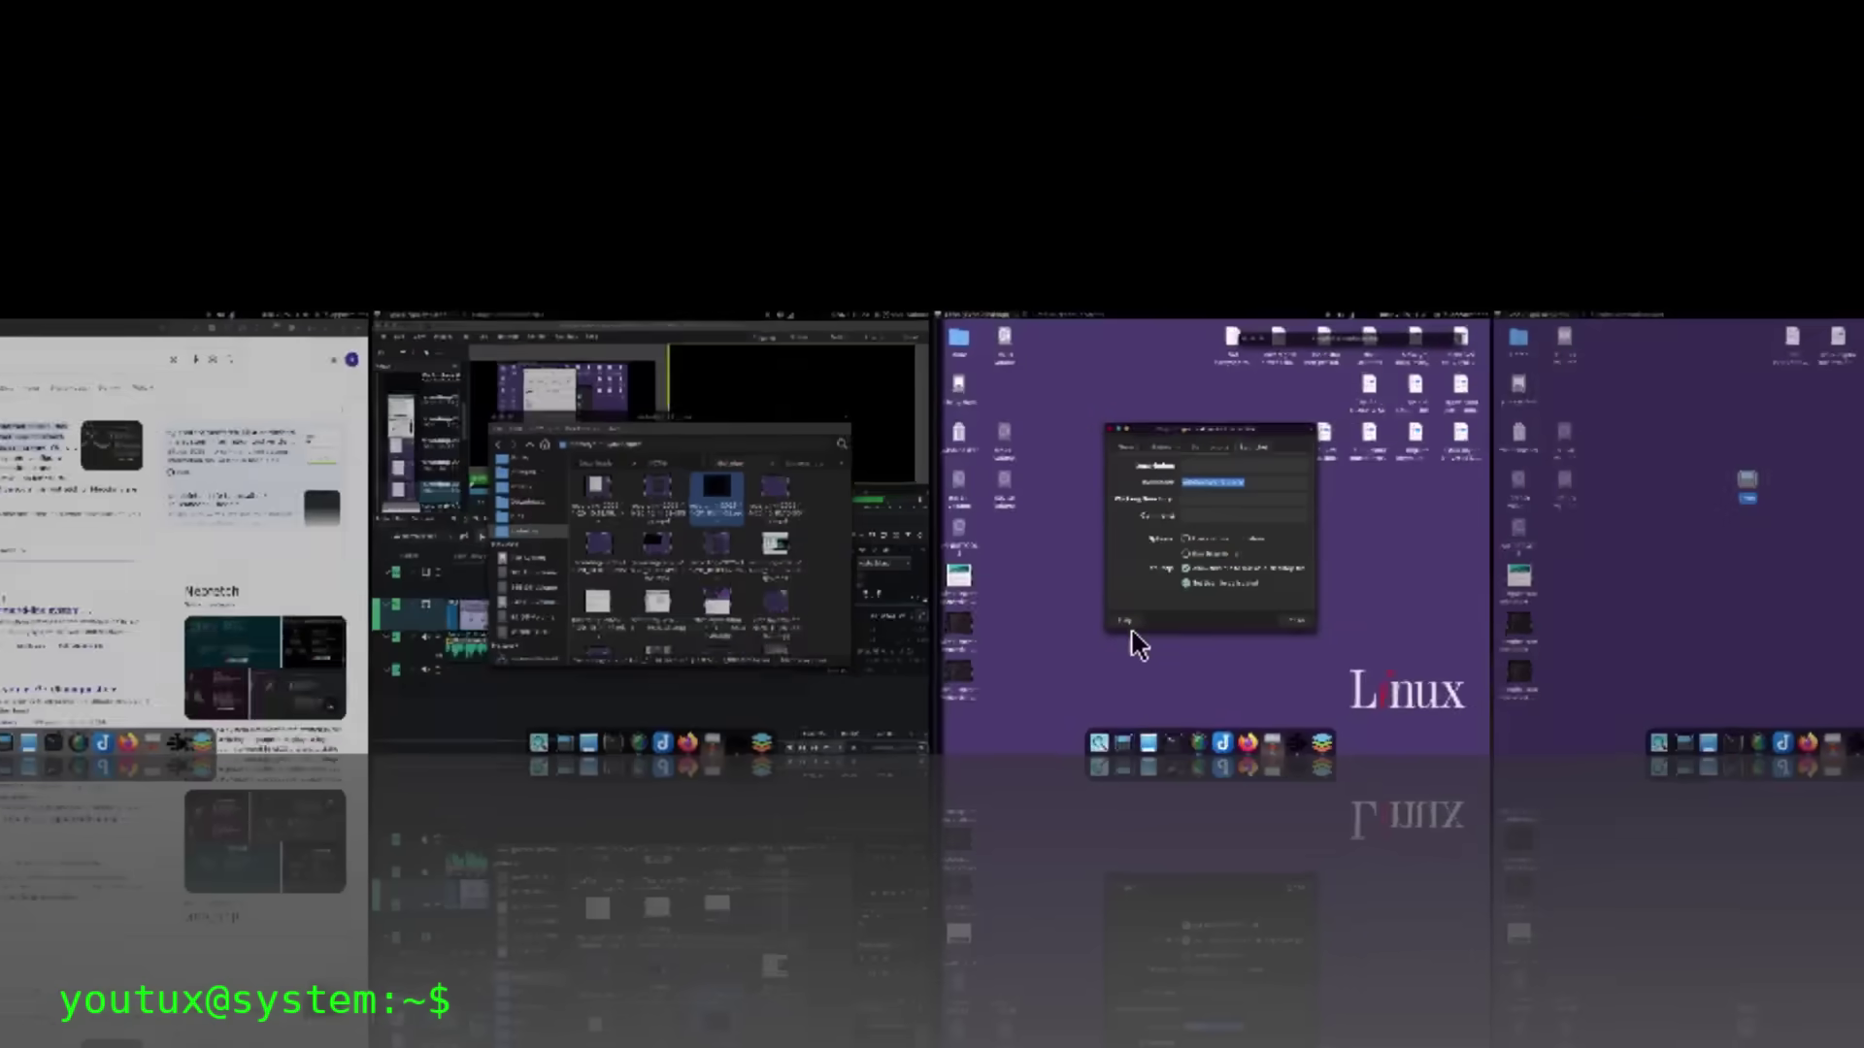
click(1132, 636)
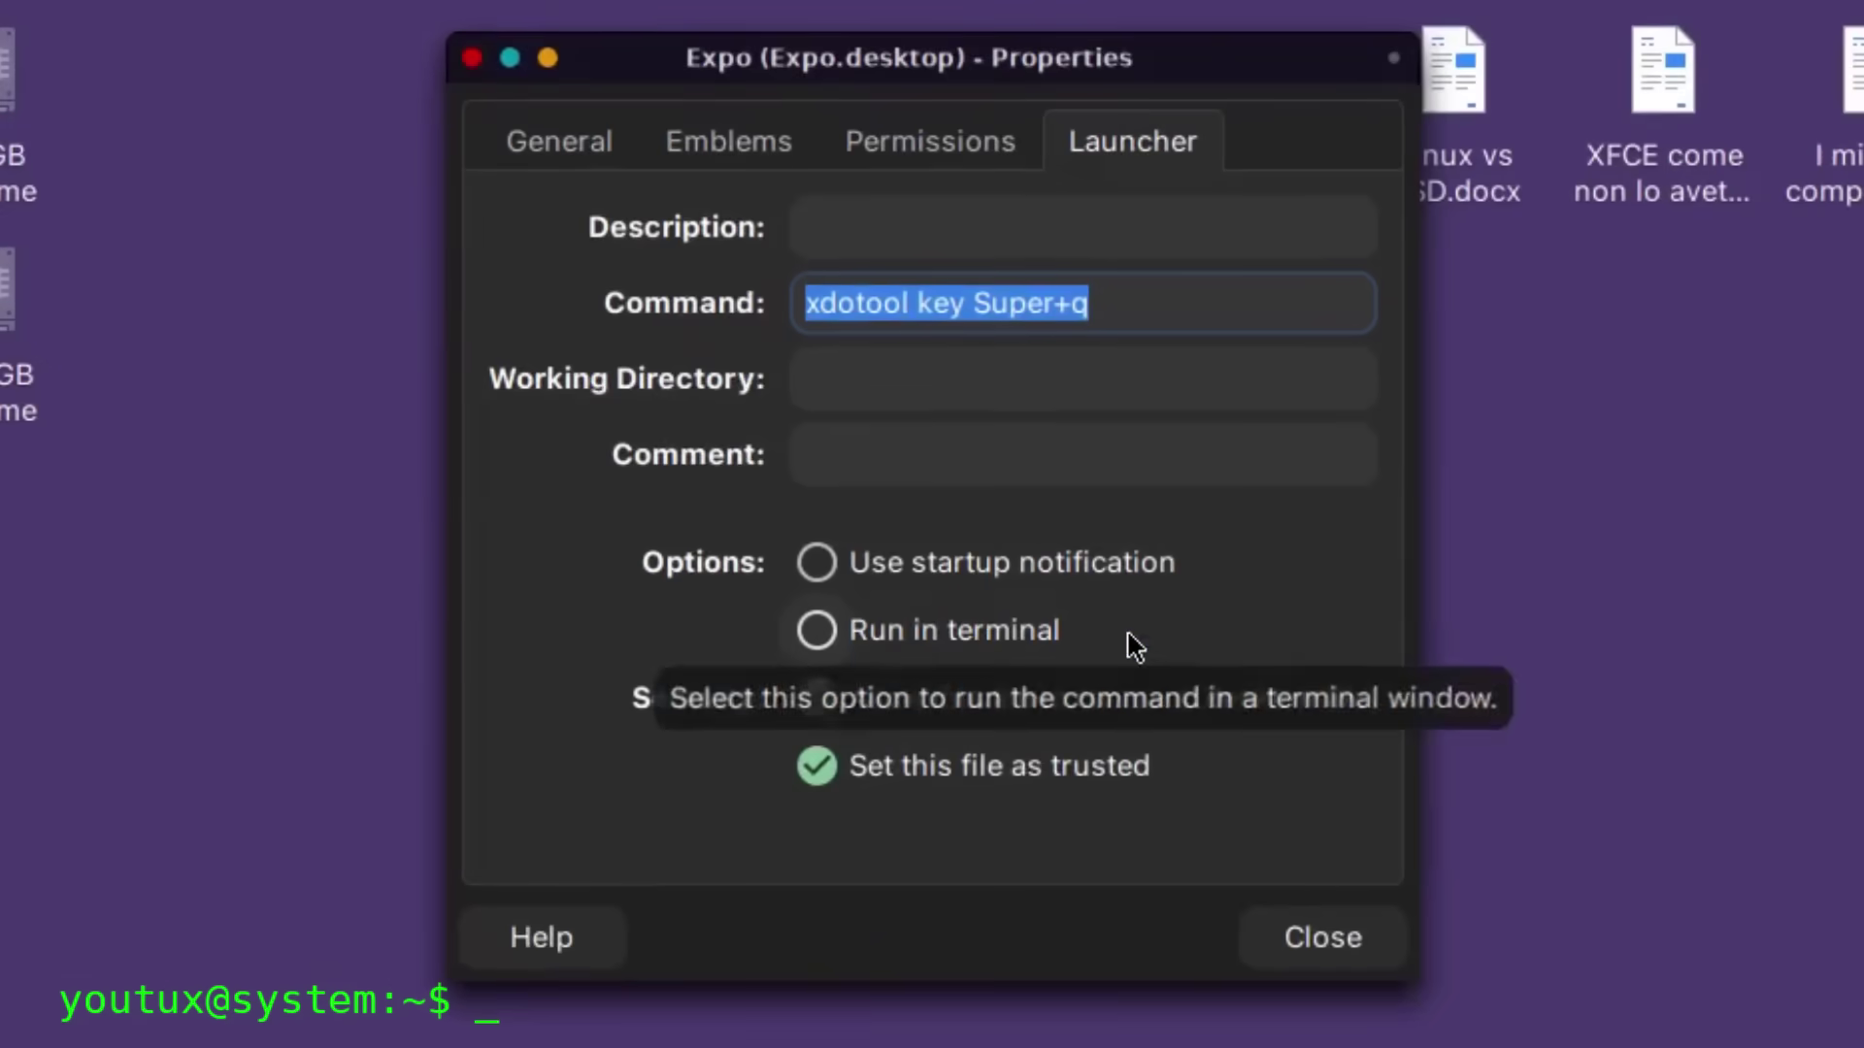
click(1312, 934)
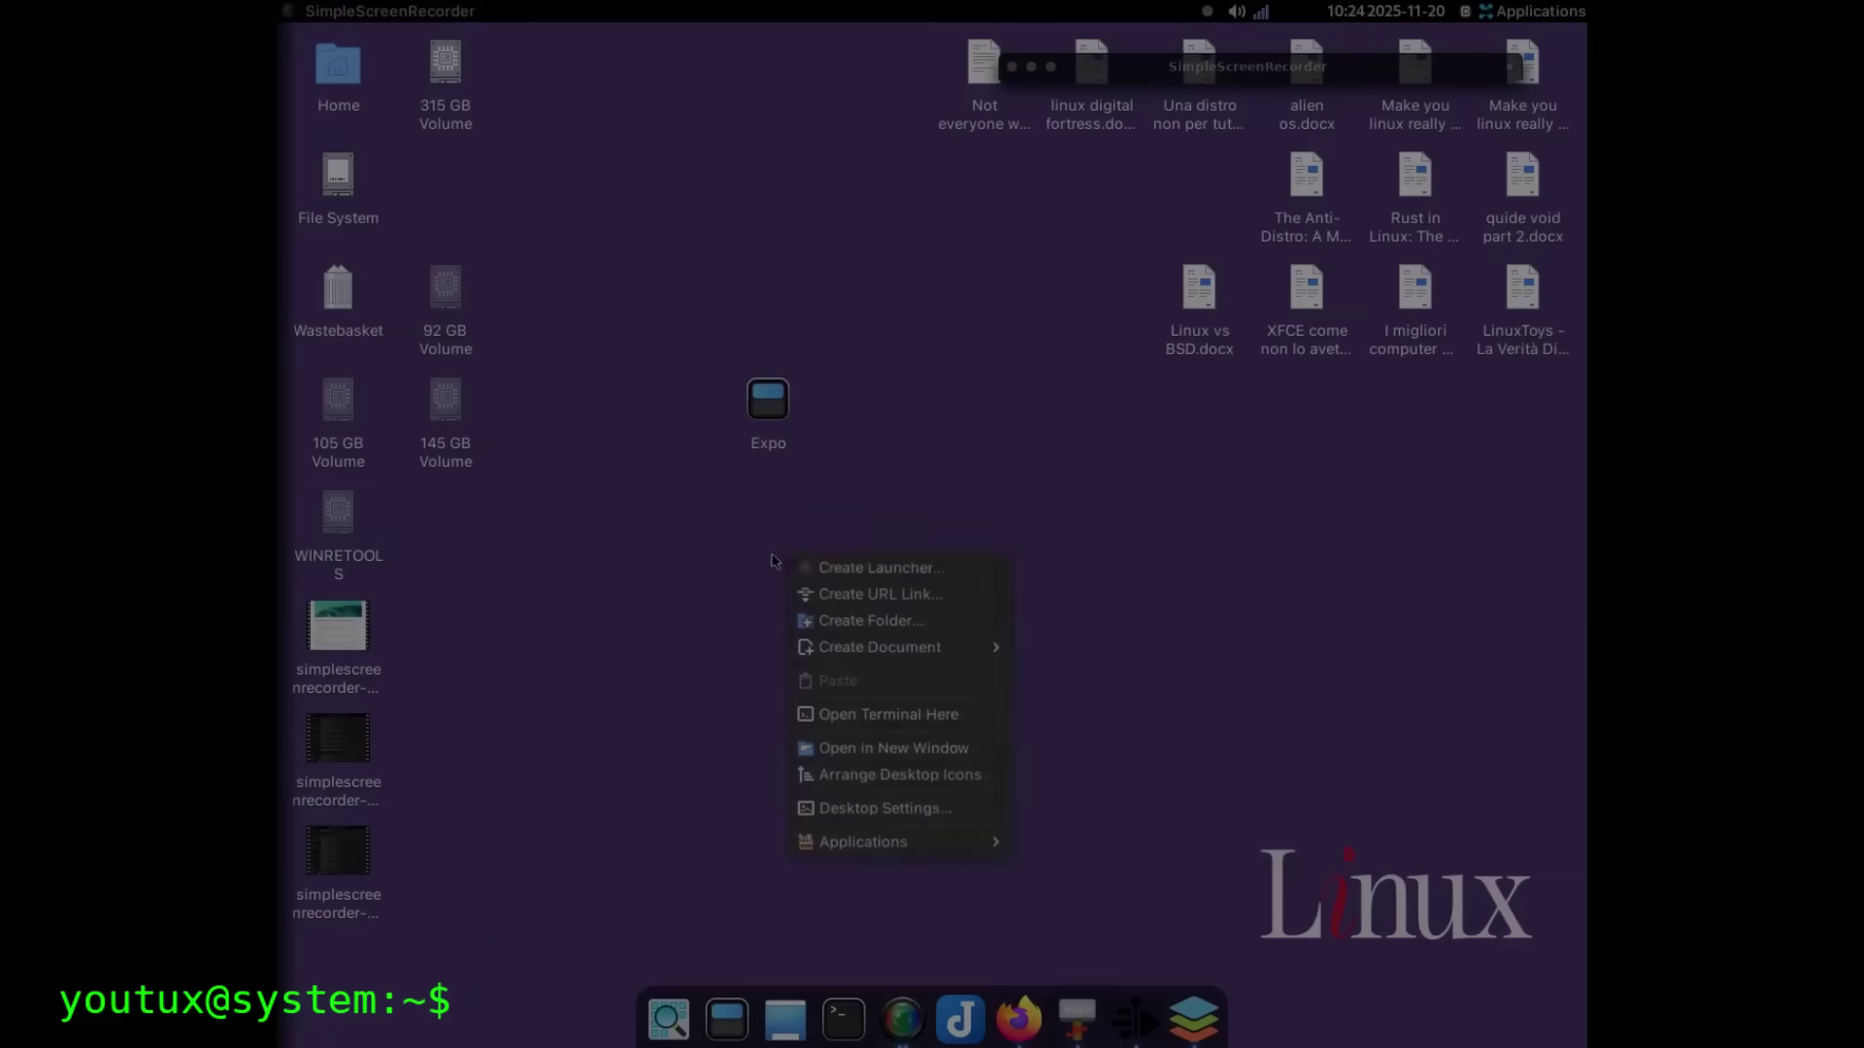
- Start a new desktop launcher named Cube and give it the green package icon
click(868, 562)
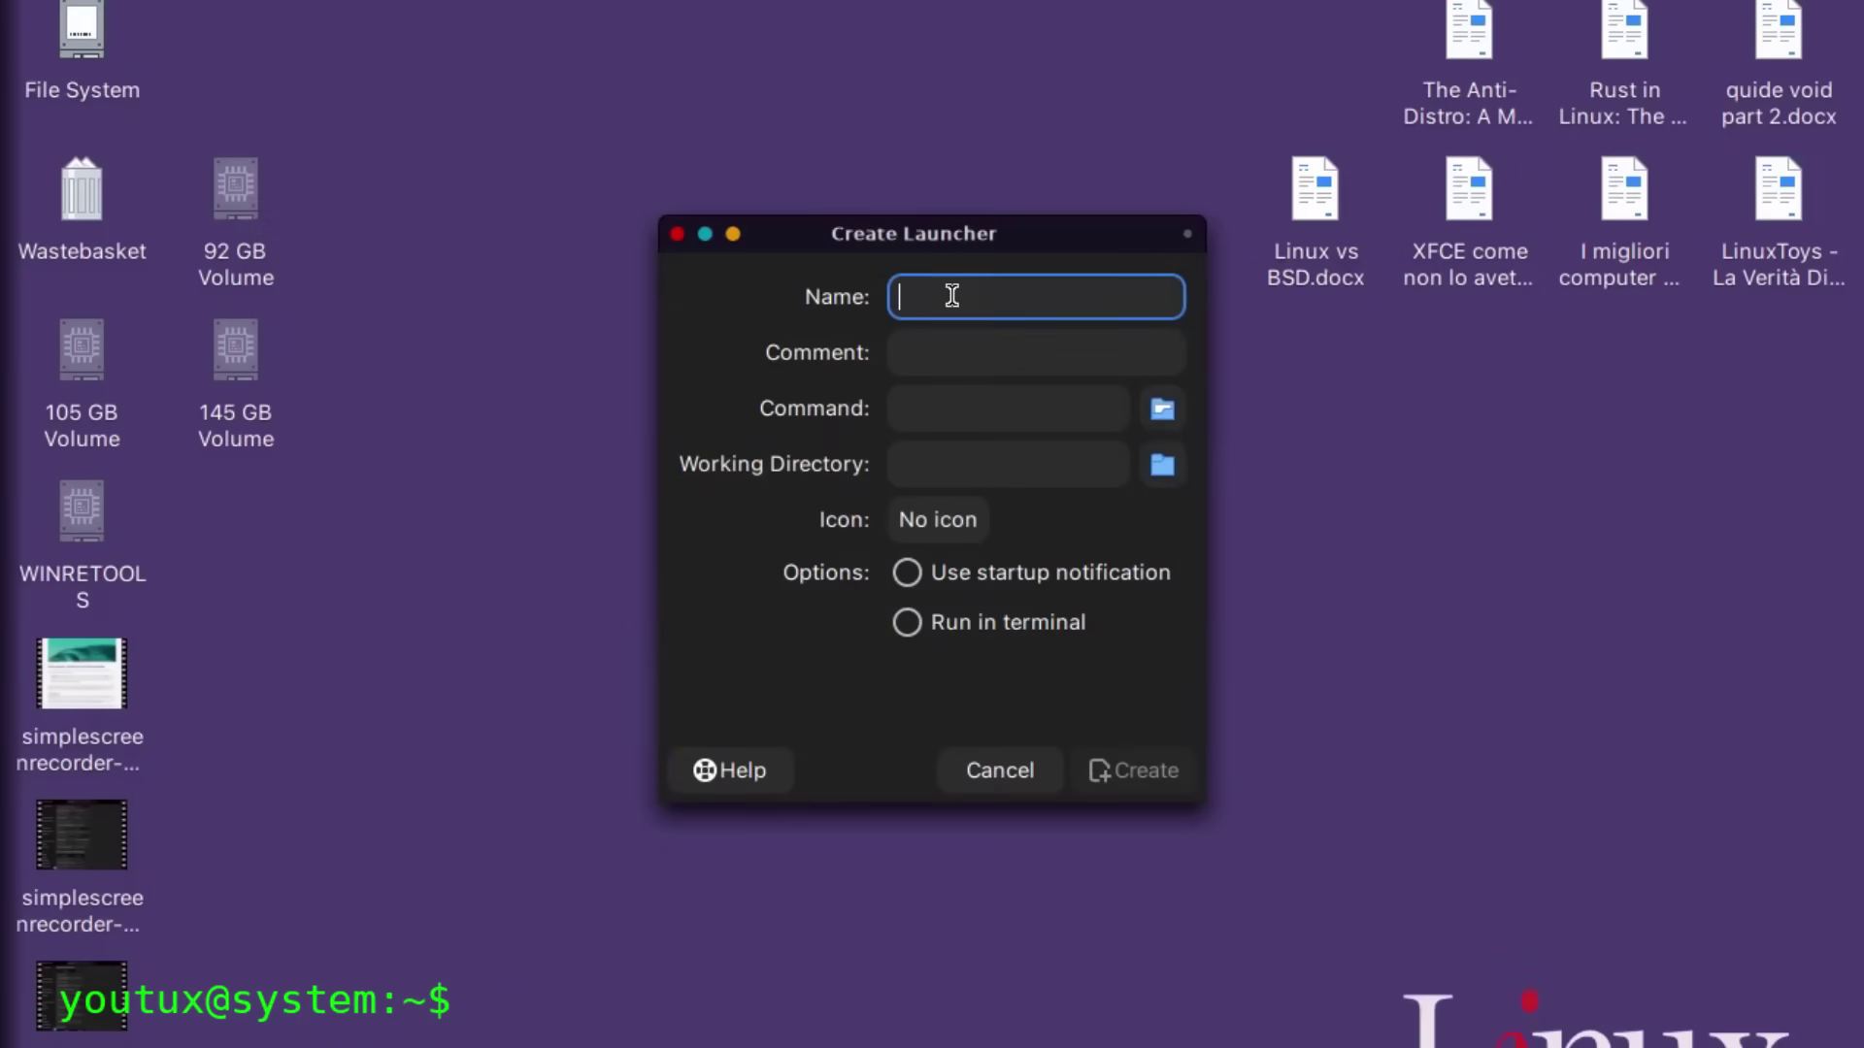
text(Cube)
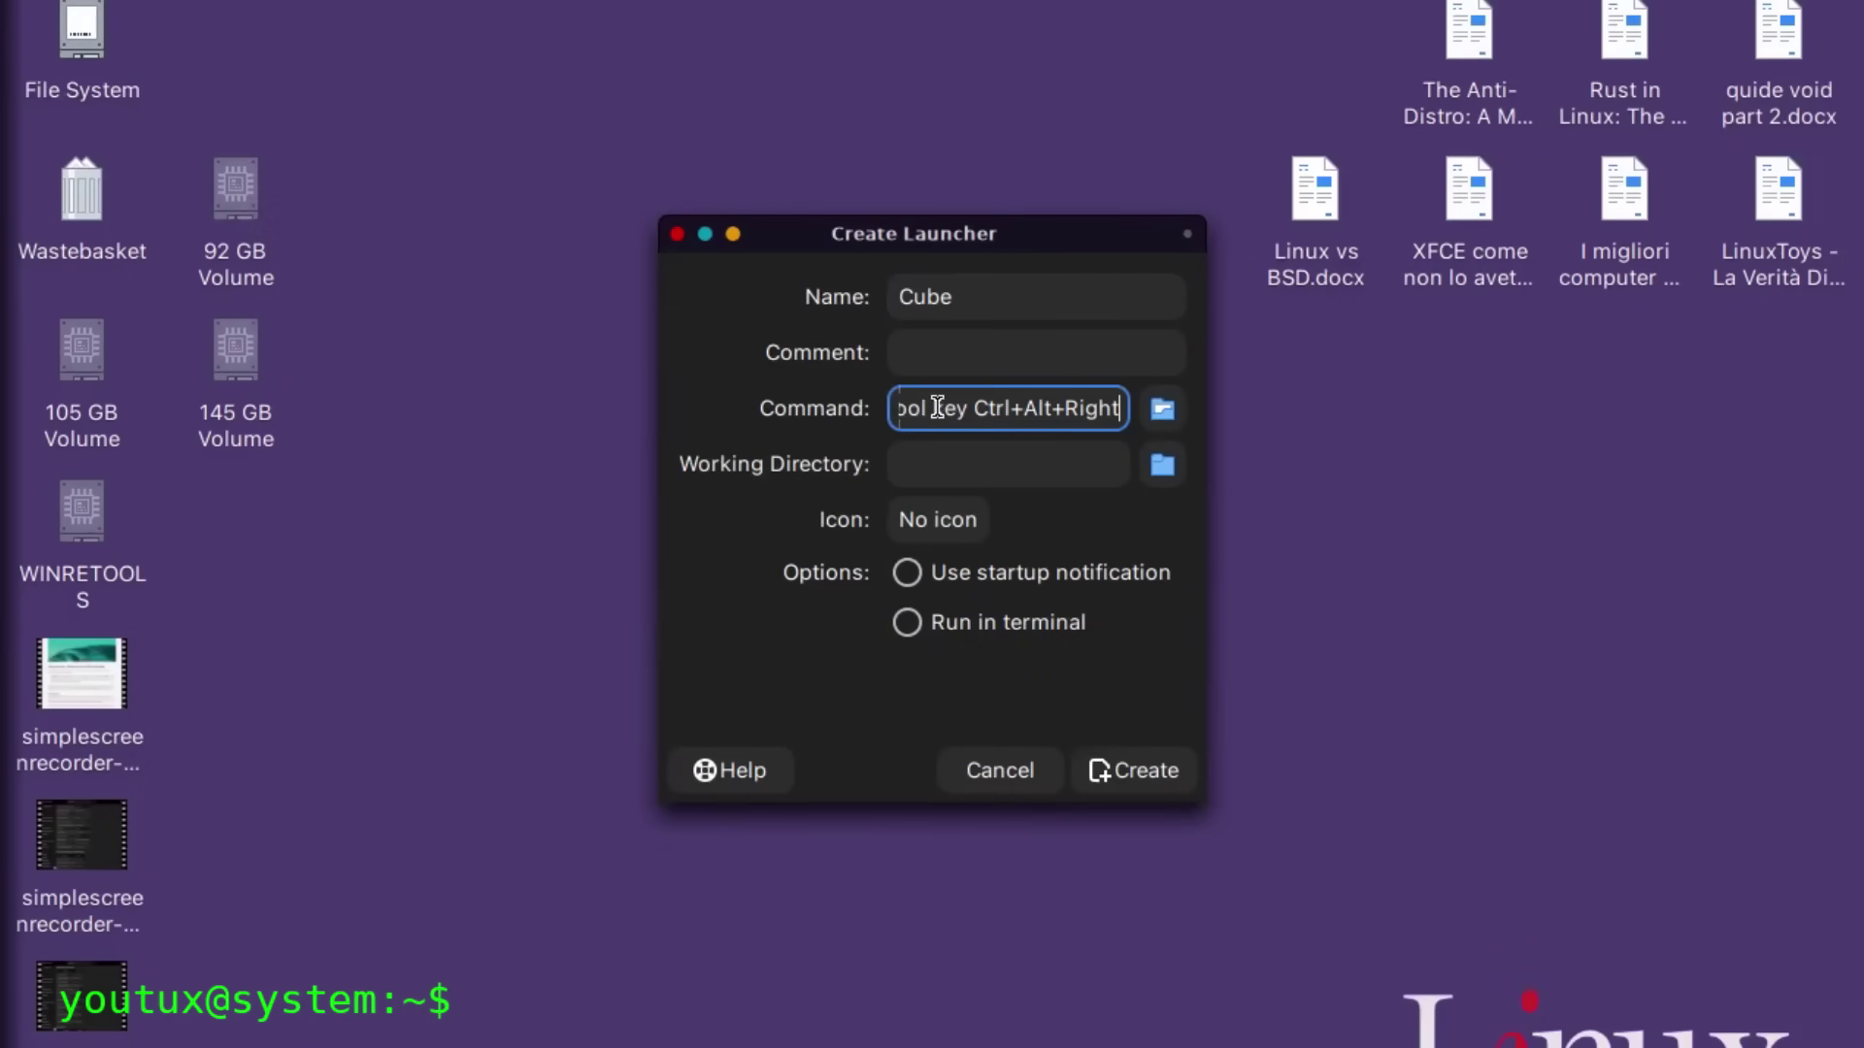
click(938, 522)
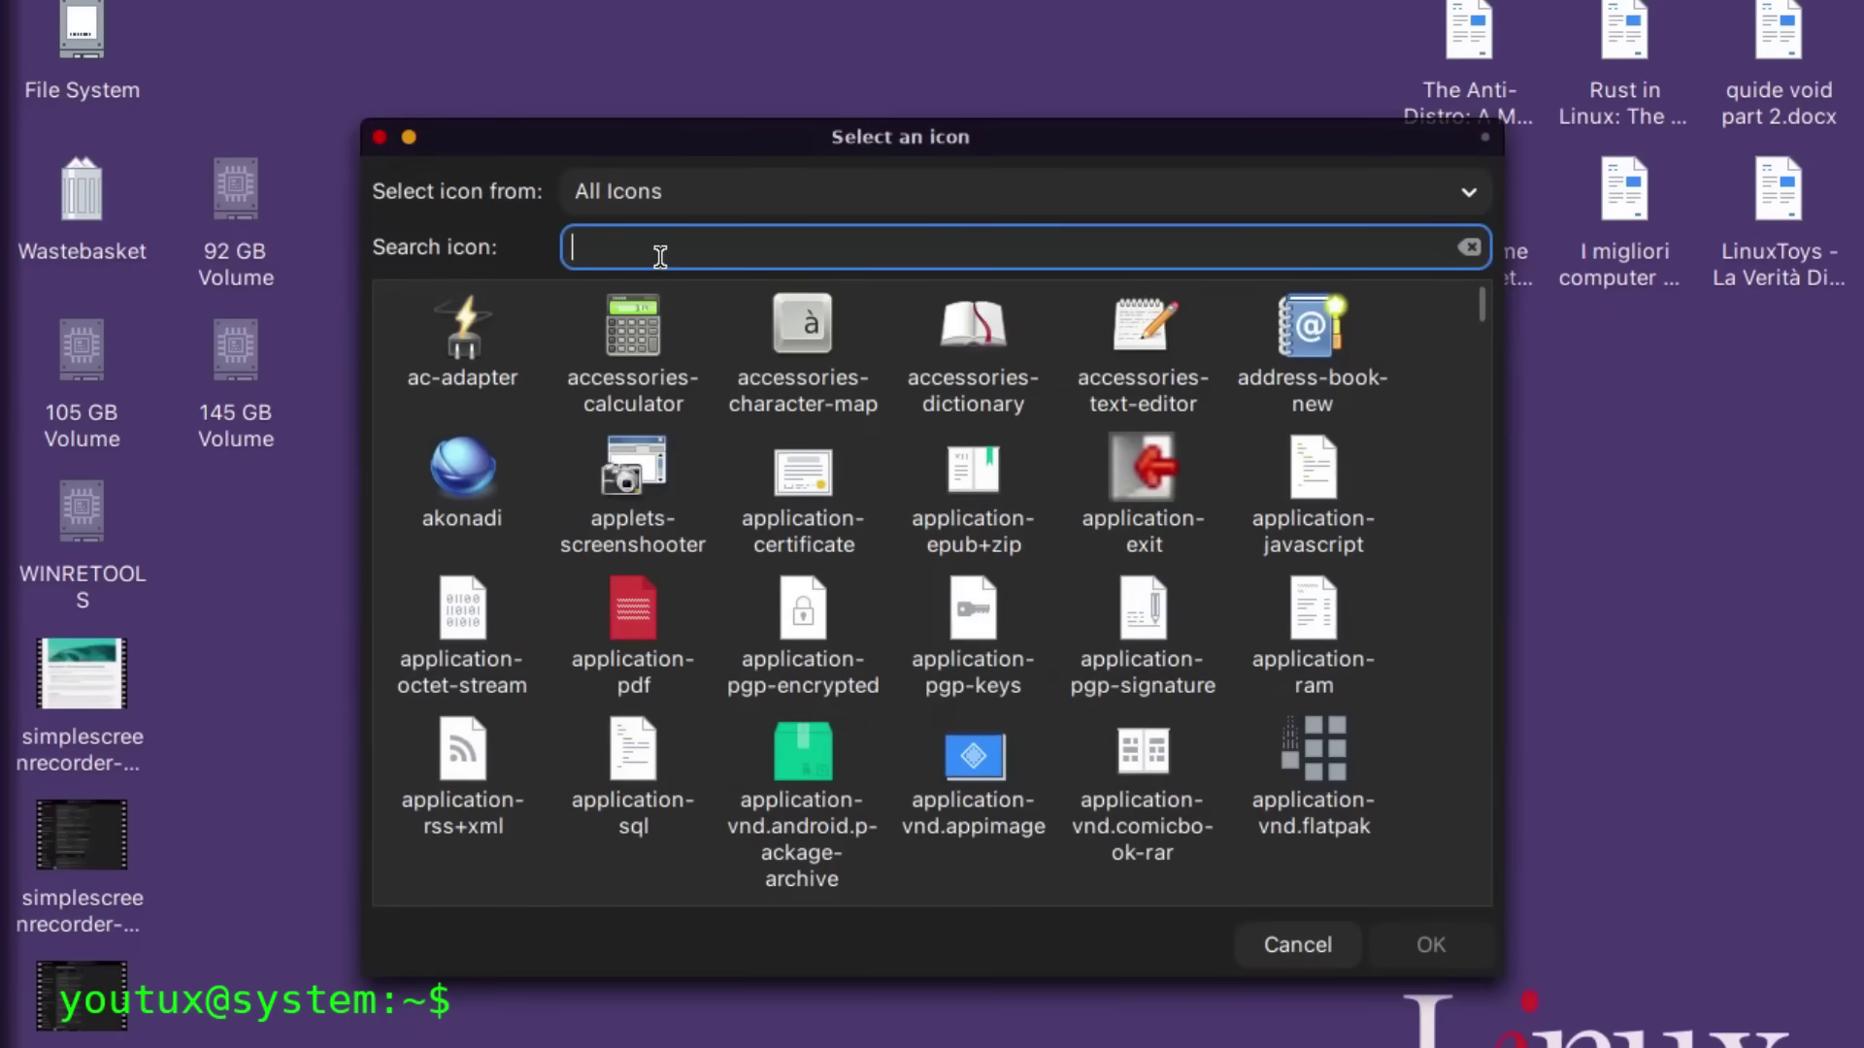
text(c)
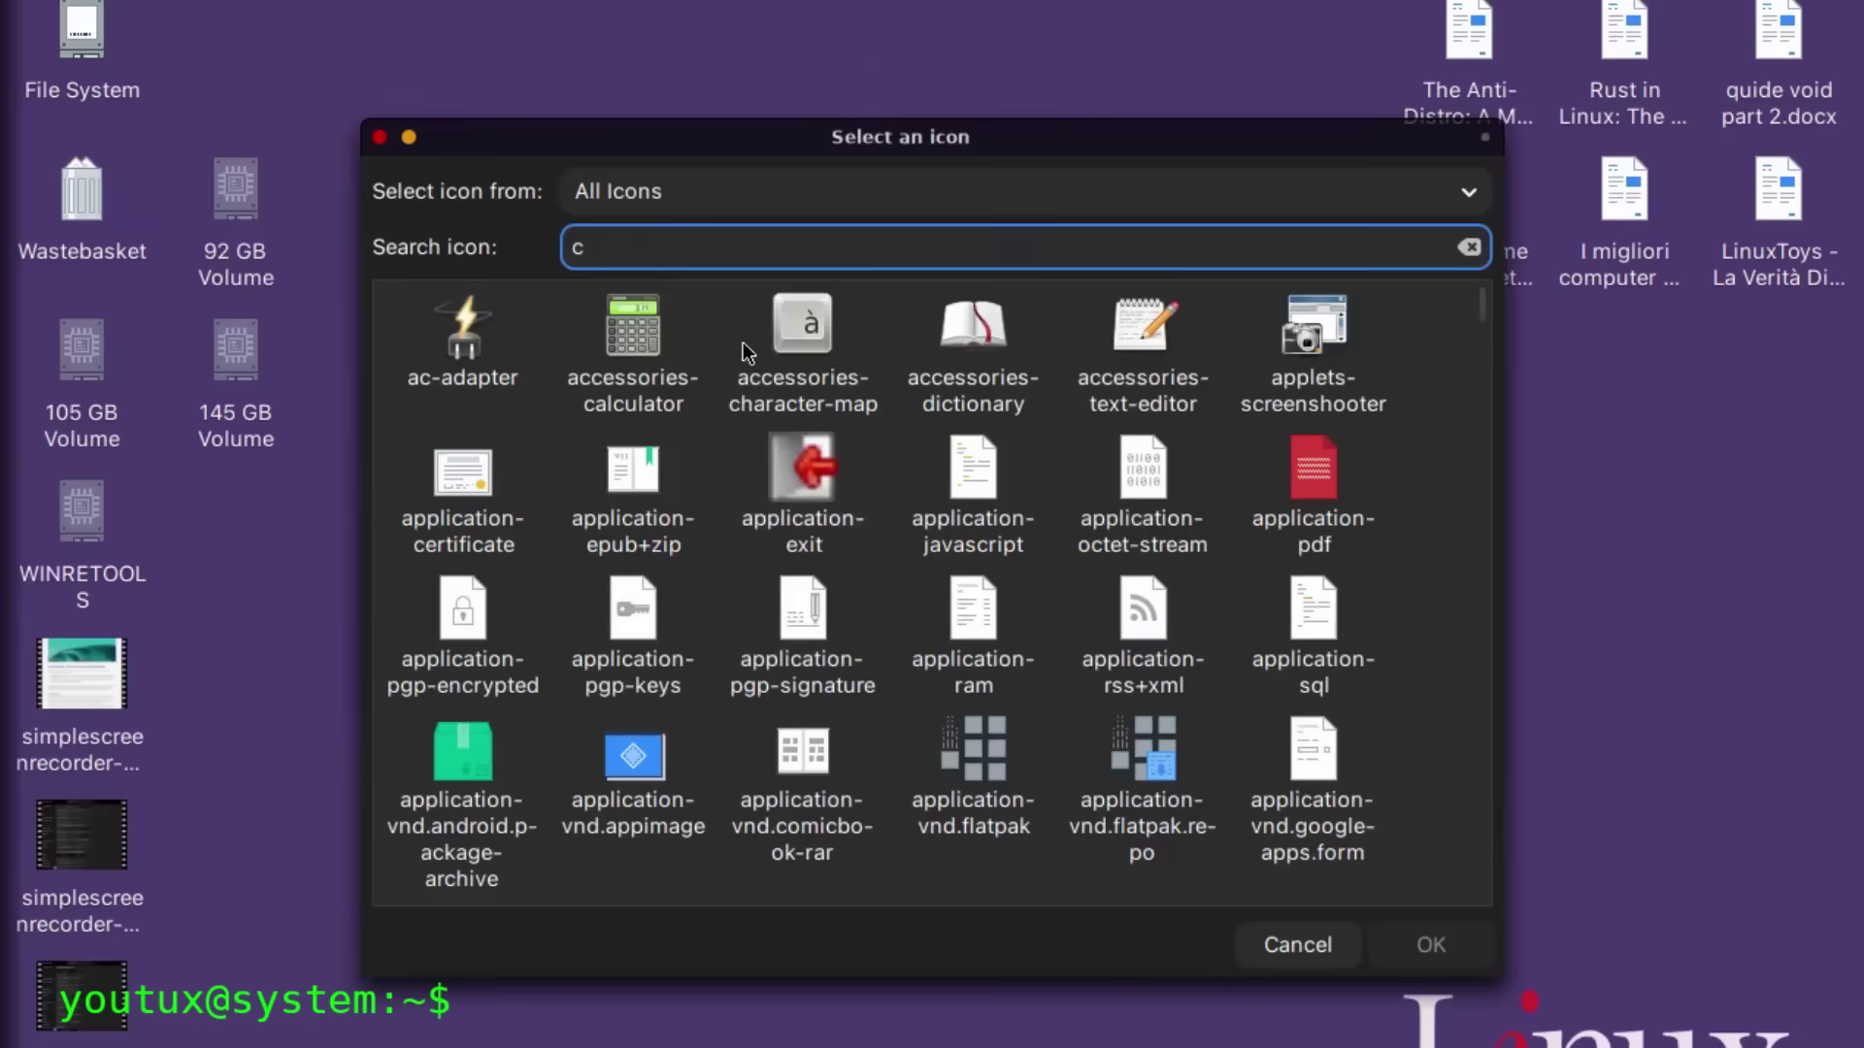
scroll(816, 491, down, 5)
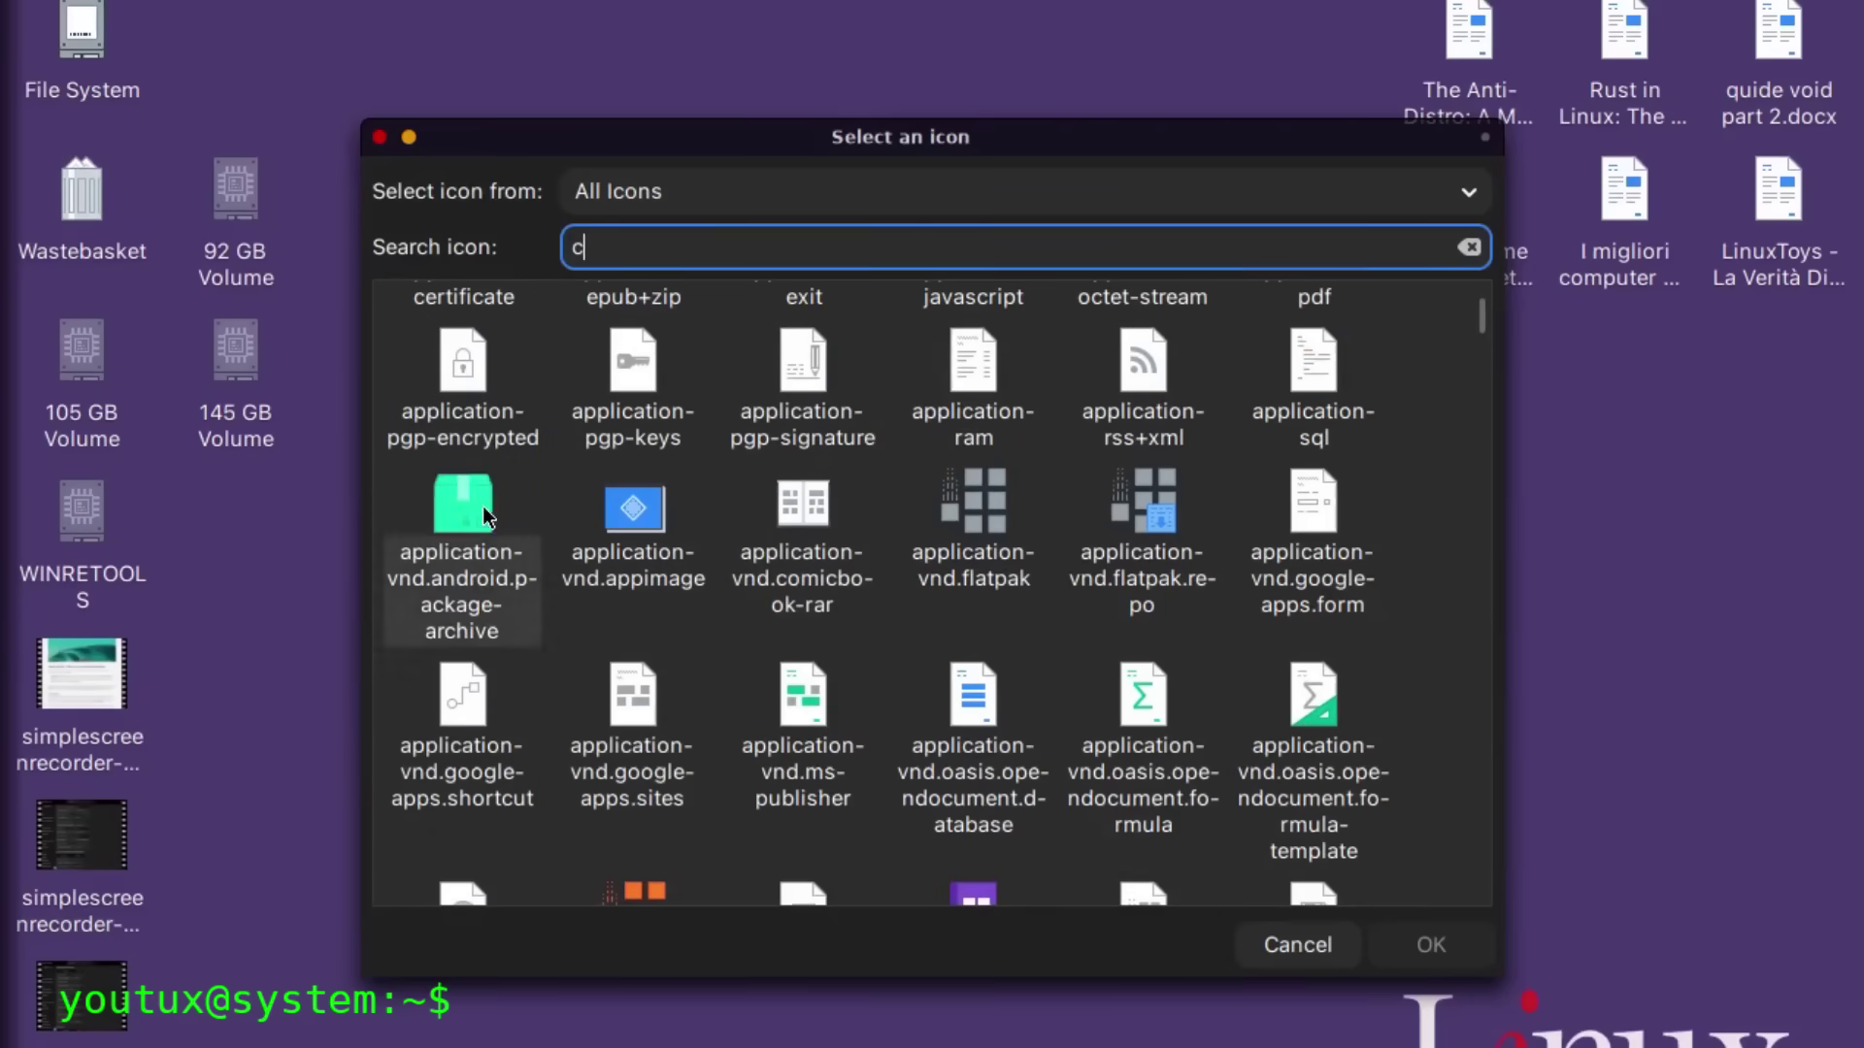
click(462, 573)
click(1406, 952)
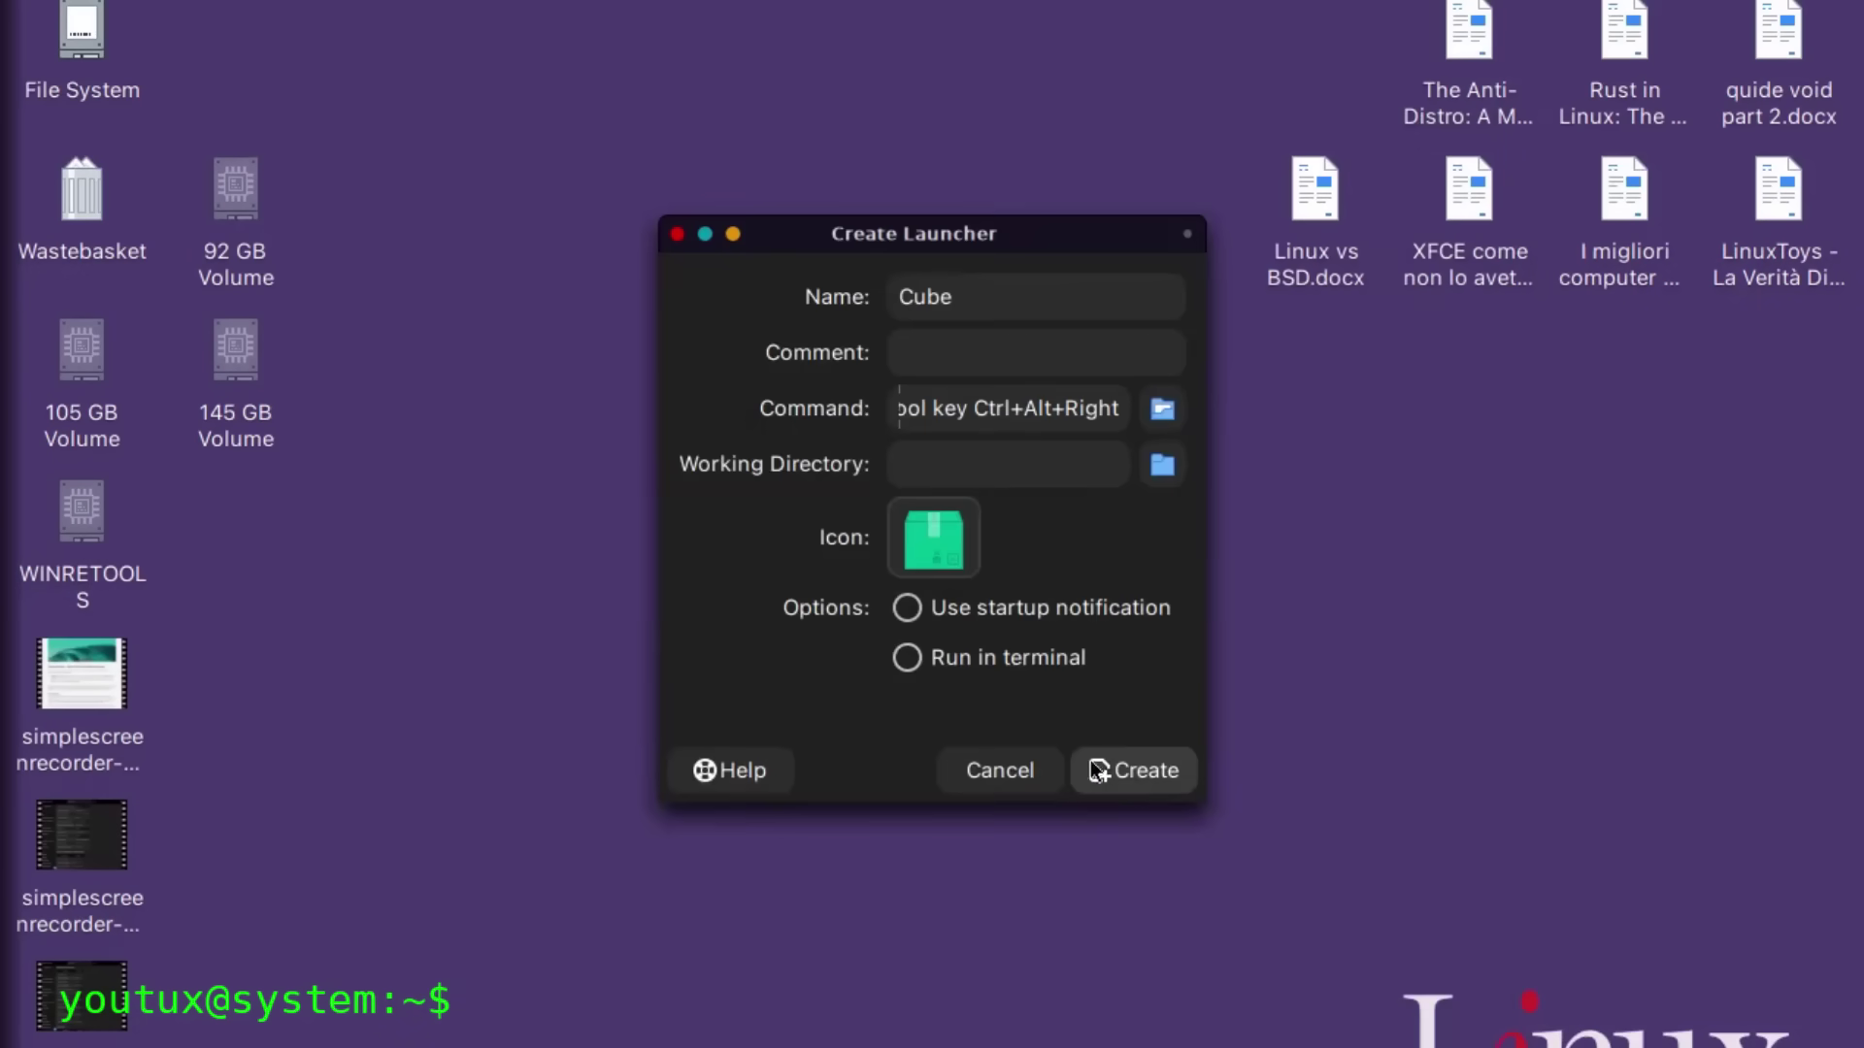
- Create the Cube launcher and select its new icon on the desktop
click(1166, 777)
click(715, 509)
click(689, 516)
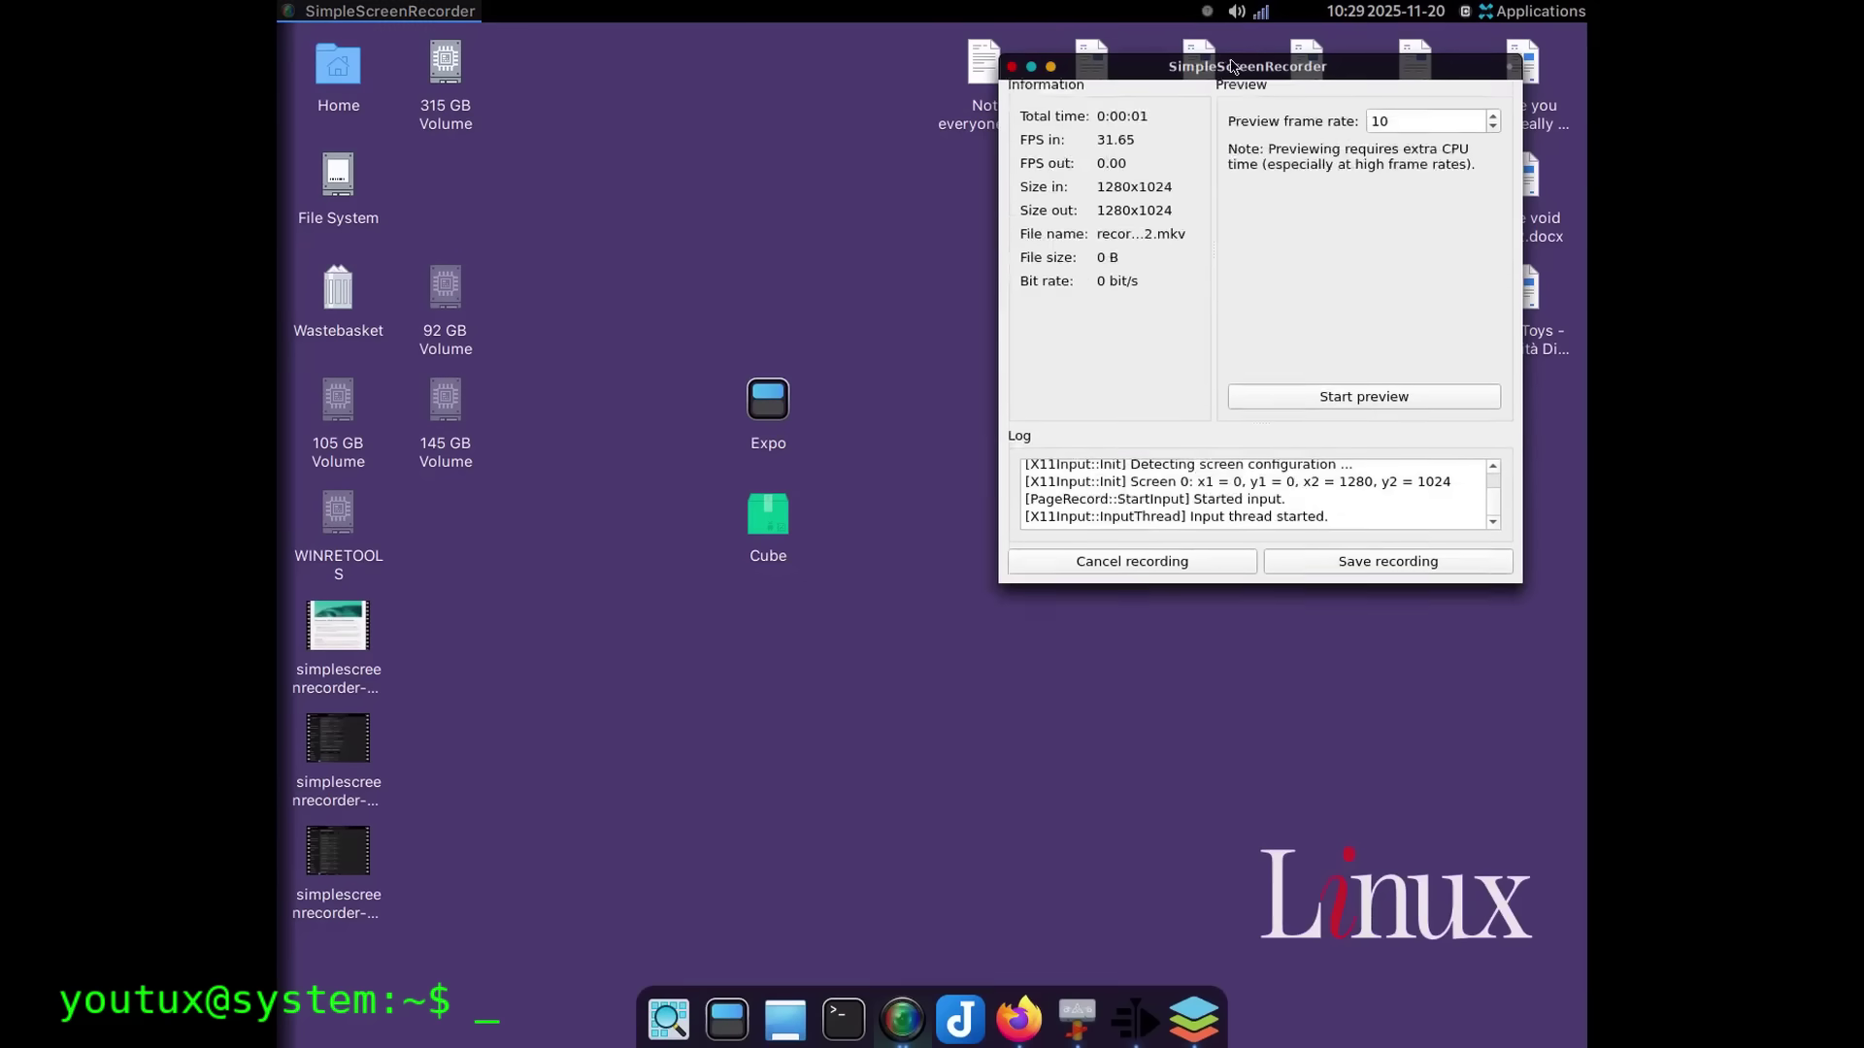
- Drag the green Cube desktop icon onto the Plank dock as its third launcher
double_click(1231, 66)
click(768, 524)
drag(826, 884, 756, 1016)
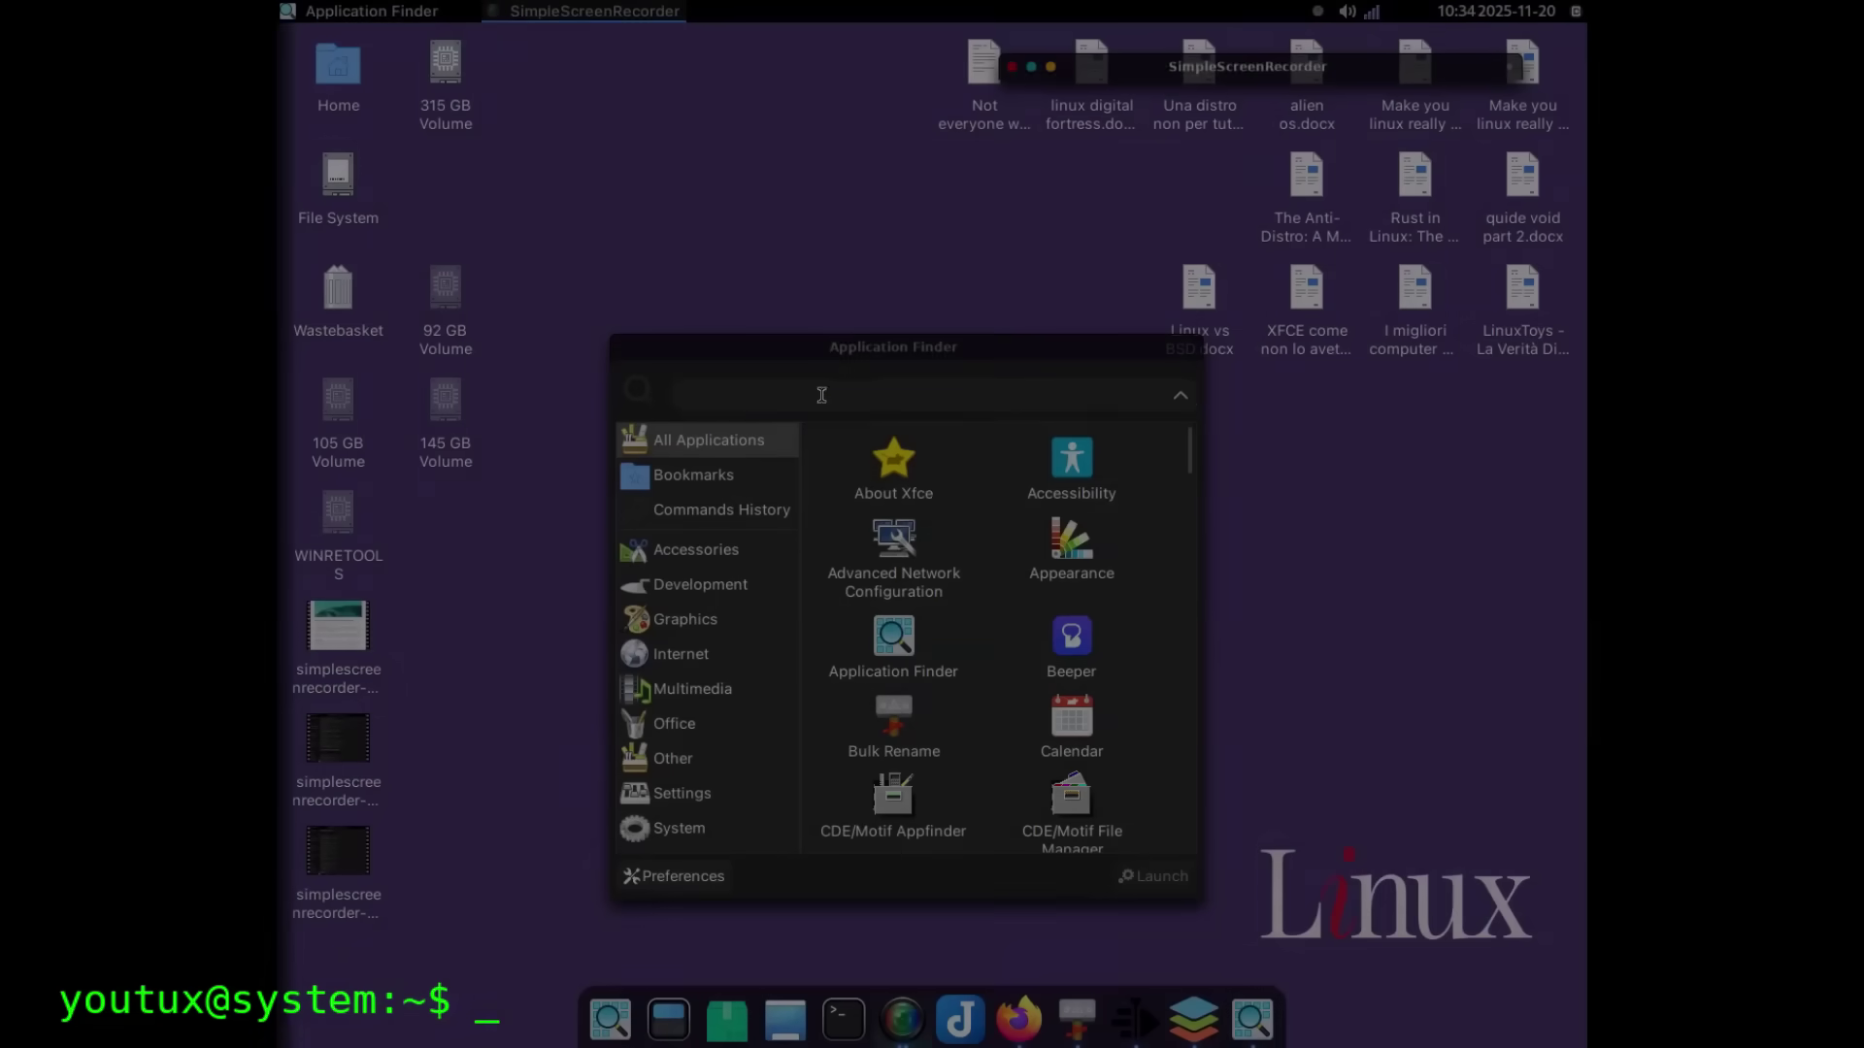
- Launch Emerald Theme Manager by searching 'eme' and scroll through its installed themes
text(eme)
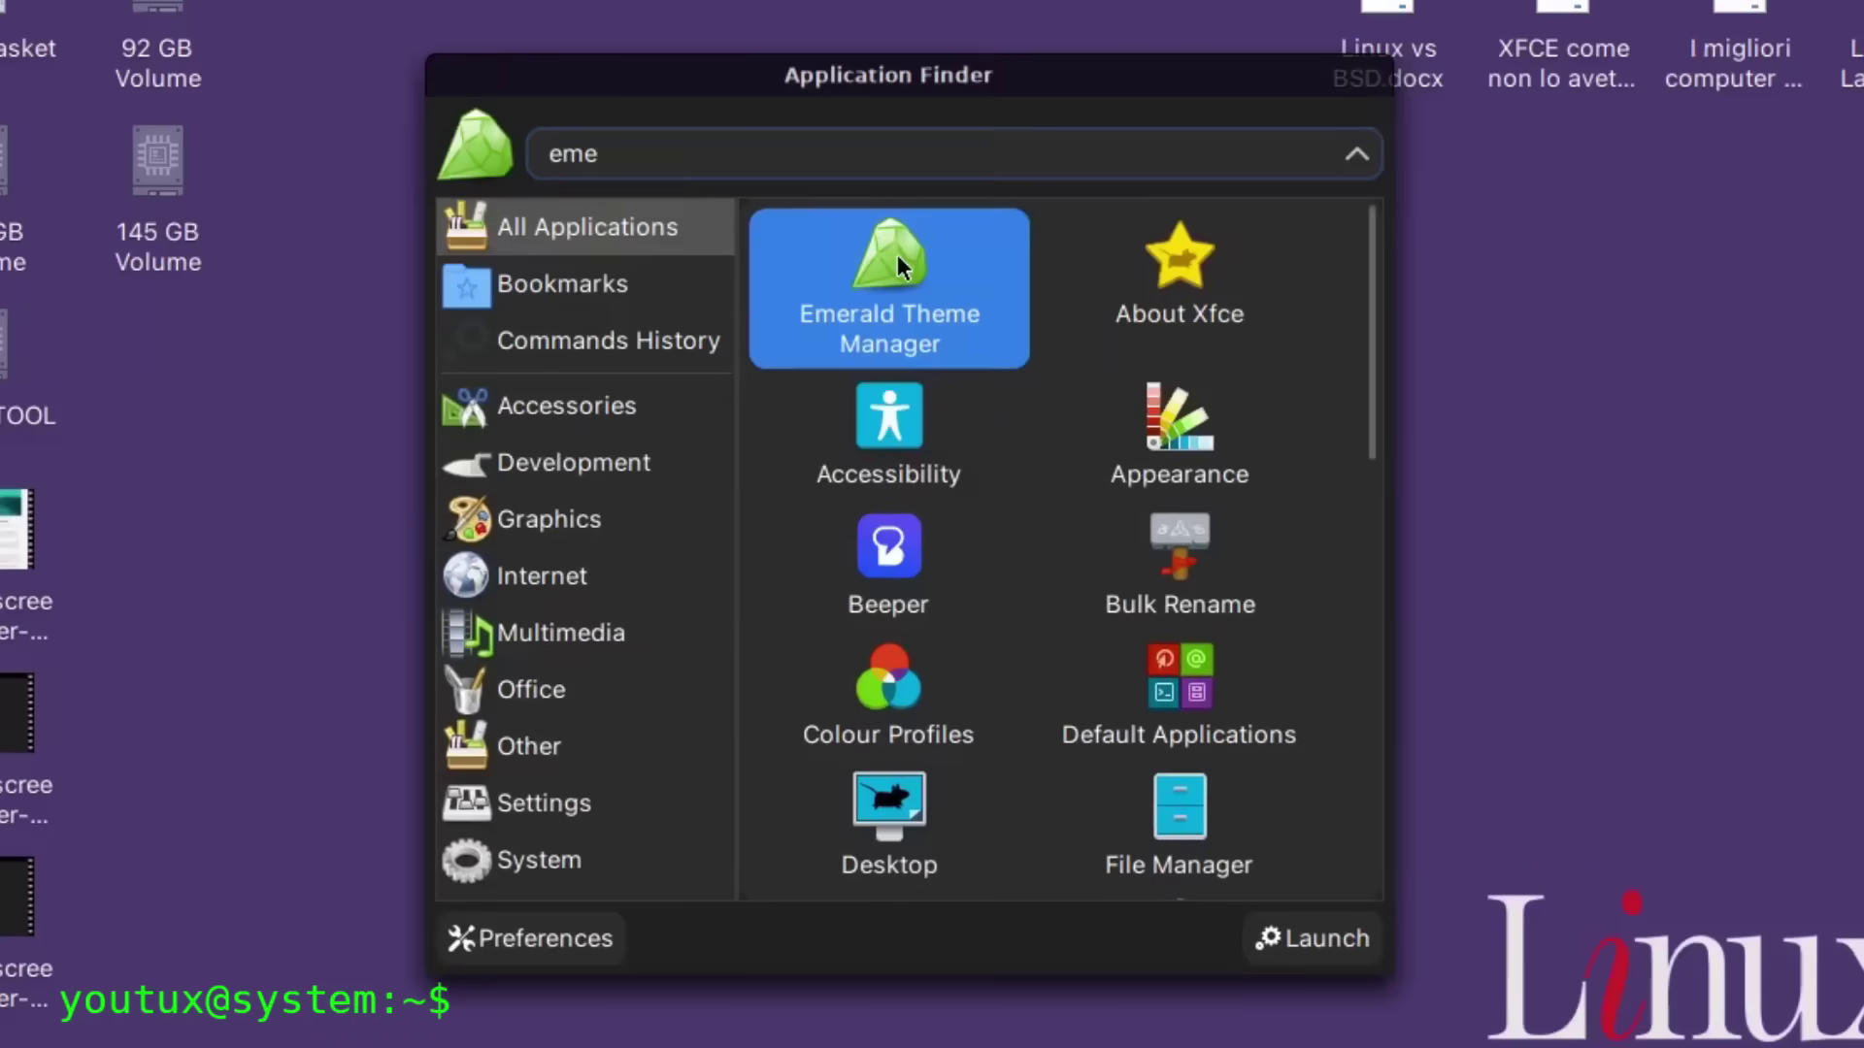
double_click(899, 458)
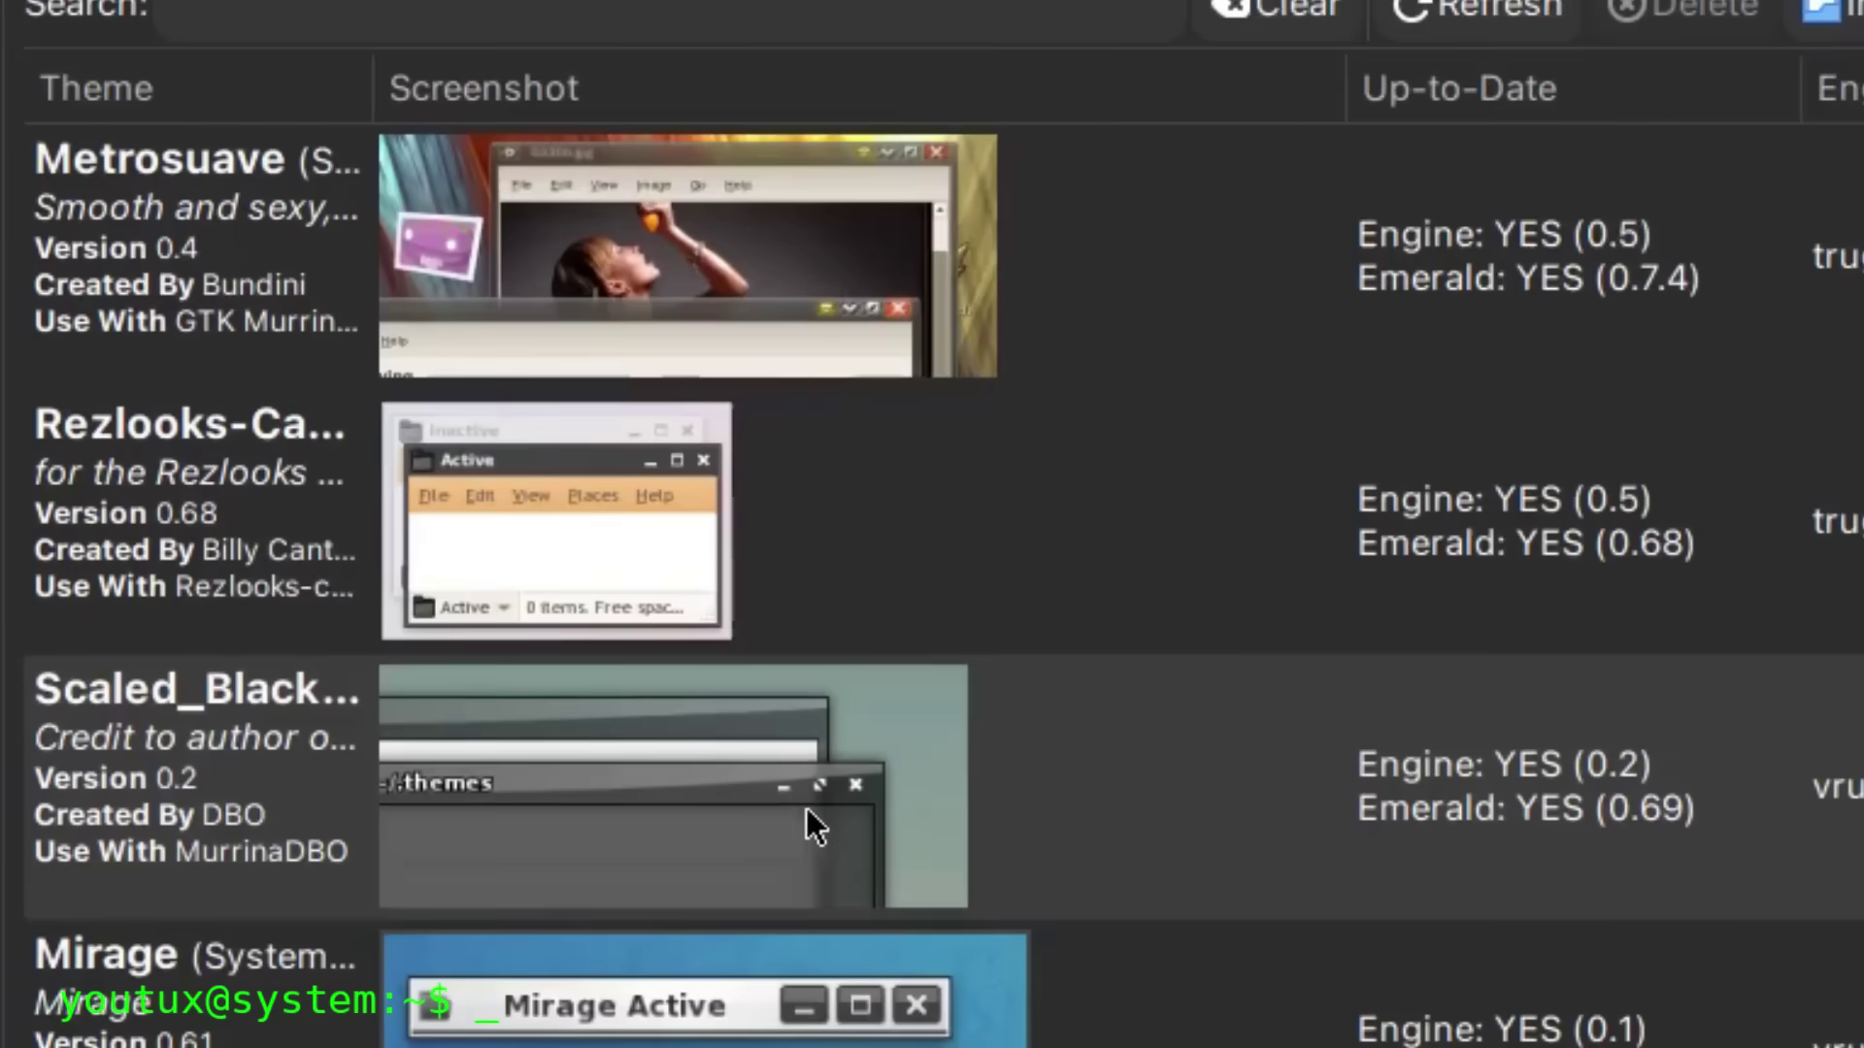
scroll(841, 707, down, 5)
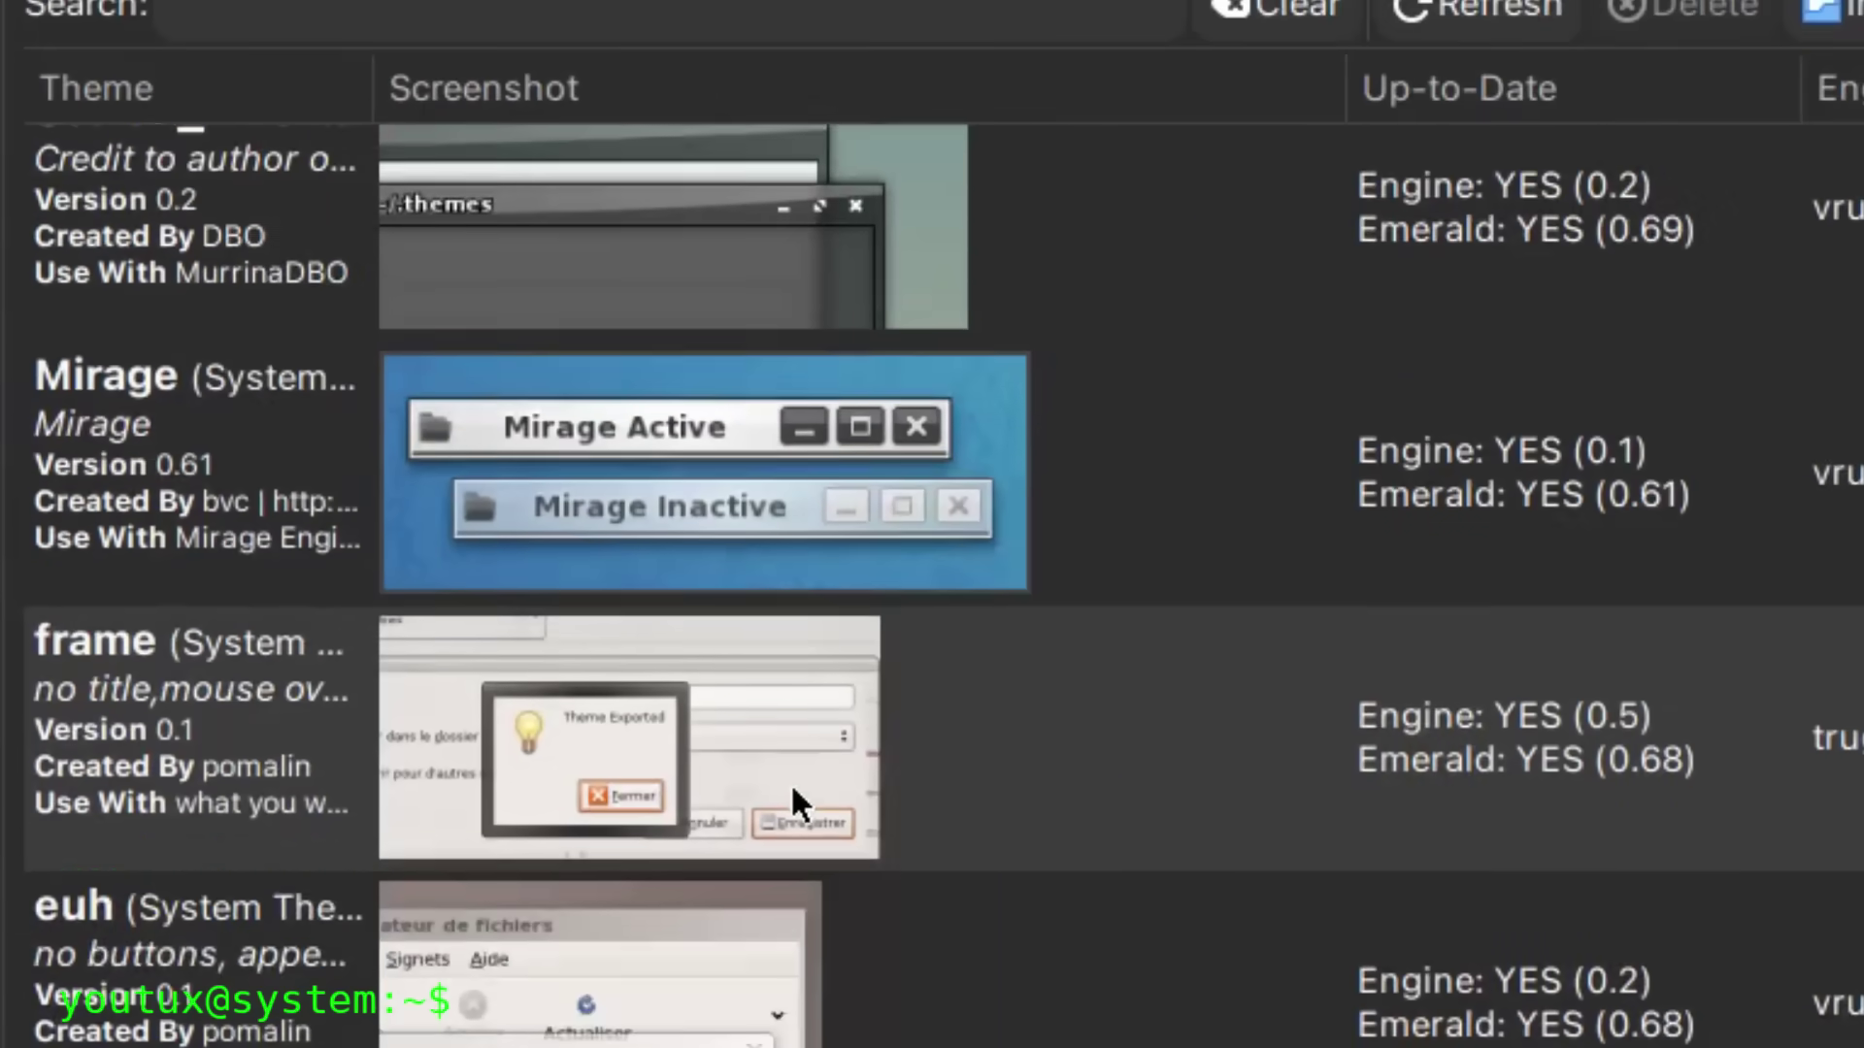
scroll(786, 785, down, 2)
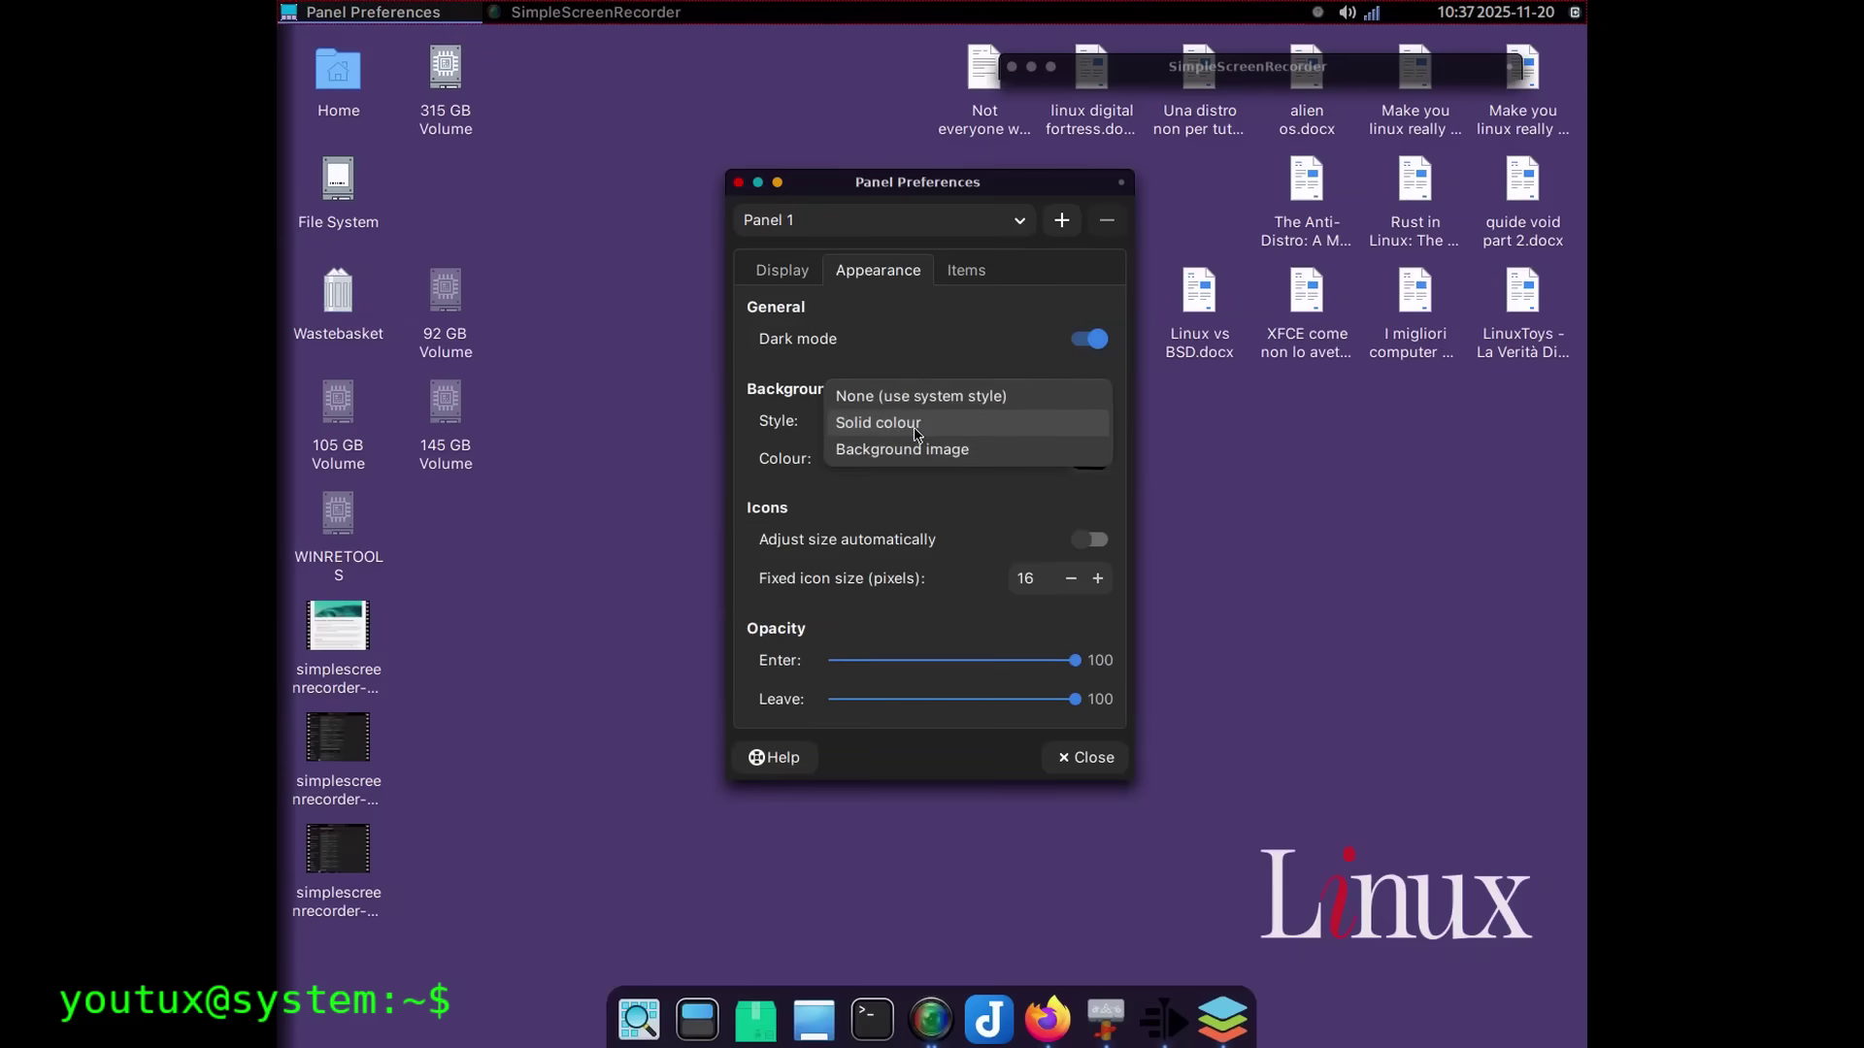
- Switch Panel 1's background style to None and back to Solid colour, then close
click(912, 406)
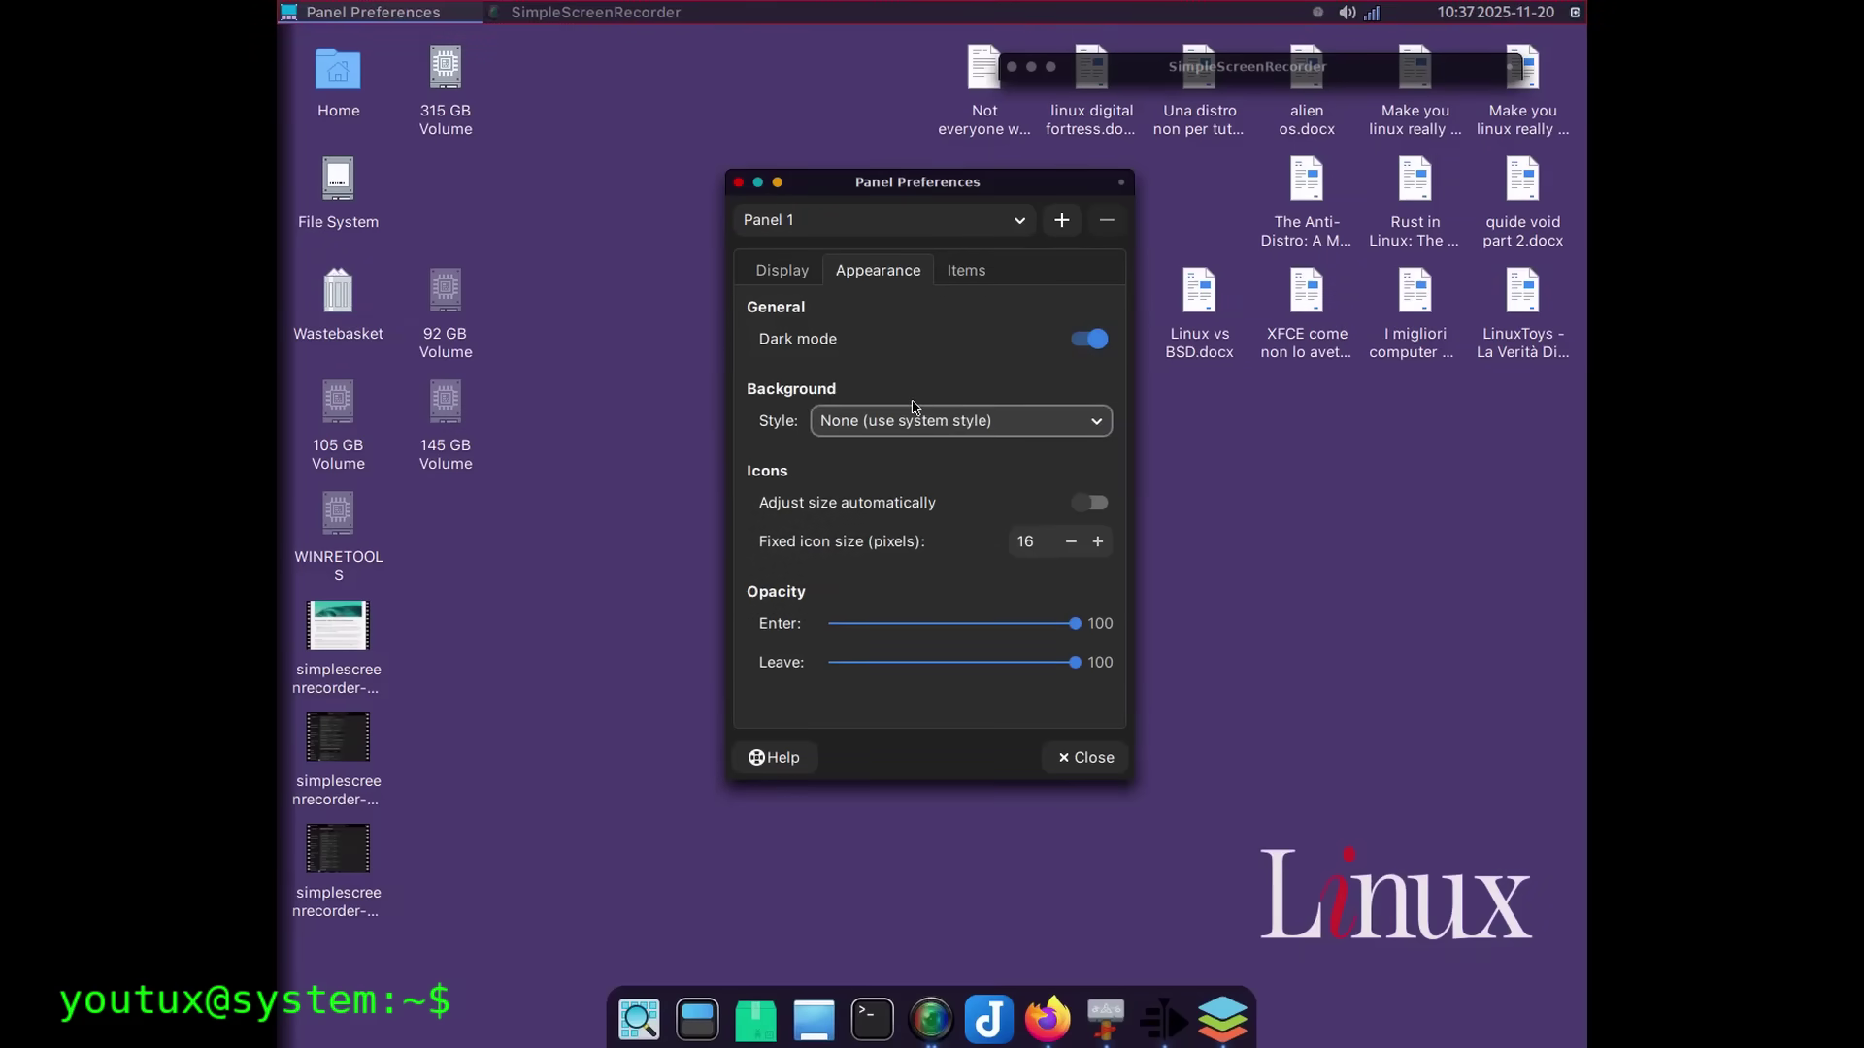
click(944, 421)
click(934, 449)
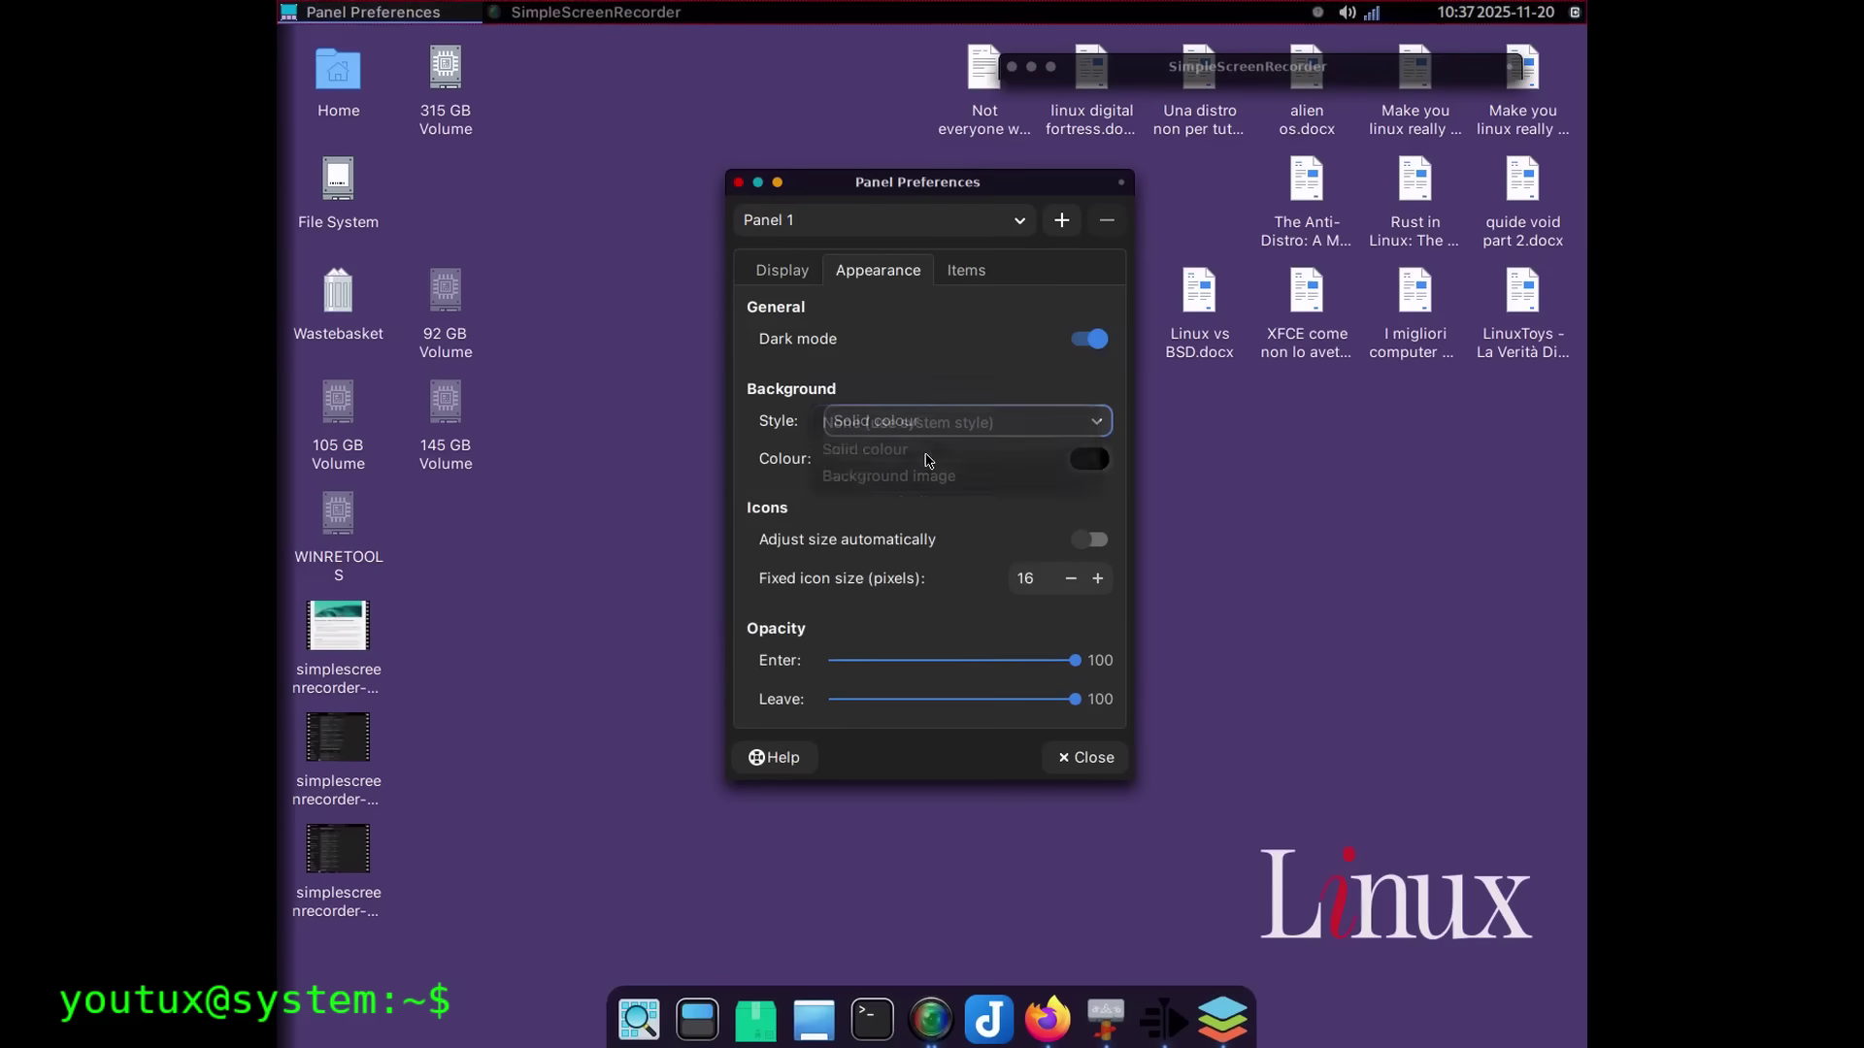
click(1087, 760)
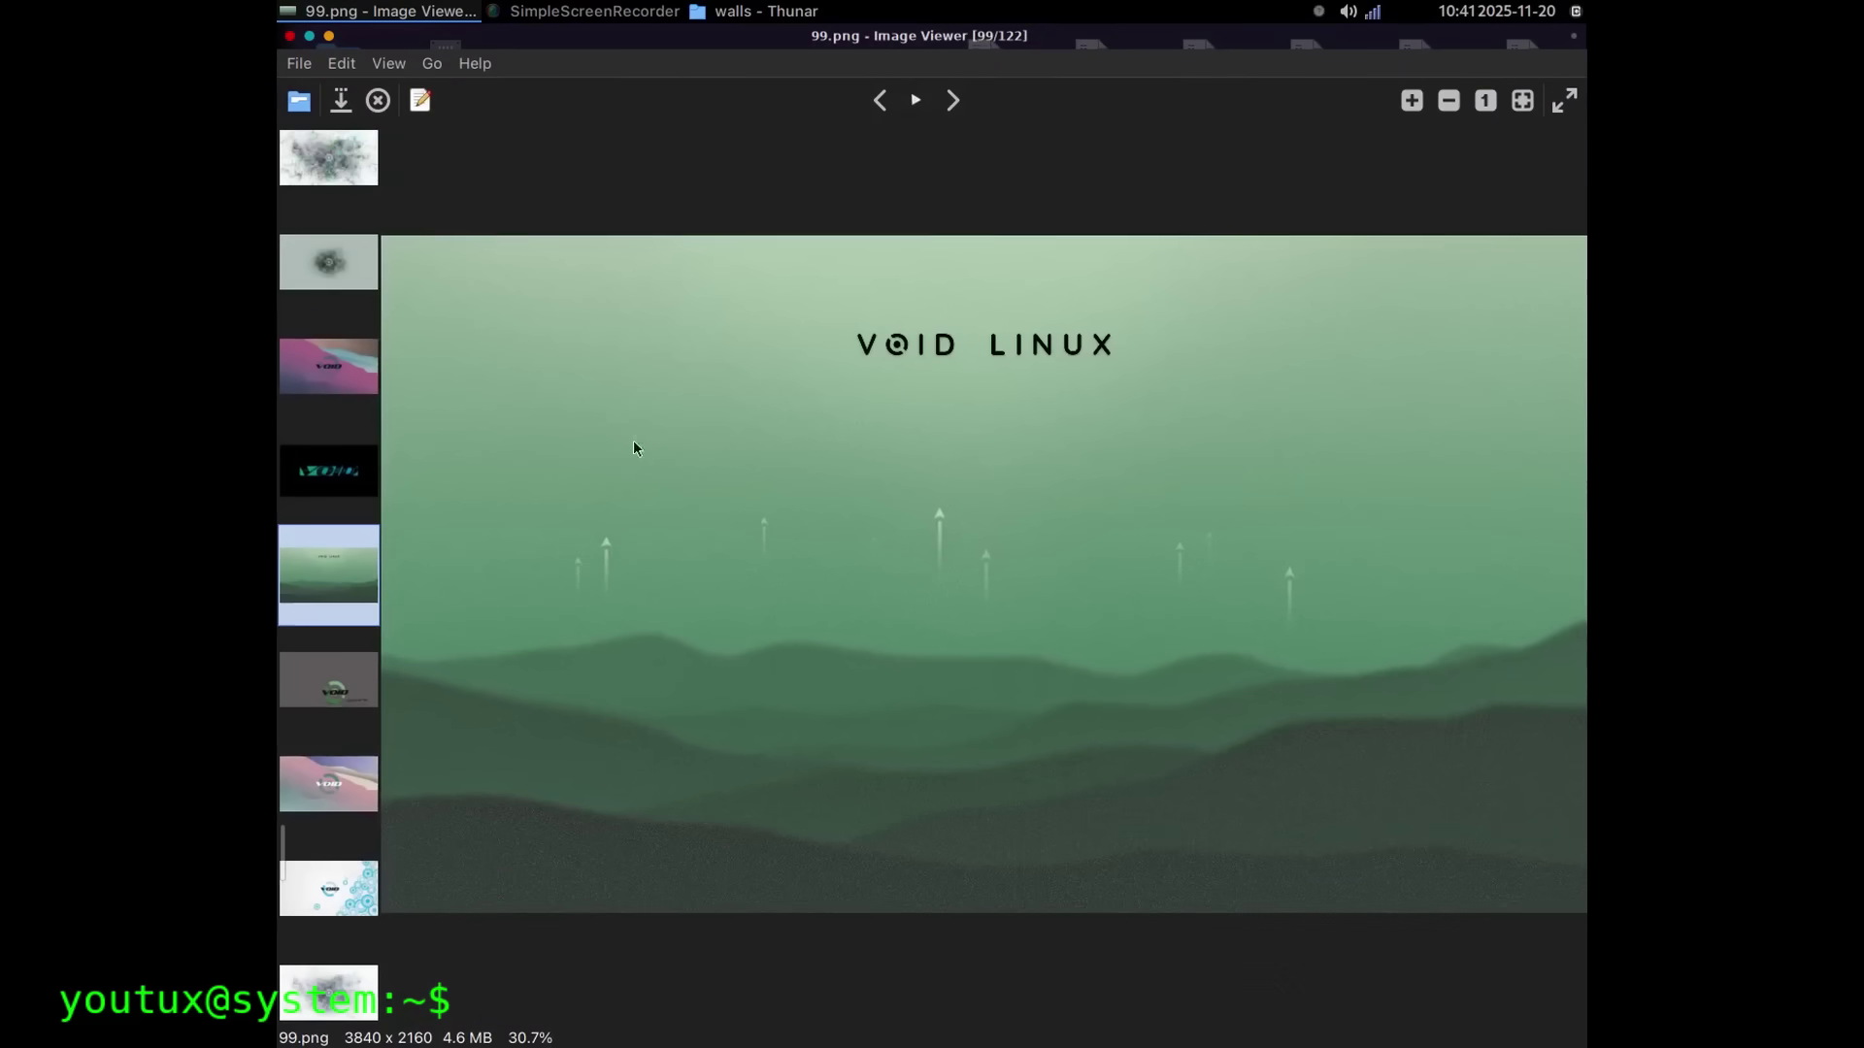
- Scroll the thumbnail strip and view 101.png and the following wallpapers
scroll(330, 527, down, 5)
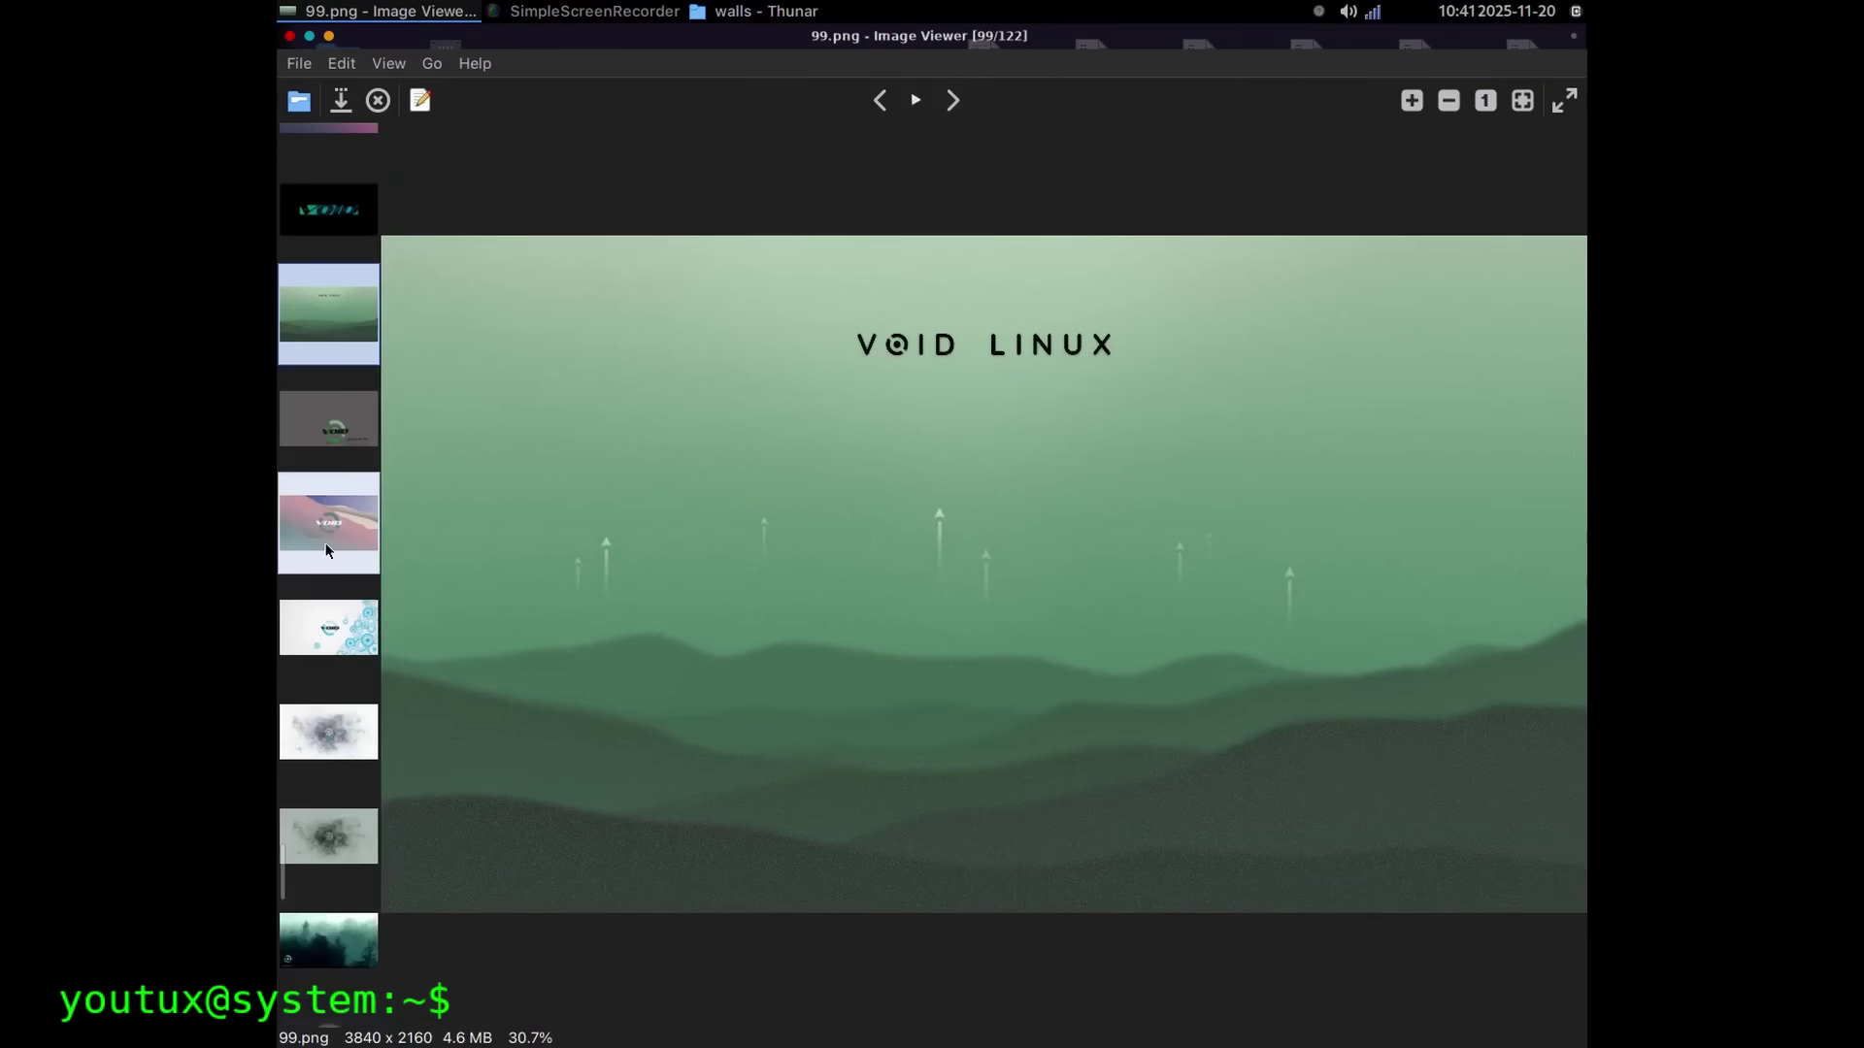
click(325, 544)
click(313, 684)
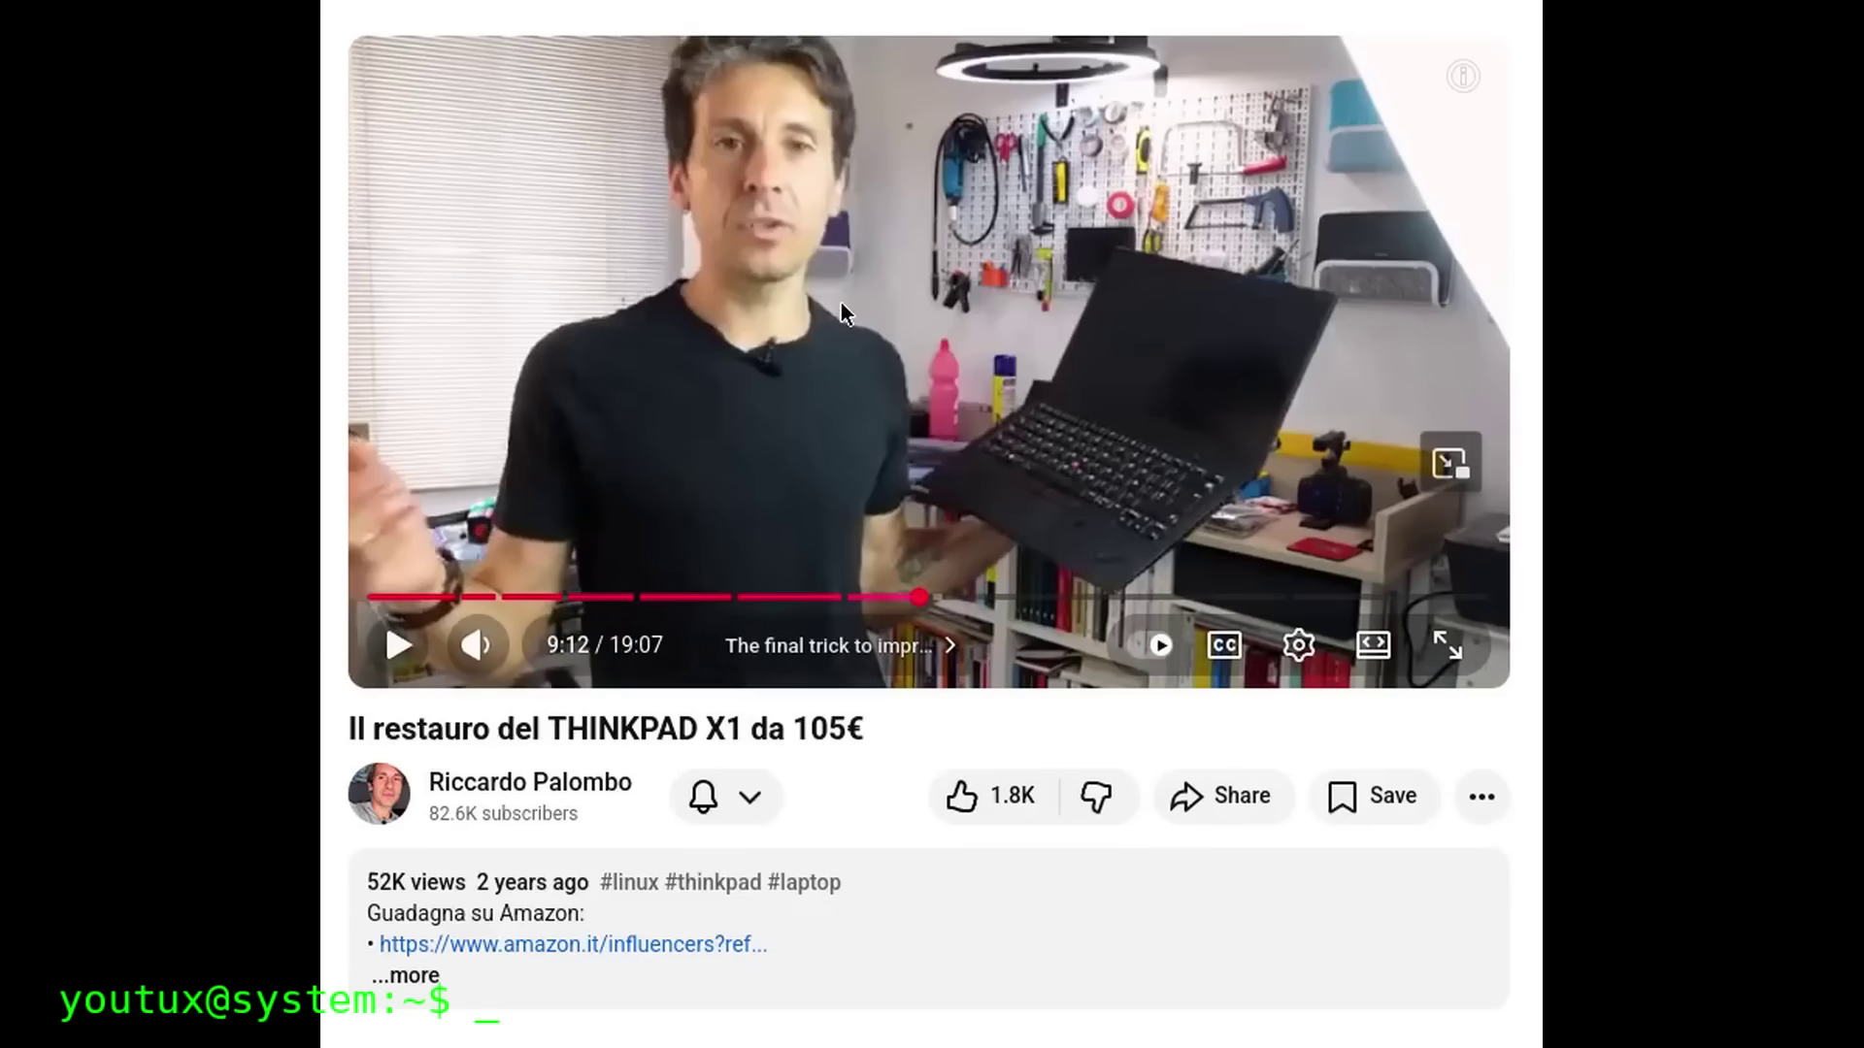
- Play the video in the YouTube tab
click(841, 301)
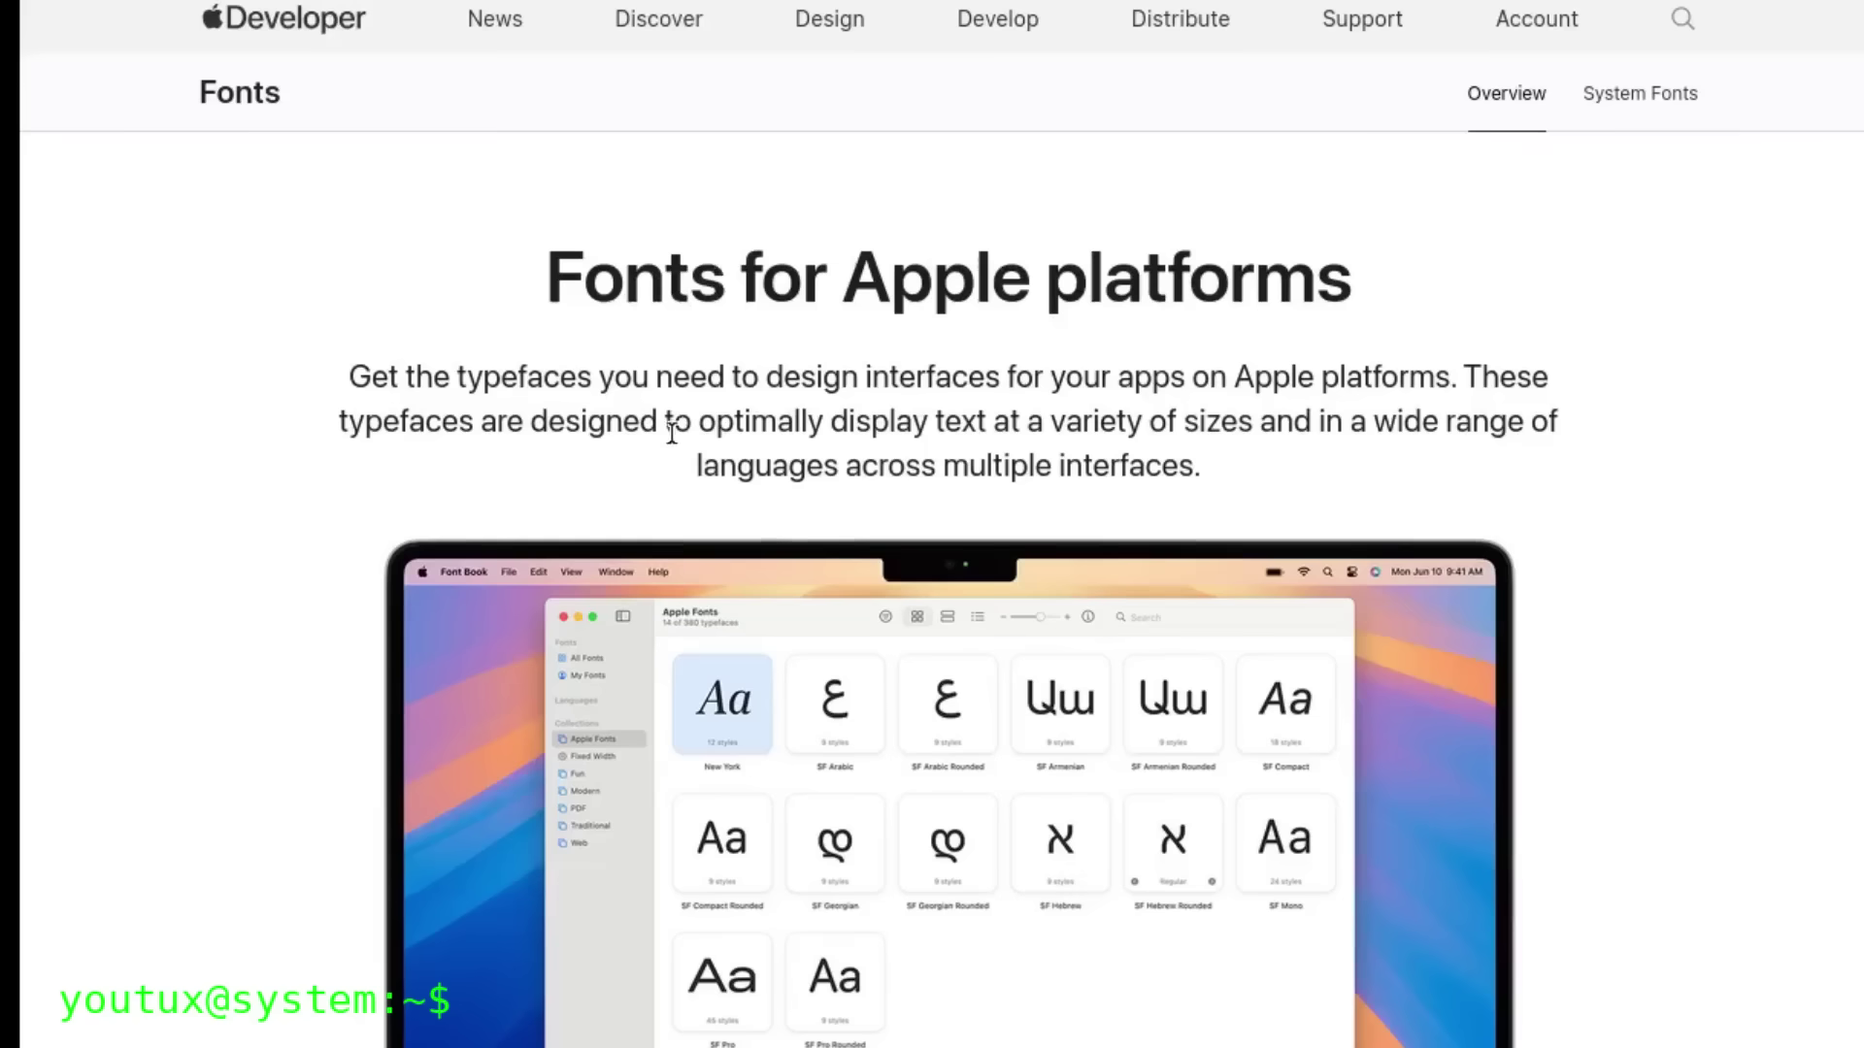
- Browse the Cantarell fonts in the font picker, then cancel without changing anything
scroll(671, 434, down, 9)
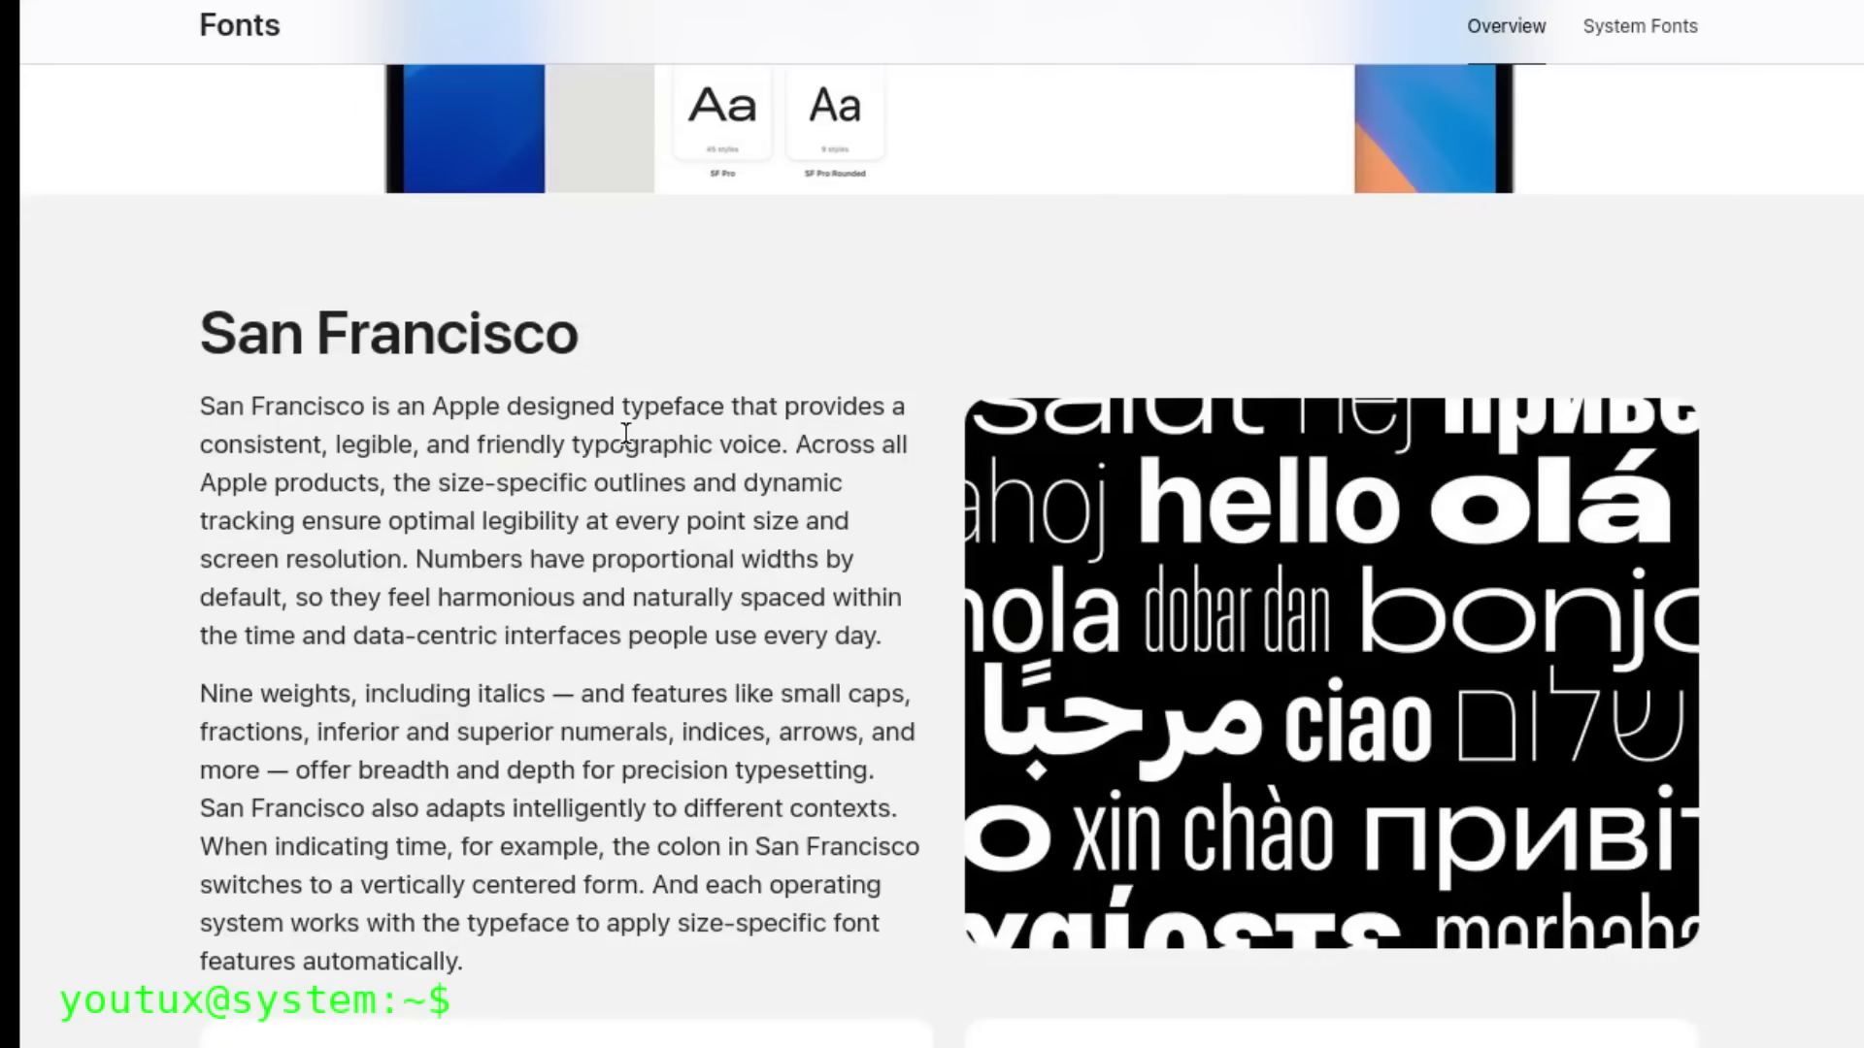
scroll(626, 434, down, 10)
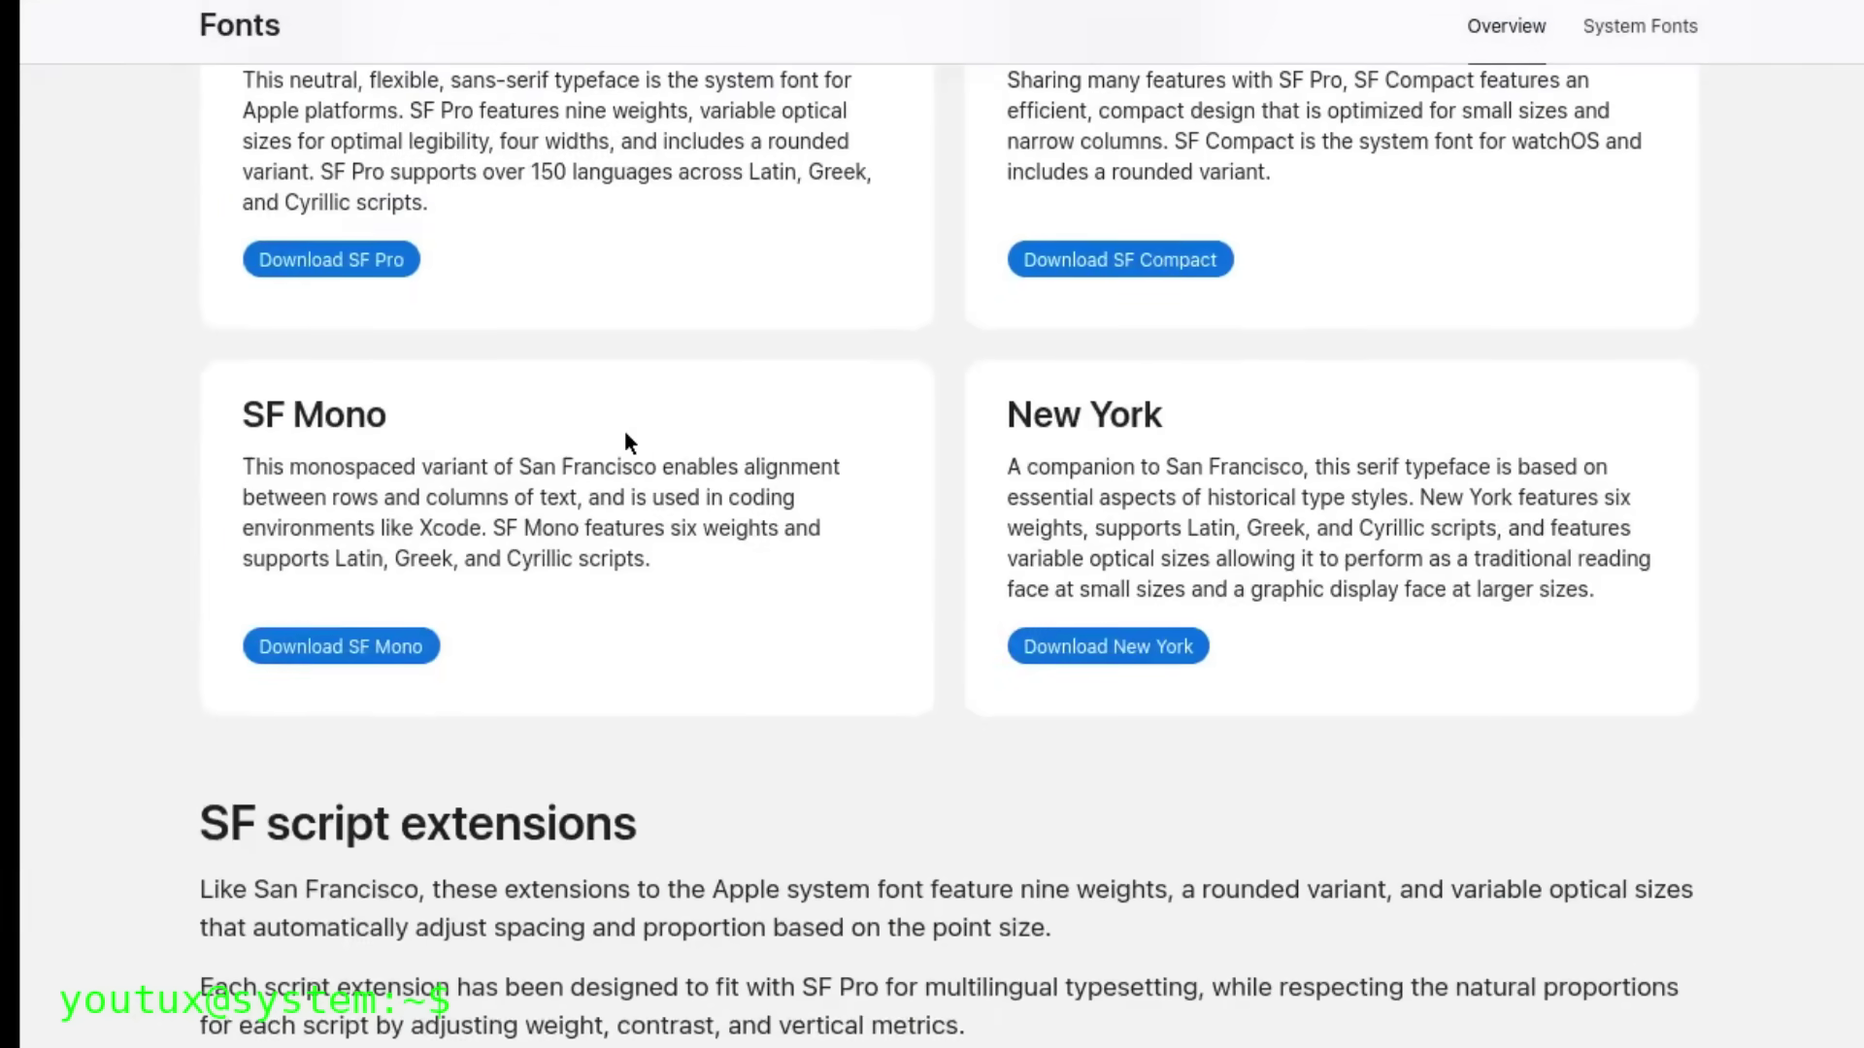
scroll(625, 443, down, 10)
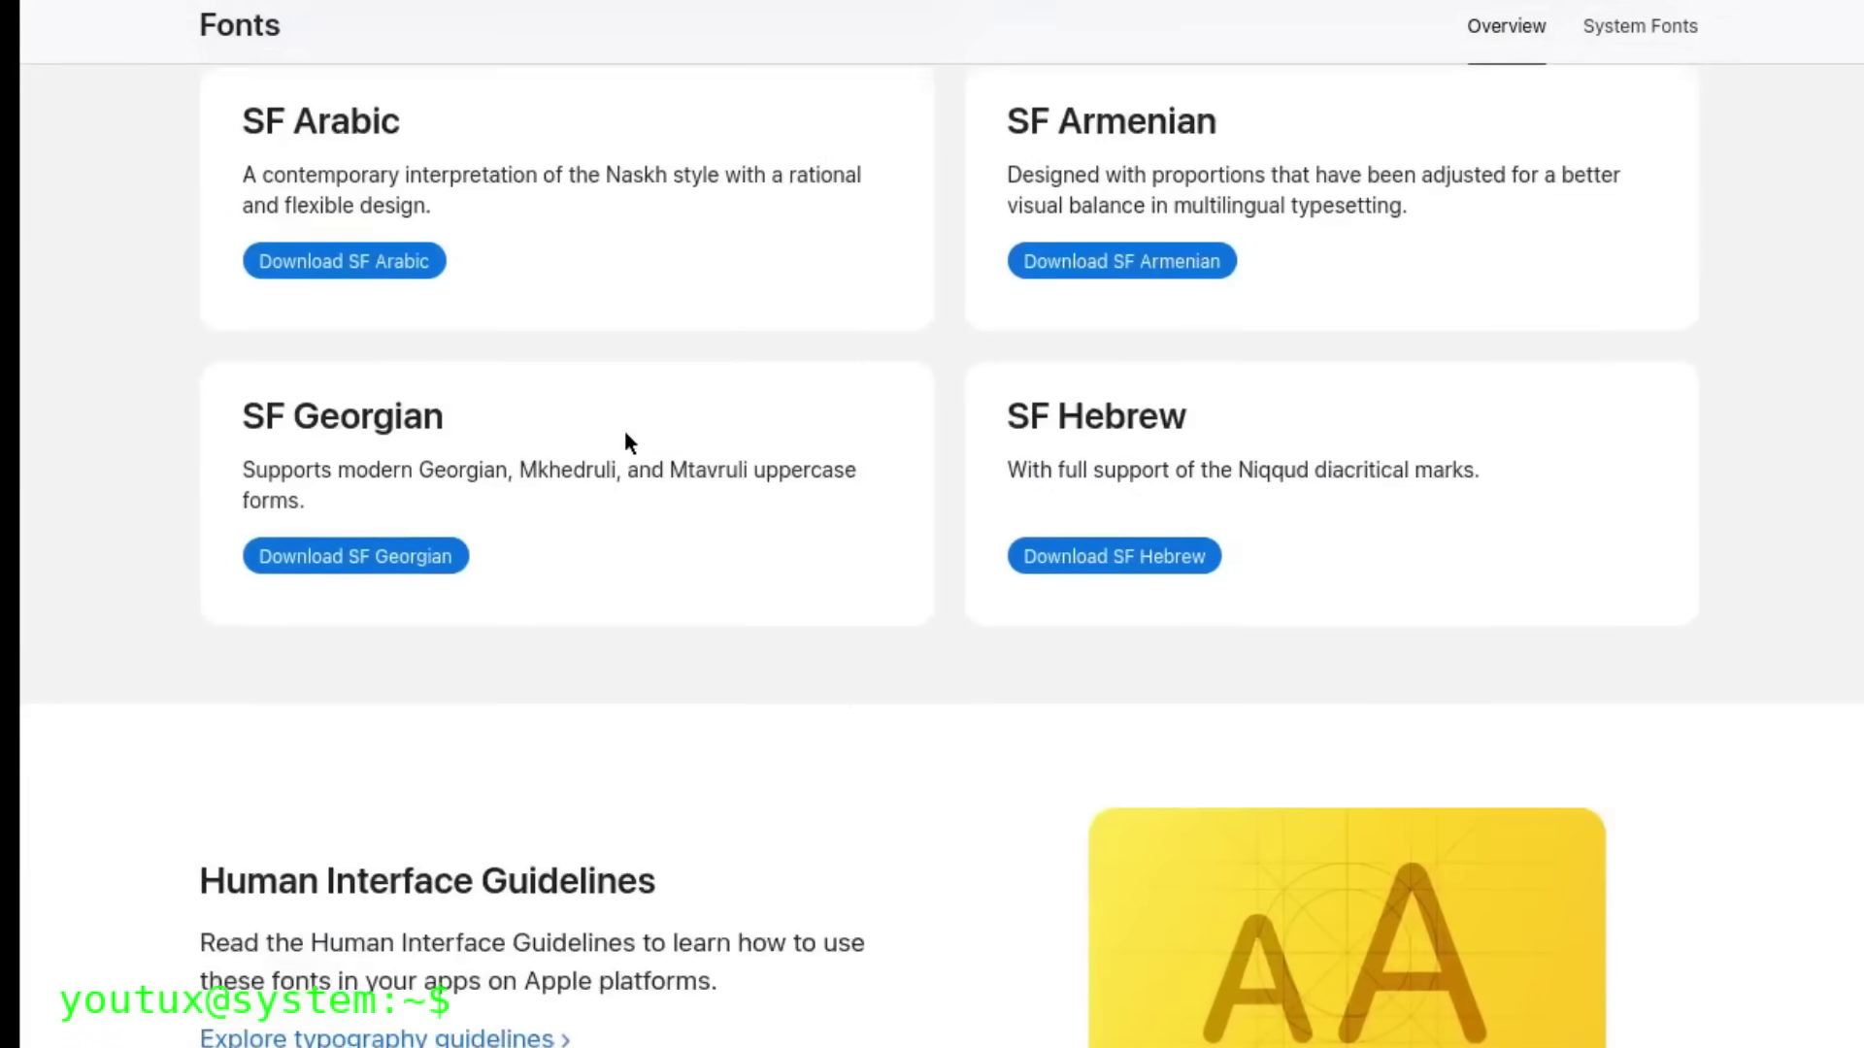
scroll(625, 437, down, 17)
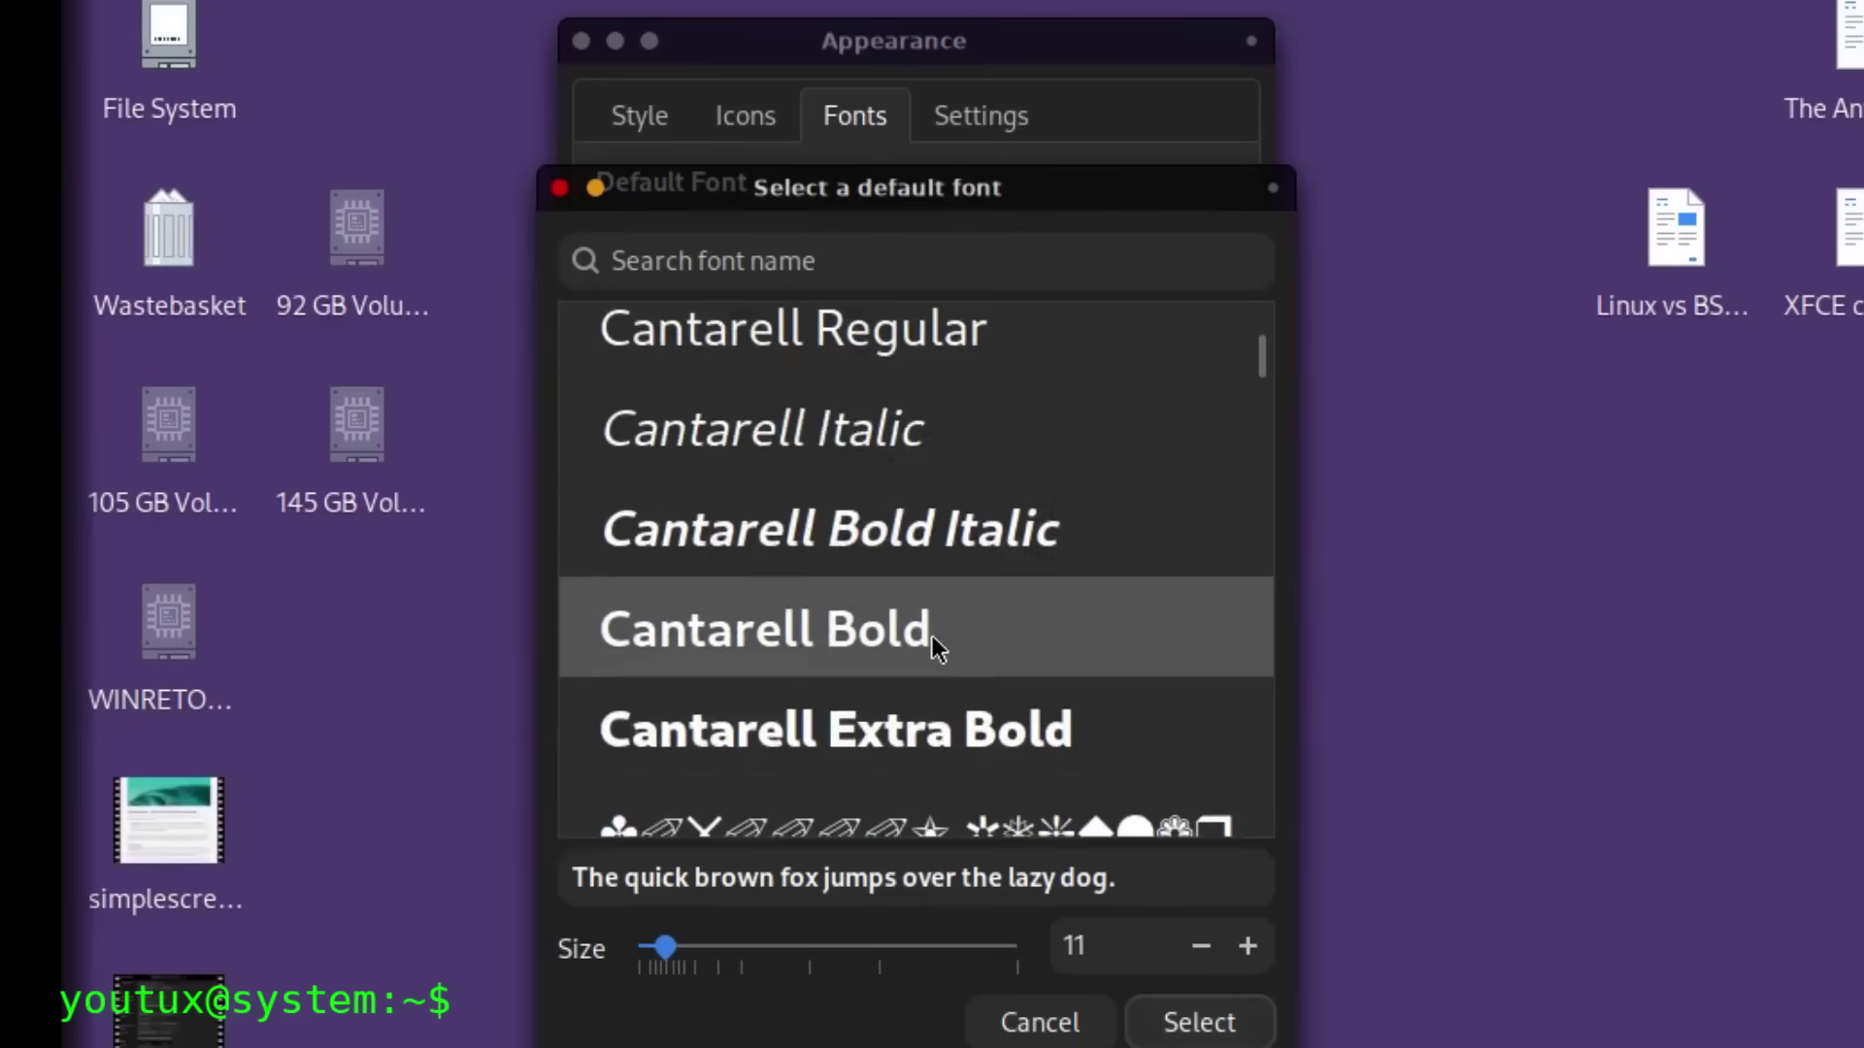
scroll(932, 637, down, 2)
scroll(932, 637, up, 7)
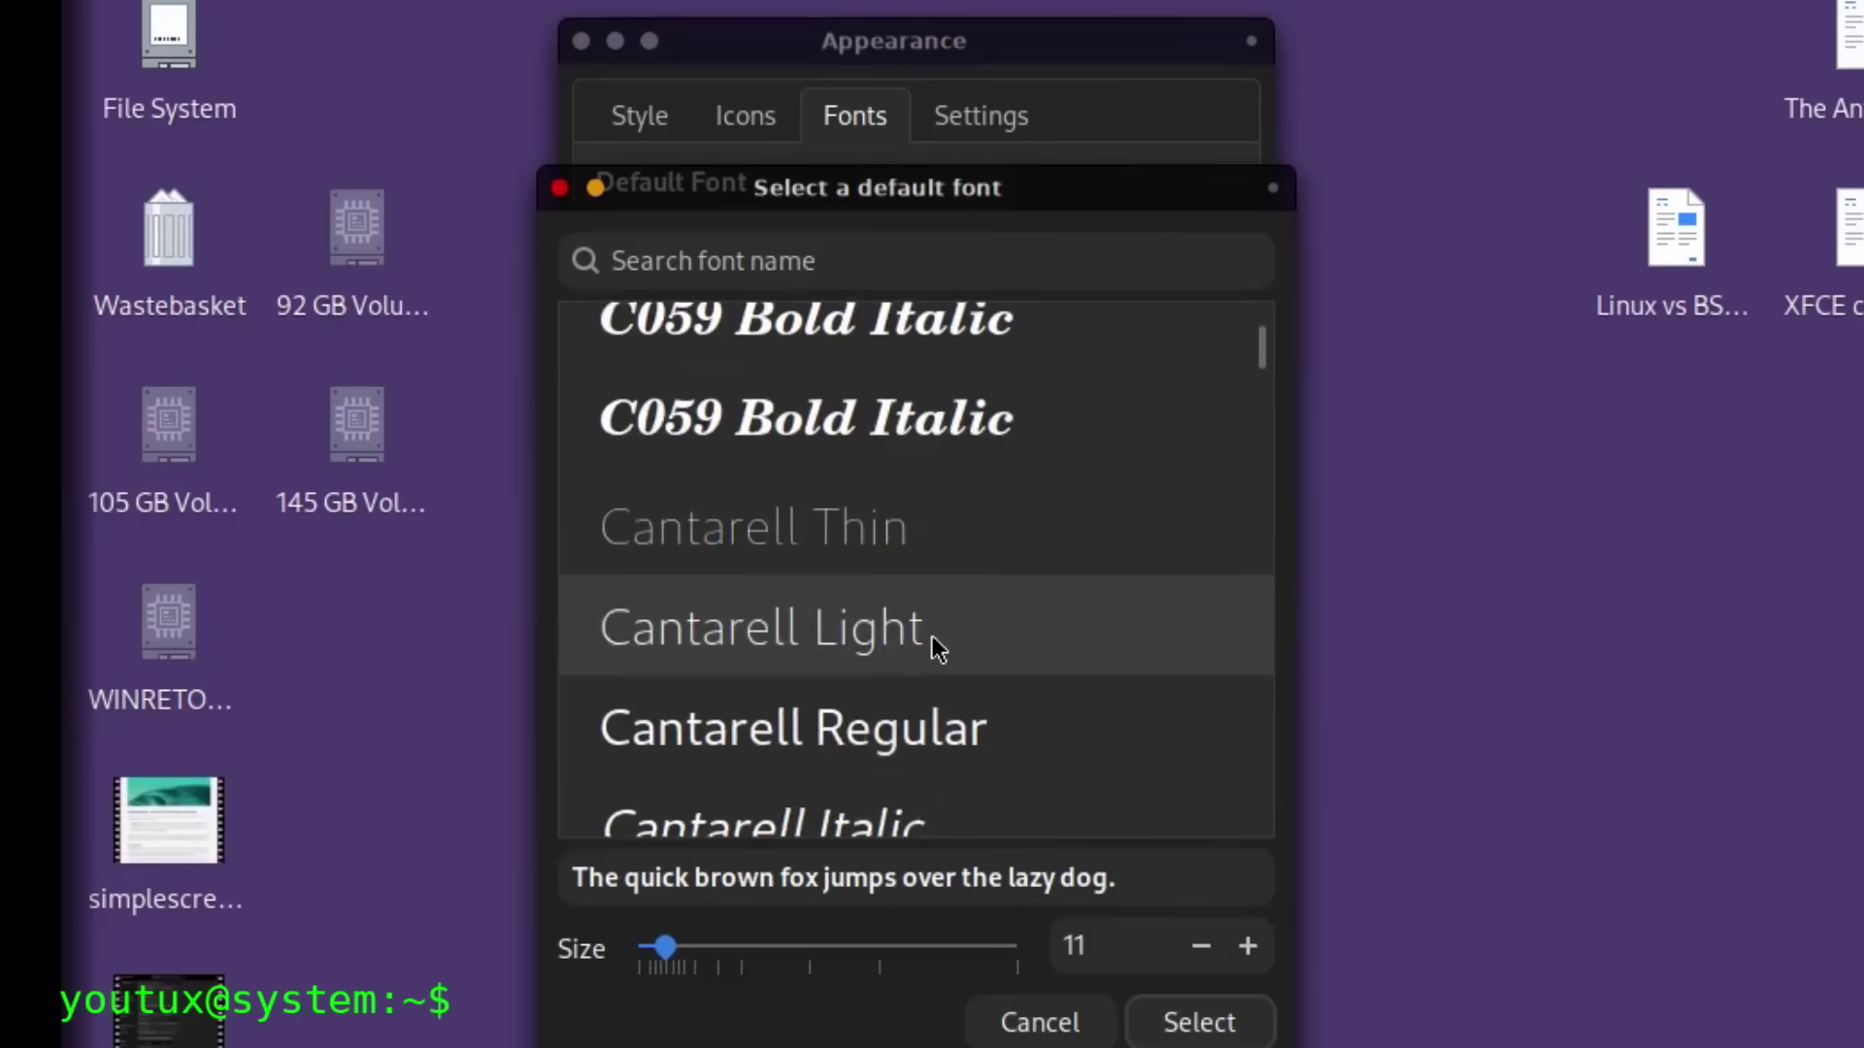
scroll(934, 629, up, 1)
click(1037, 1025)
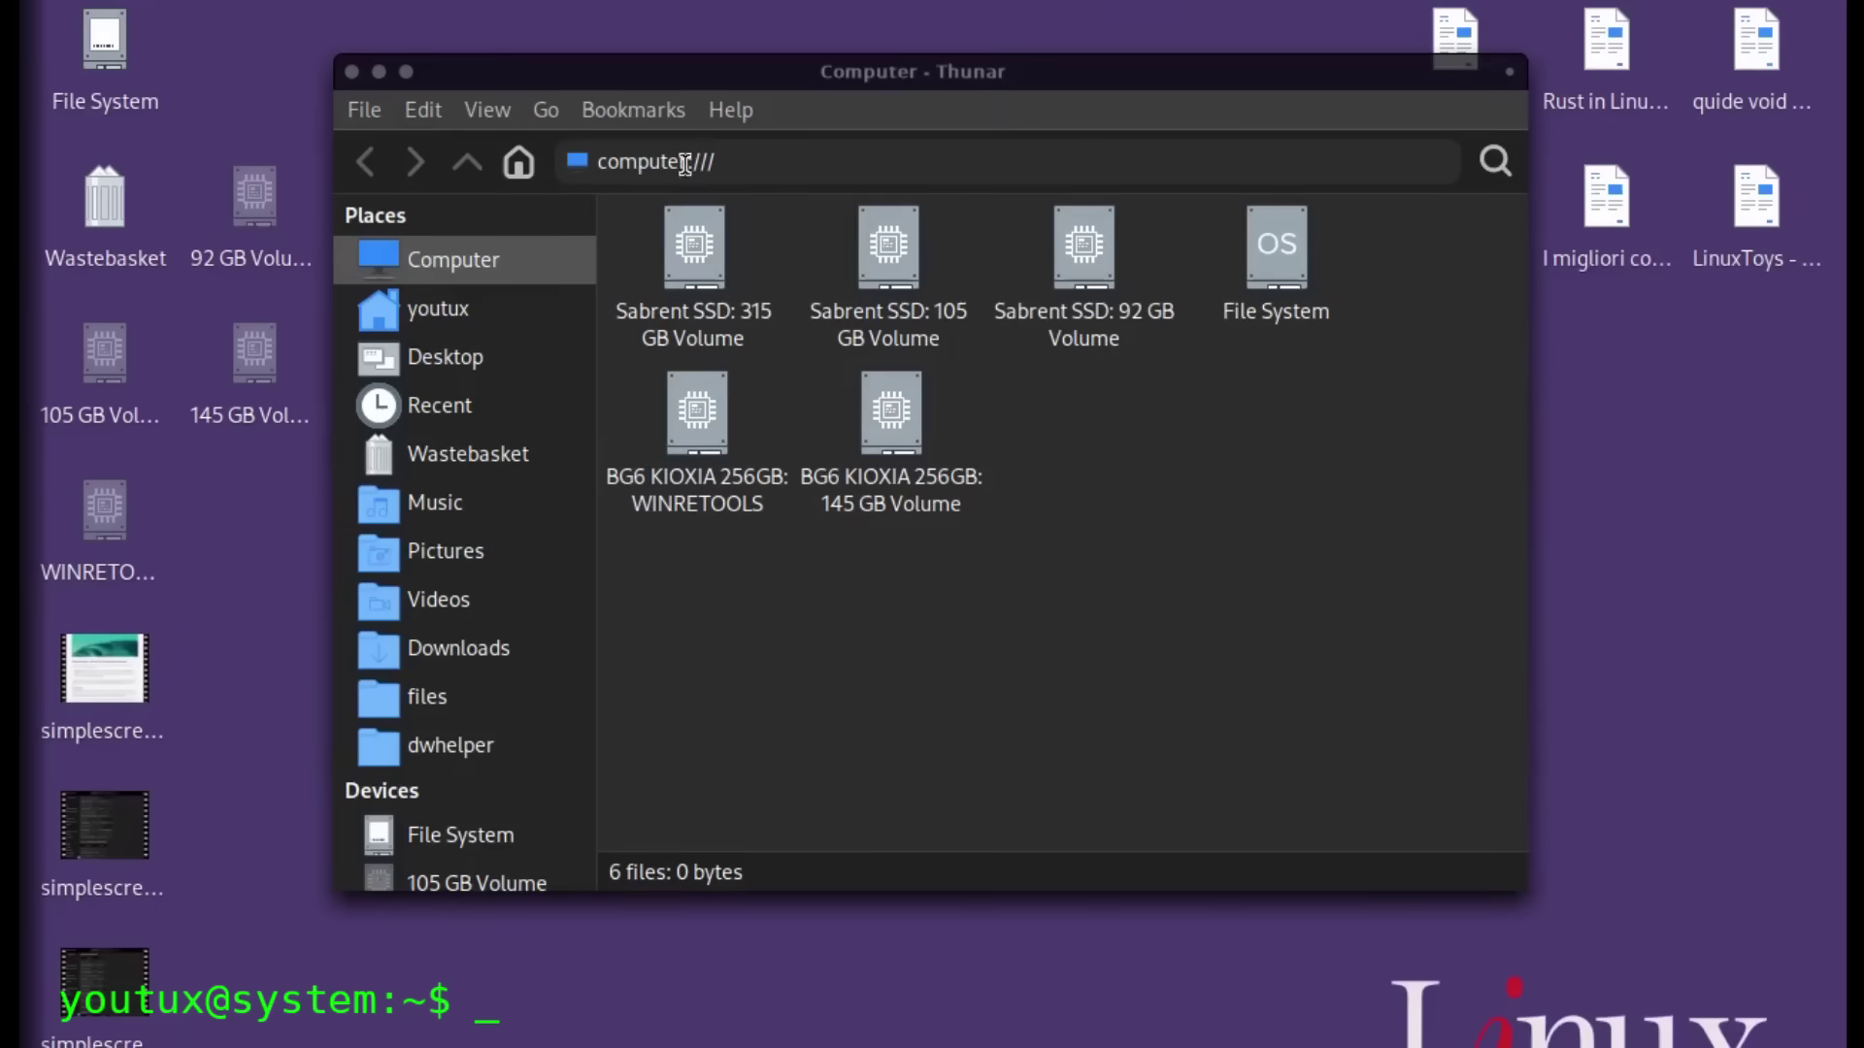
- Open Thunar's Preferences on the Side Pane settings
scroll(499, 540, down, 5)
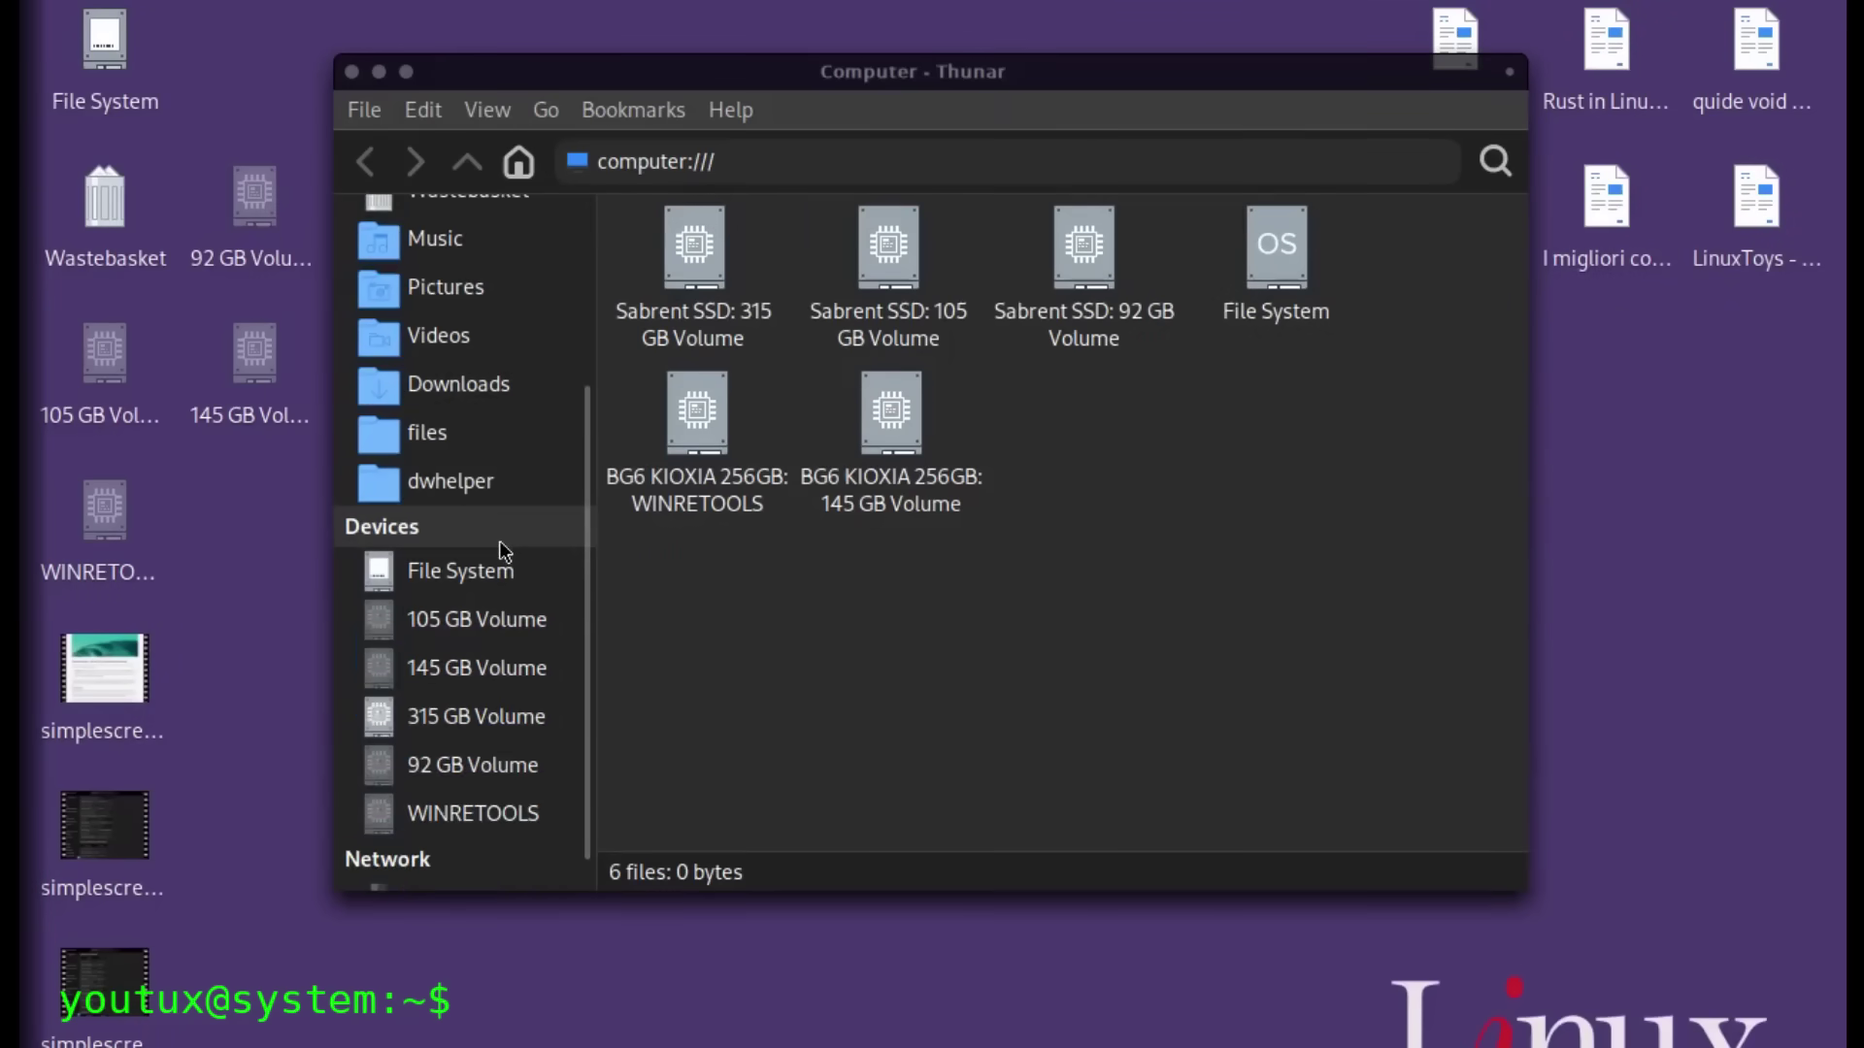
scroll(501, 539, up, 5)
click(500, 112)
mouse_move(423, 110)
click(521, 721)
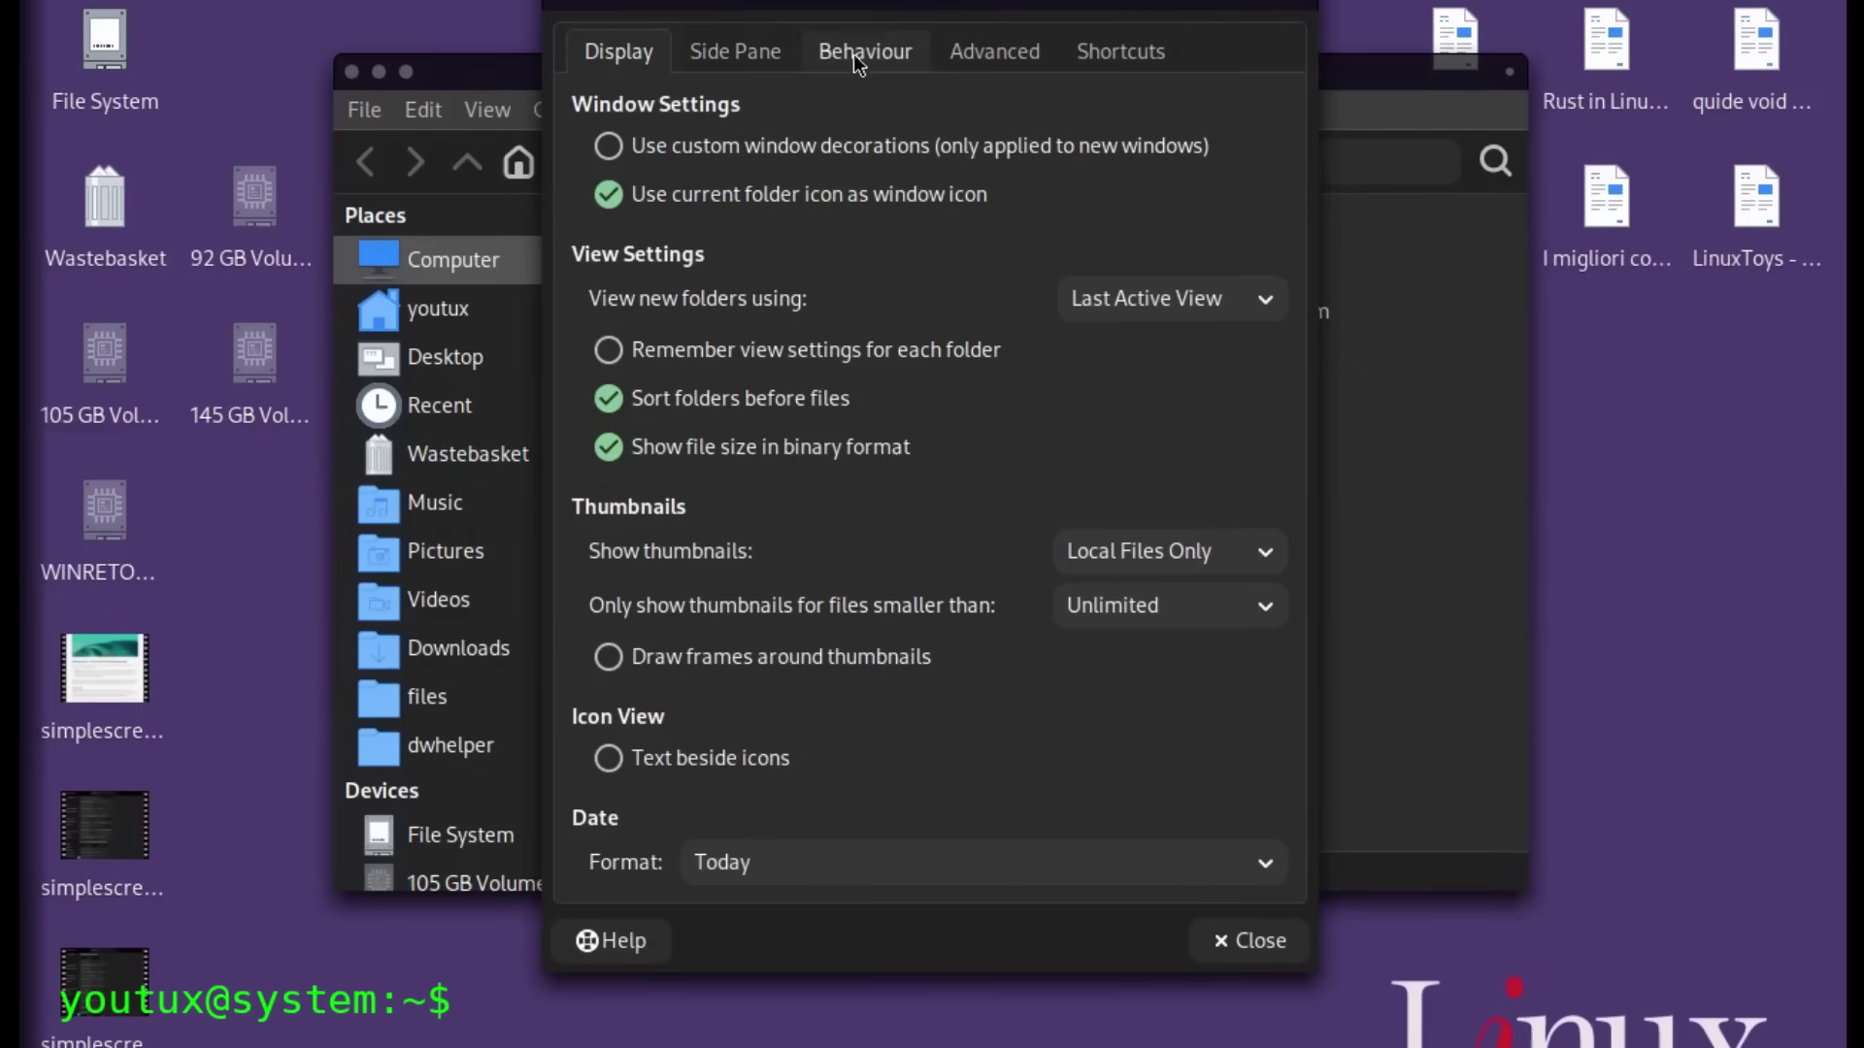
click(794, 58)
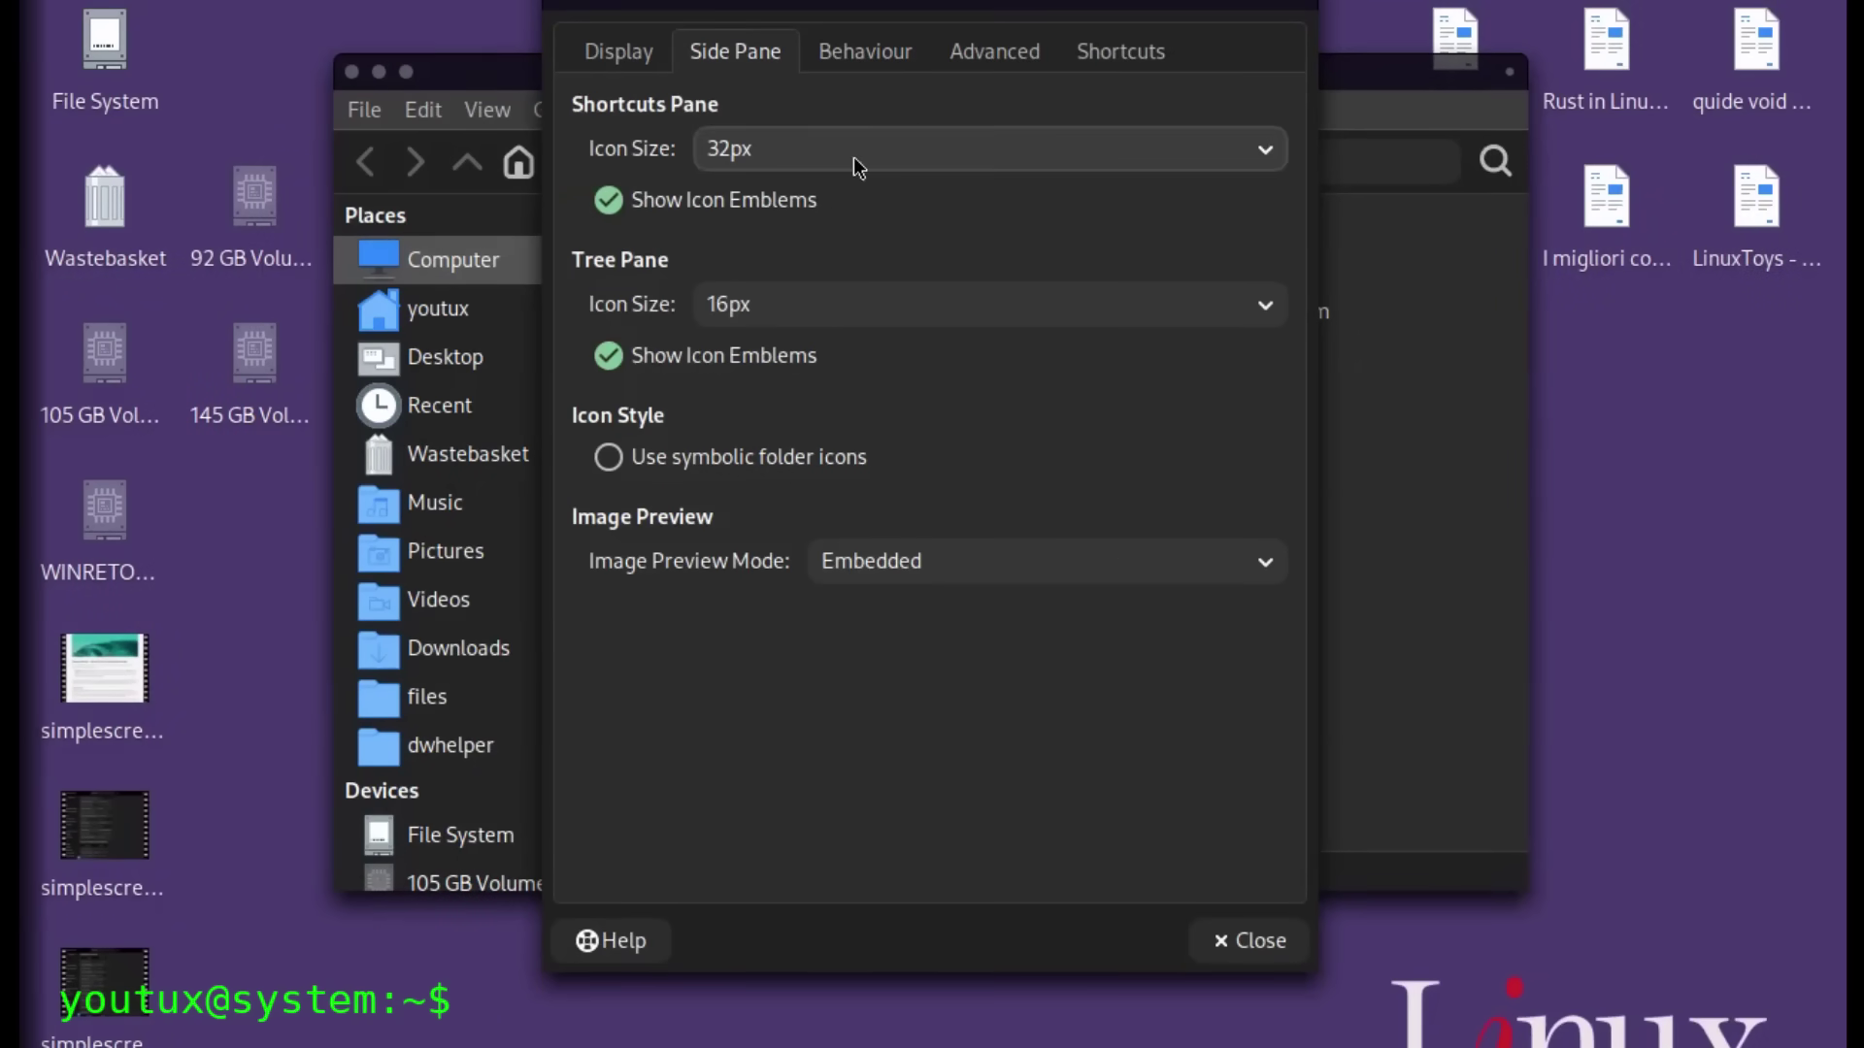
- Try symbolic icons and 48px/24px sizes, settling on coloured 32px side-pane icons
click(609, 459)
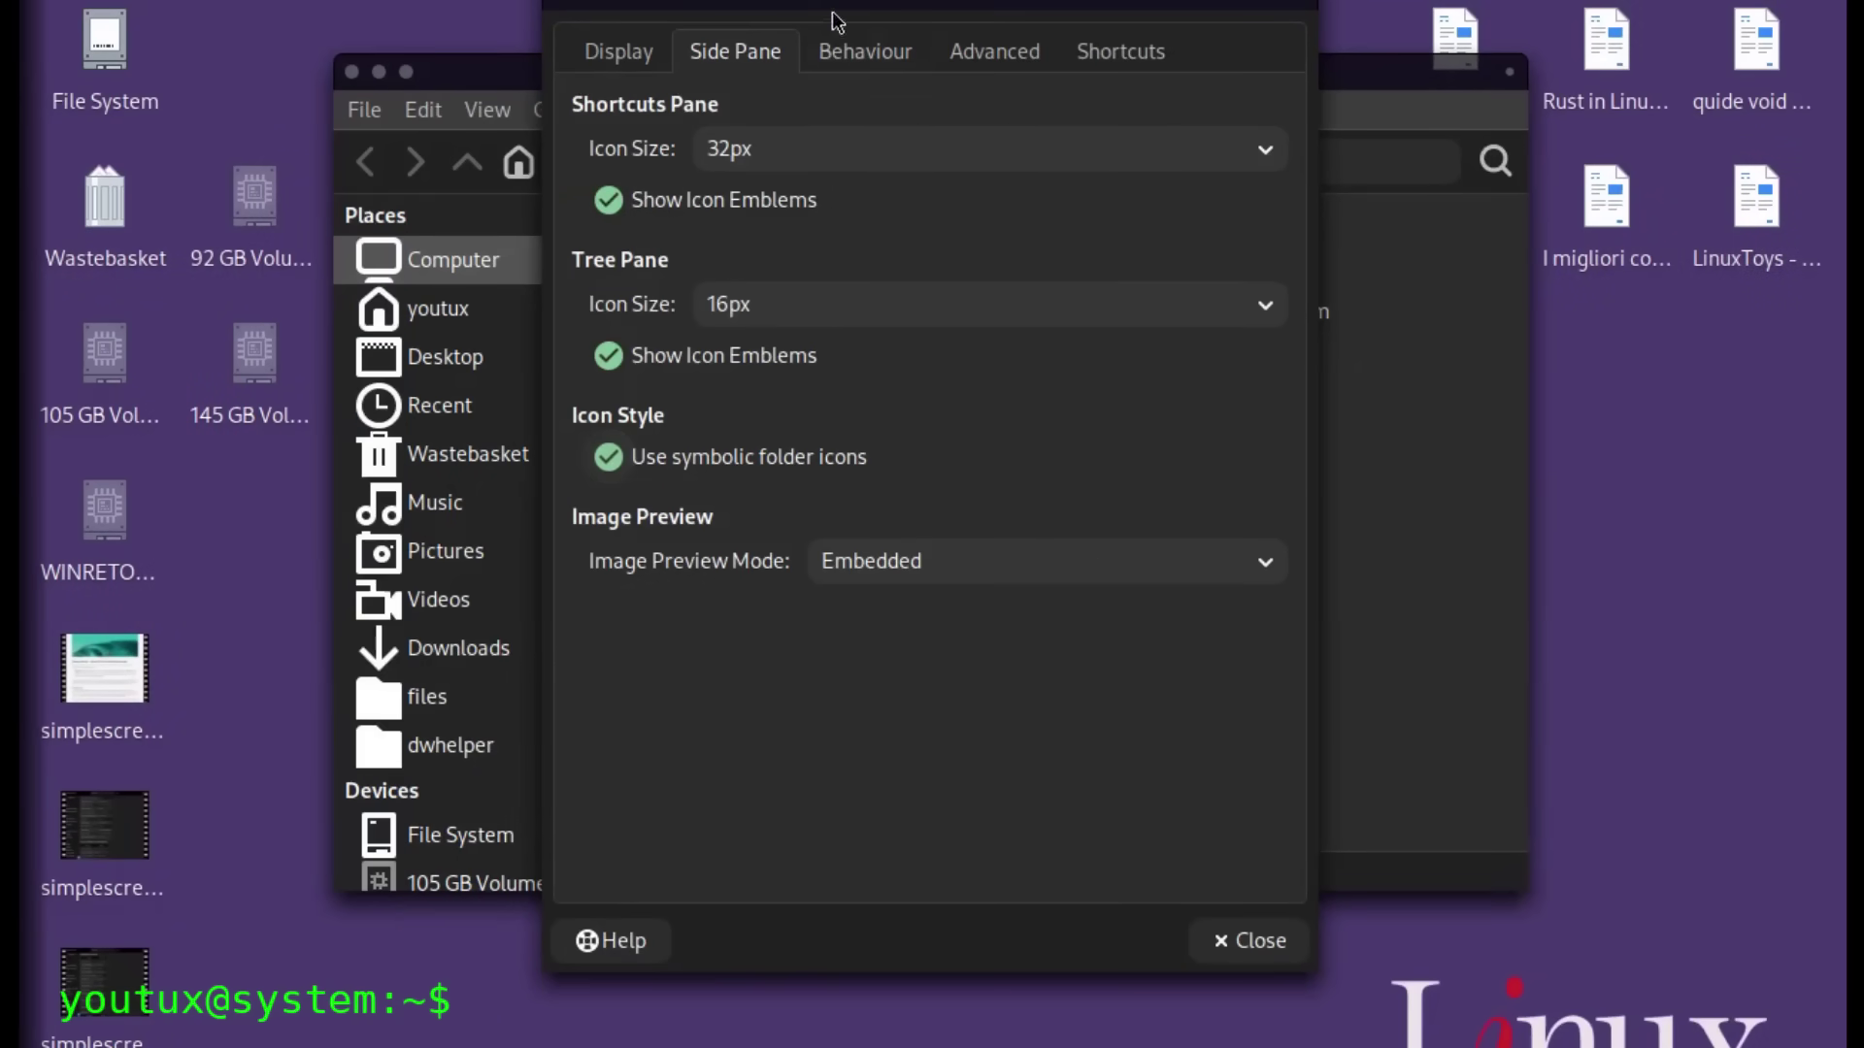
drag(833, 18, 1085, 46)
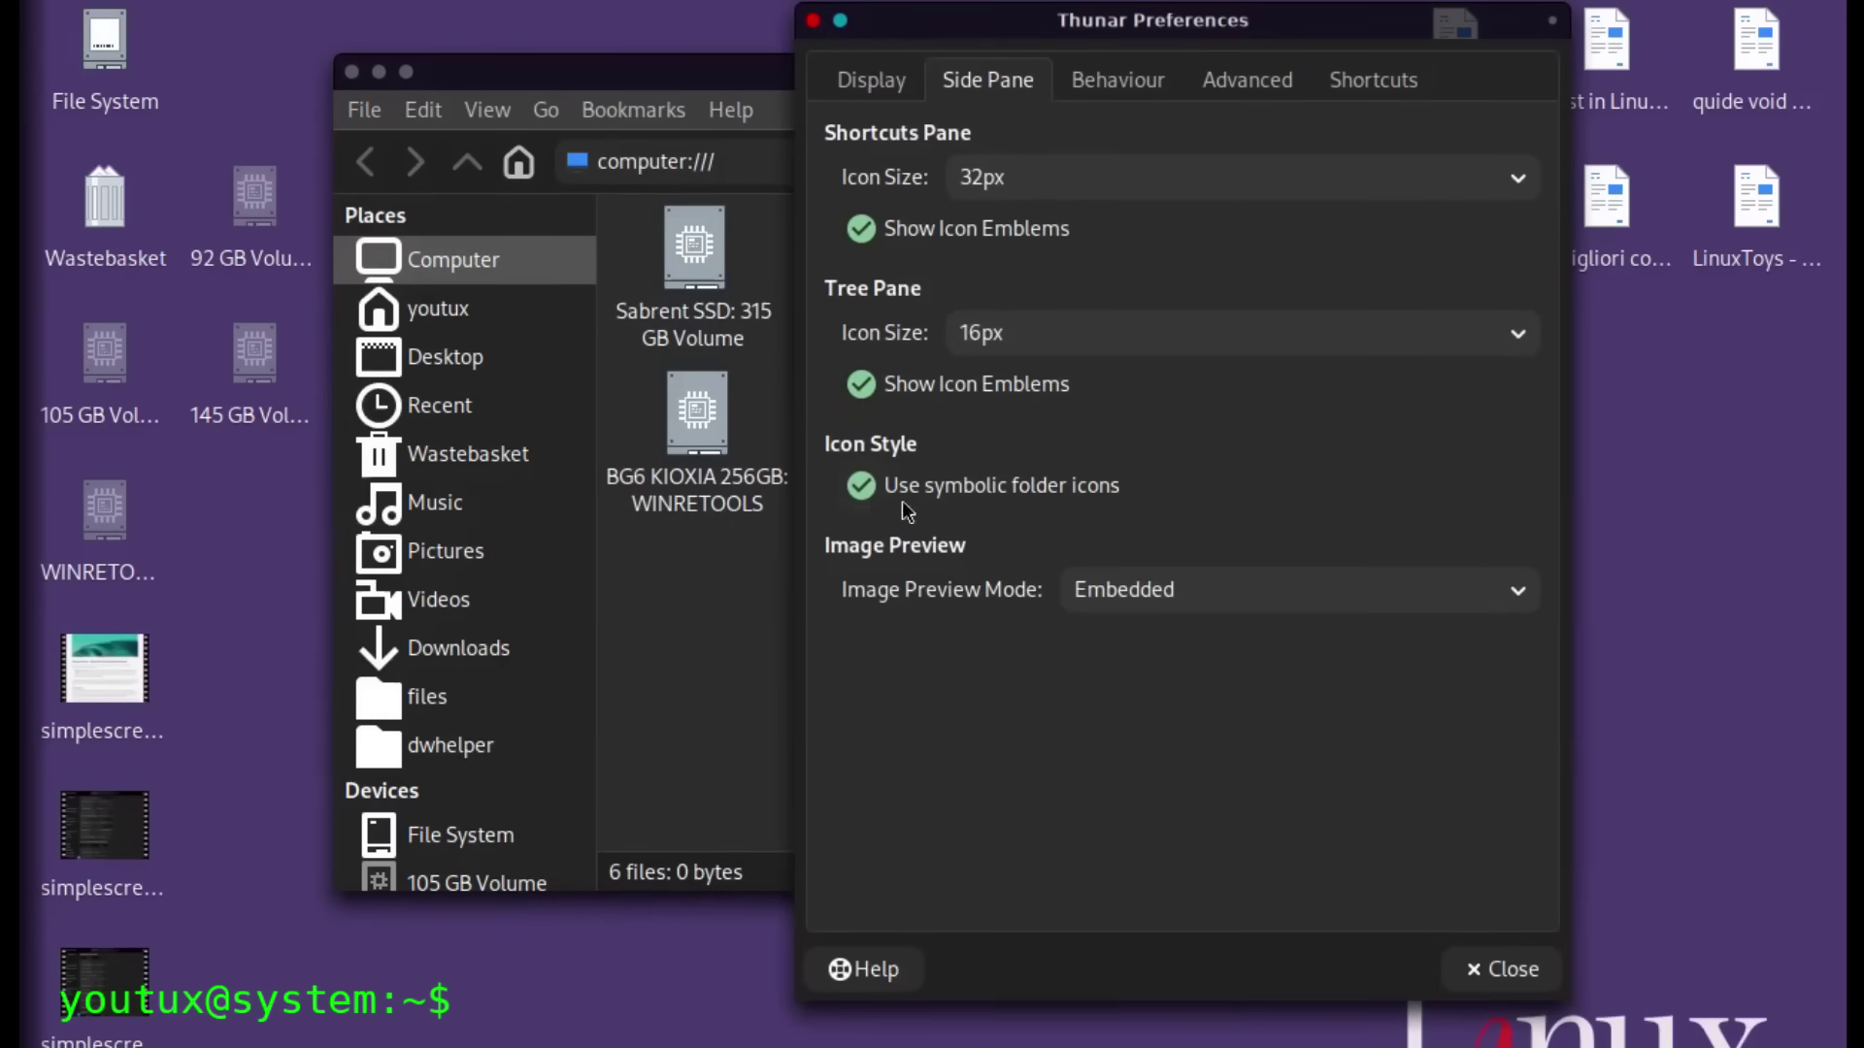
click(861, 485)
click(1055, 175)
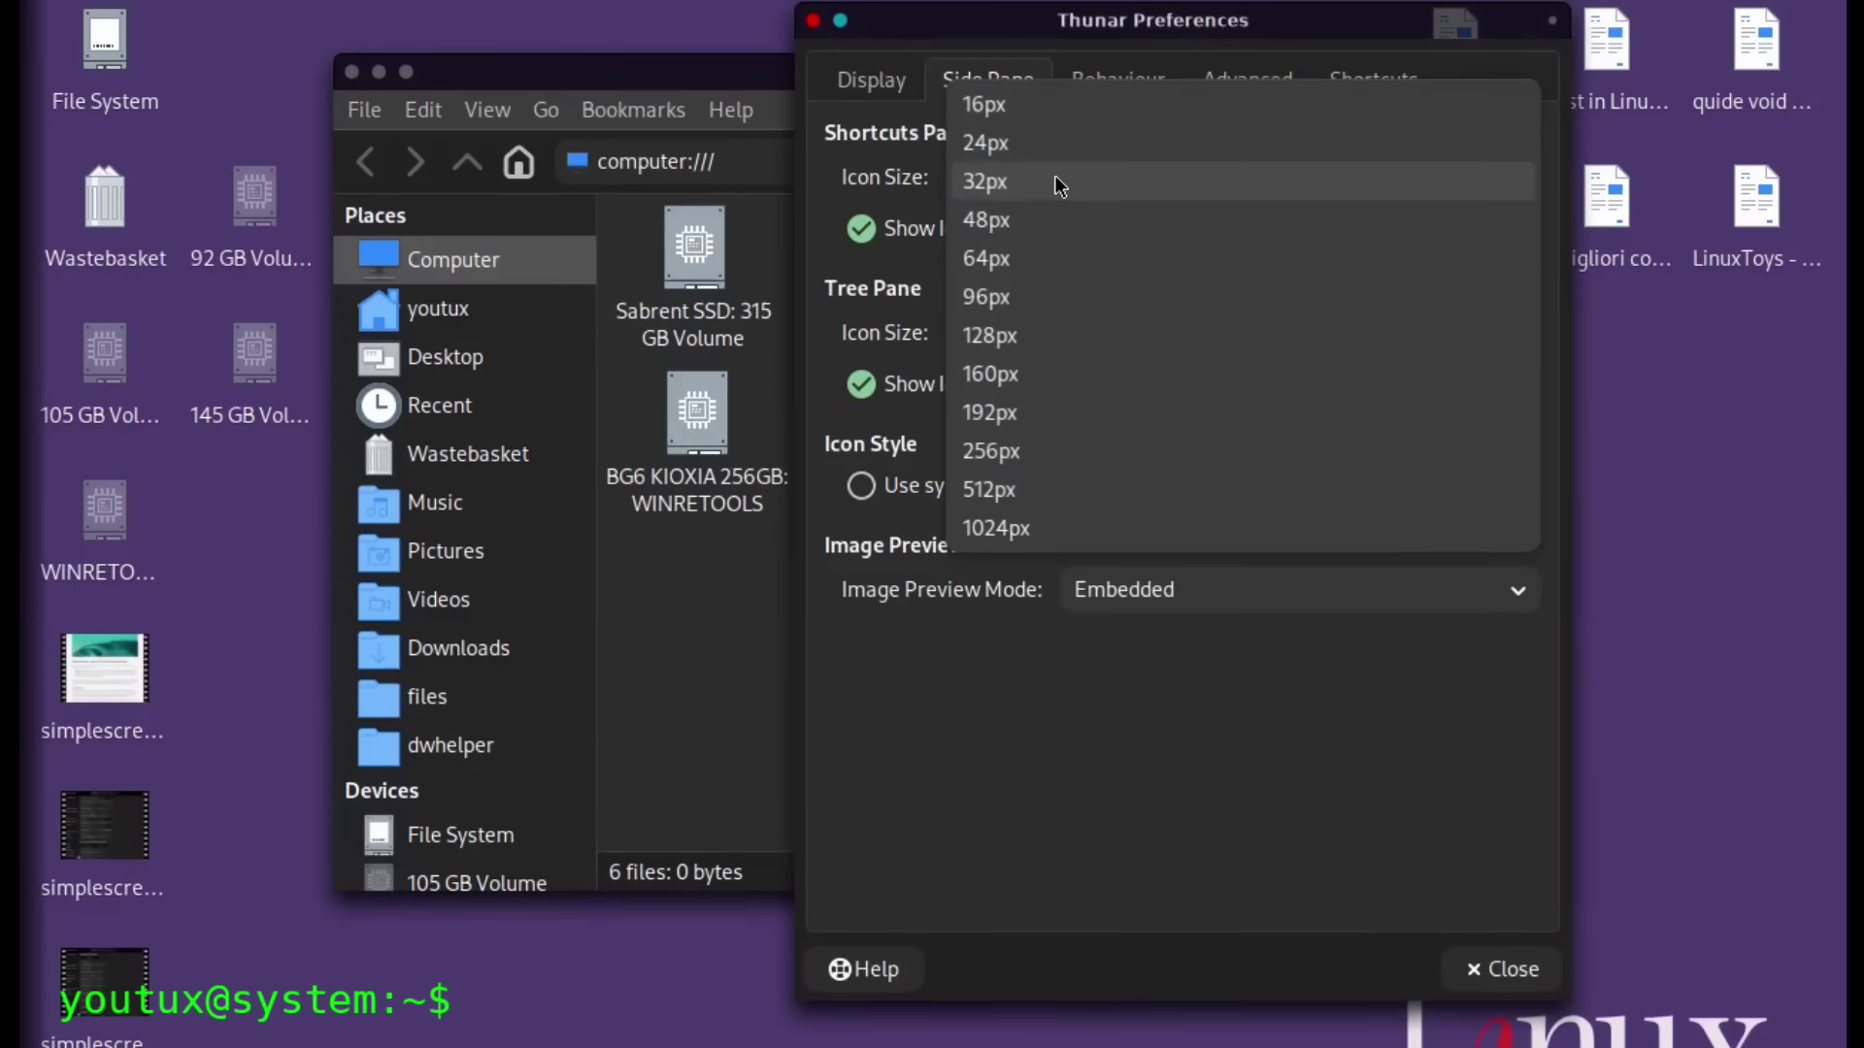
click(1037, 219)
click(1046, 175)
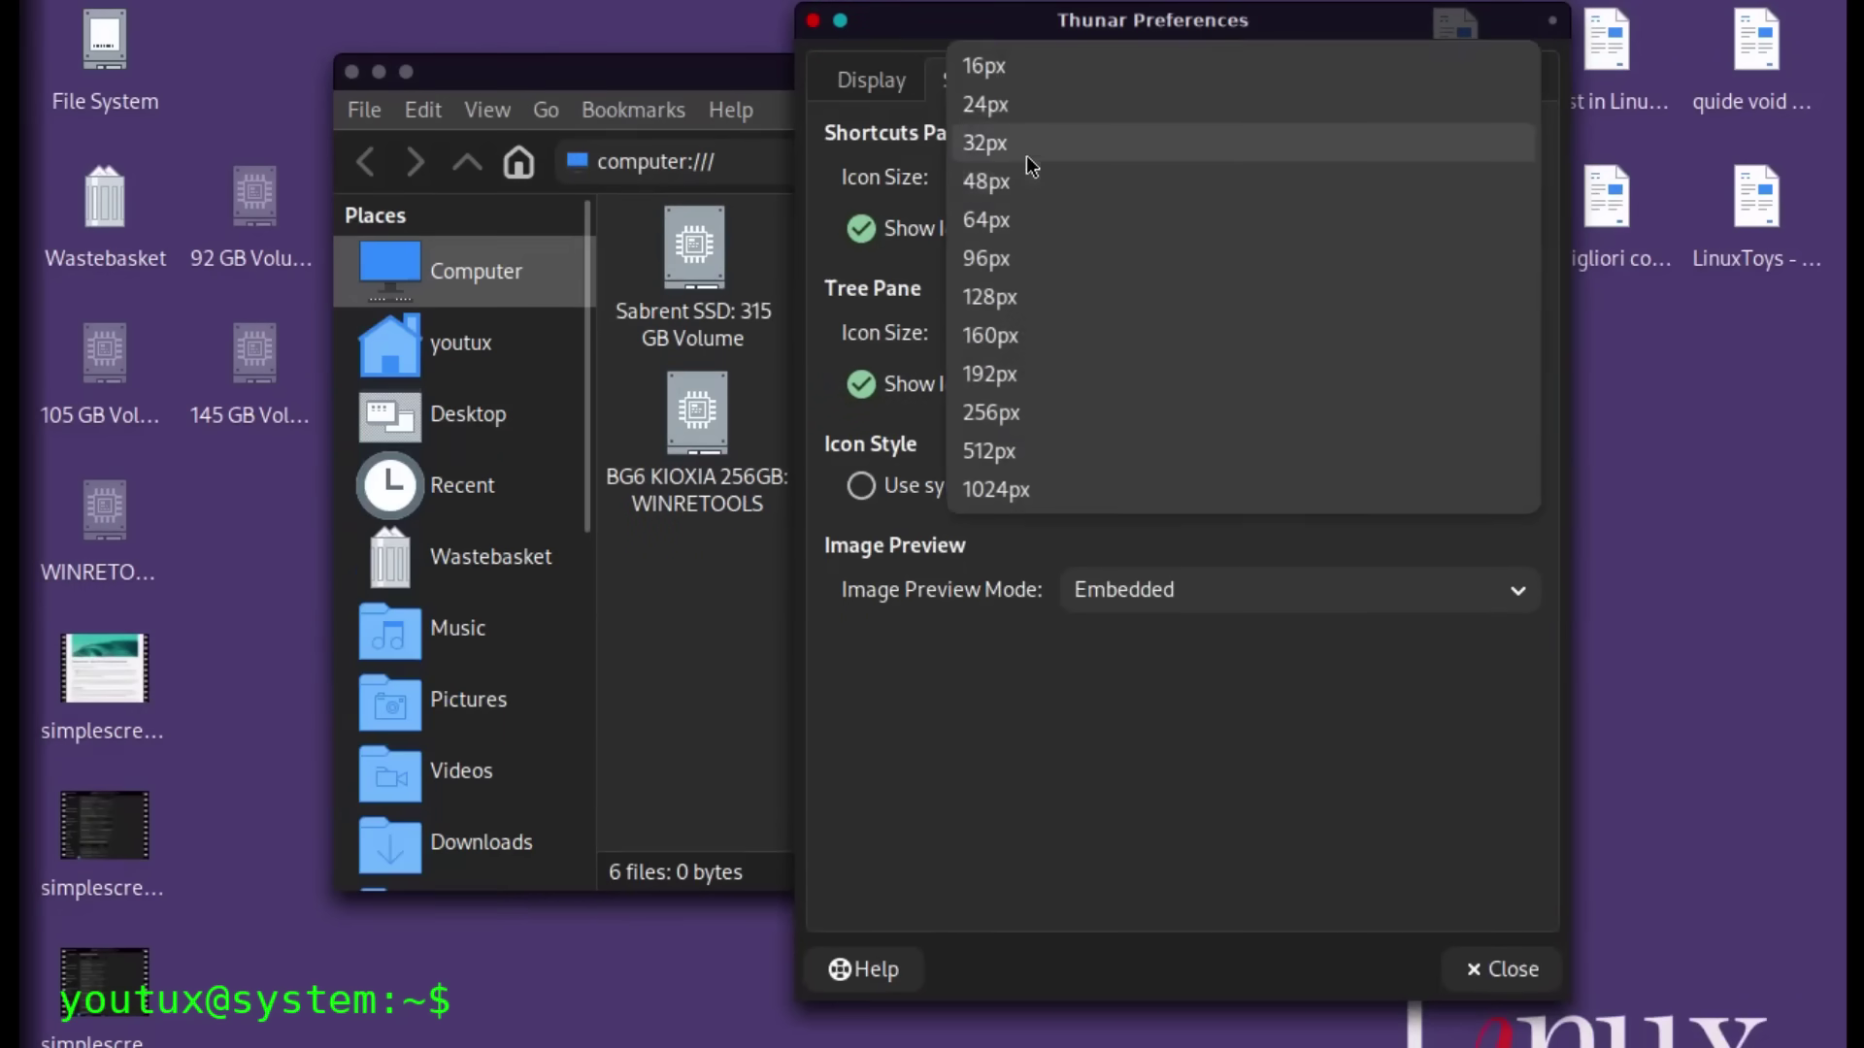
click(1019, 105)
click(1016, 184)
click(1015, 215)
- Set Image Preview Mode to Standalone and close the preferences
click(1167, 599)
click(1170, 558)
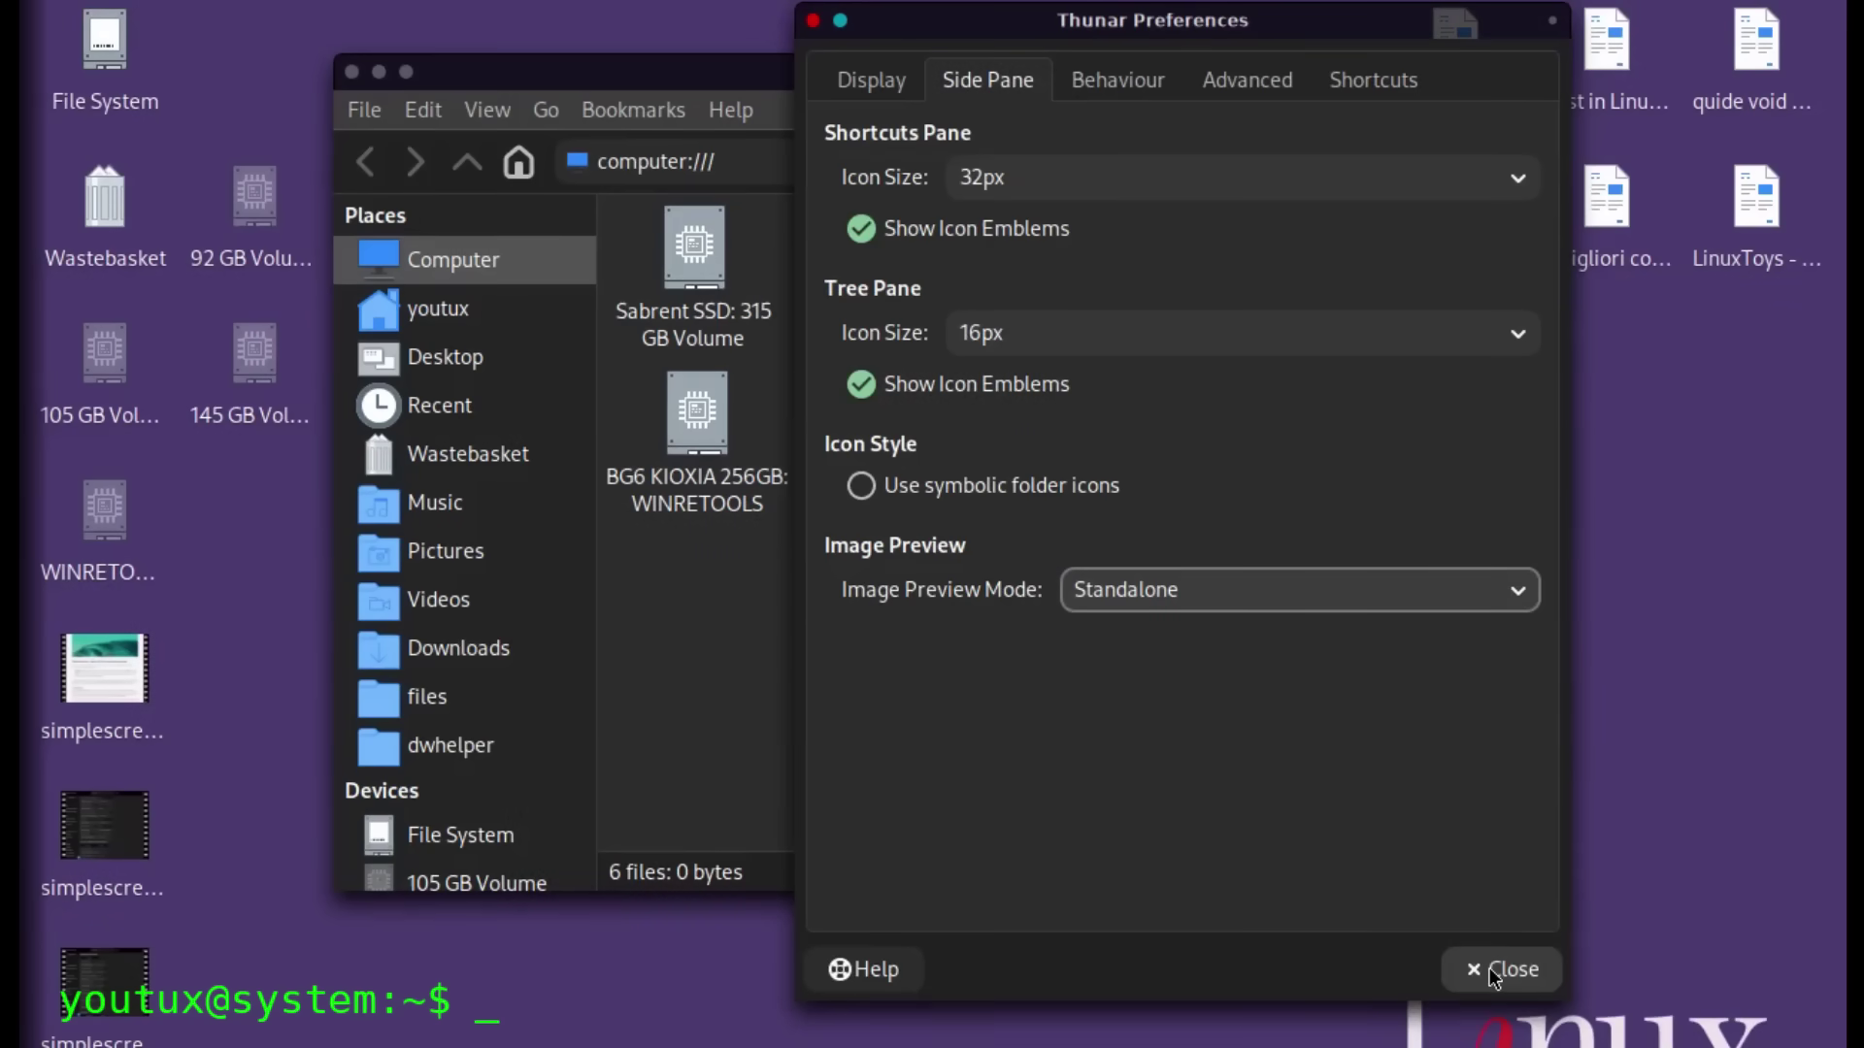
click(1503, 969)
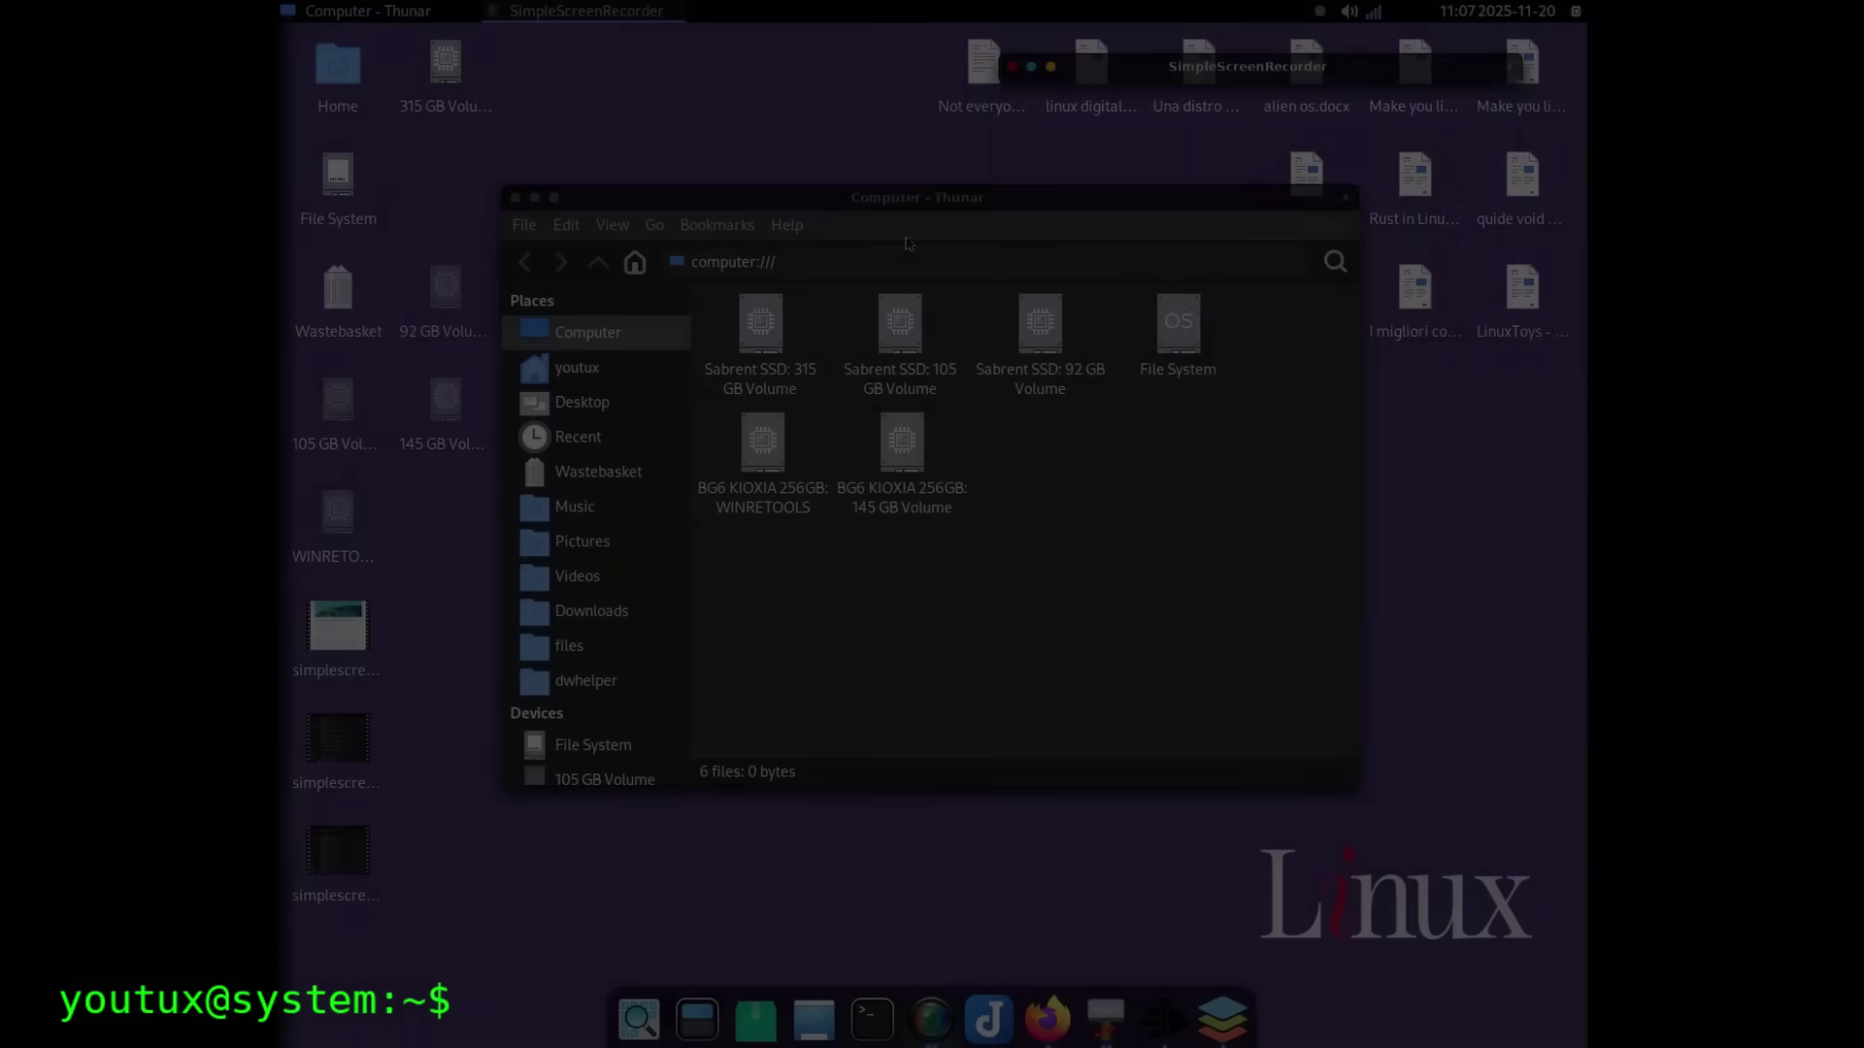
- Move the Thunar window, cycle workspaces via the Cube and Expo launchers, then return
drag(904, 197, 960, 256)
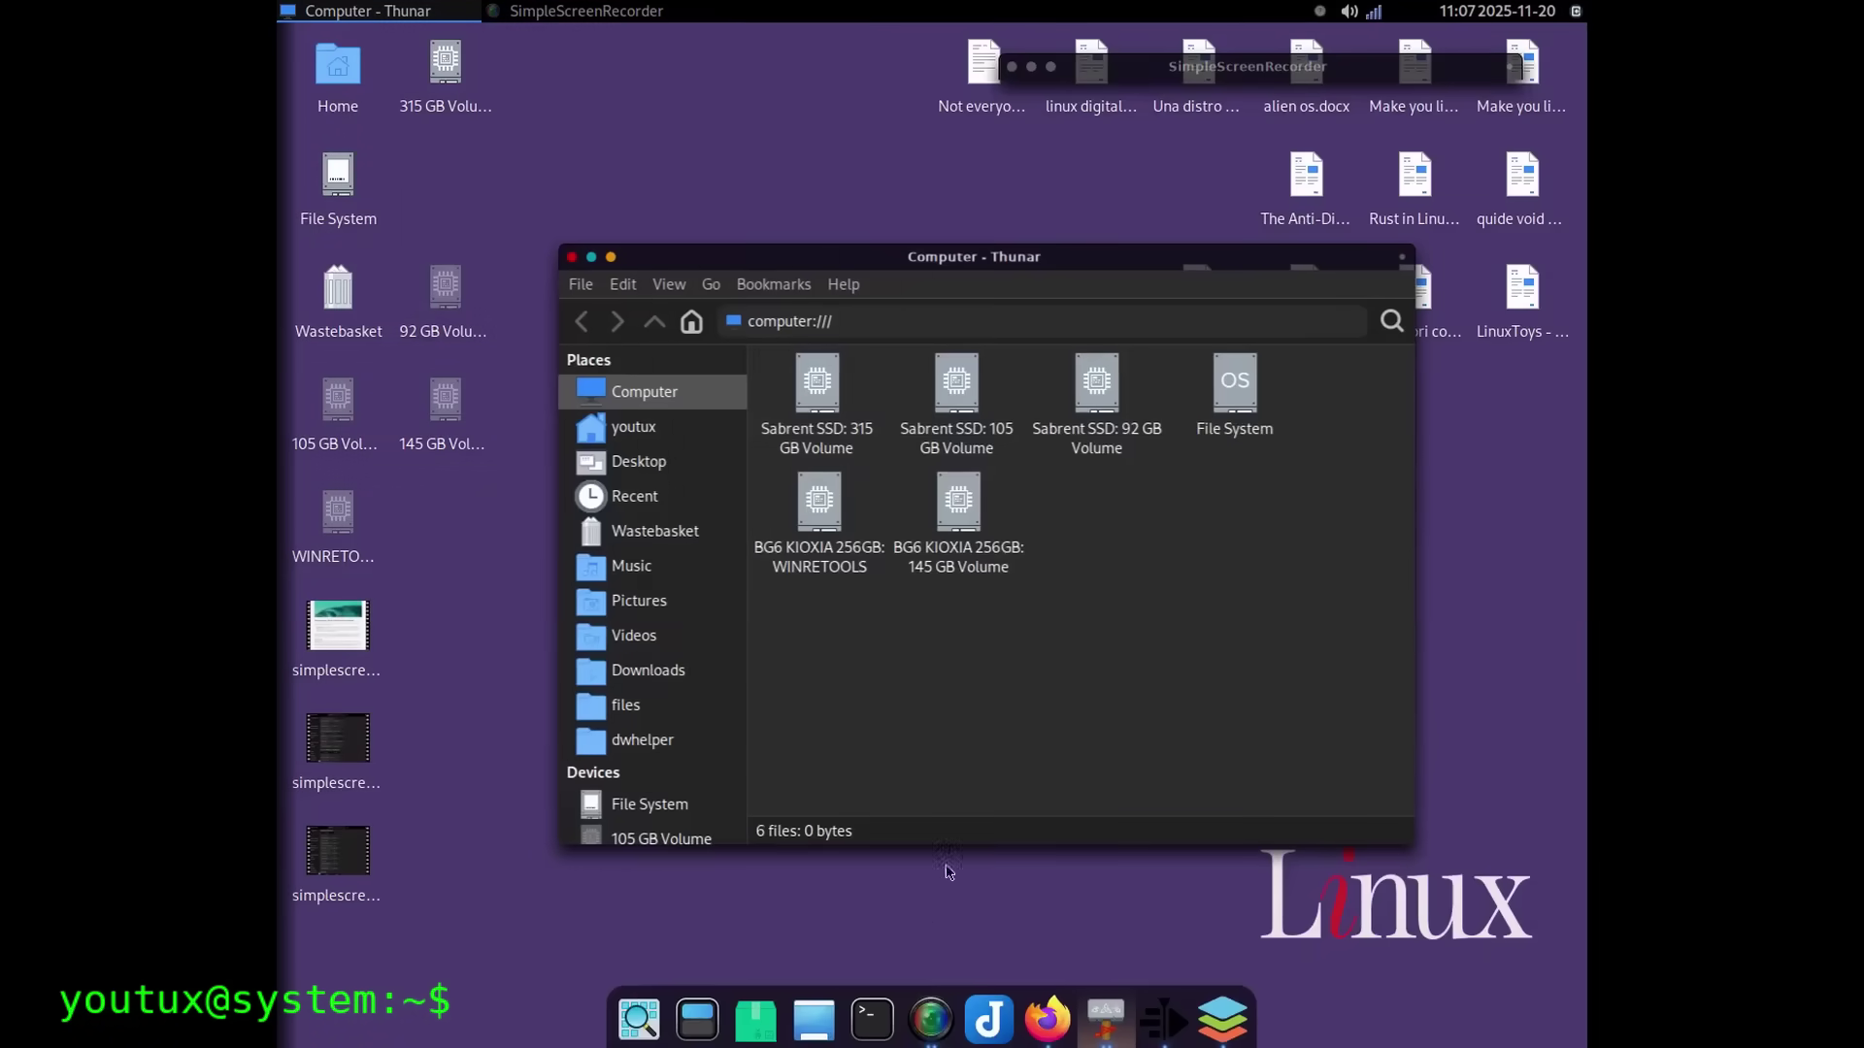
click(747, 1028)
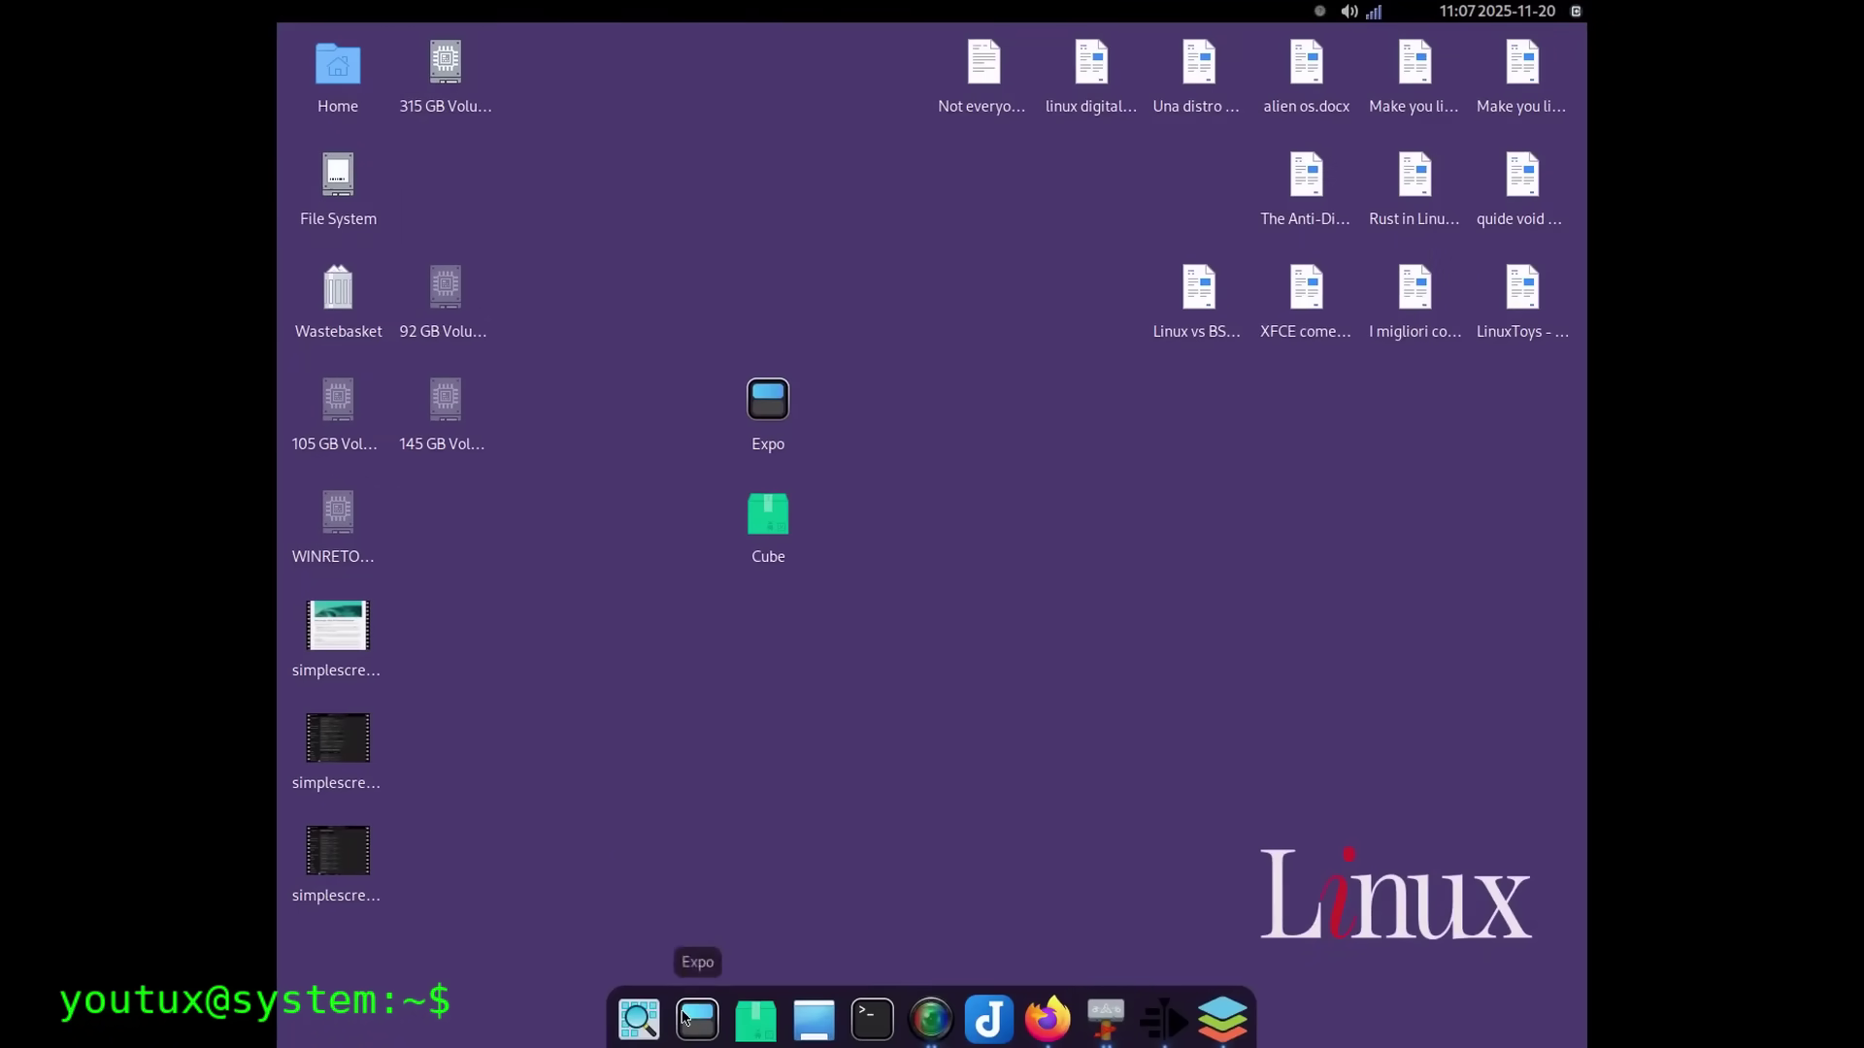
click(697, 1020)
click(1166, 547)
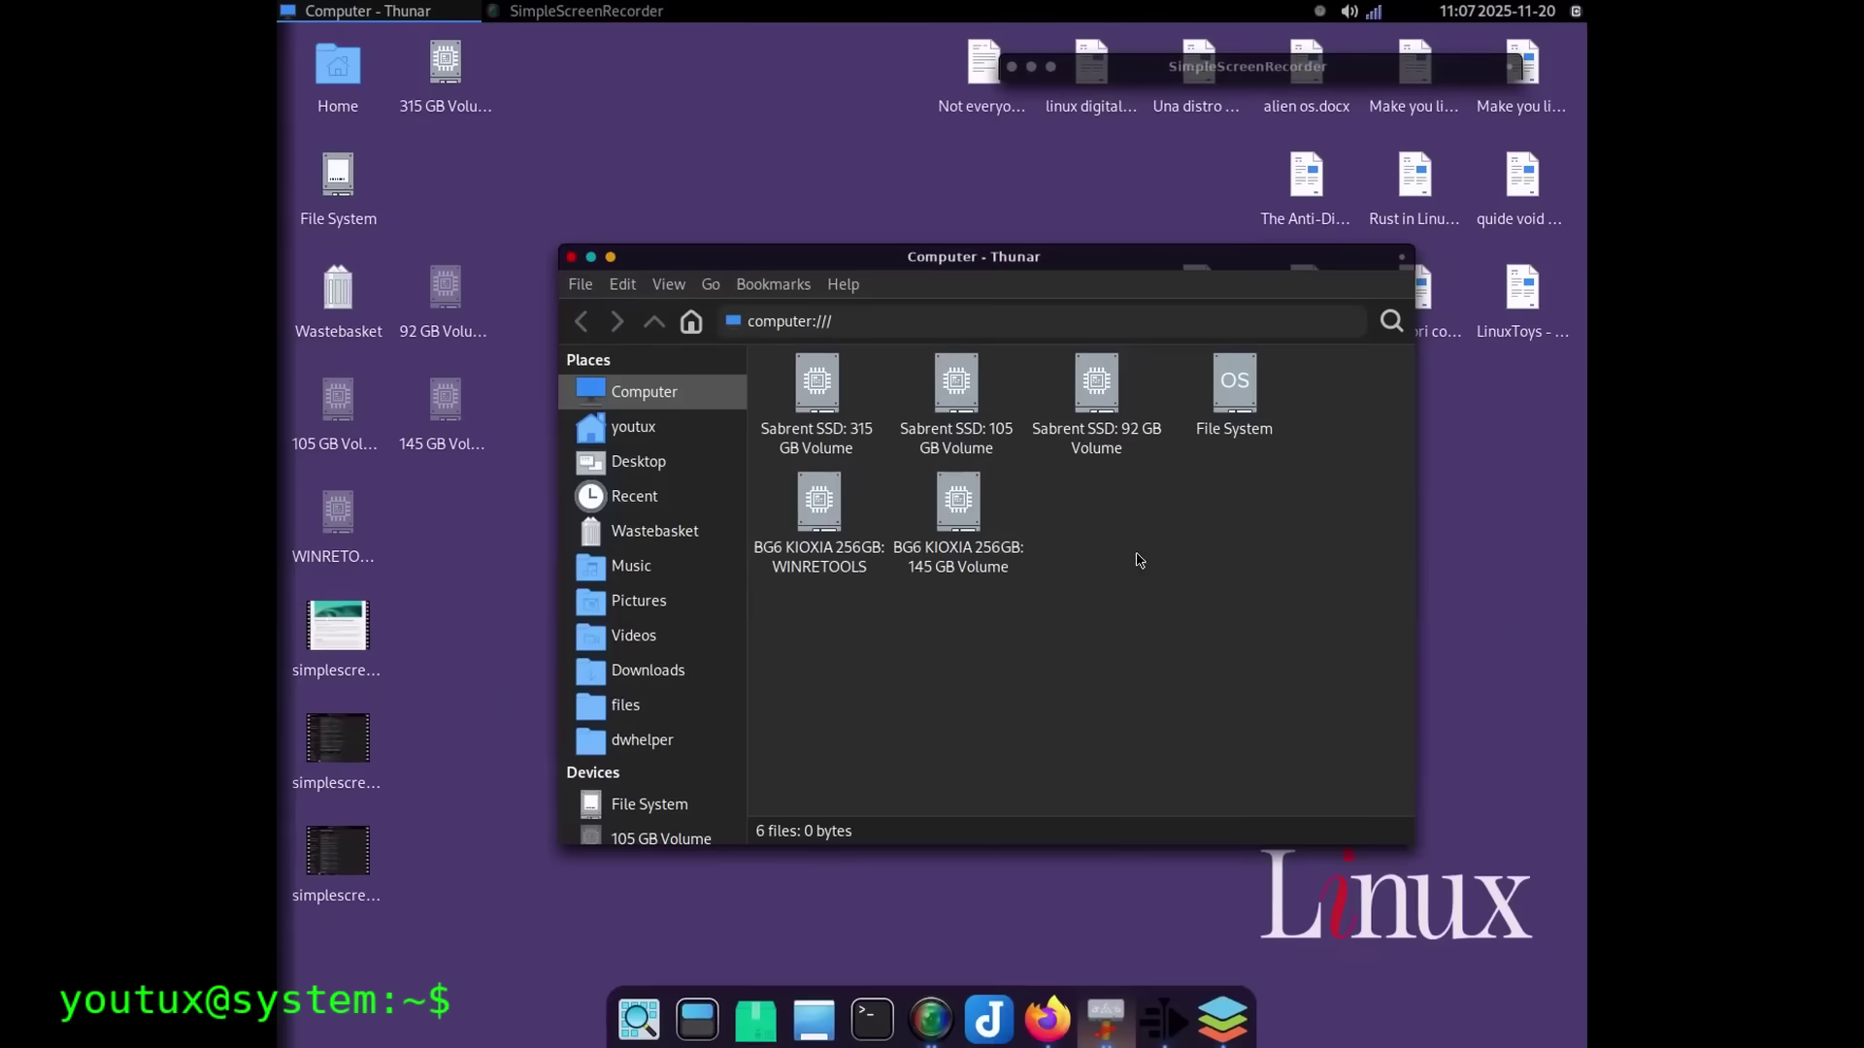
- Open Application Finder, check its preferences, expand it and show Commands History listing plank
click(638, 1017)
click(749, 587)
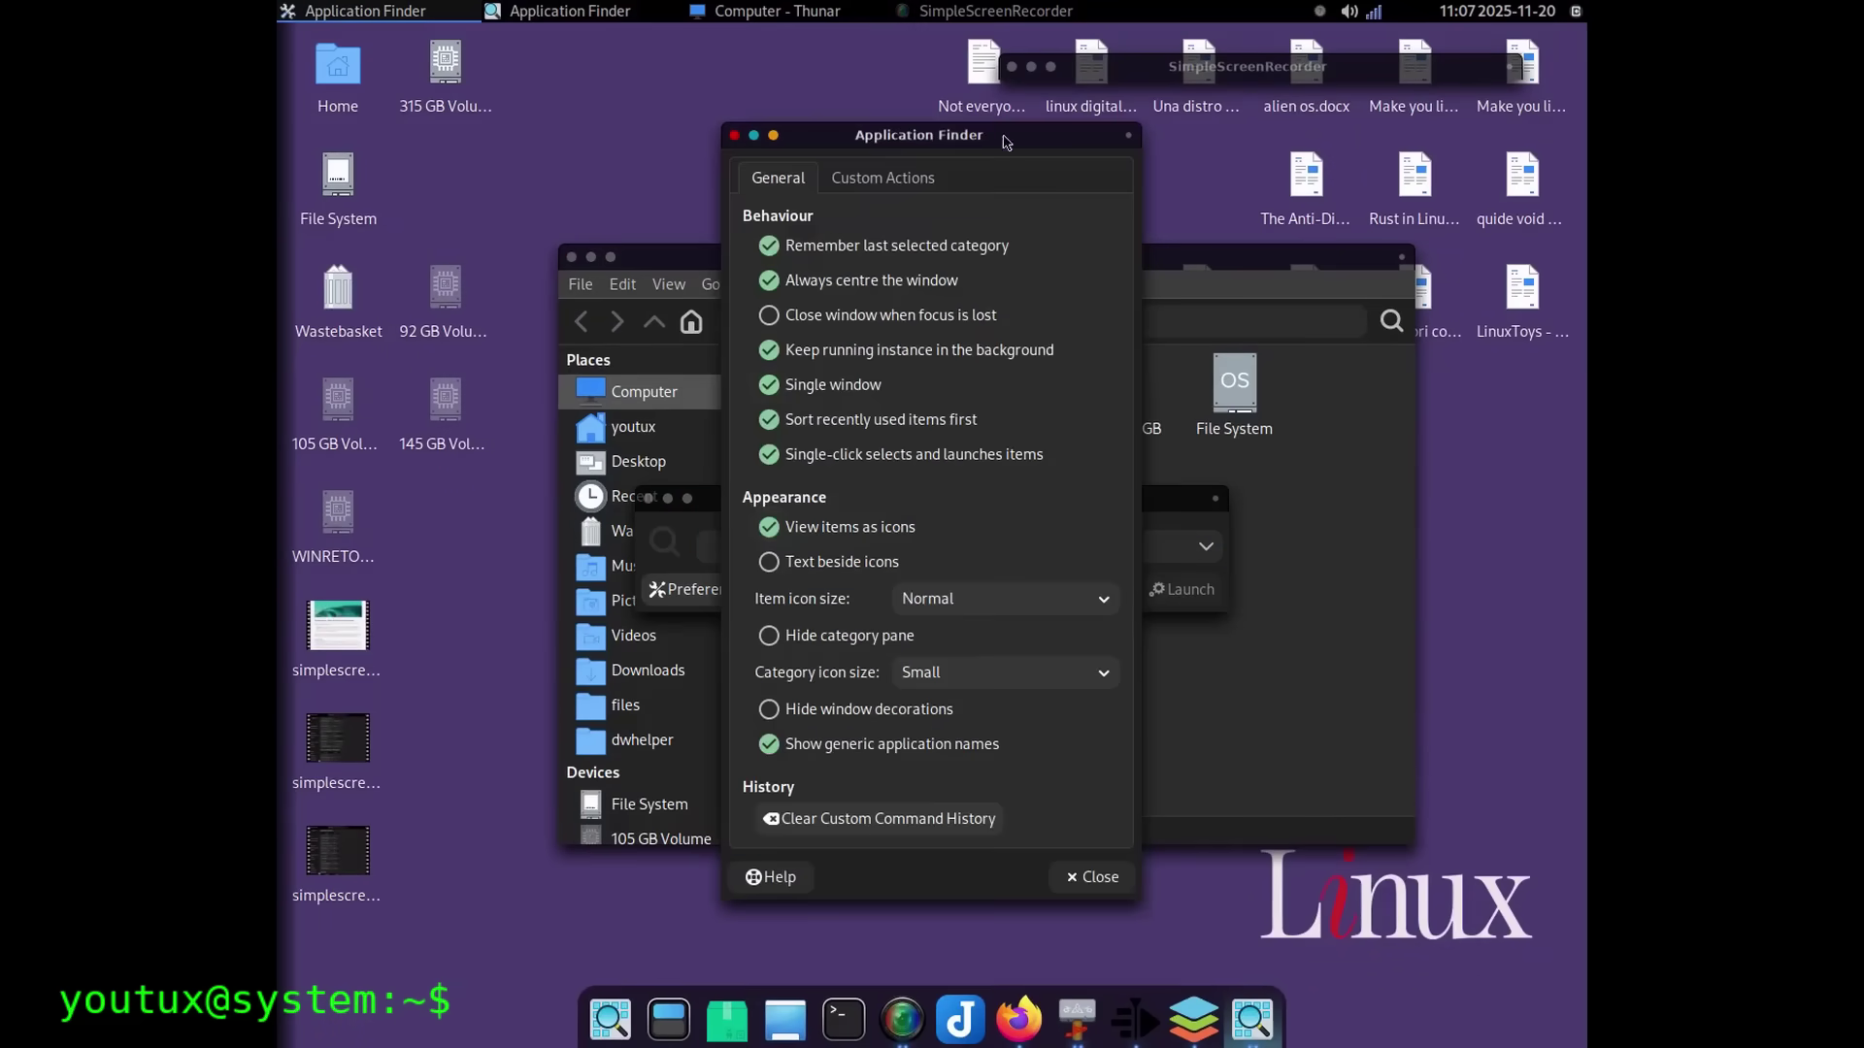
click(746, 136)
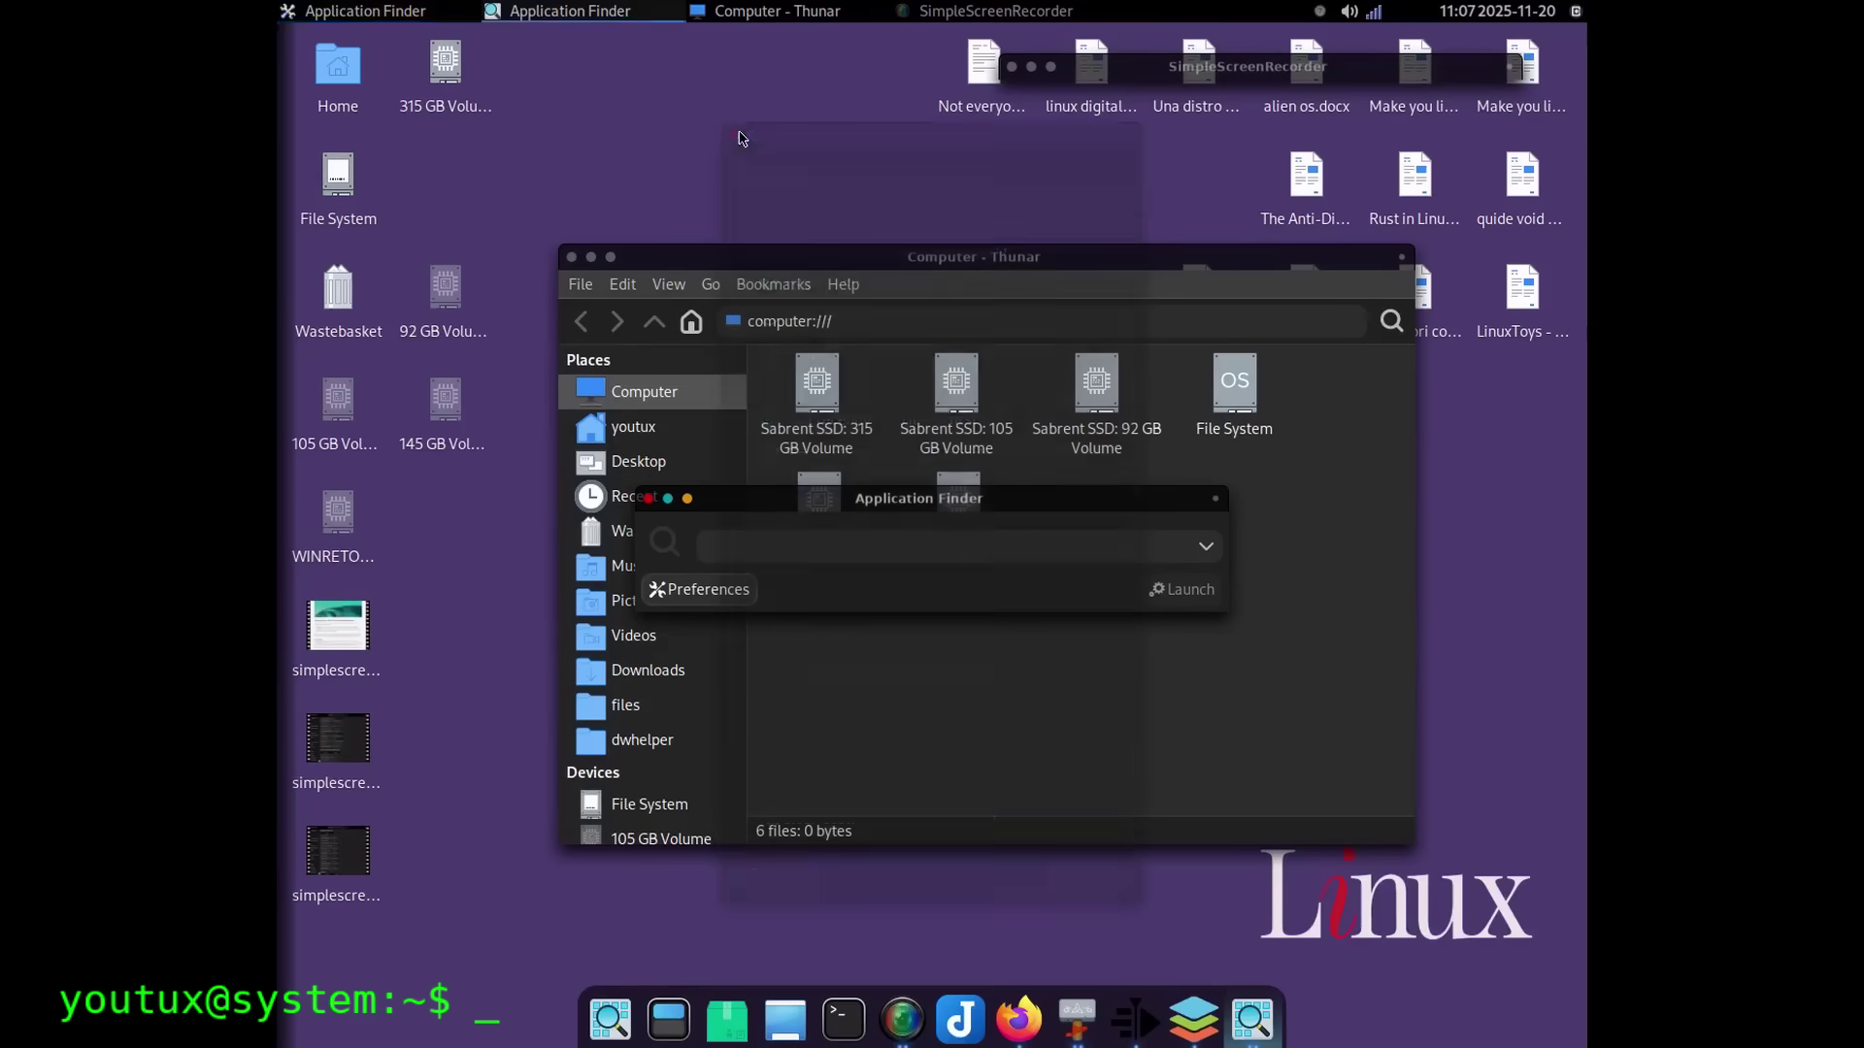
click(1205, 550)
drag(1049, 497, 1073, 233)
click(770, 341)
click(784, 379)
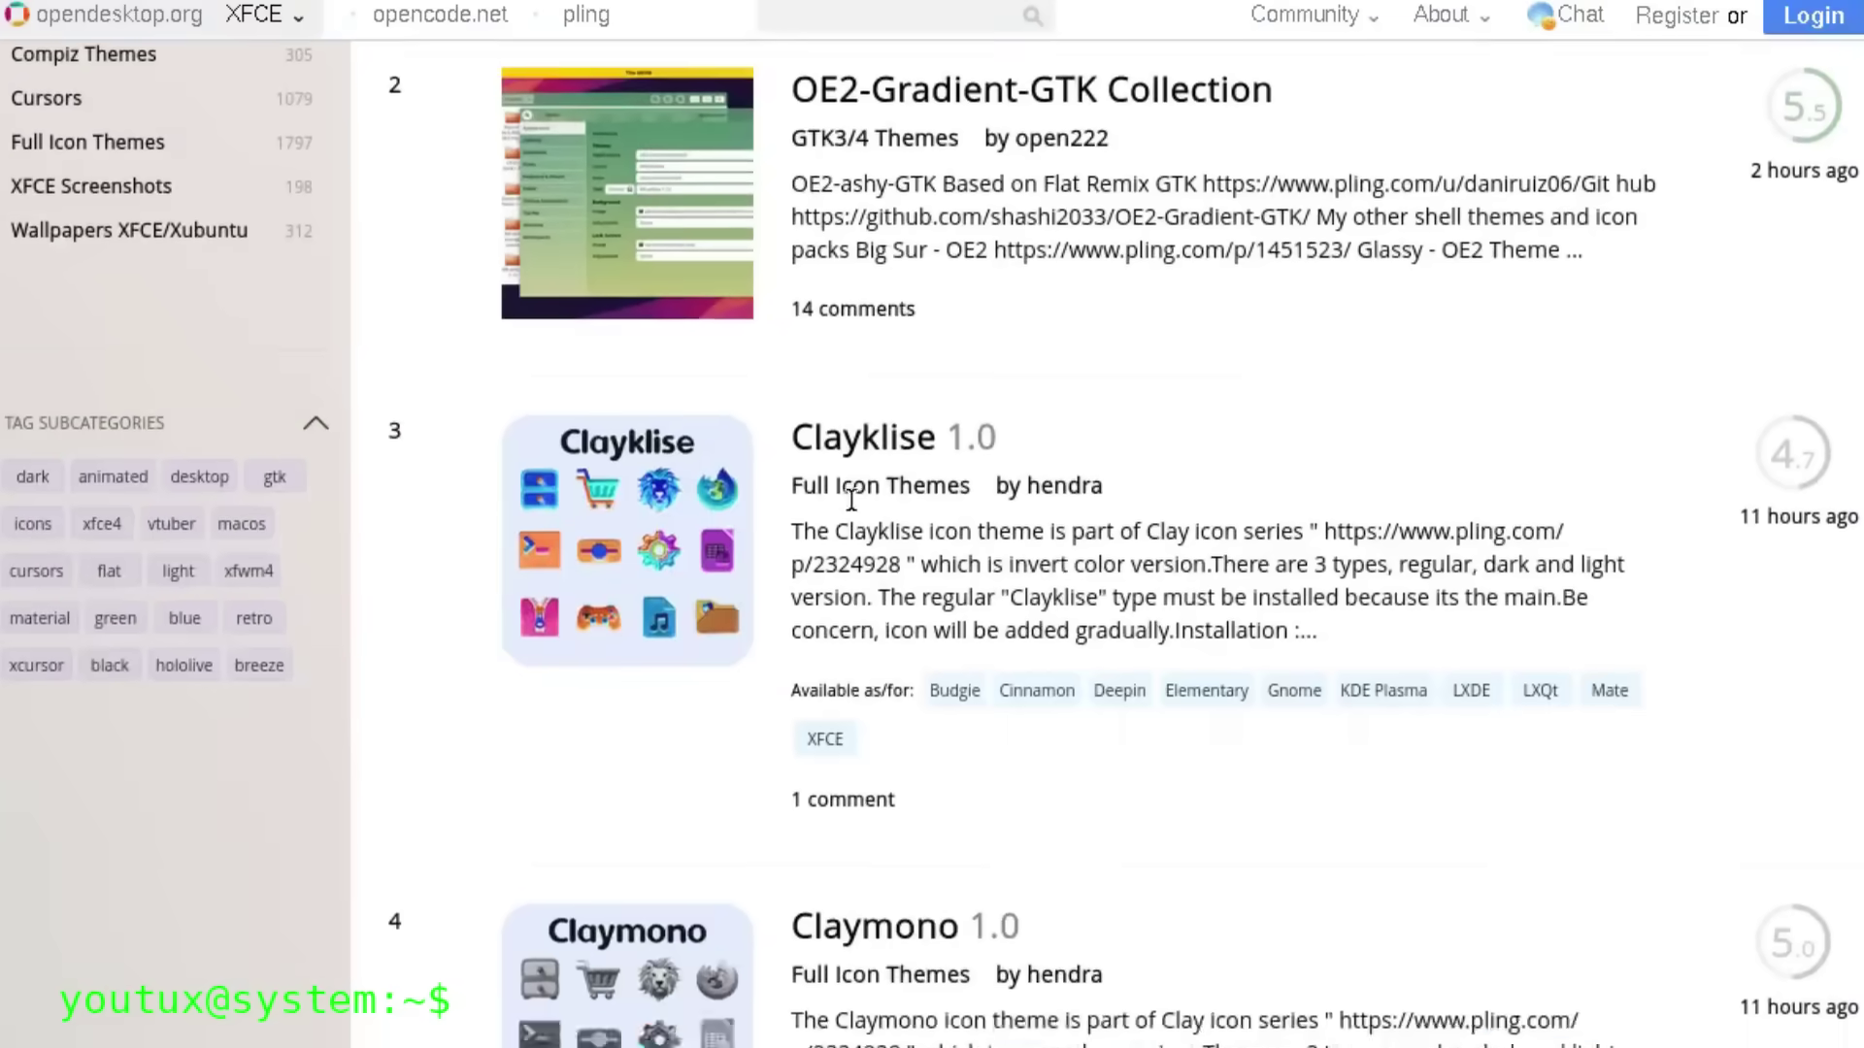
- Filter the XFCE listings to GTK3/4 Themes sorted by Rating and scroll the Orchis-led results
scroll(885, 670, down, 3)
scroll(911, 866, down, 8)
scroll(911, 876, up, 10)
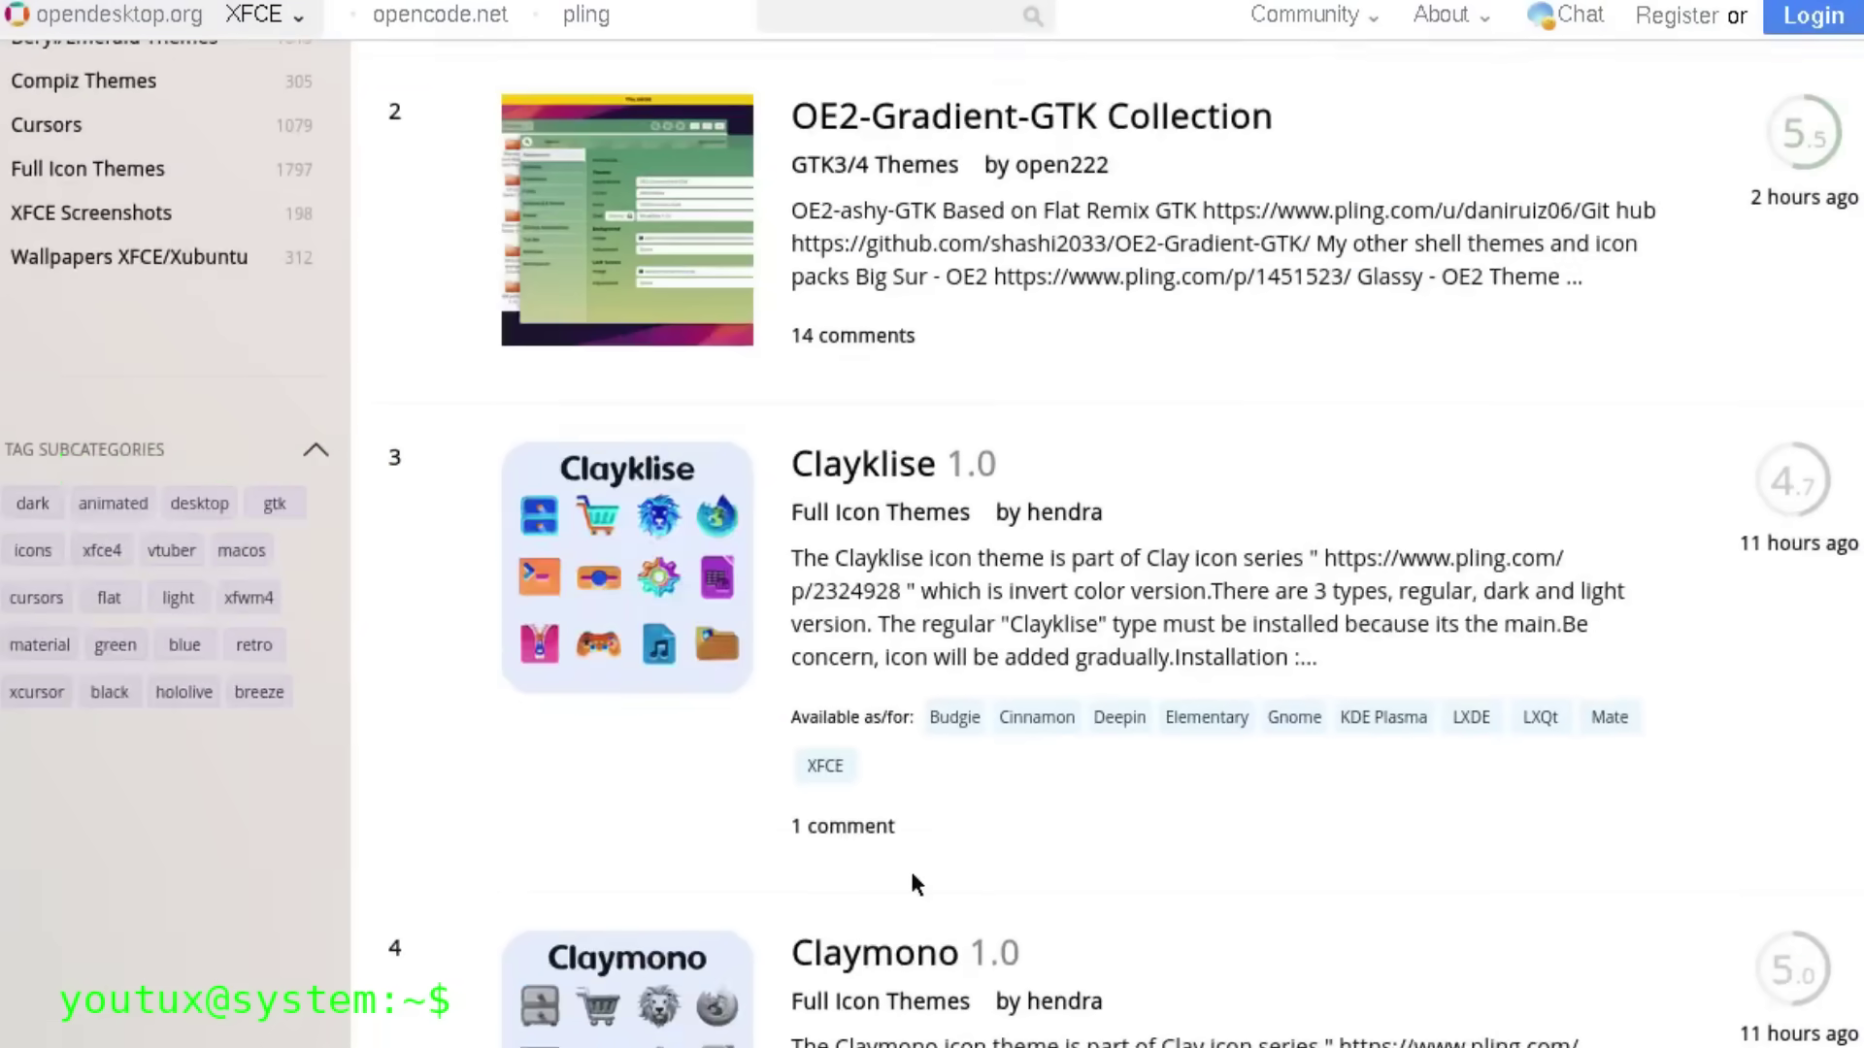
scroll(911, 871, up, 5)
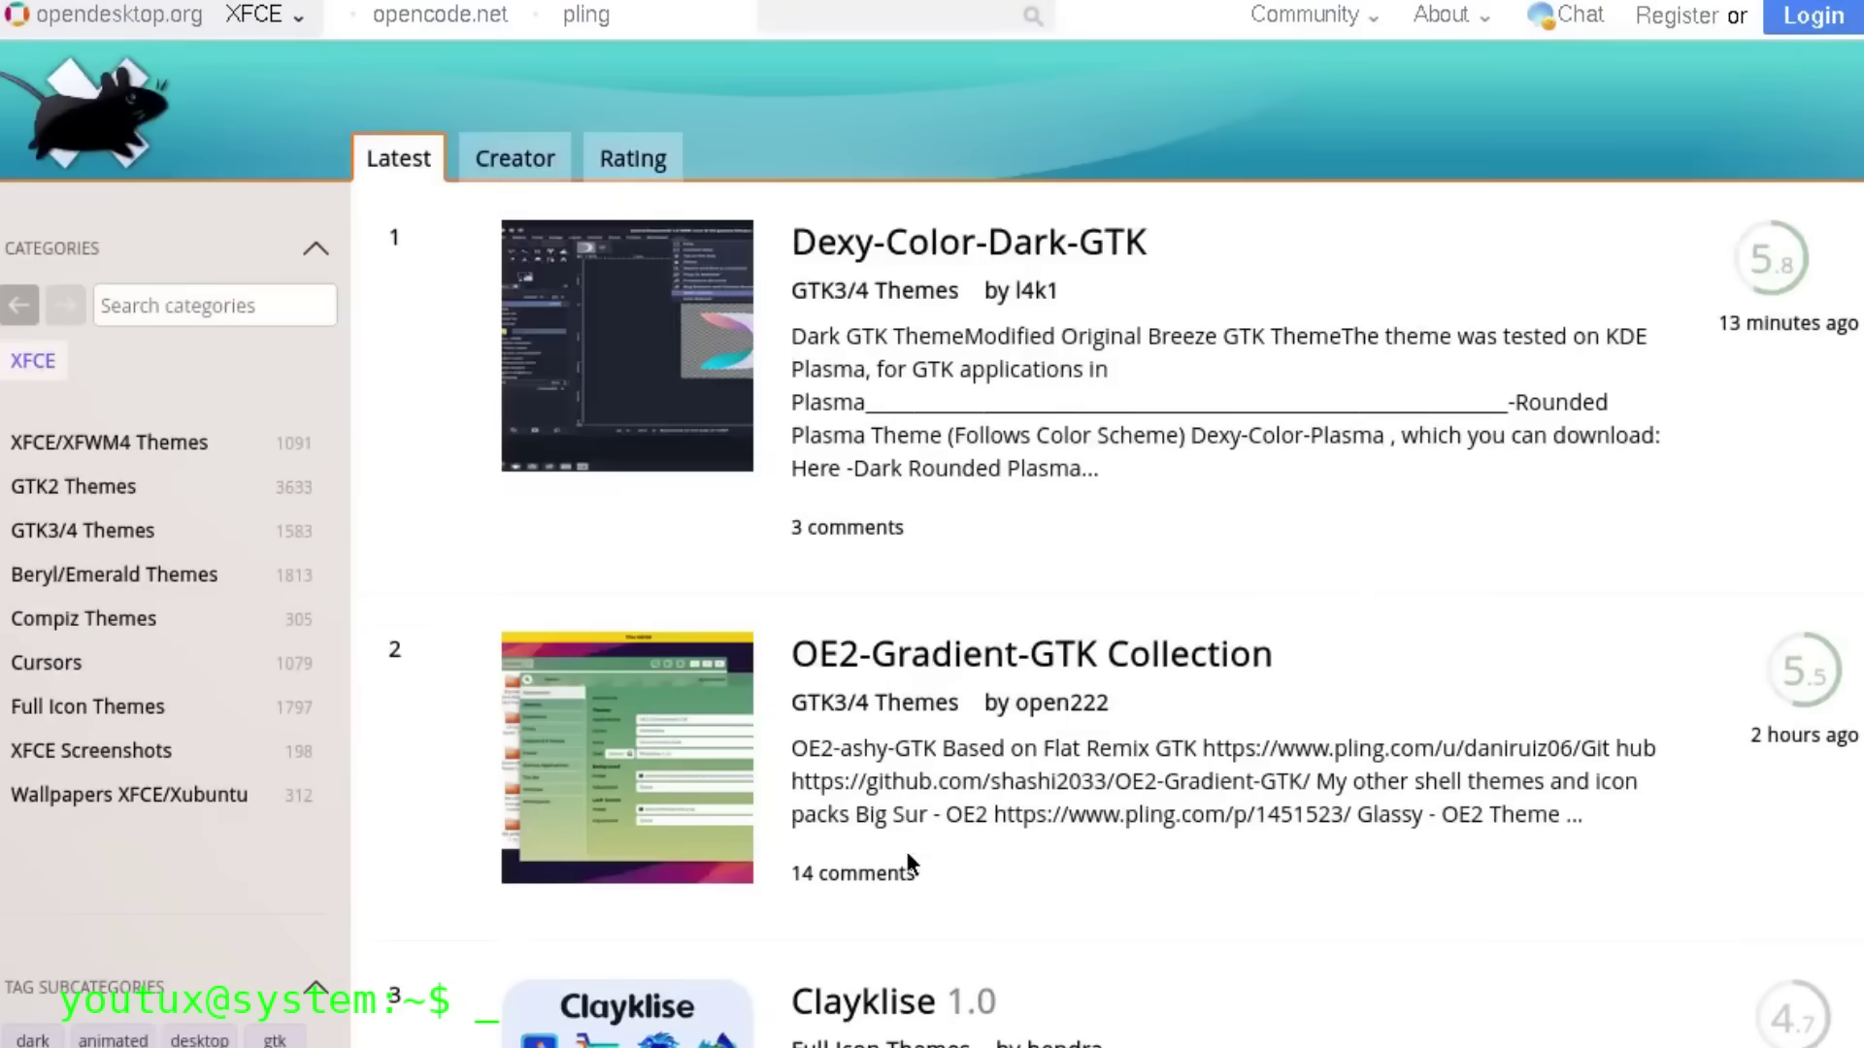
click(77, 530)
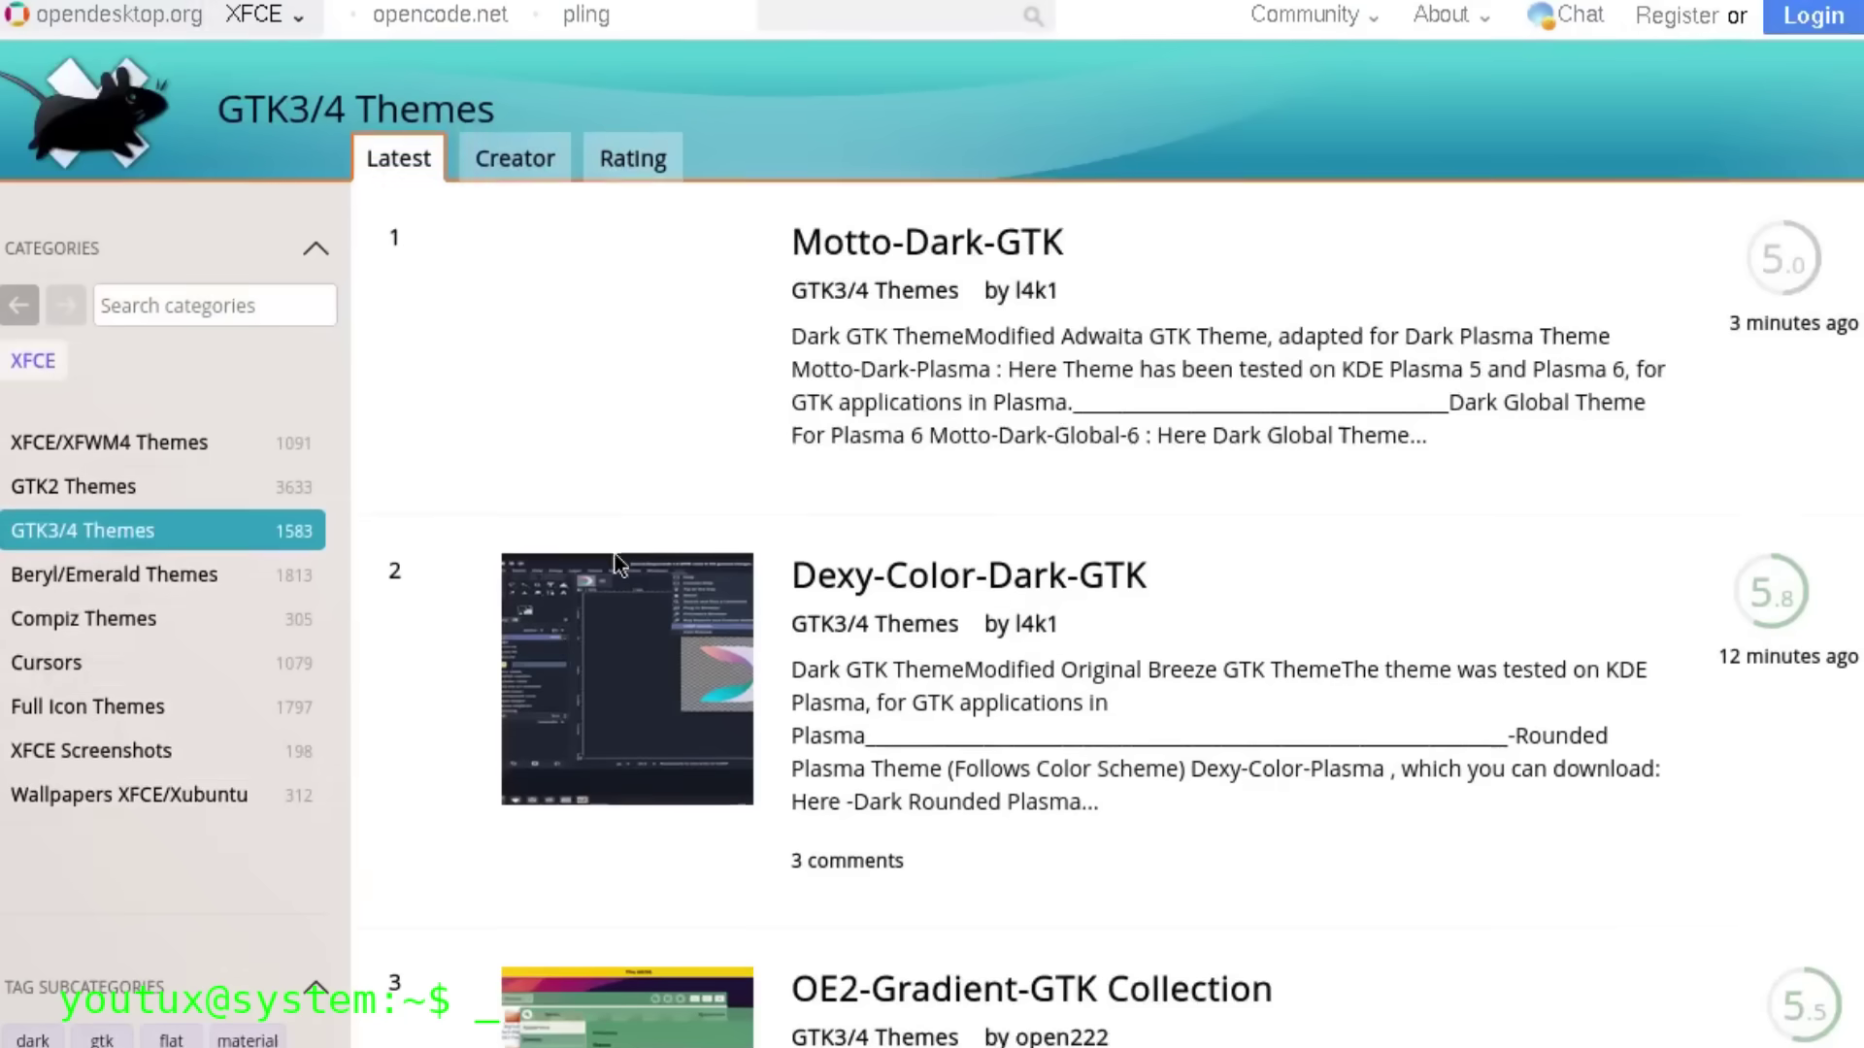
click(614, 155)
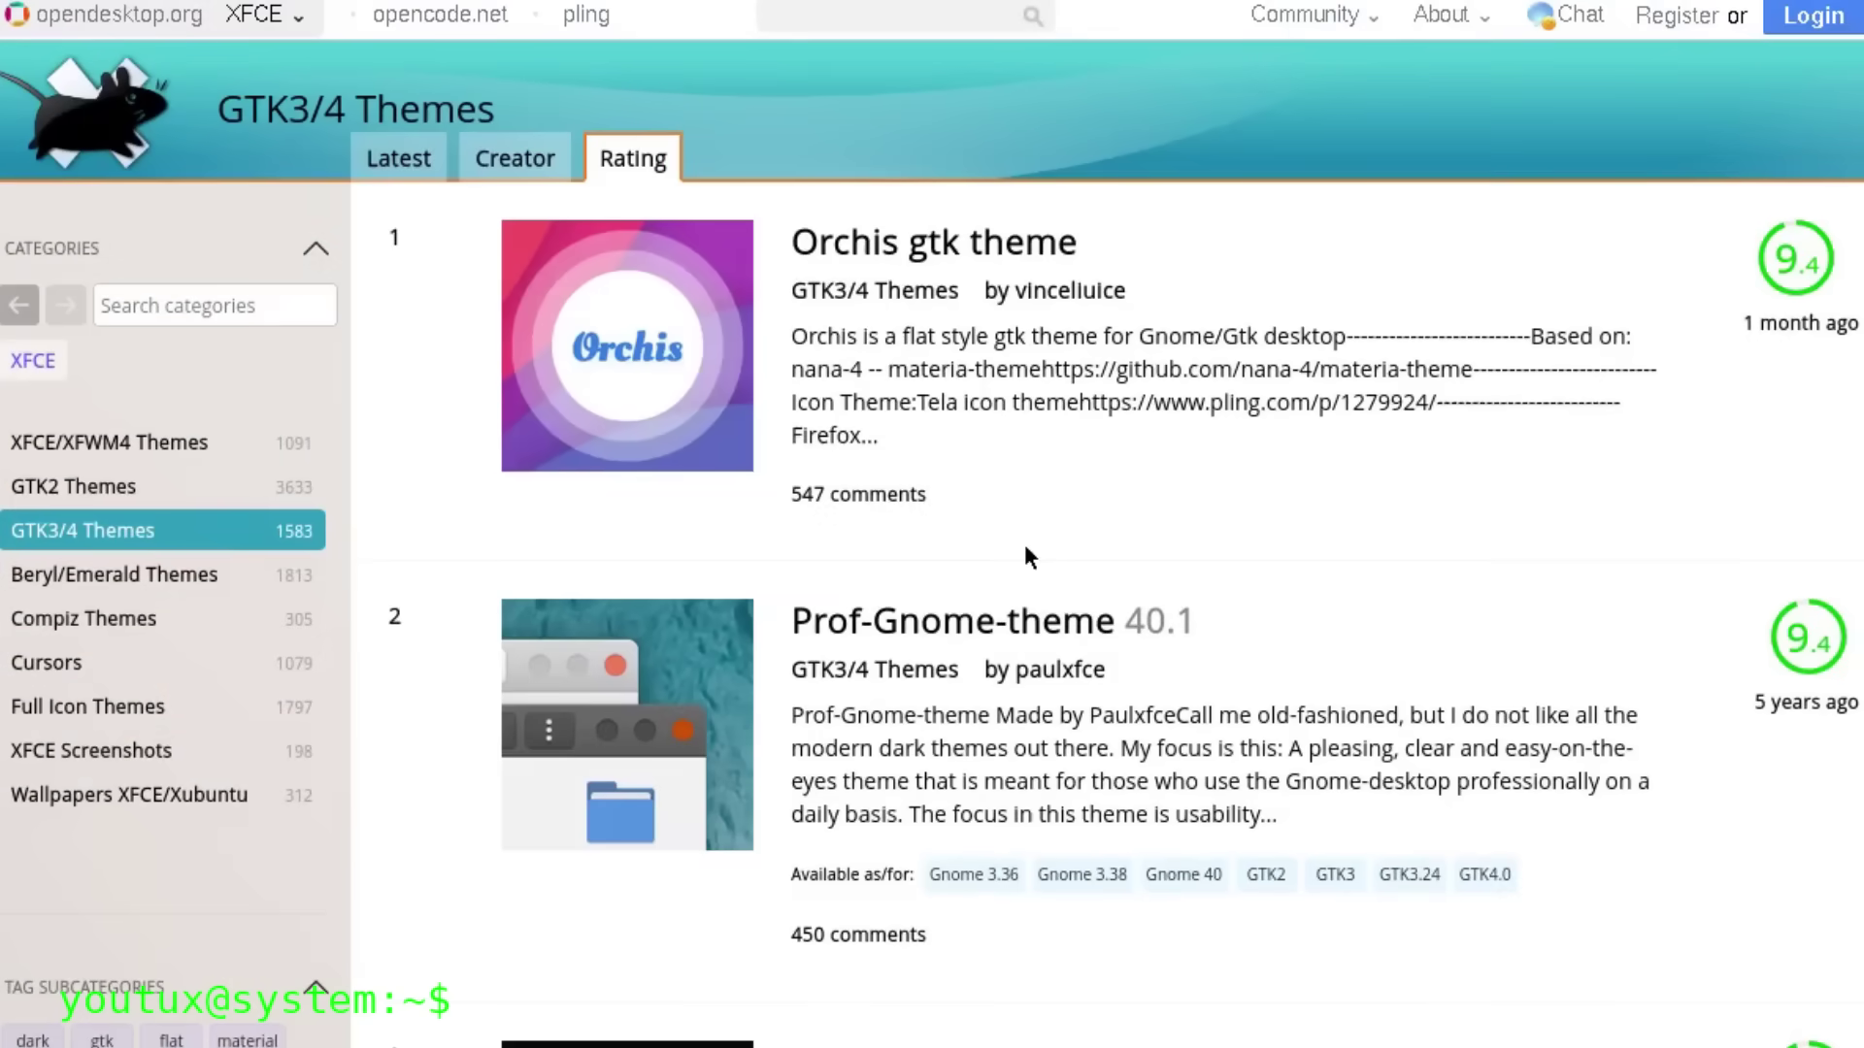
scroll(1027, 555, down, 7)
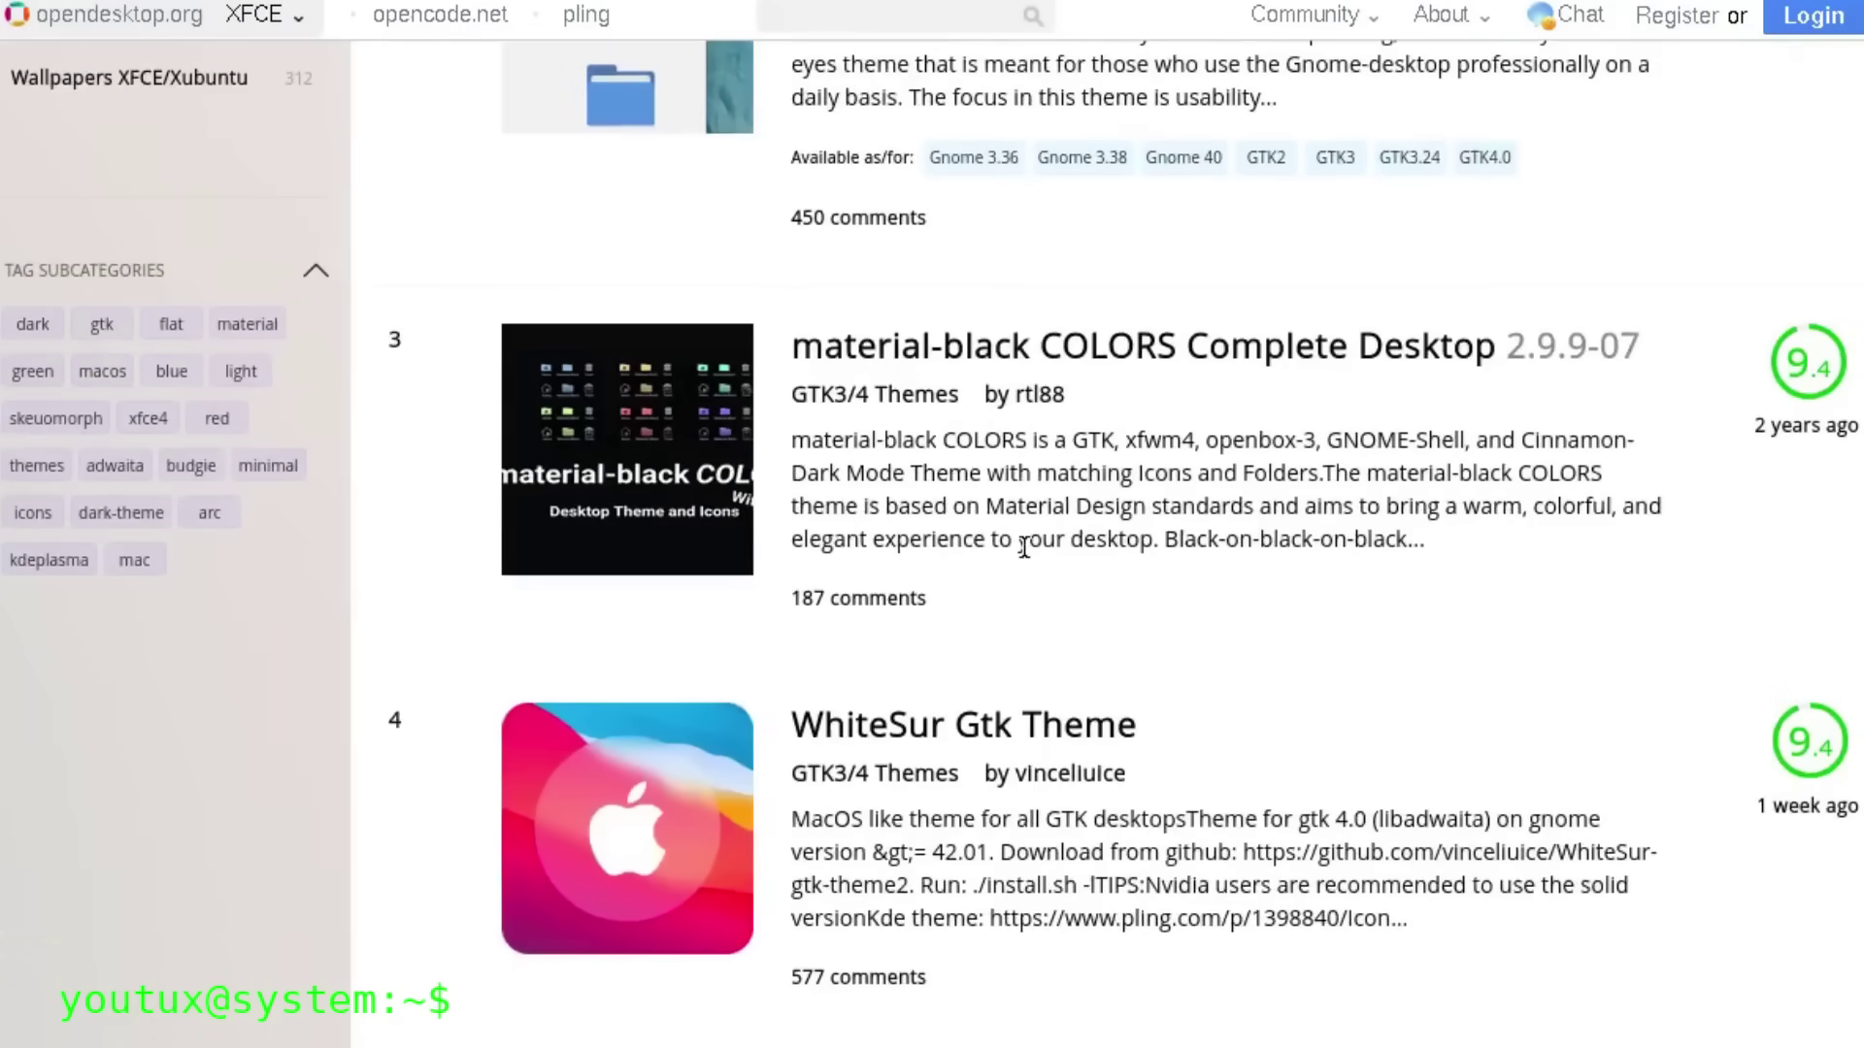
scroll(1024, 548, down, 5)
scroll(1024, 544, down, 3)
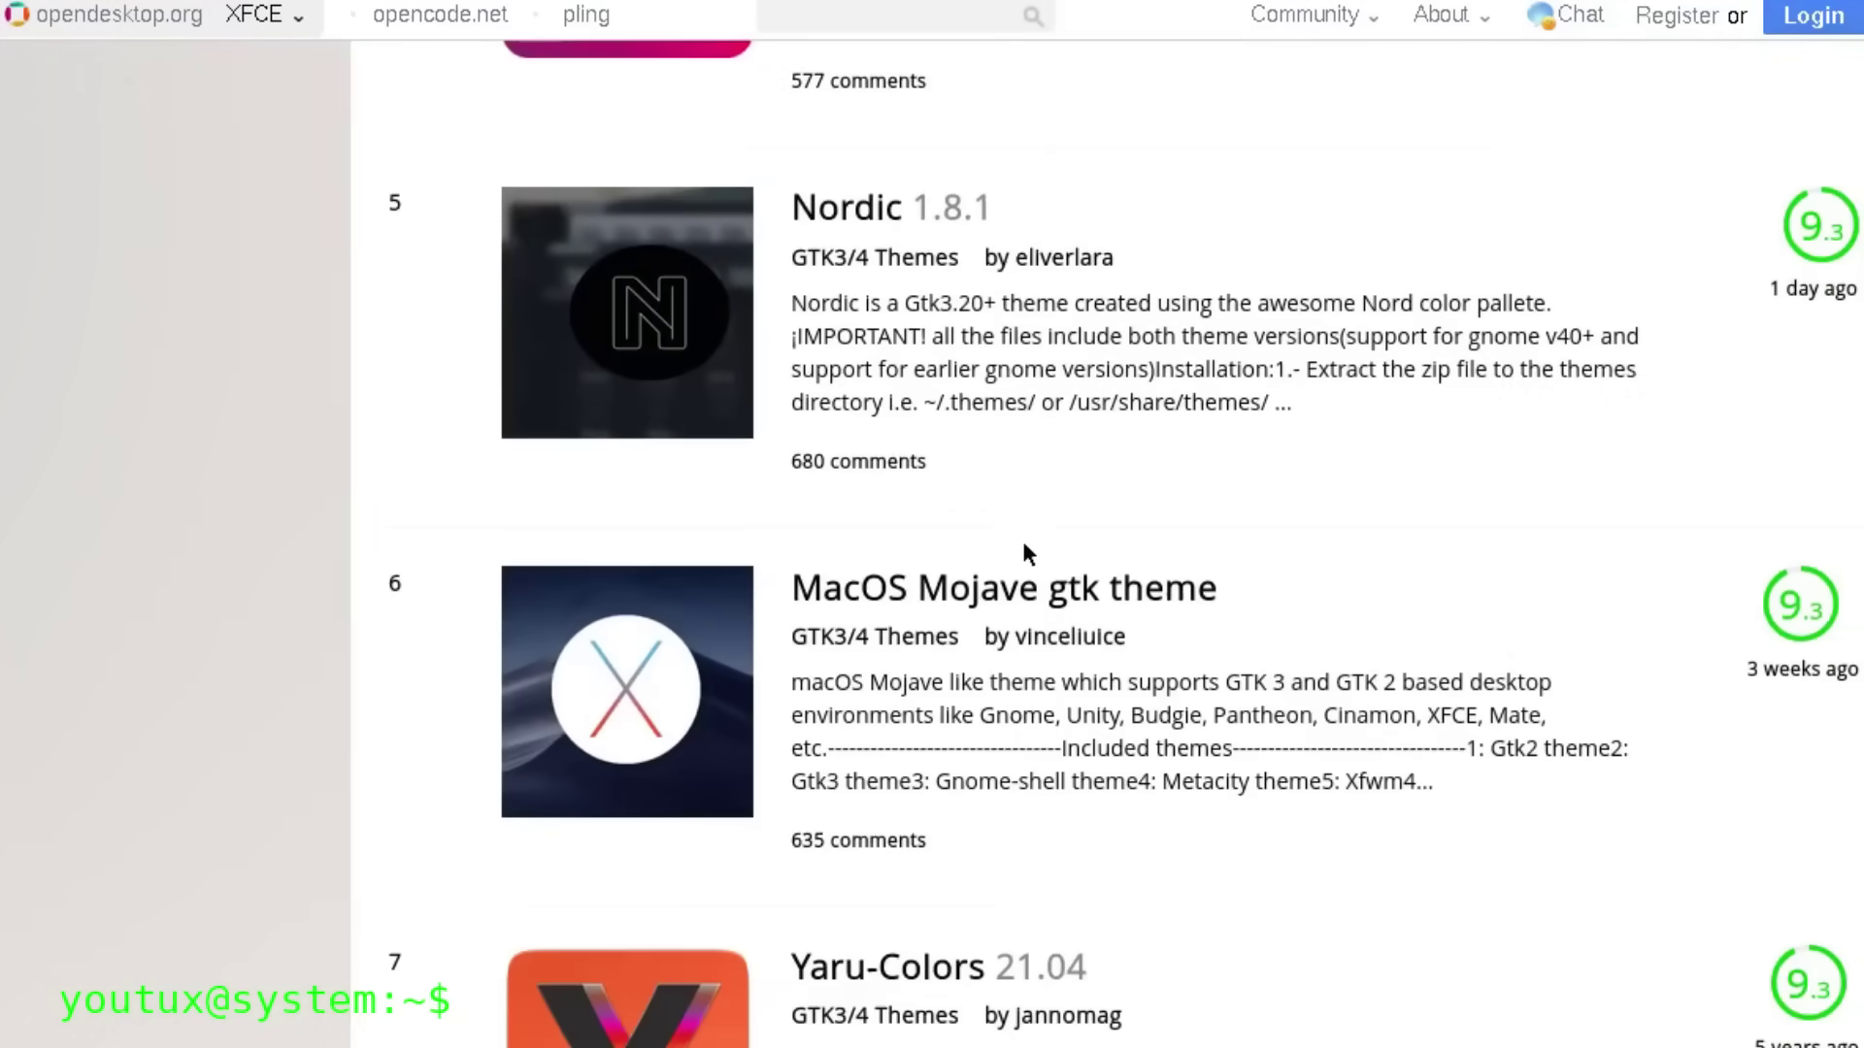
scroll(1024, 551, down, 10)
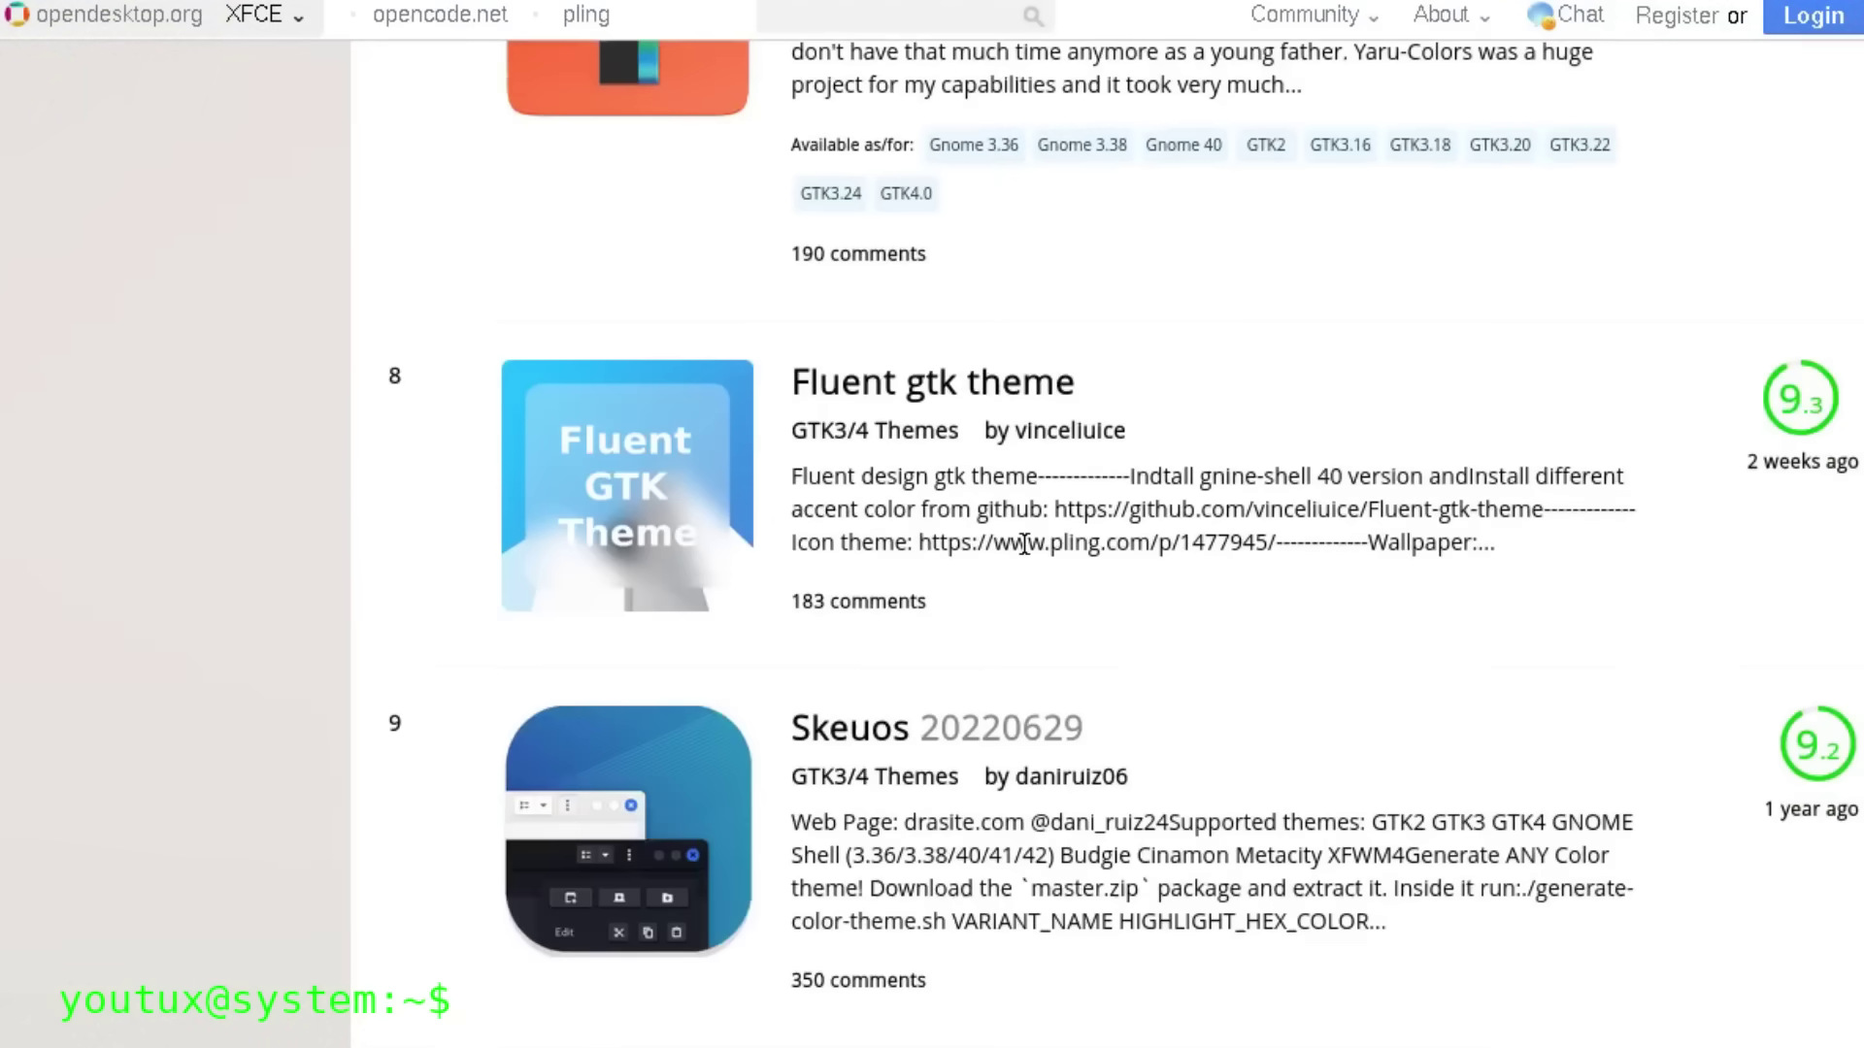
scroll(1024, 544, down, 6)
scroll(1024, 549, up, 8)
scroll(1022, 540, up, 12)
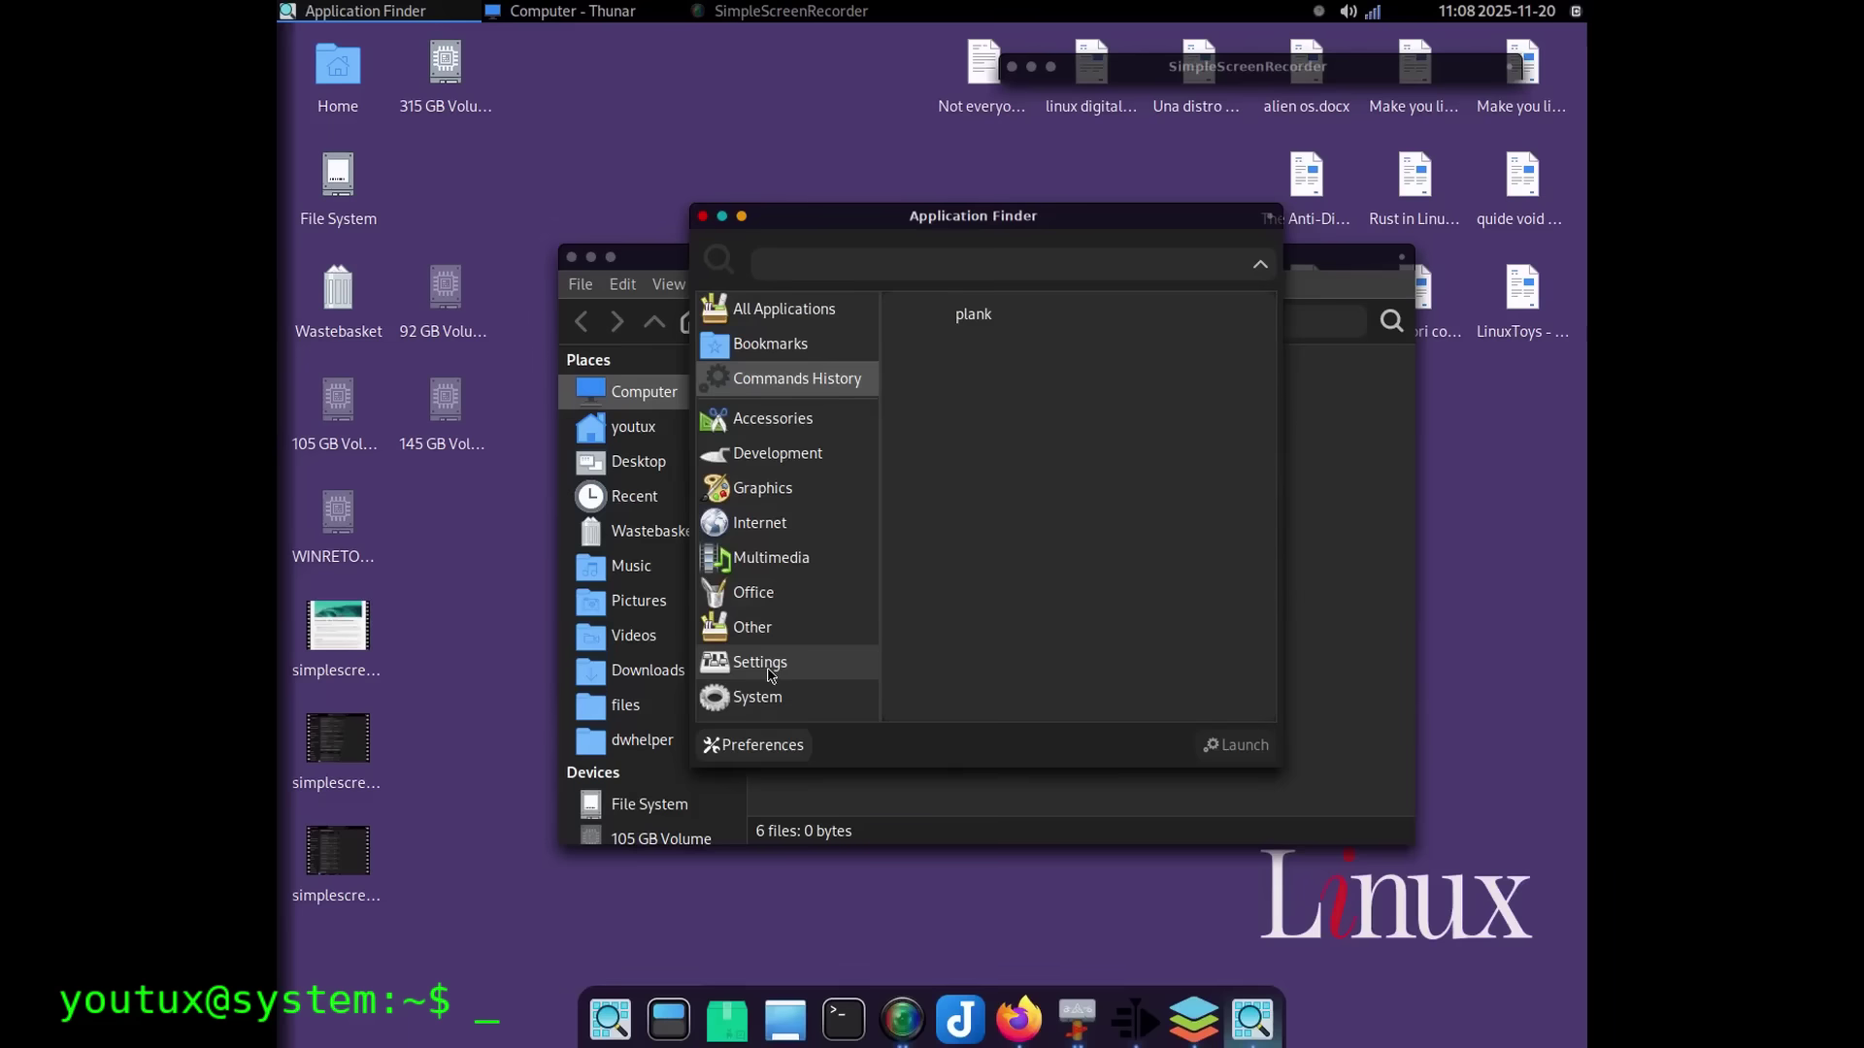
- List the Settings category apps in Application Finder and scroll through them
click(816, 655)
scroll(1063, 514, down, 2)
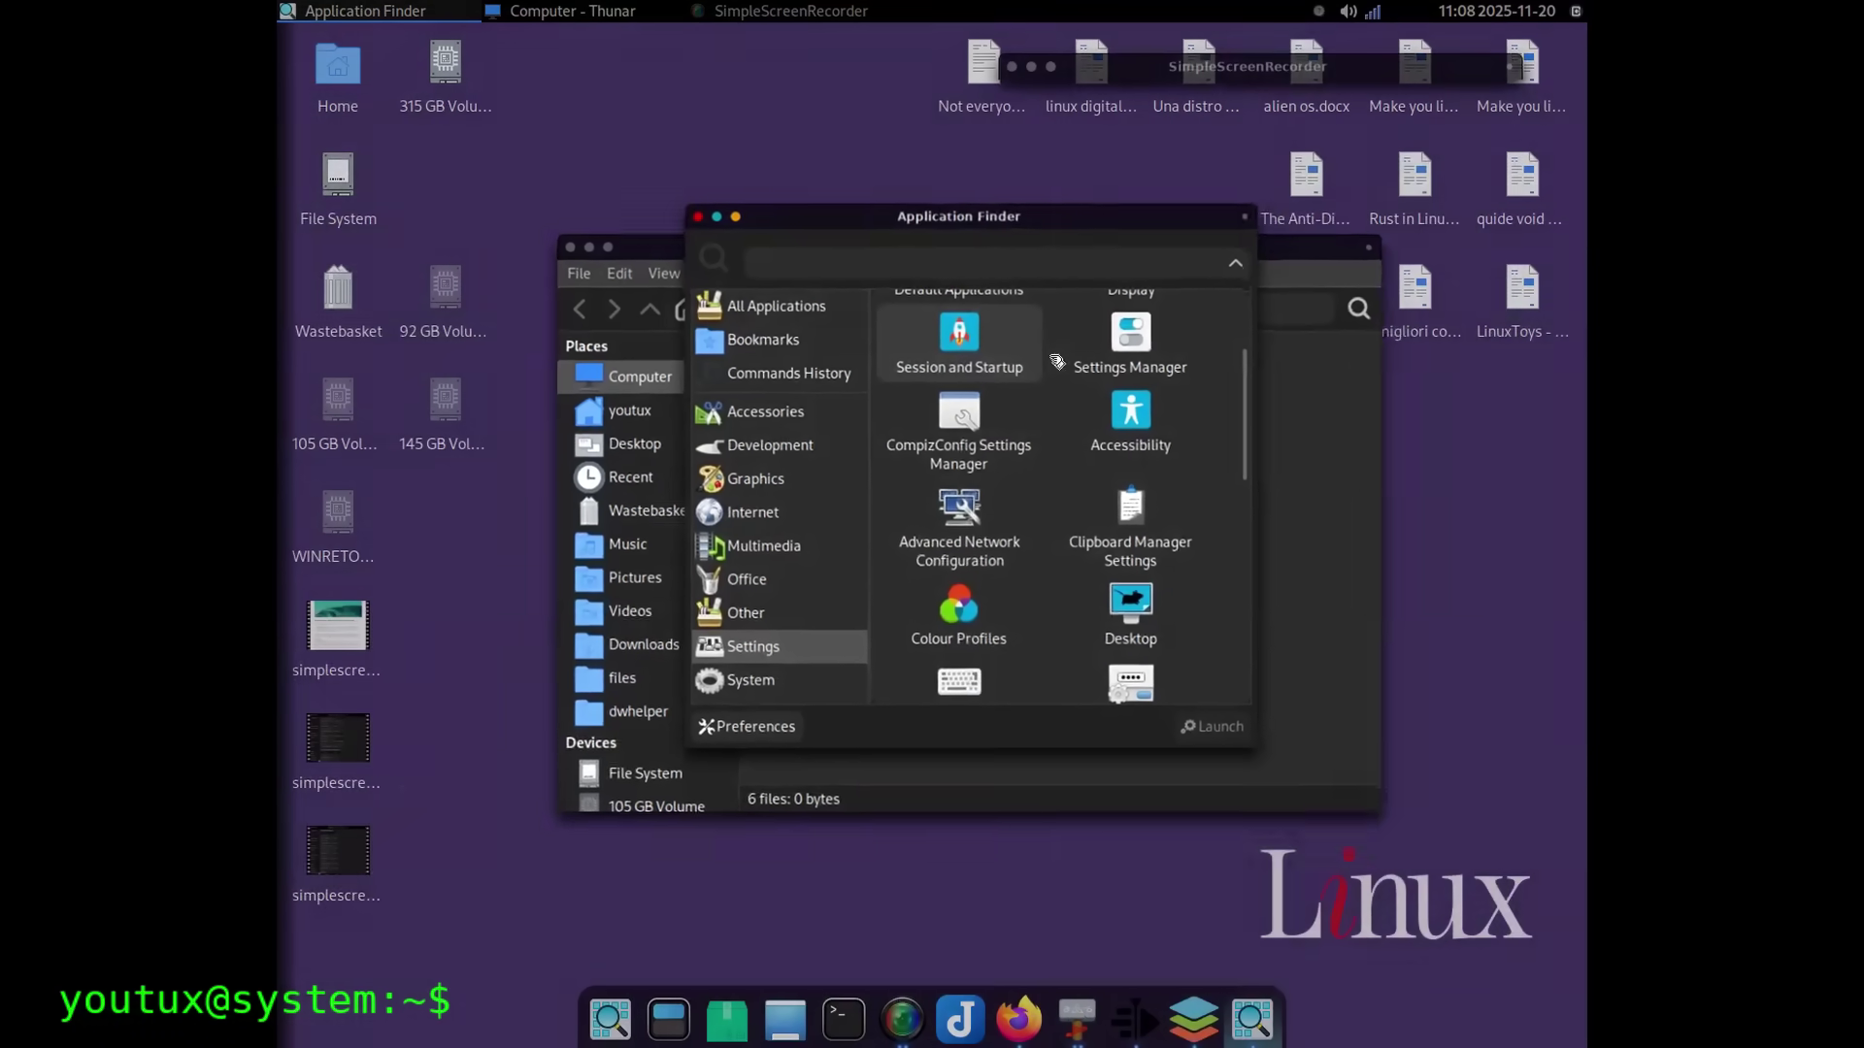